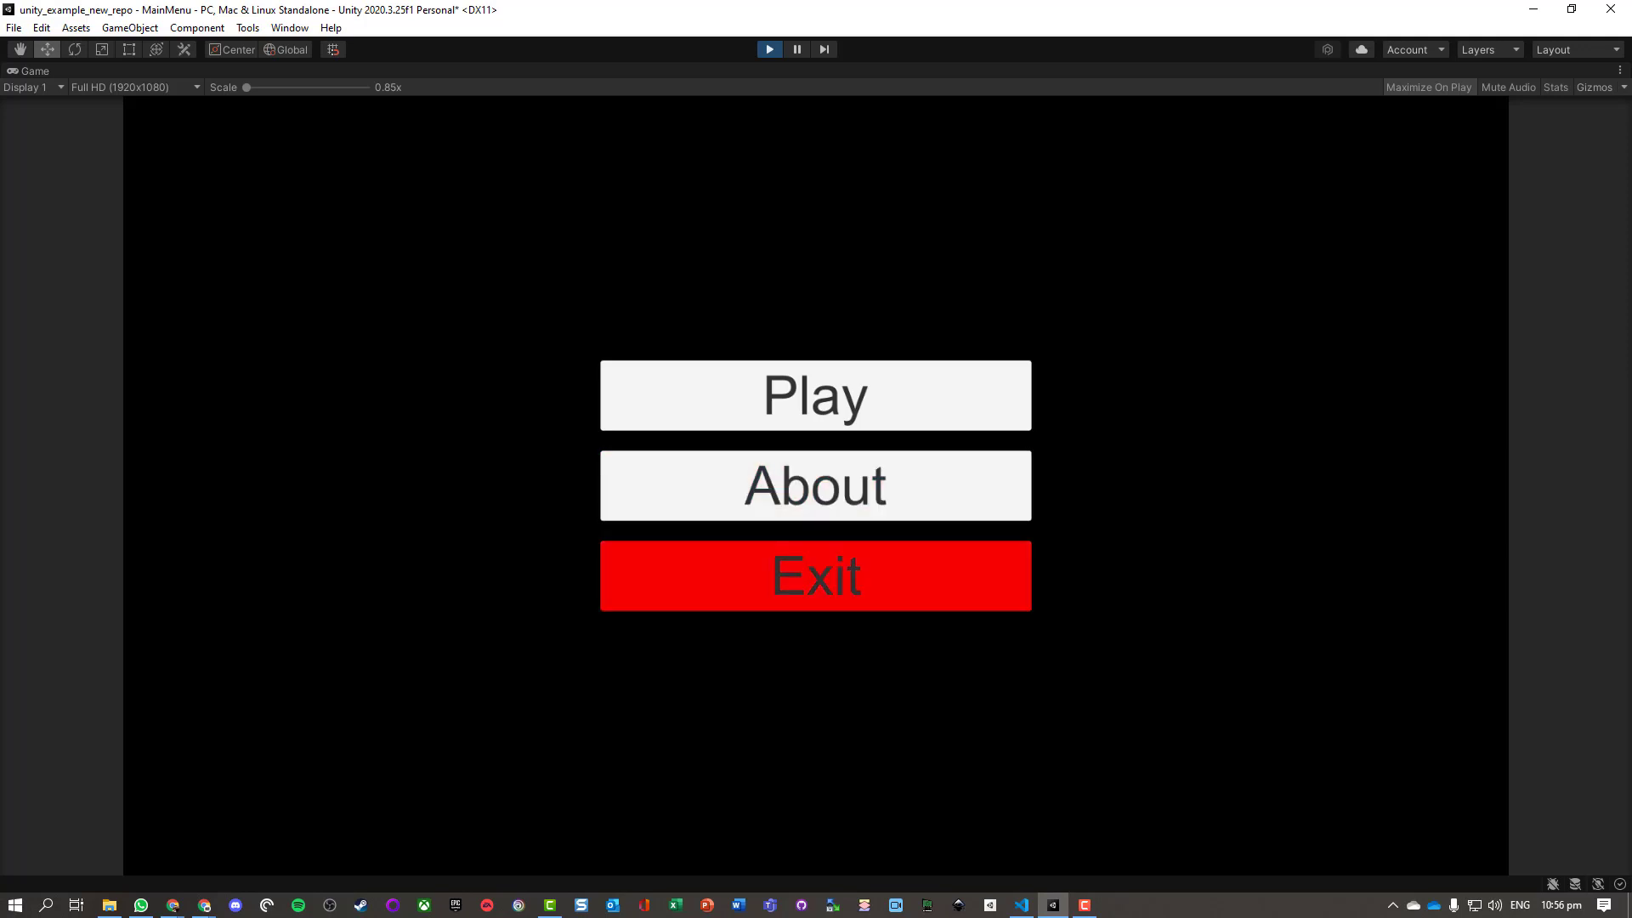
Step: Test the running main menu by moving the selection from Exit up to Play, and leave play mode
key(Up)
key(Up)
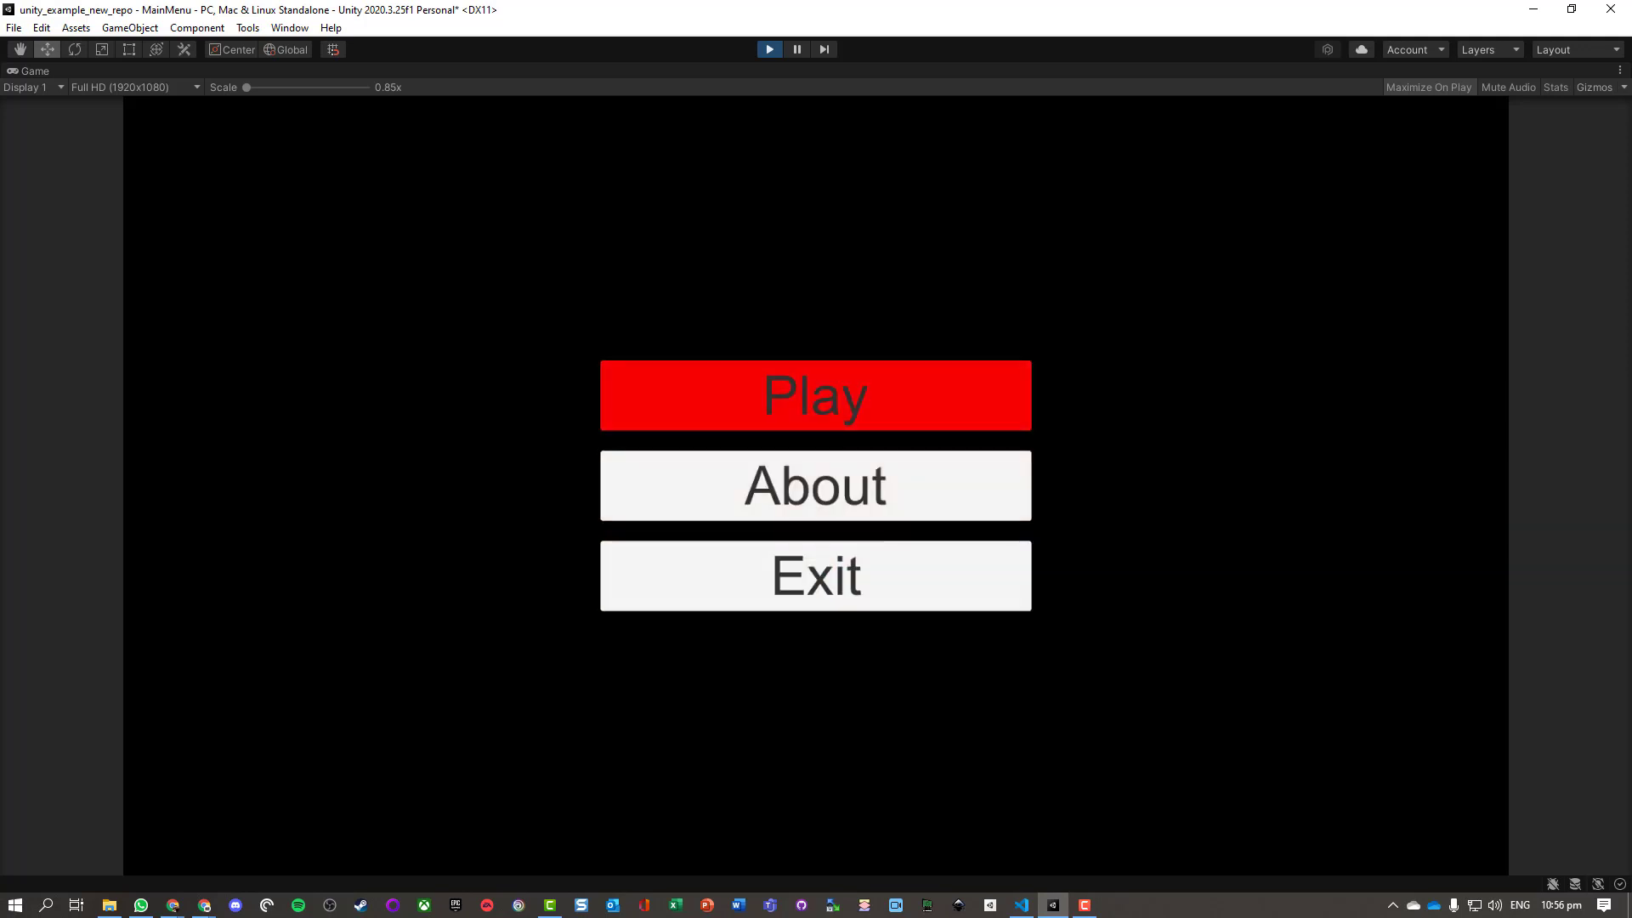
click(770, 50)
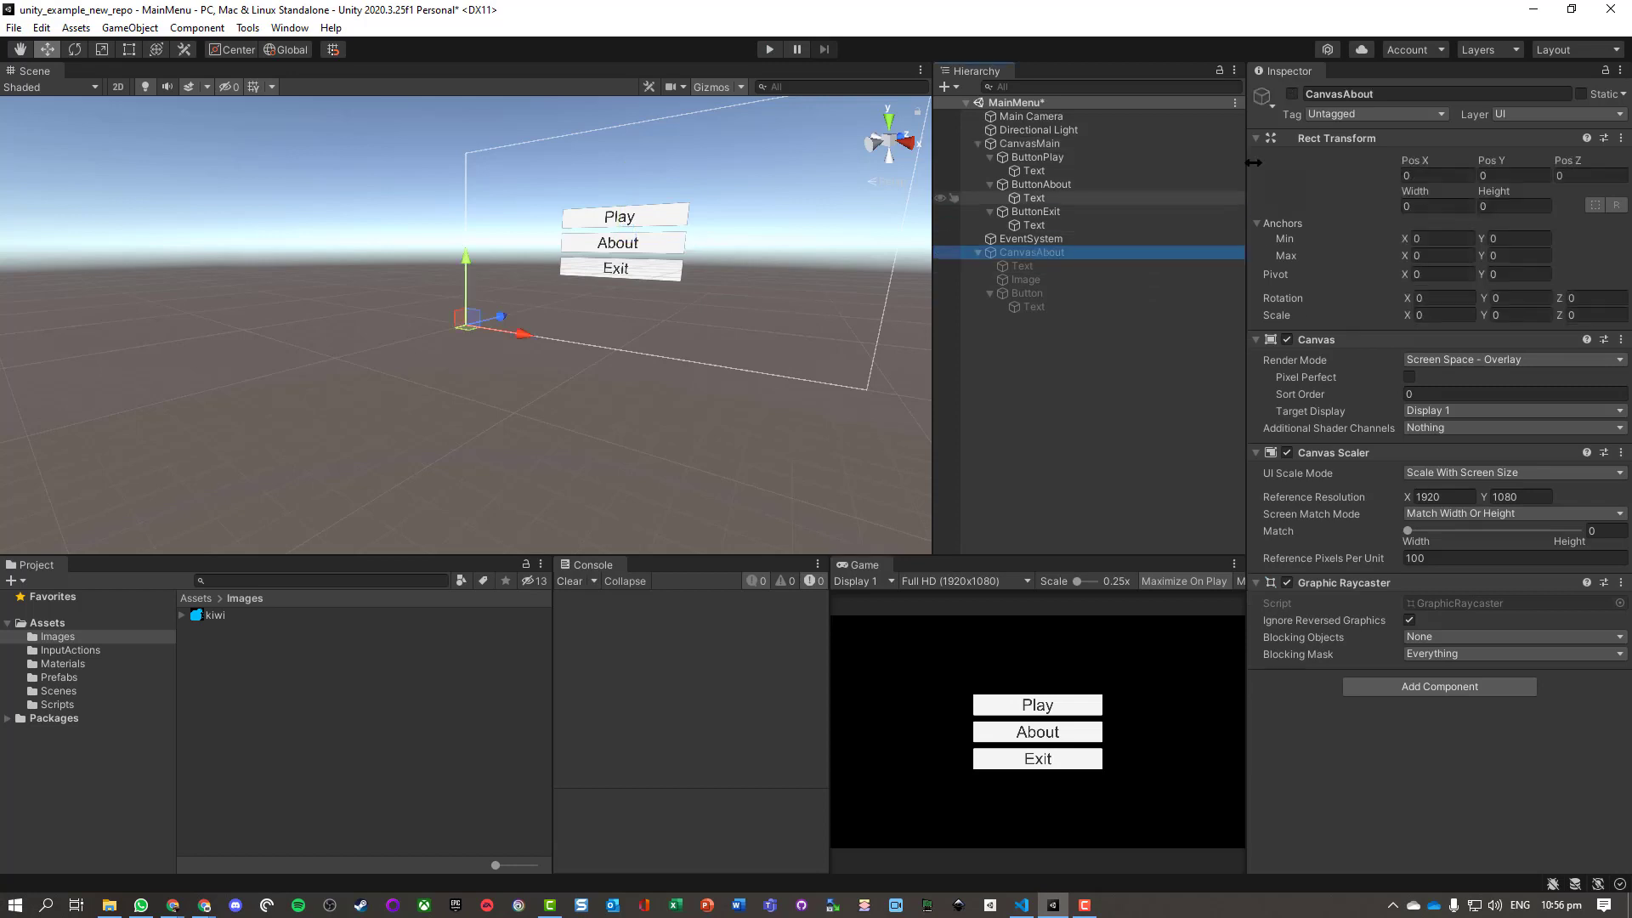
Step: Activate the CanvasAbout object and deactivate CanvasMain
click(1292, 94)
click(1048, 143)
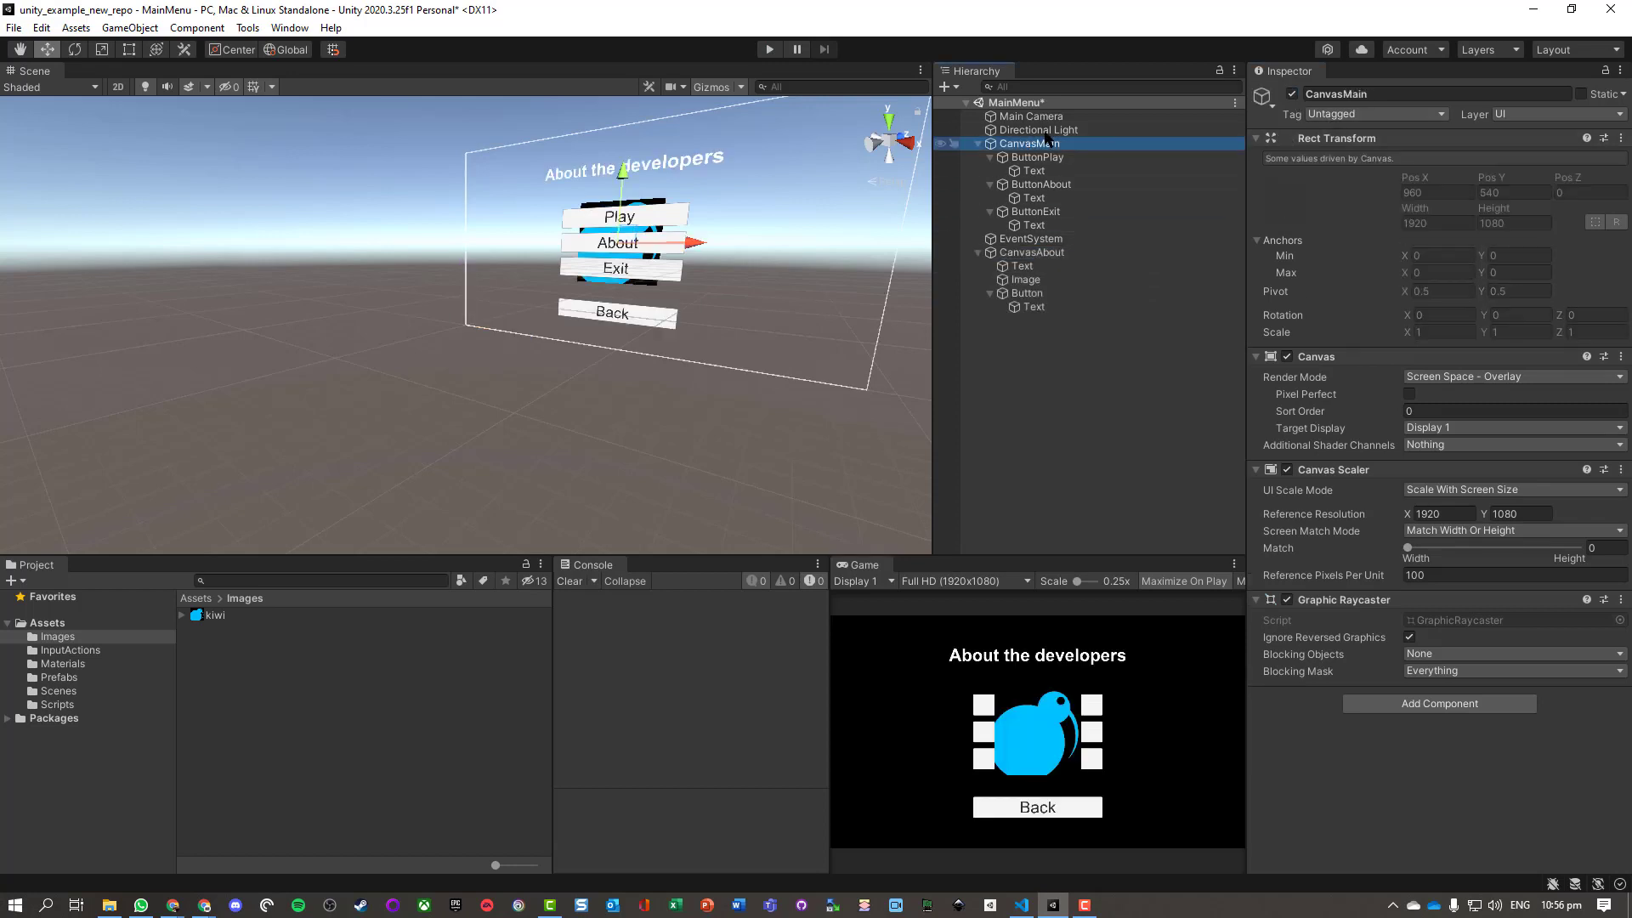
click(1292, 93)
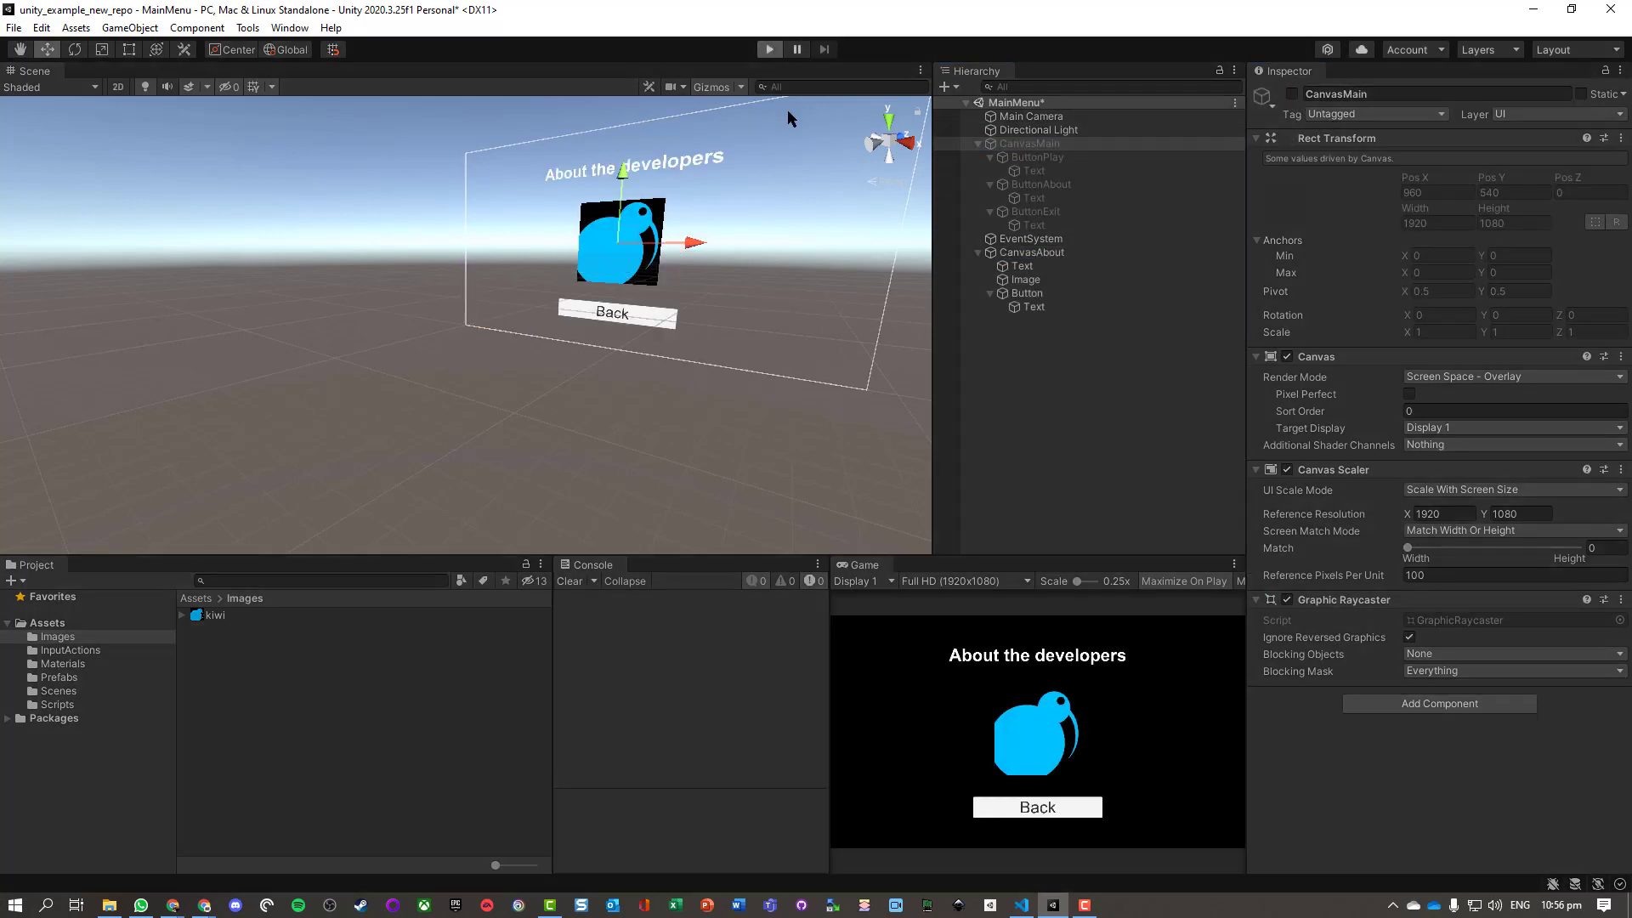
Step: Run the game to try the Back button on the About screen, and stop it
key(ctrl+p)
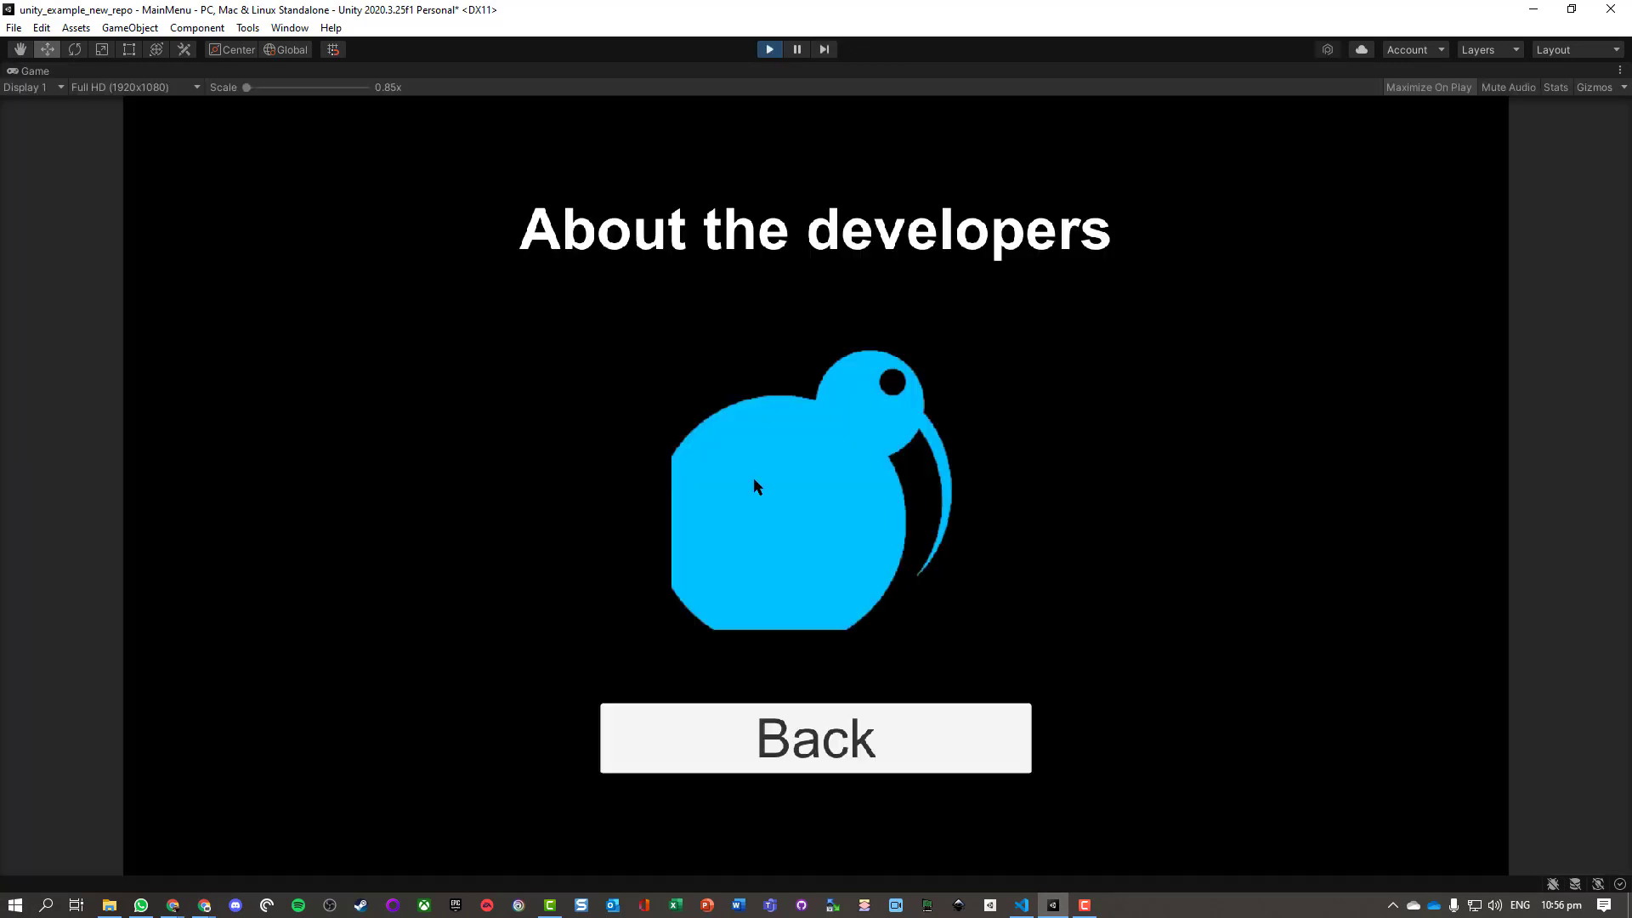
click(765, 736)
click(770, 49)
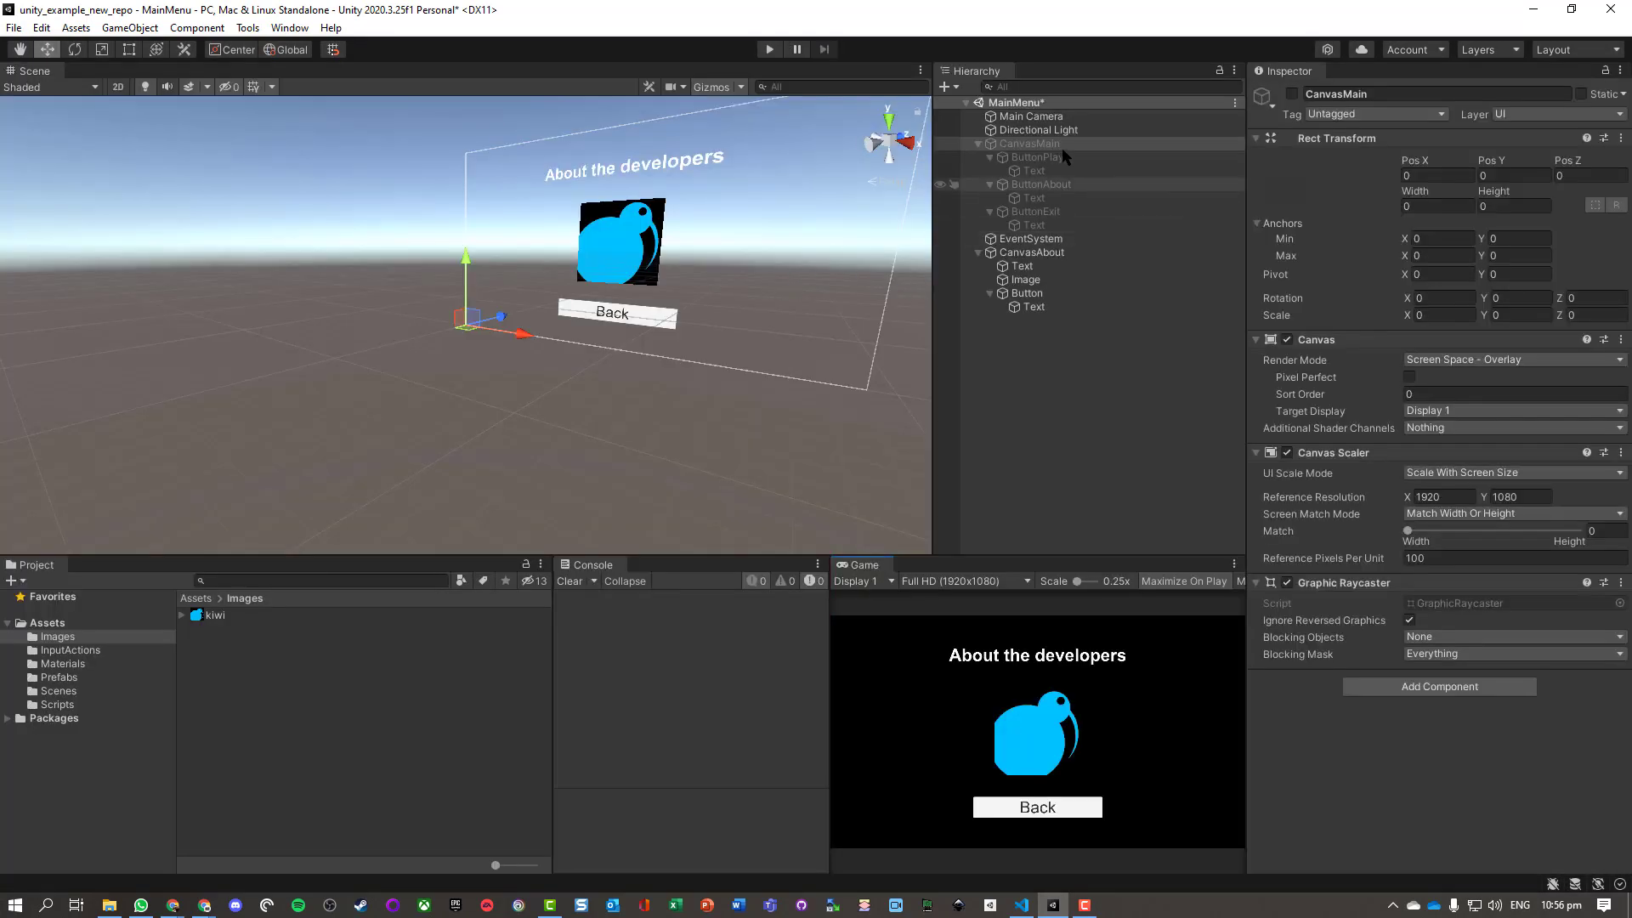
Step: Deactivate the CanvasAbout object and reactivate CanvasMain
click(1054, 252)
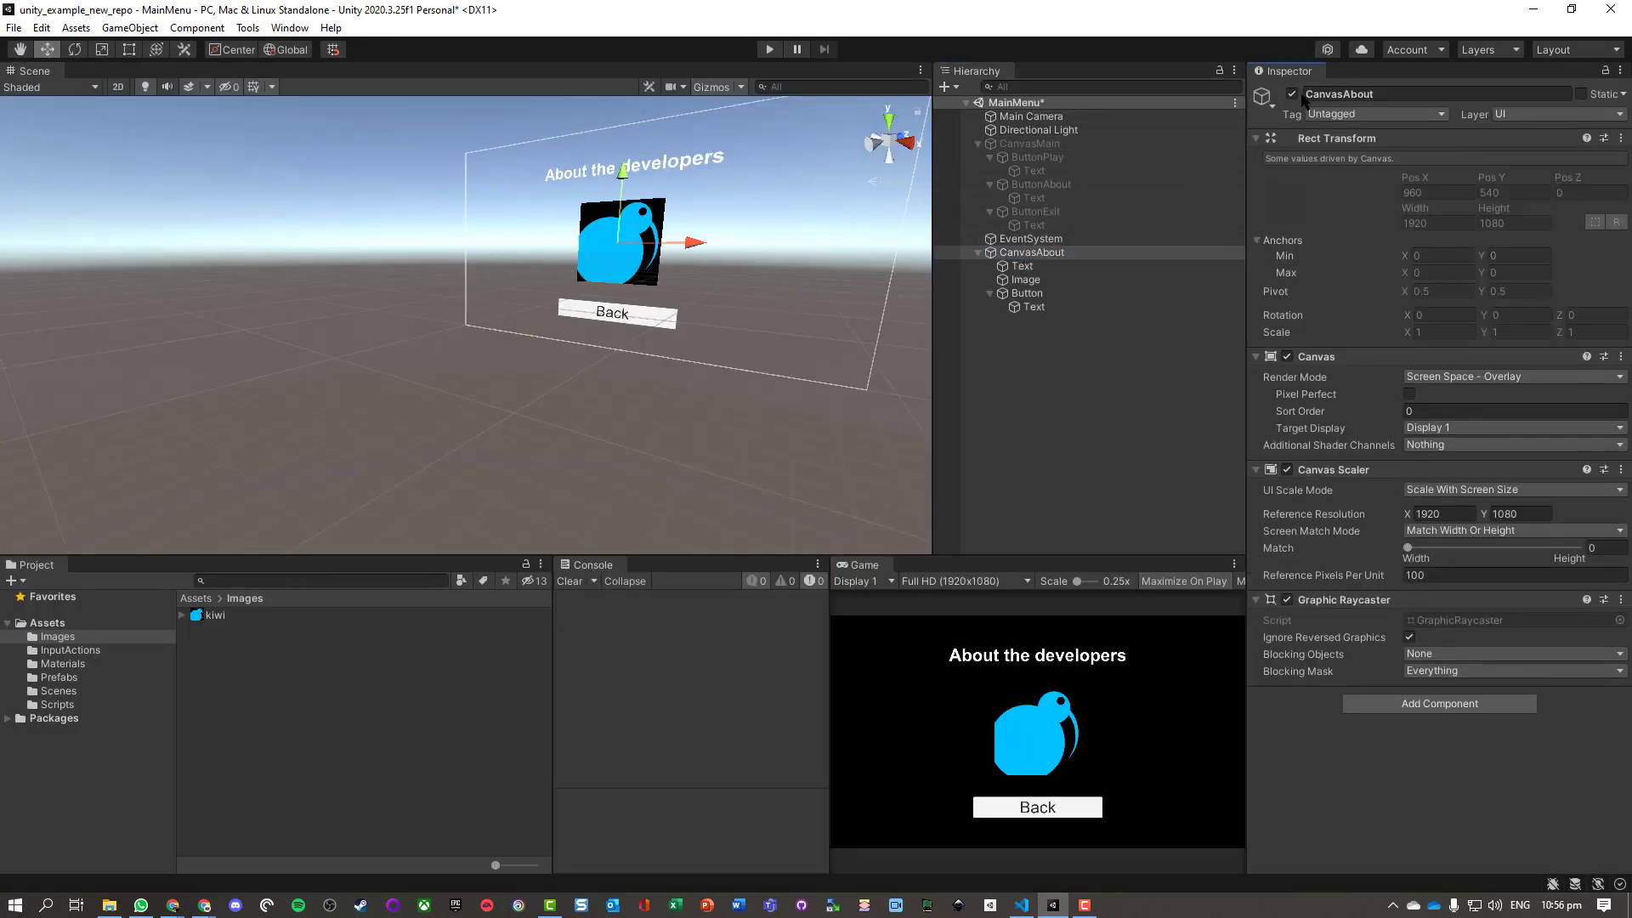
click(1292, 93)
click(1028, 145)
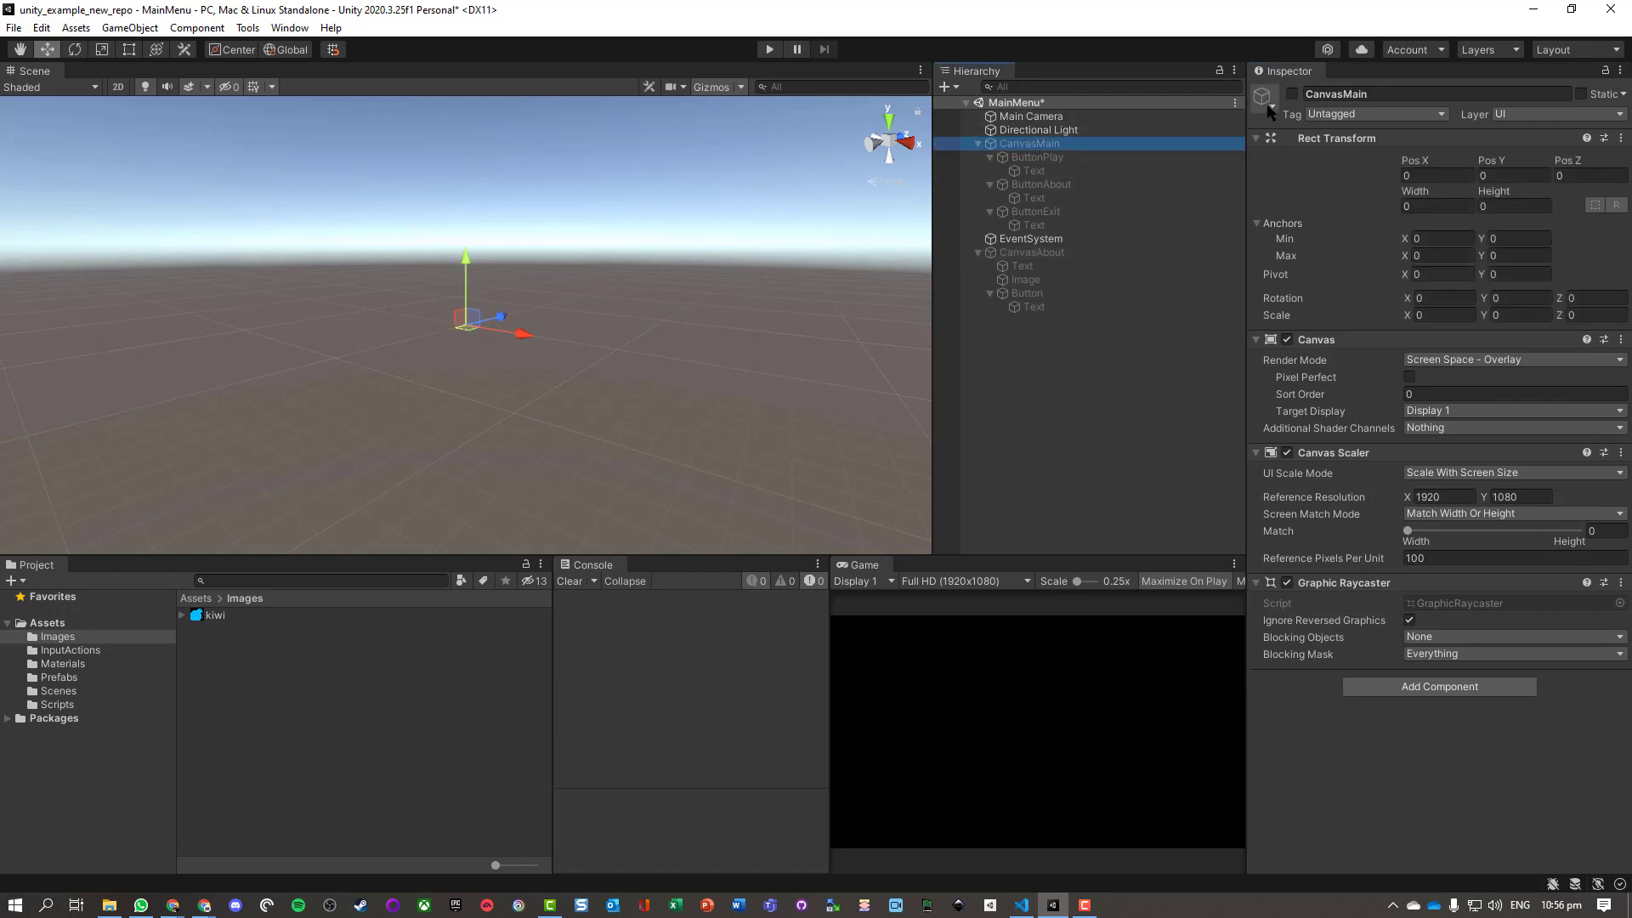
click(1292, 93)
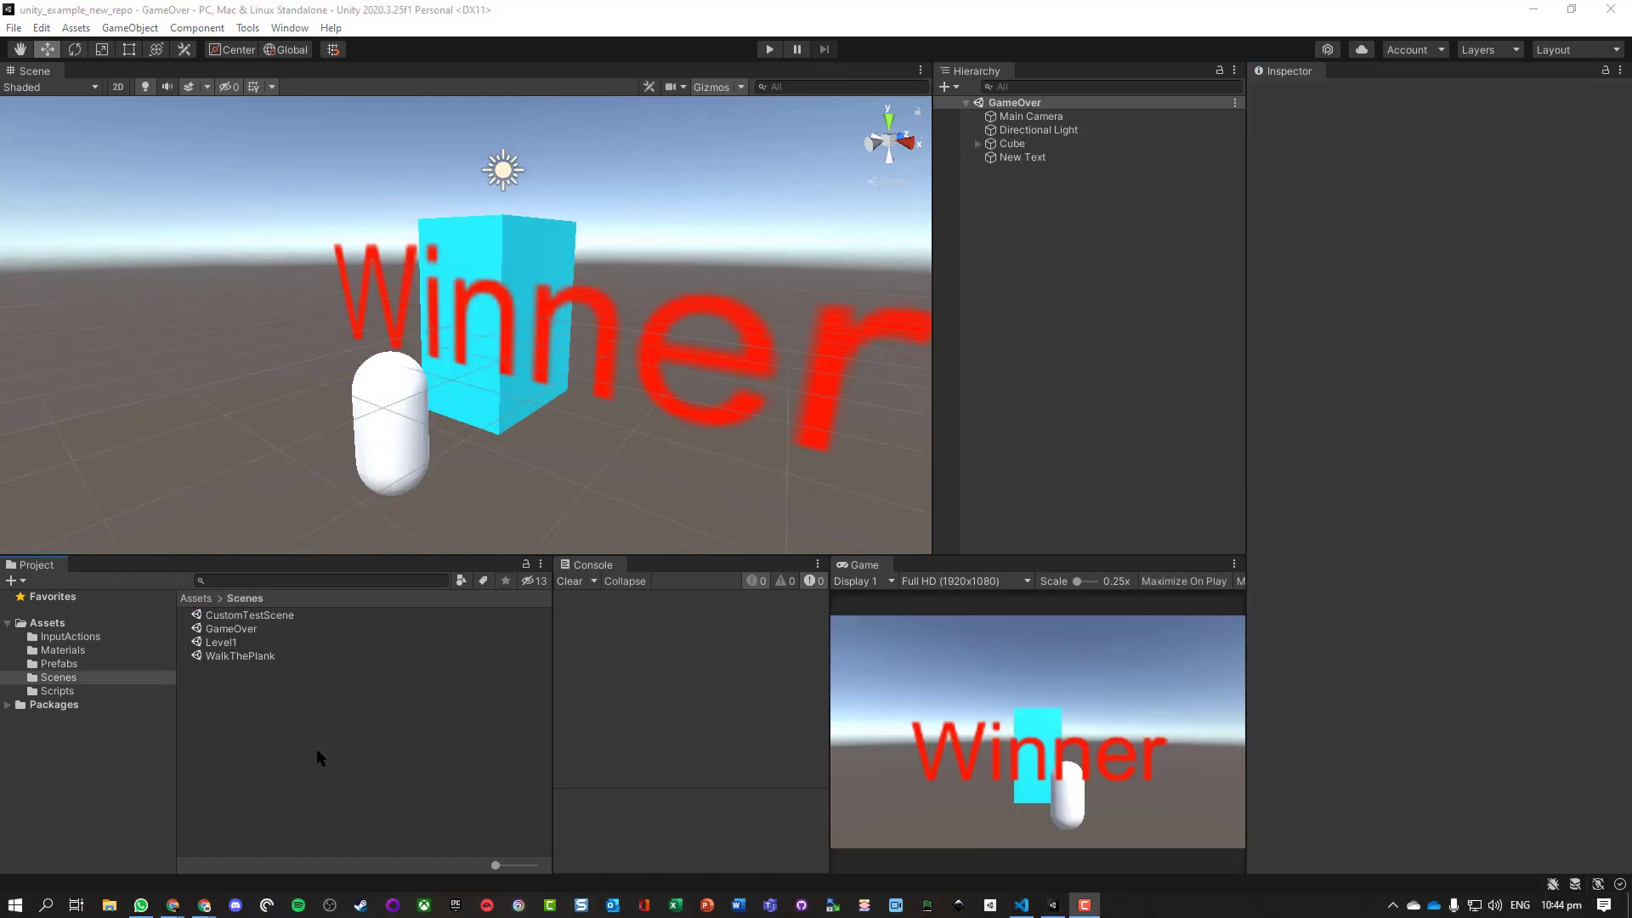
Step: Open the WalkThePlank scene from the Scenes folder to view it
click(239, 634)
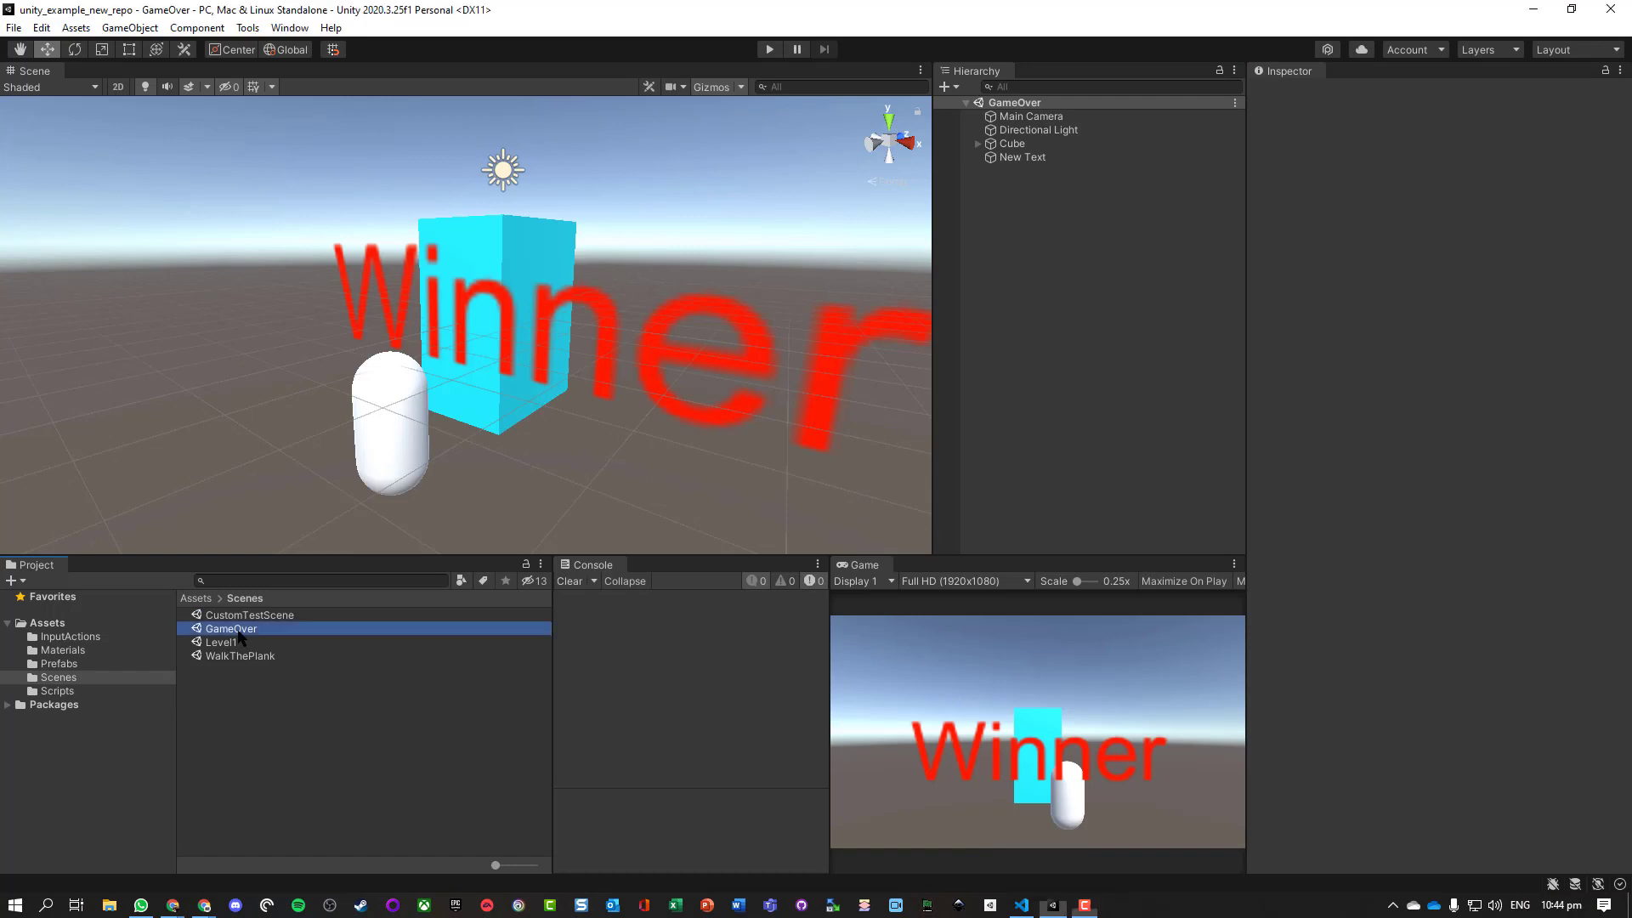
double_click(234, 657)
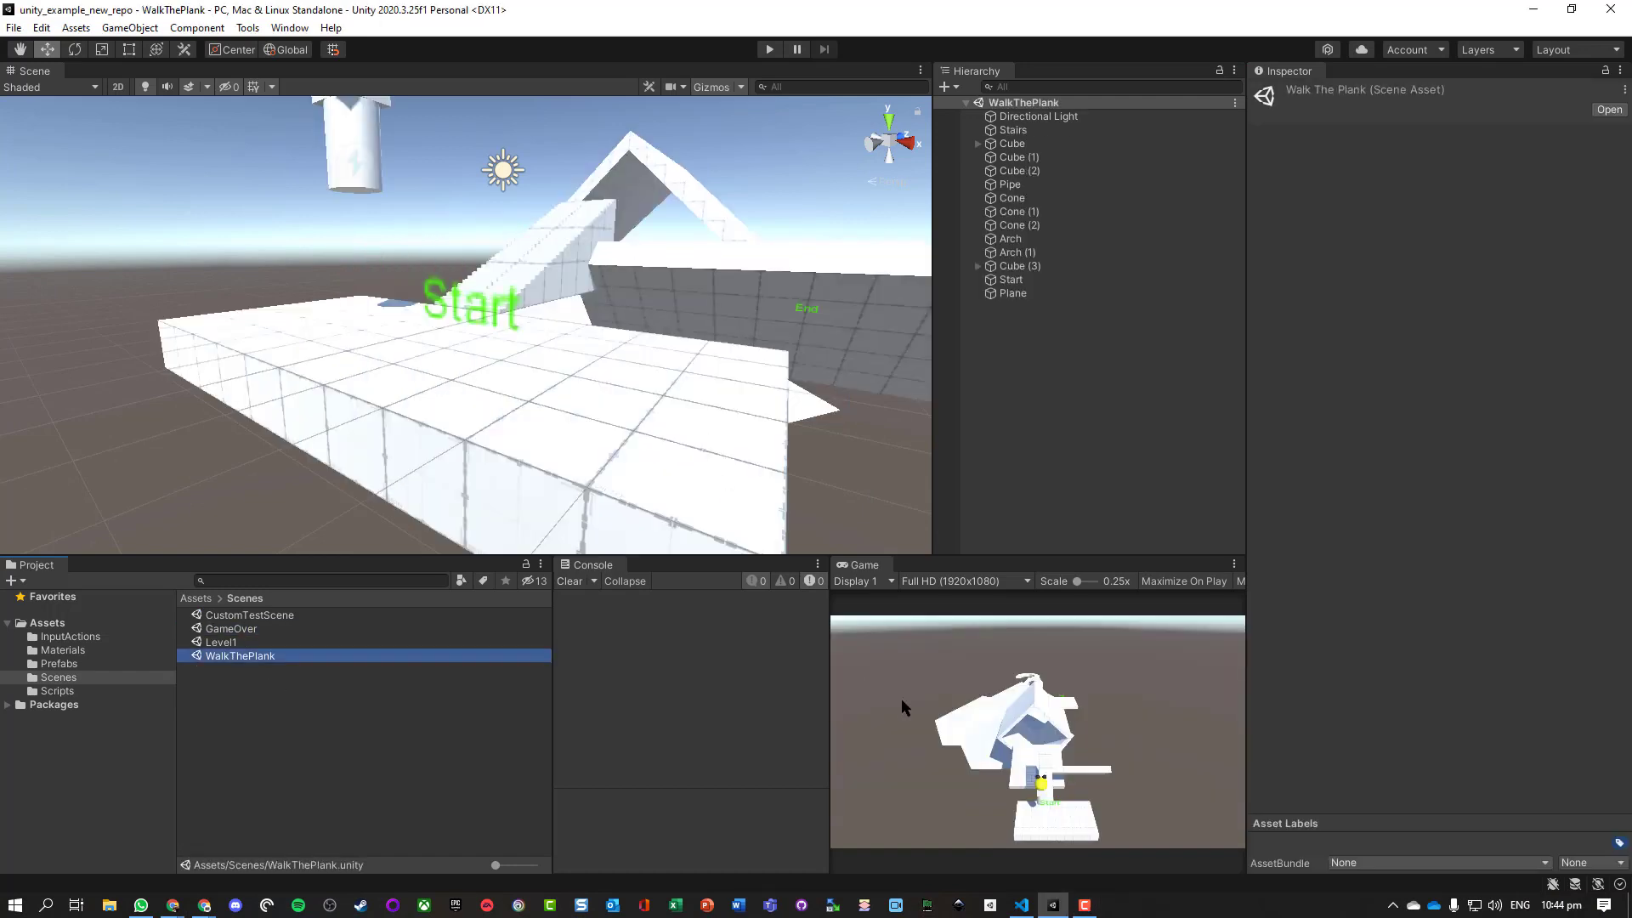
click(260, 714)
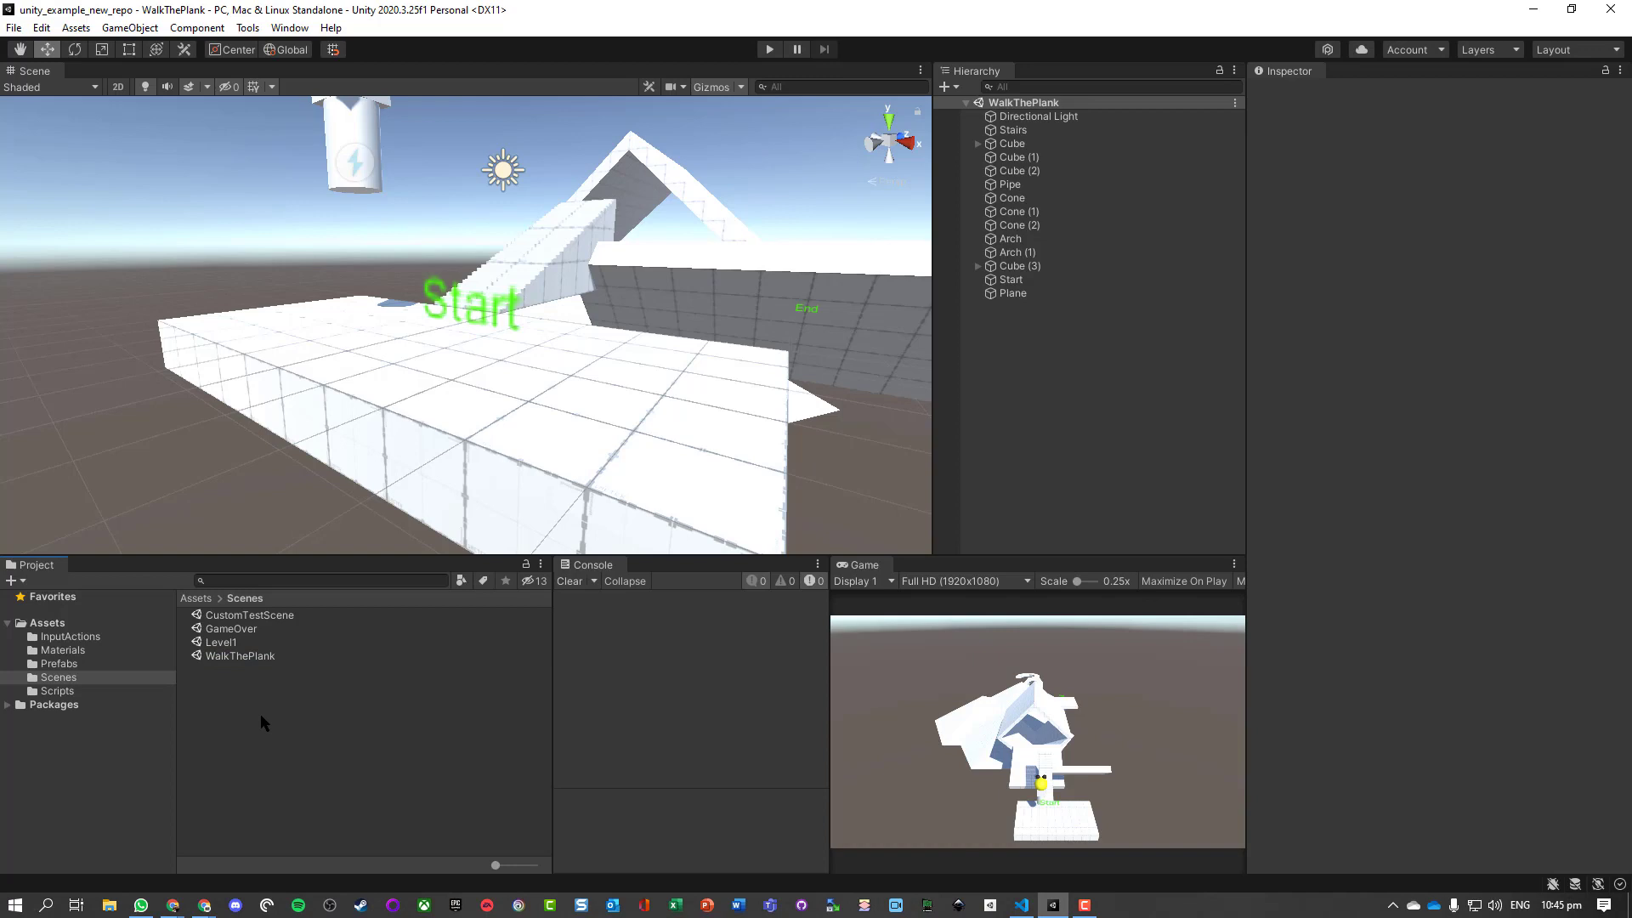
right_click(254, 702)
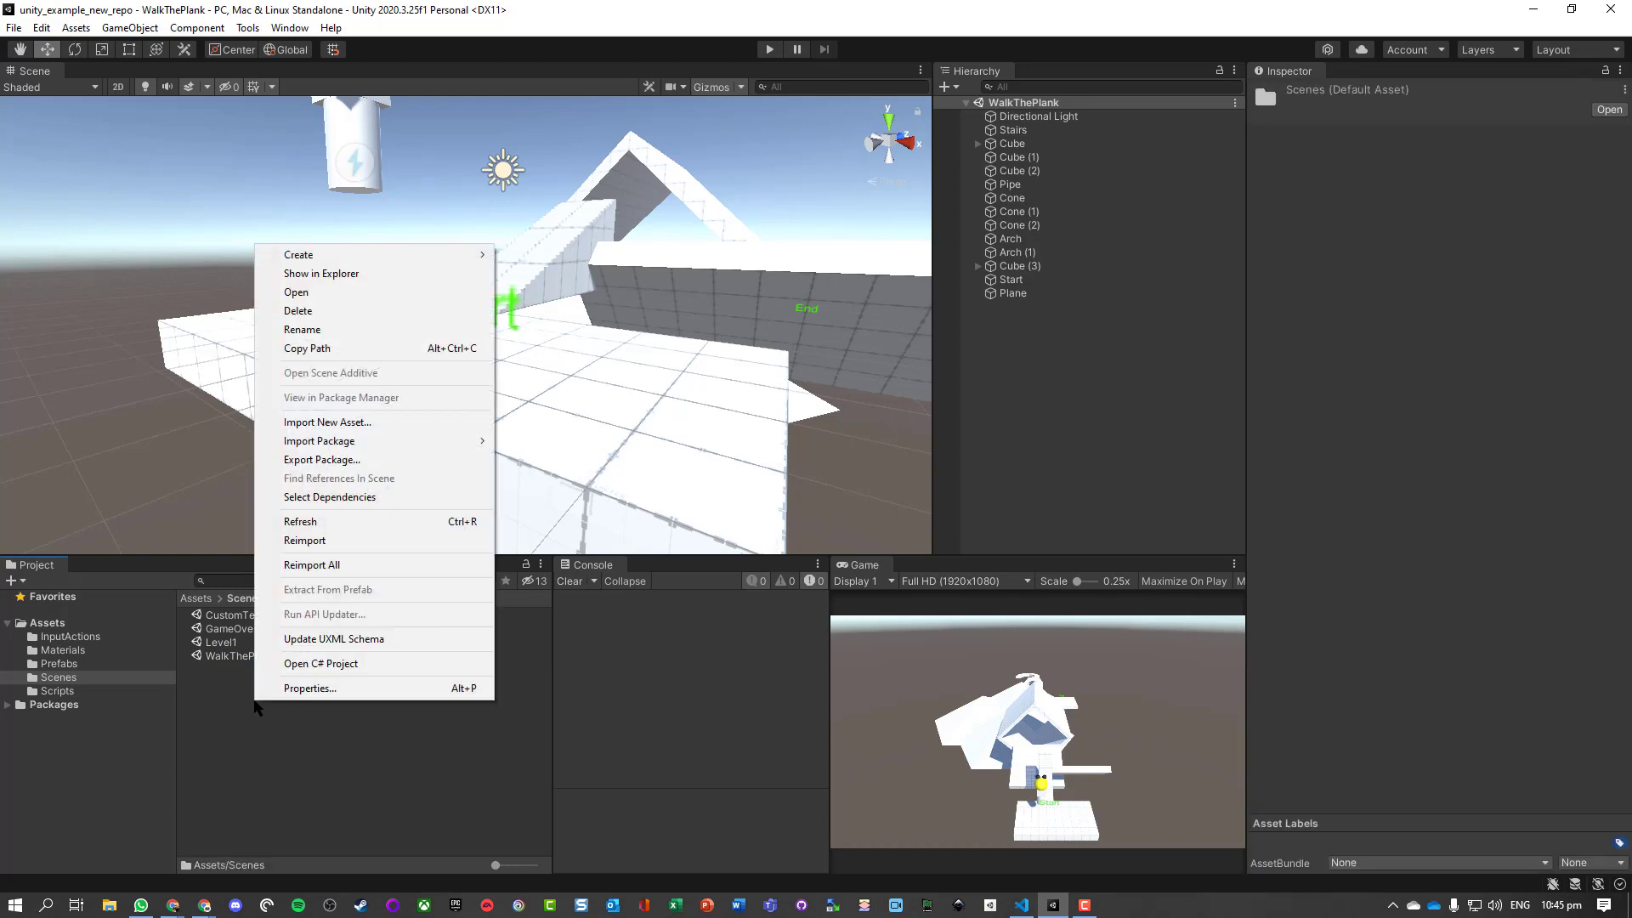
mouse_move(361, 259)
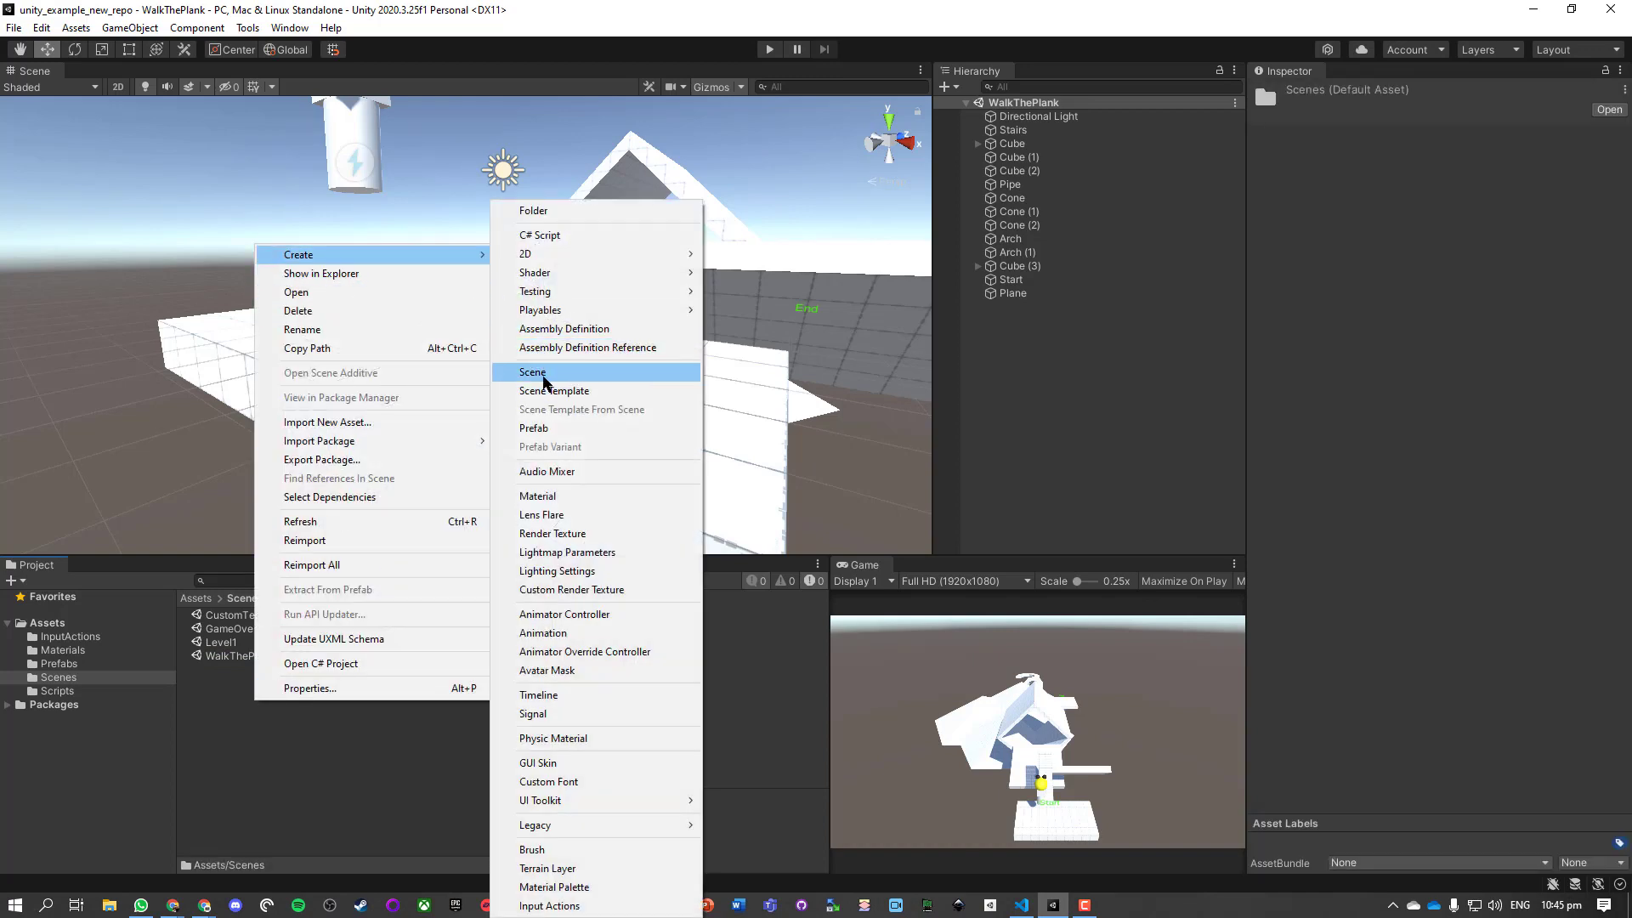
click(543, 379)
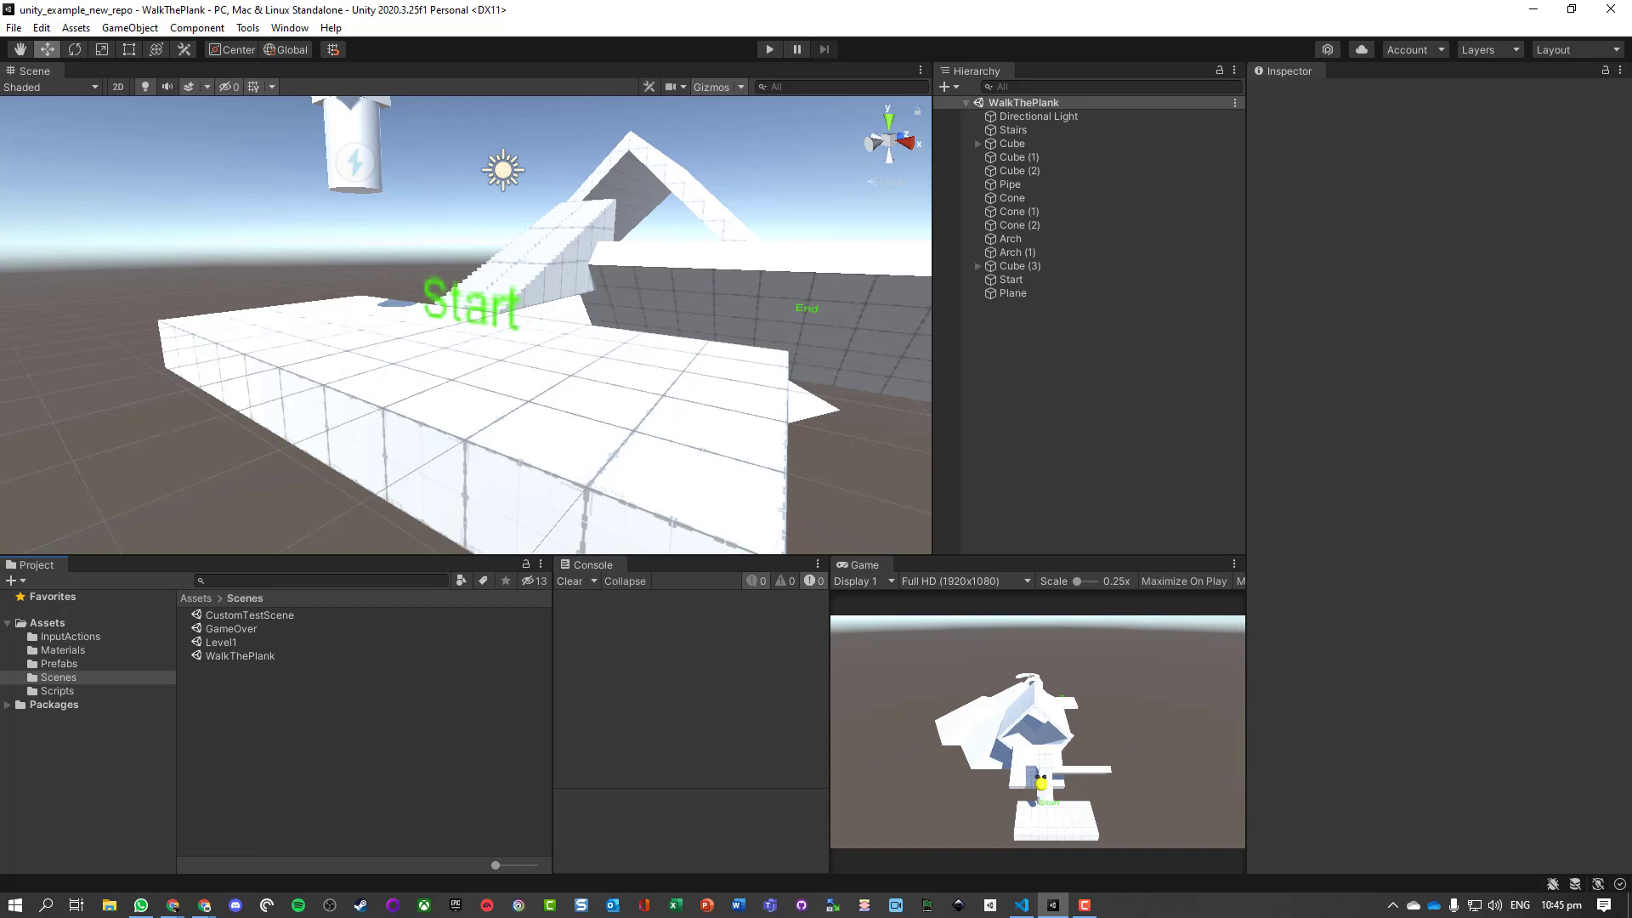
Step: Create a scene named MainMenu in the Scenes folder and open it
right_click(261, 737)
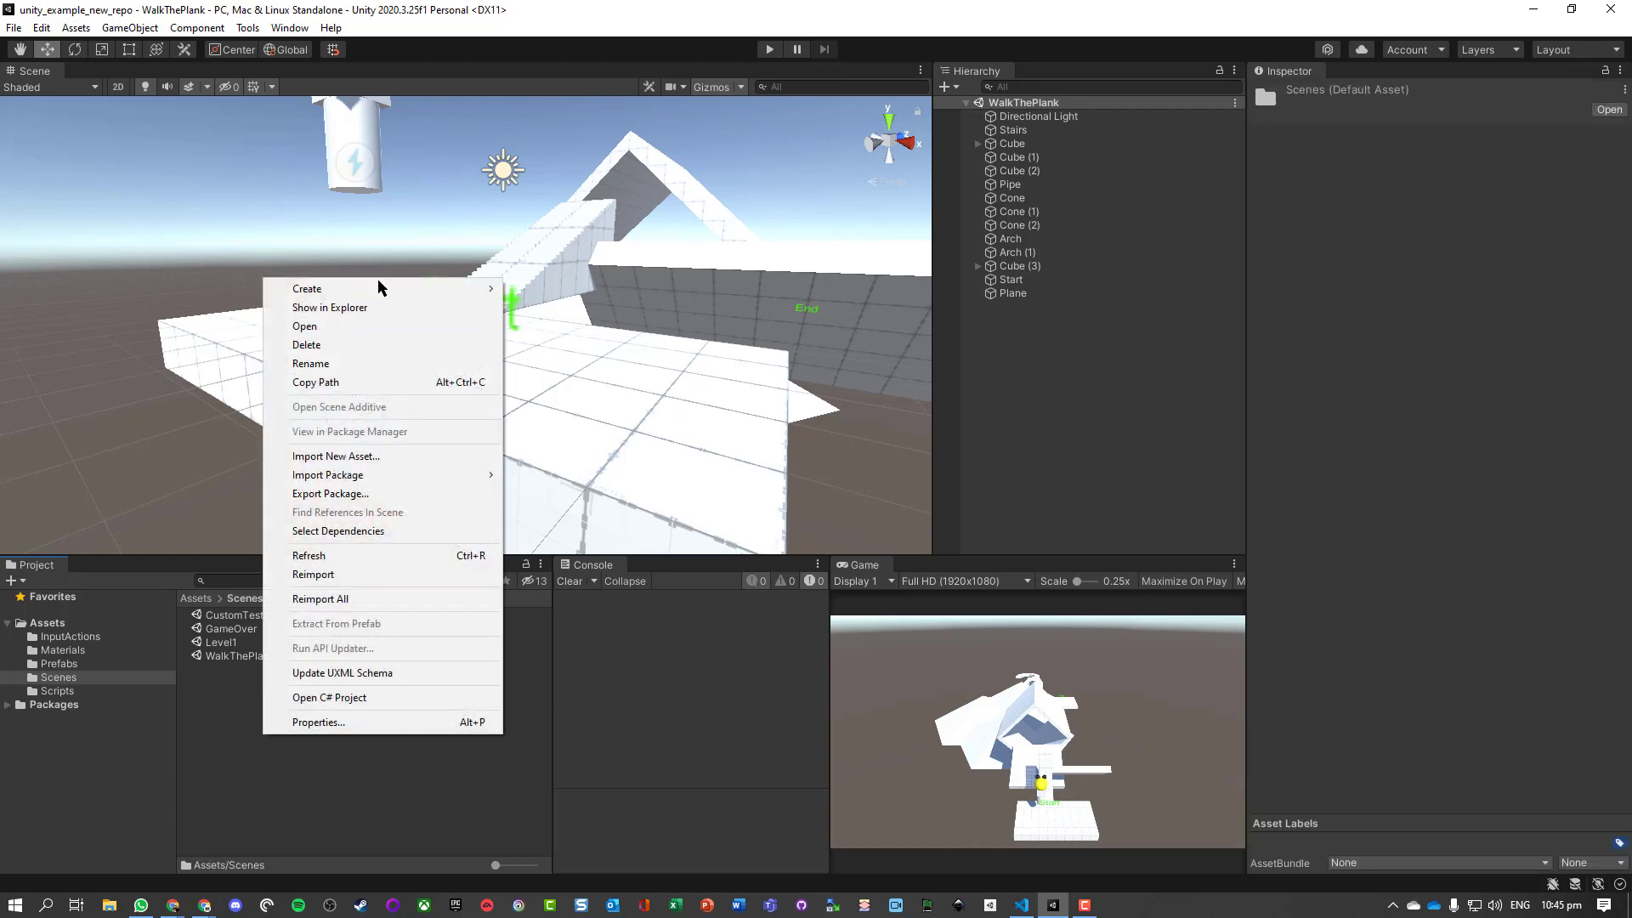
mouse_move(437, 289)
click(600, 370)
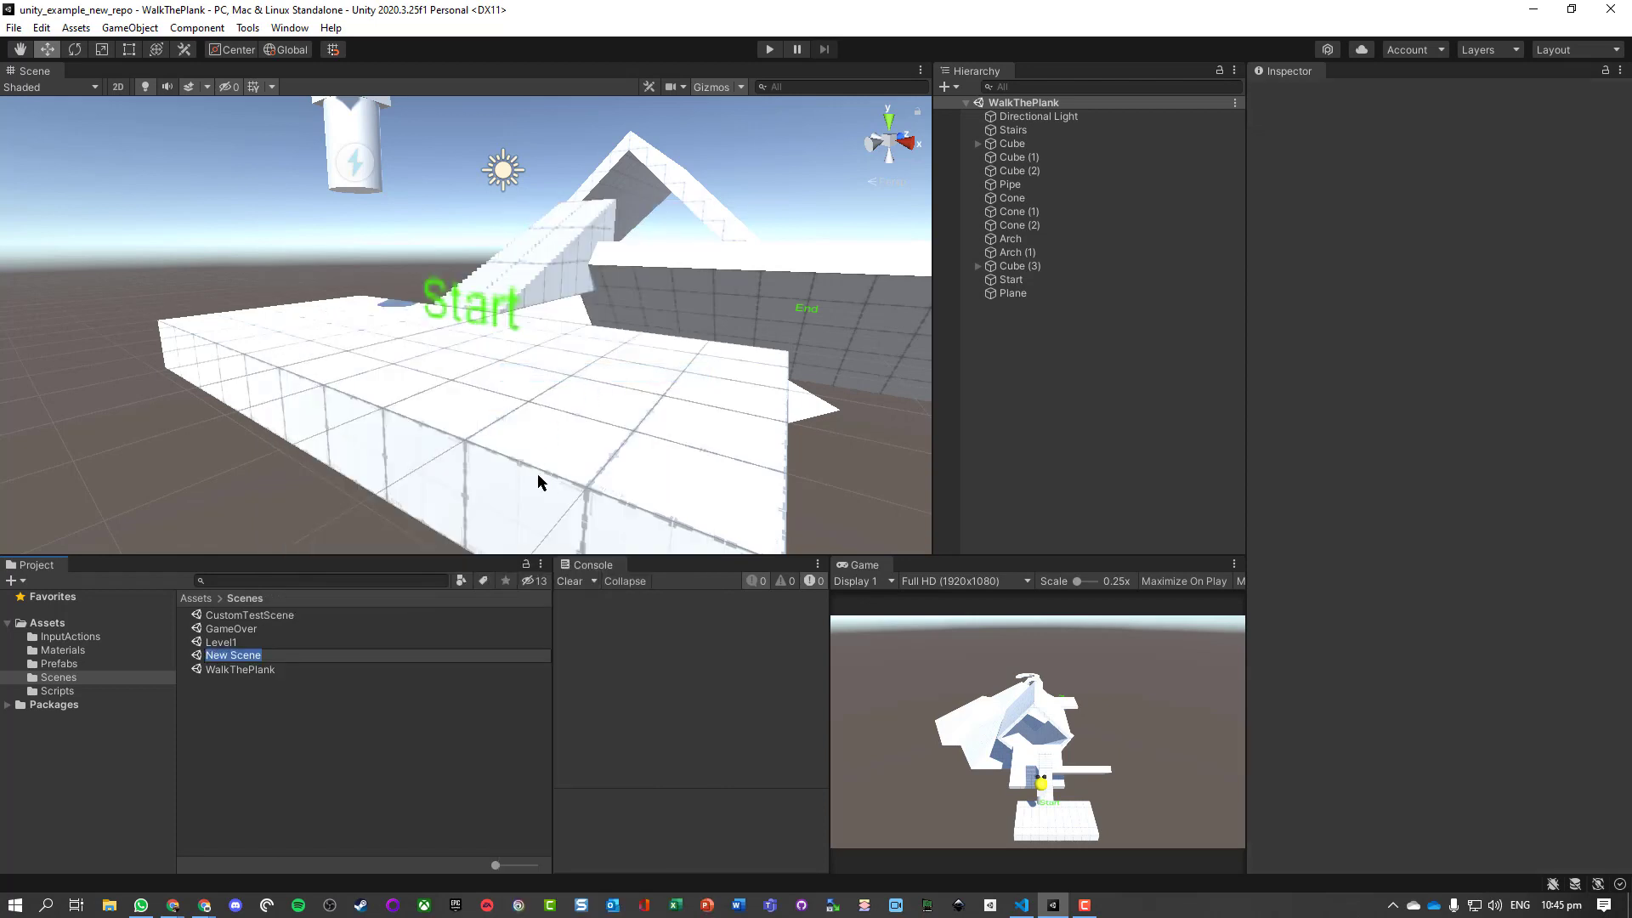
text(MainMenu)
key(Return)
double_click(238, 656)
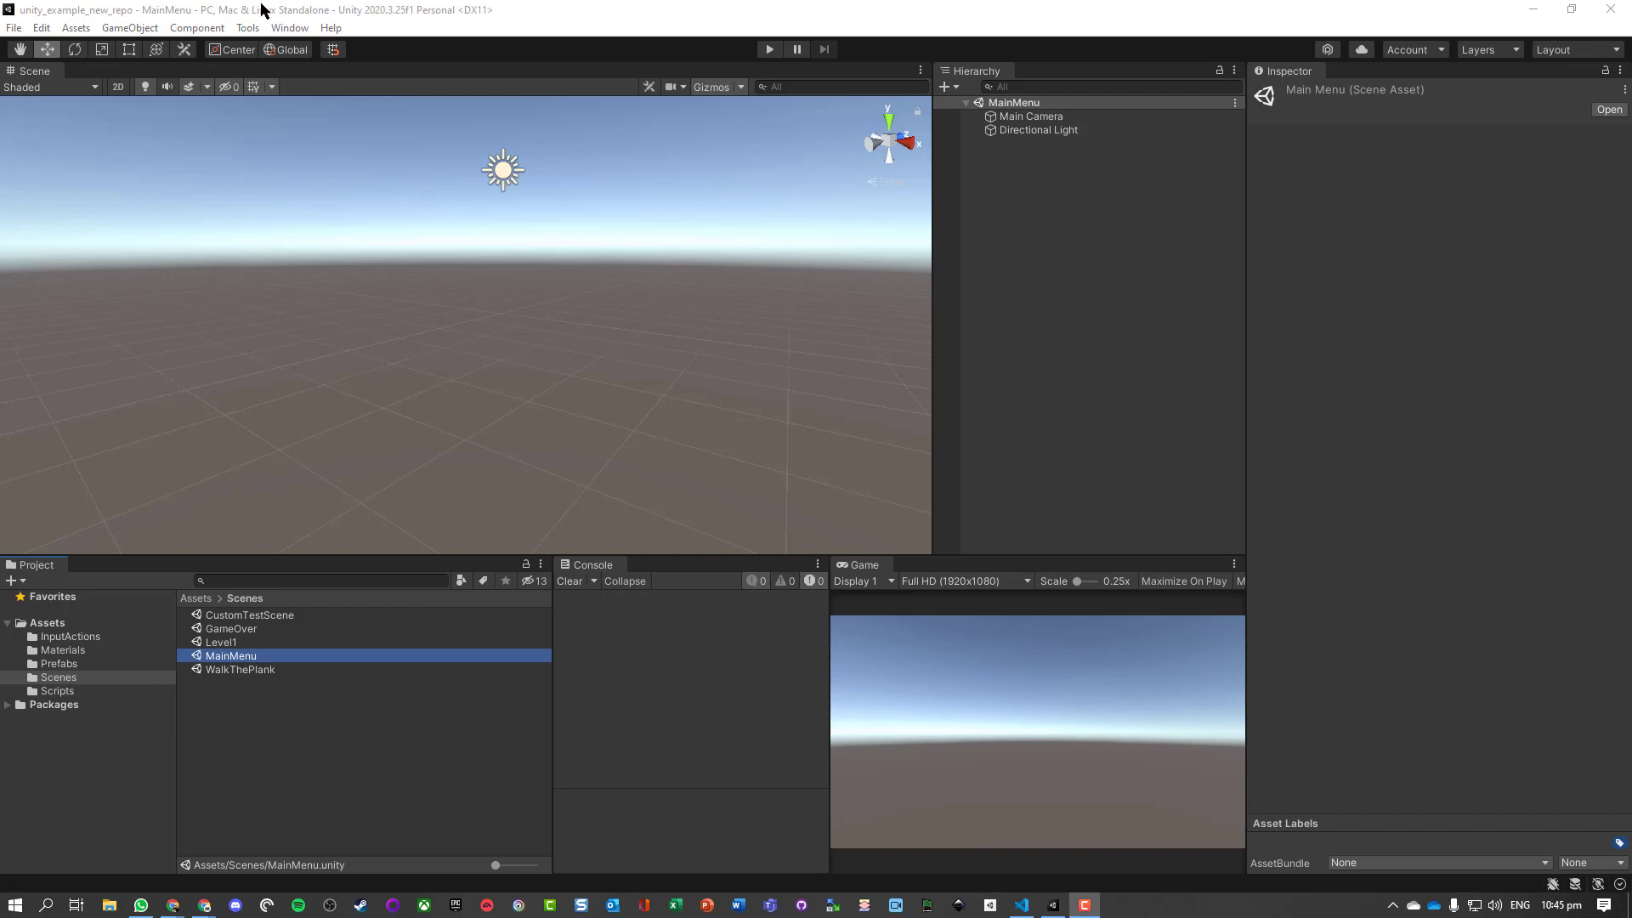
Step: Add a UI Button to the MainMenu scene and frame its whole canvas in the scene view
click(136, 28)
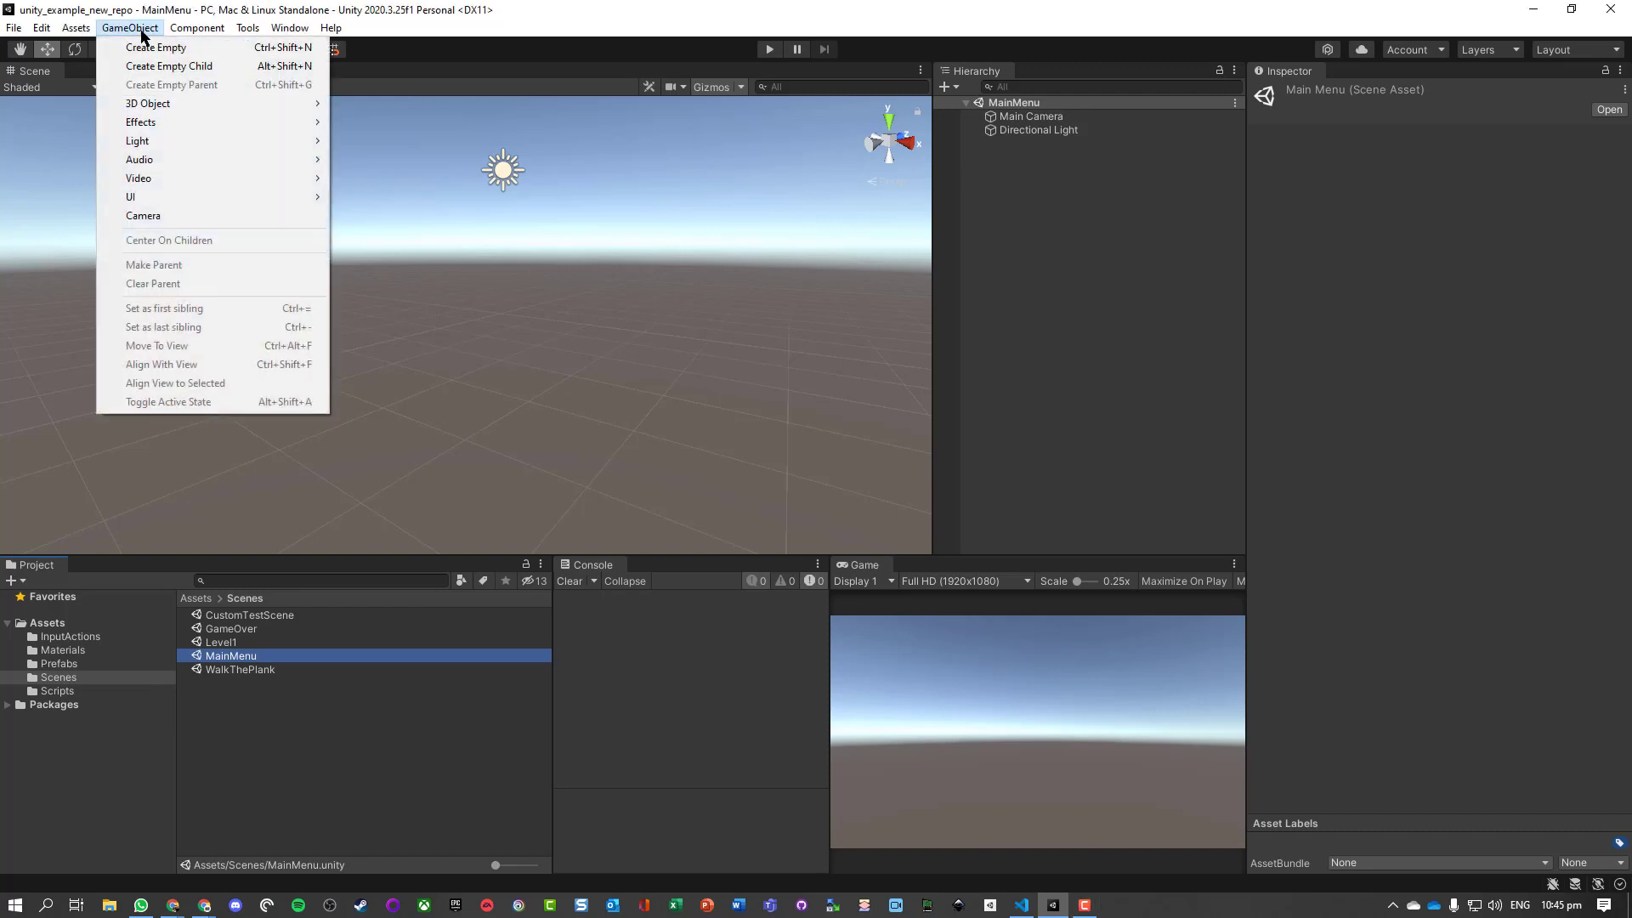
mouse_move(166, 196)
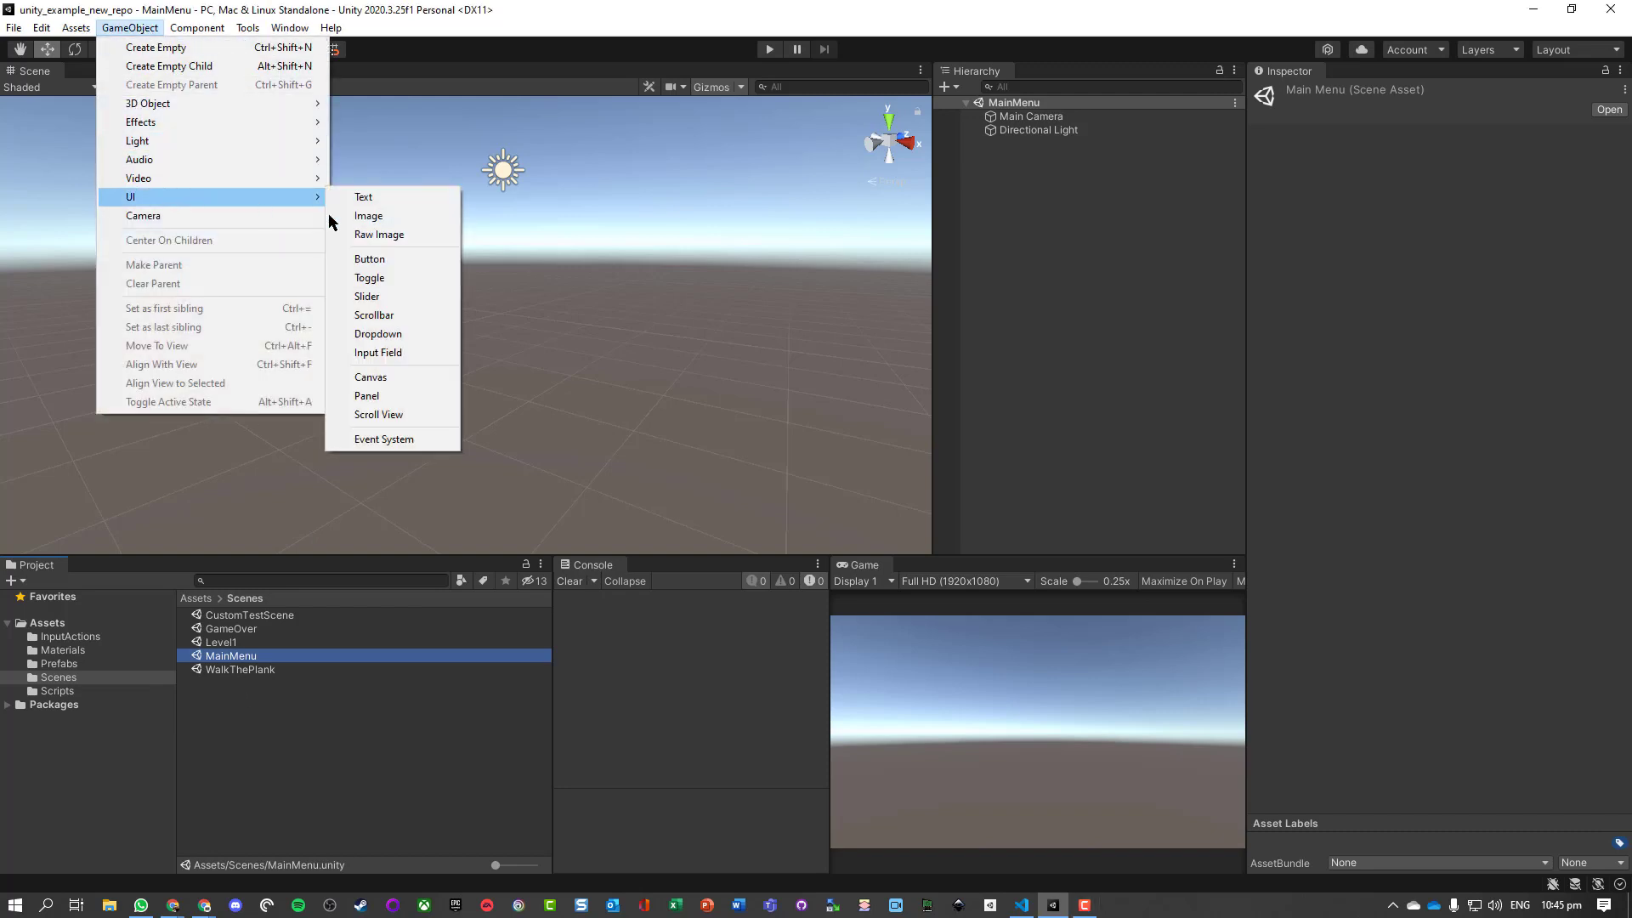
click(395, 261)
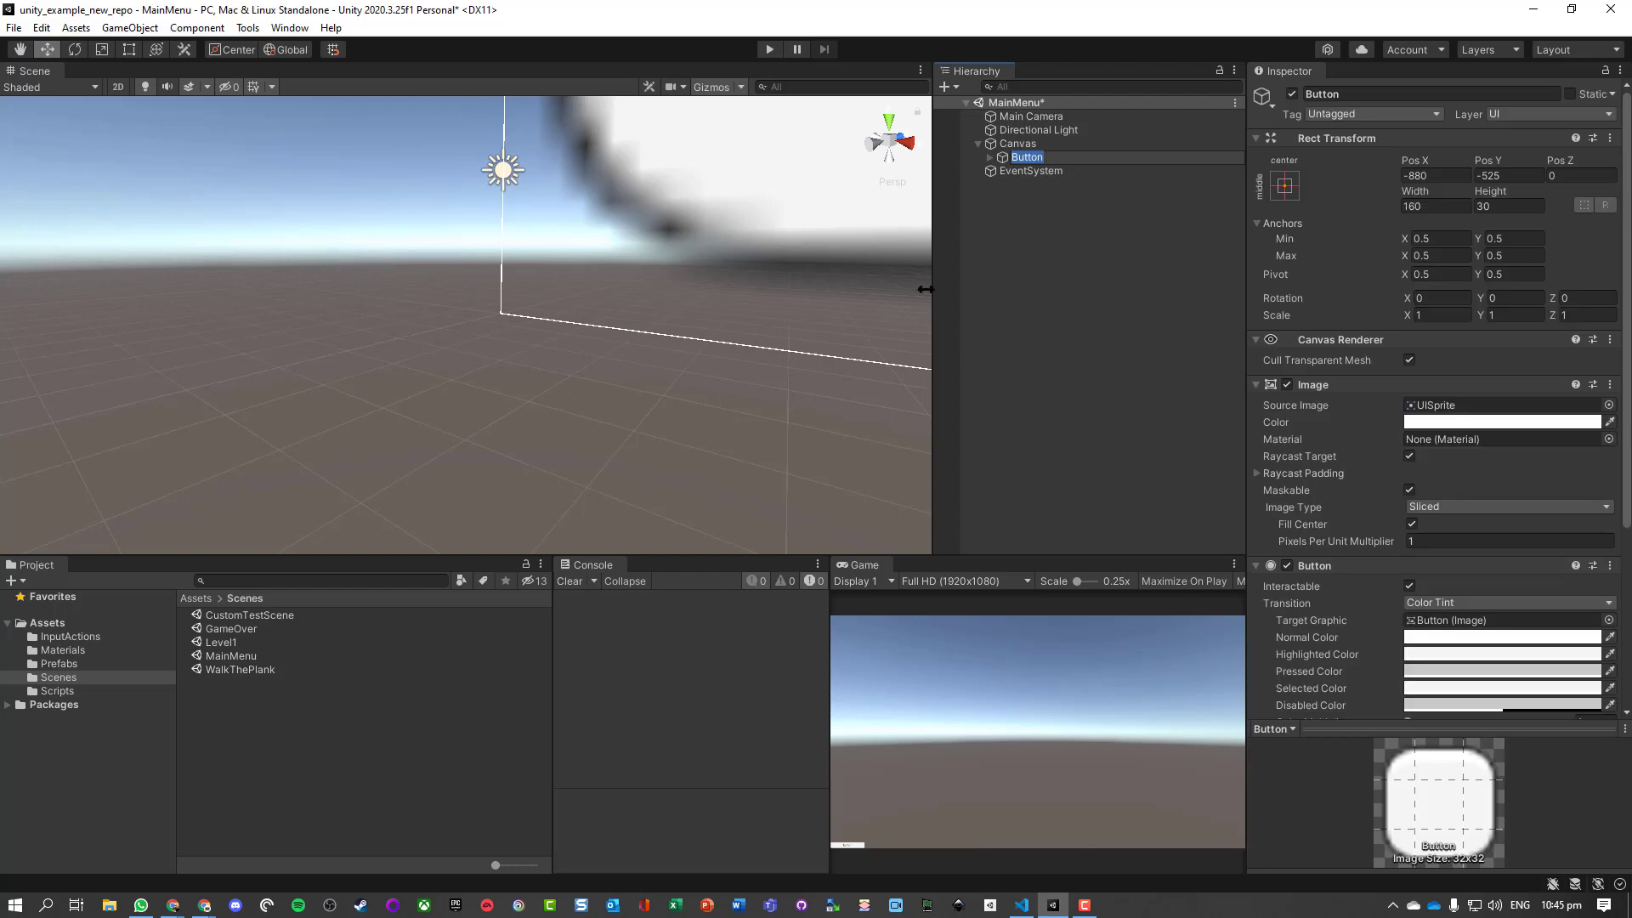
scroll(895, 263, down, 15)
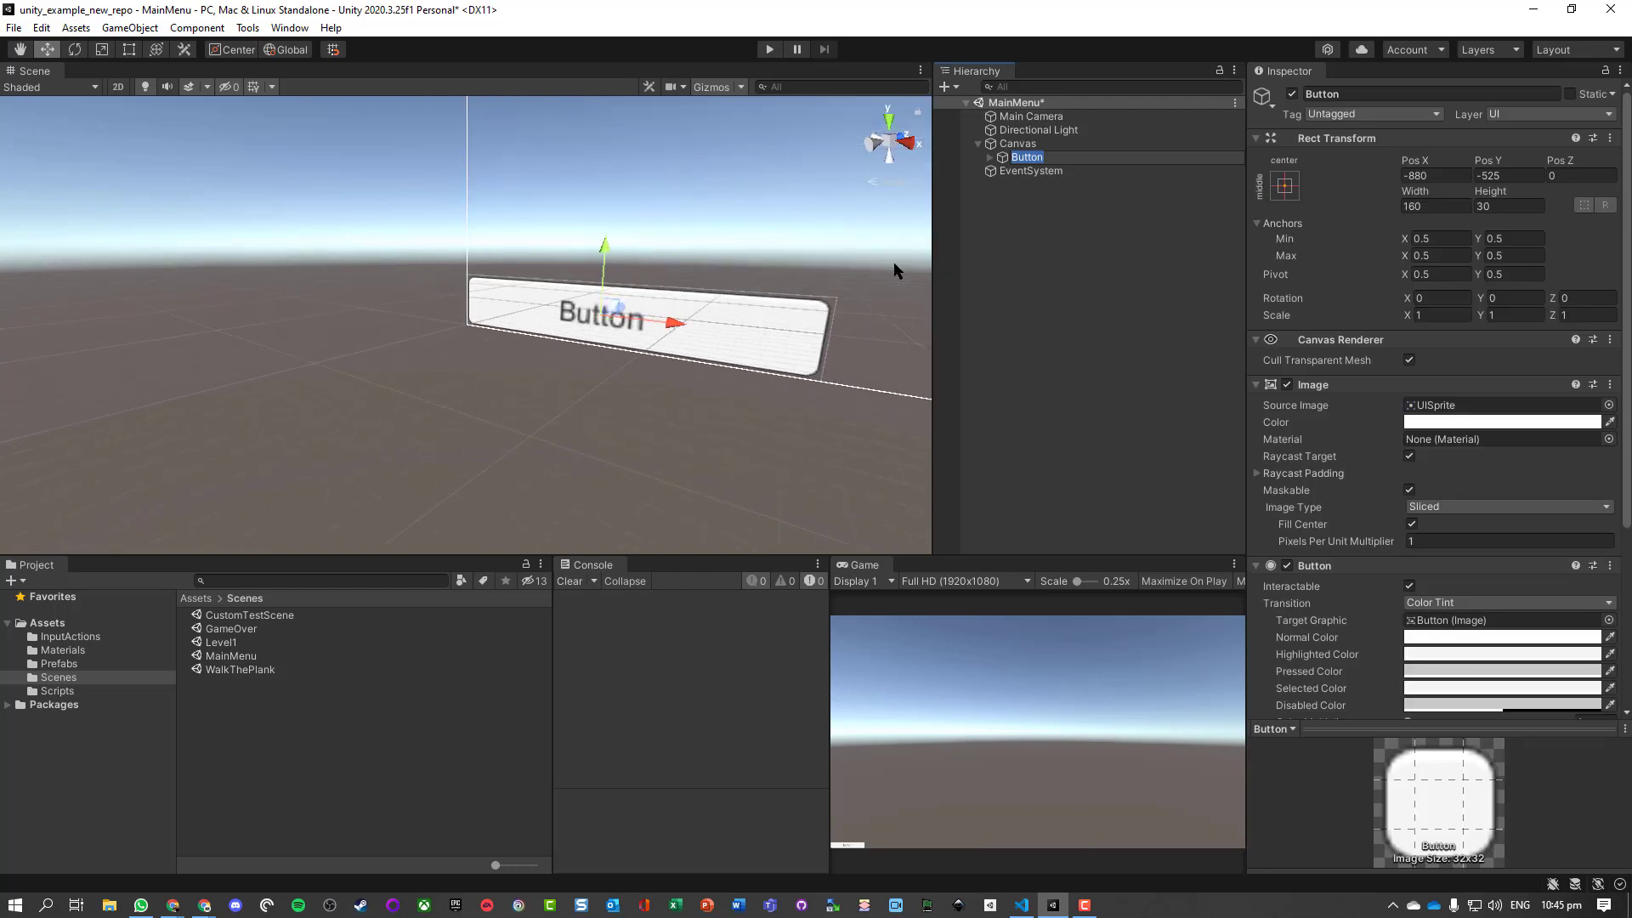
scroll(894, 266, down, 8)
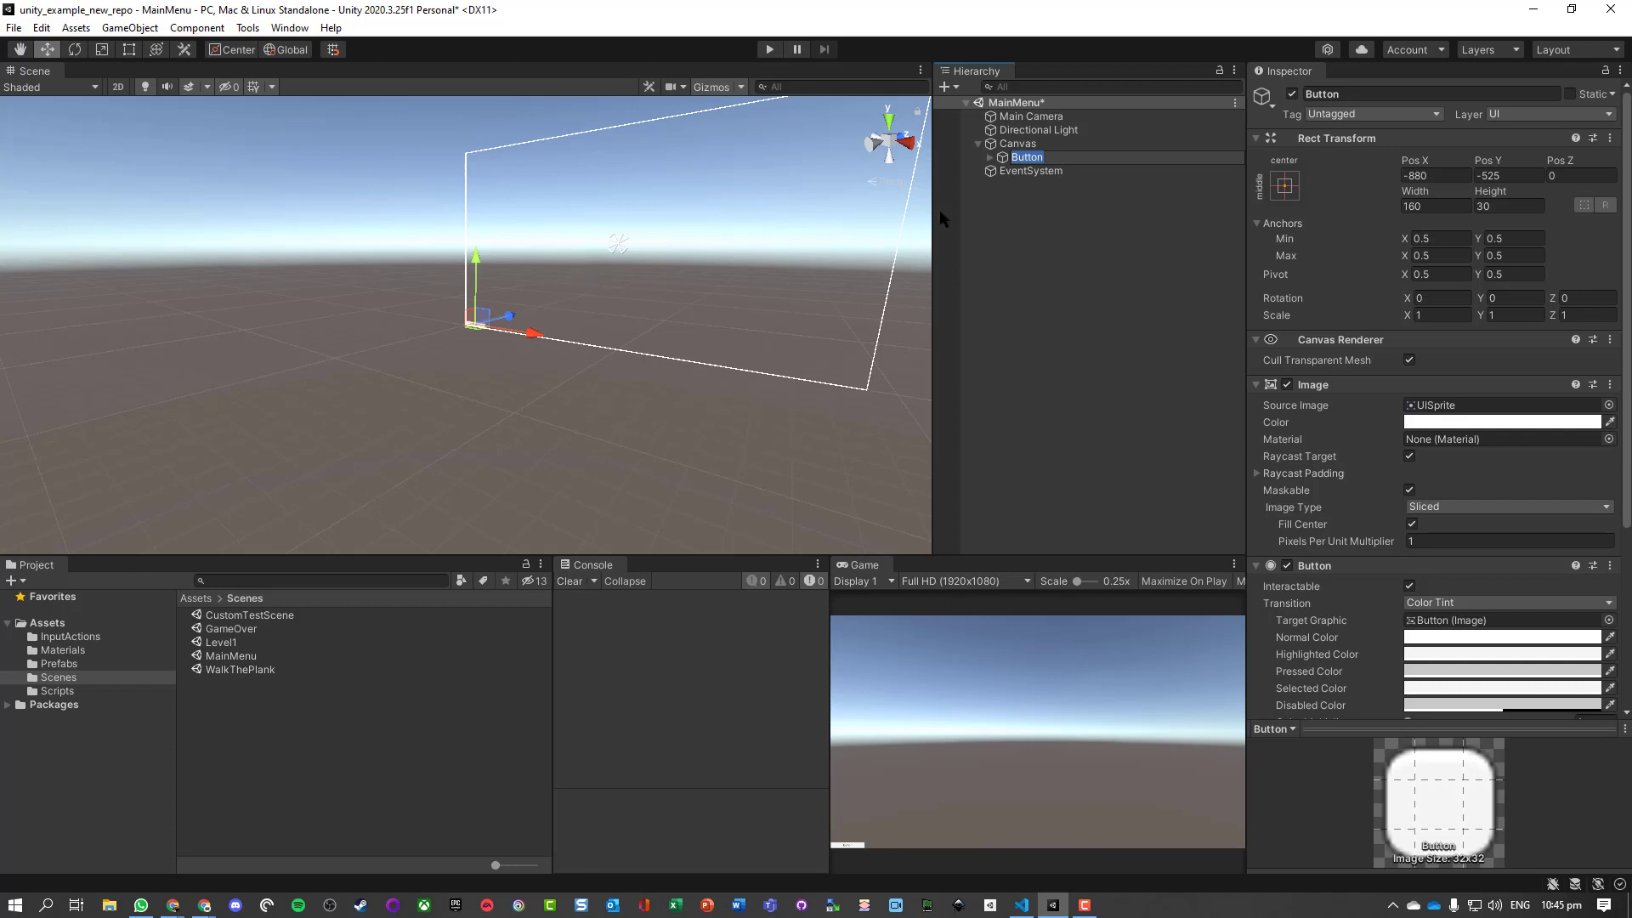
Step: Inspect the Canvas object and the Text object nested under the button
click(1009, 252)
click(1018, 144)
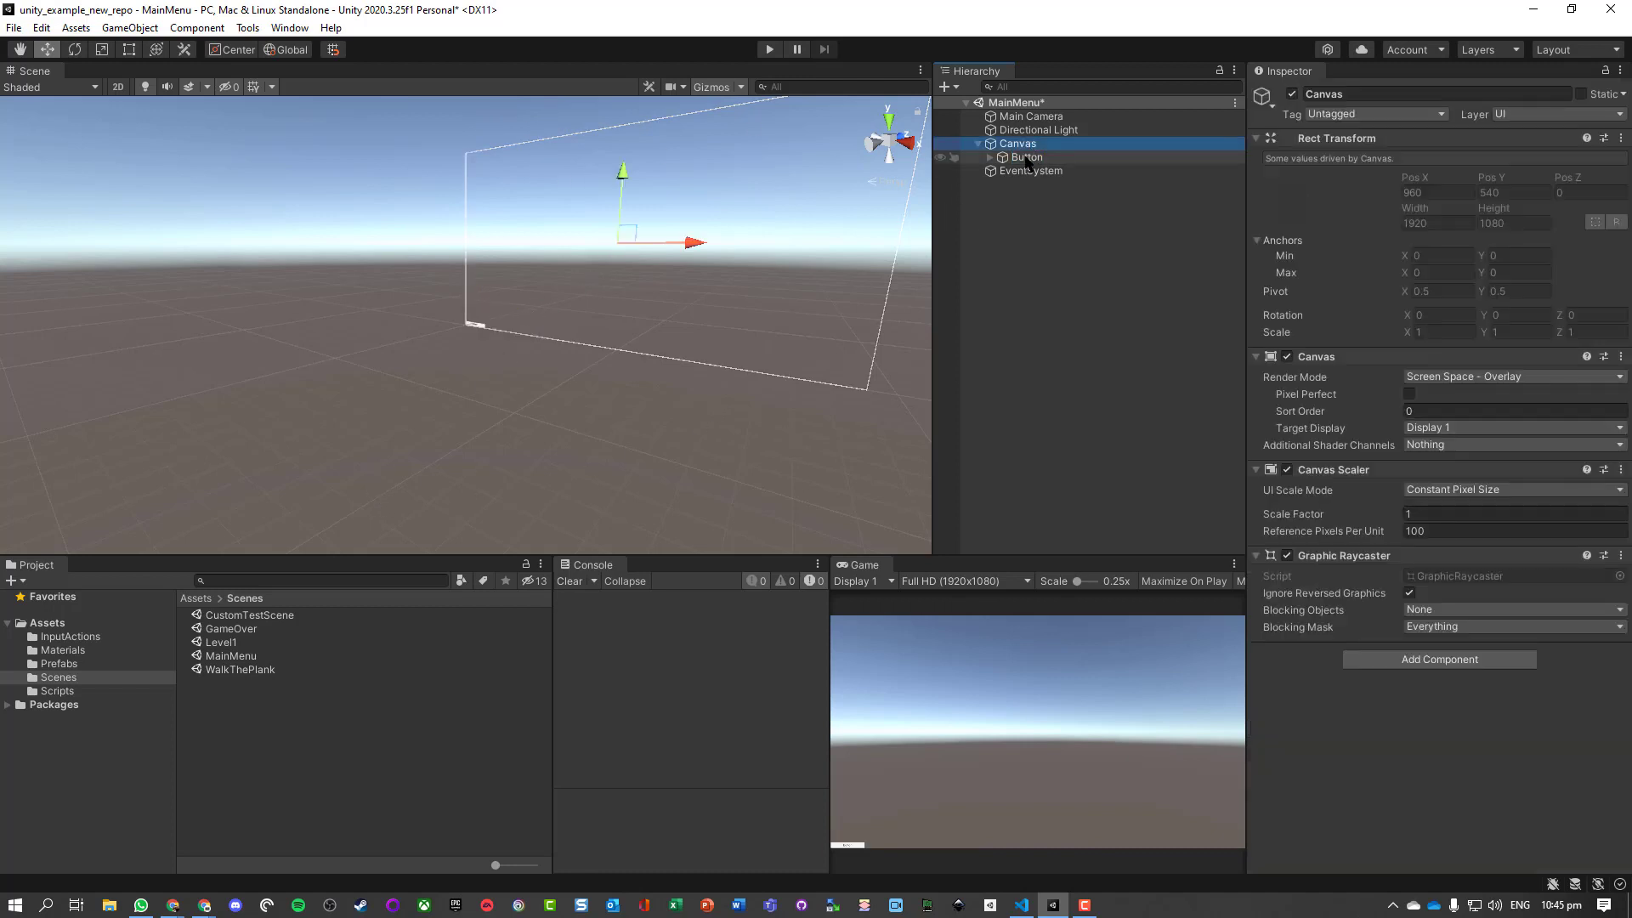
click(991, 160)
click(990, 159)
click(1029, 172)
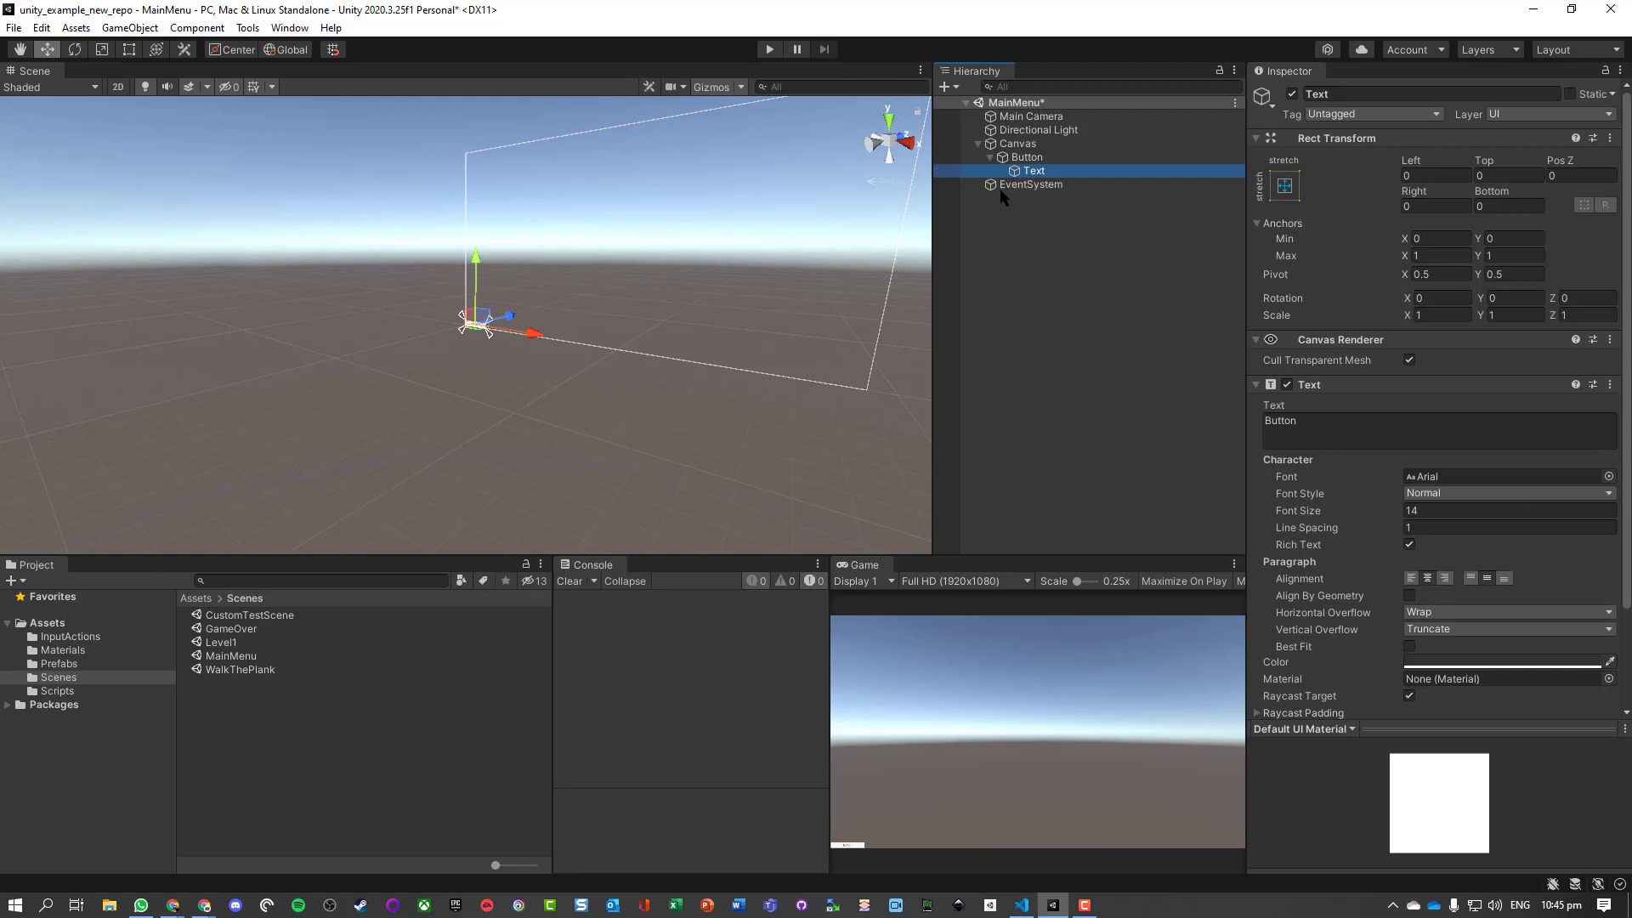
Step: Replace the EventSystem's Standalone Input Module with InputSystemUIInputModule
click(1001, 185)
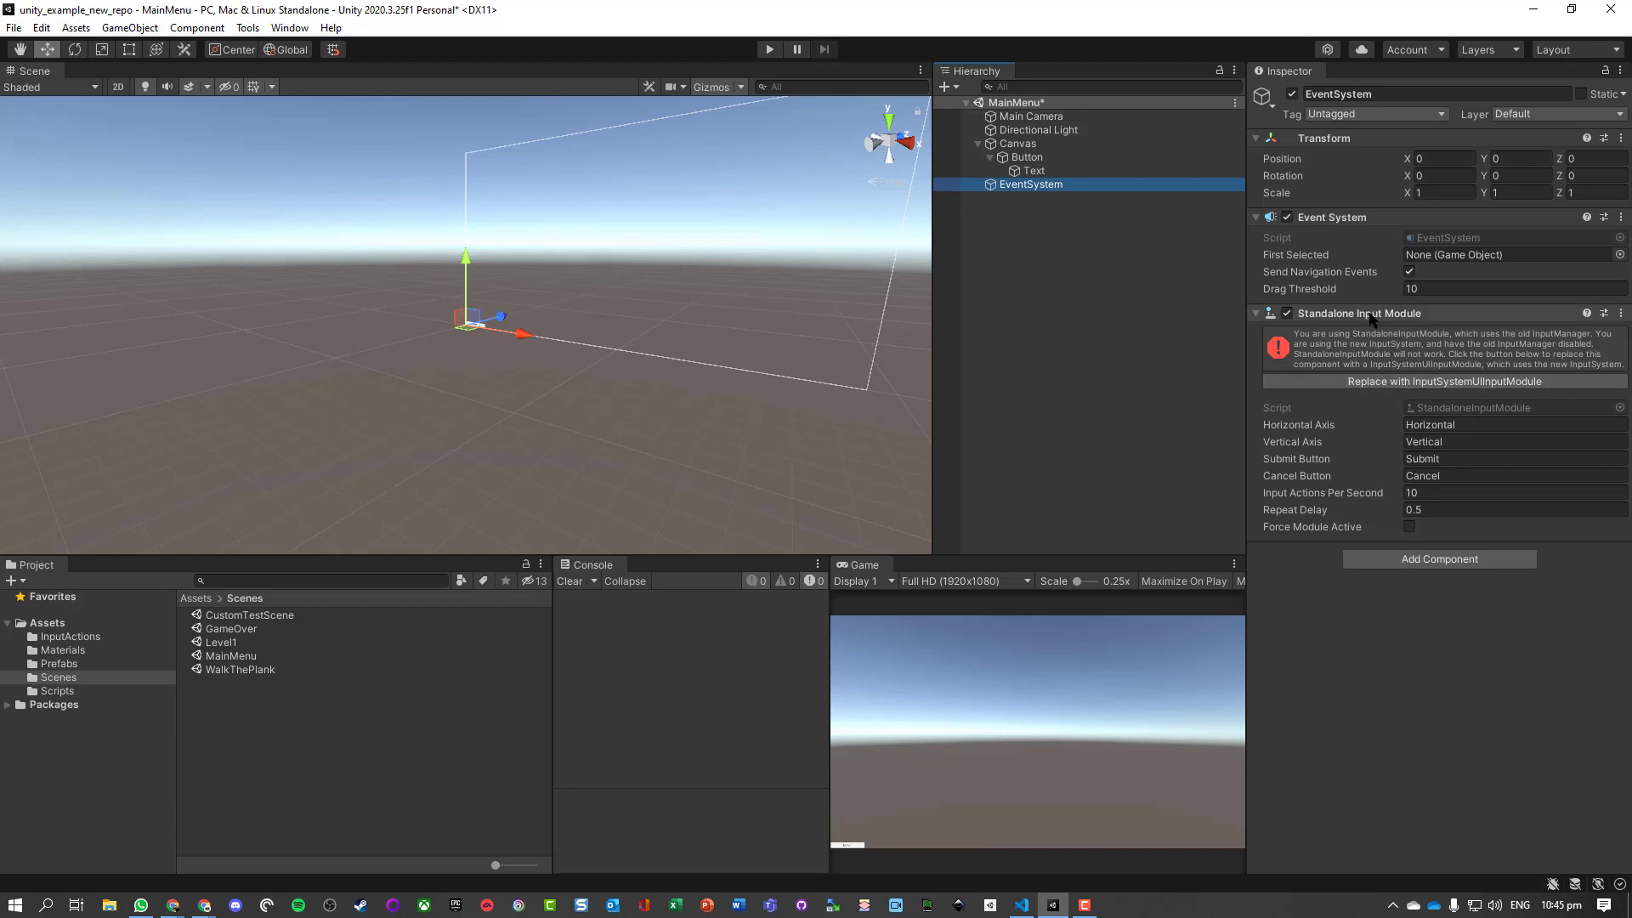
click(1390, 384)
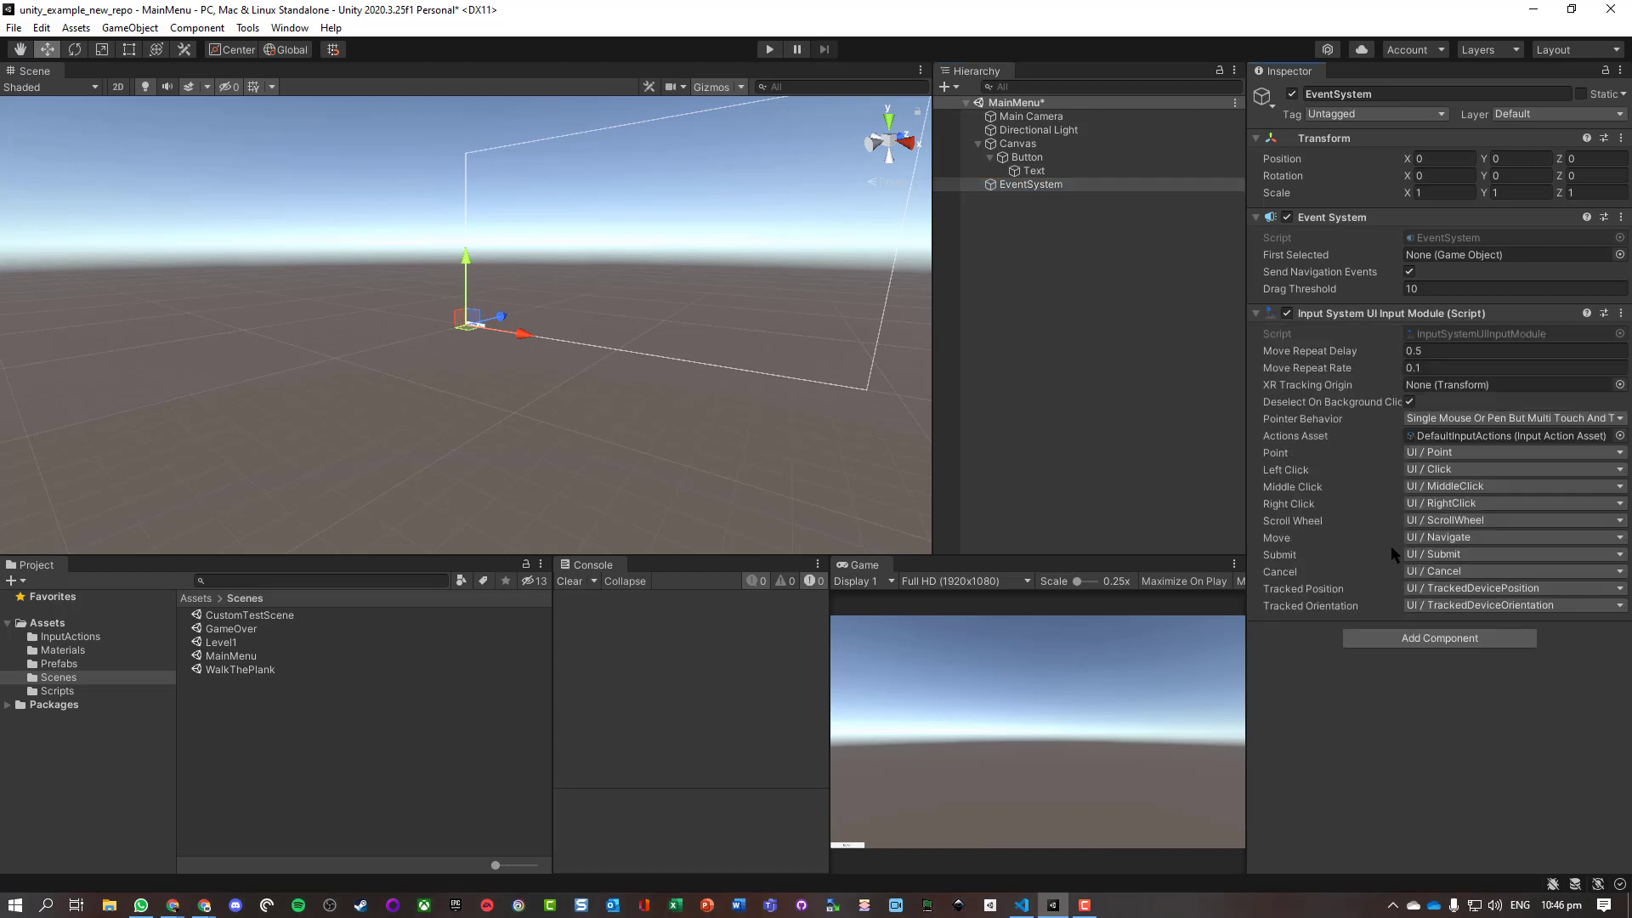
Step: Centre the button on the canvas by setting its Pos X and Pos Y to 0
click(1054, 158)
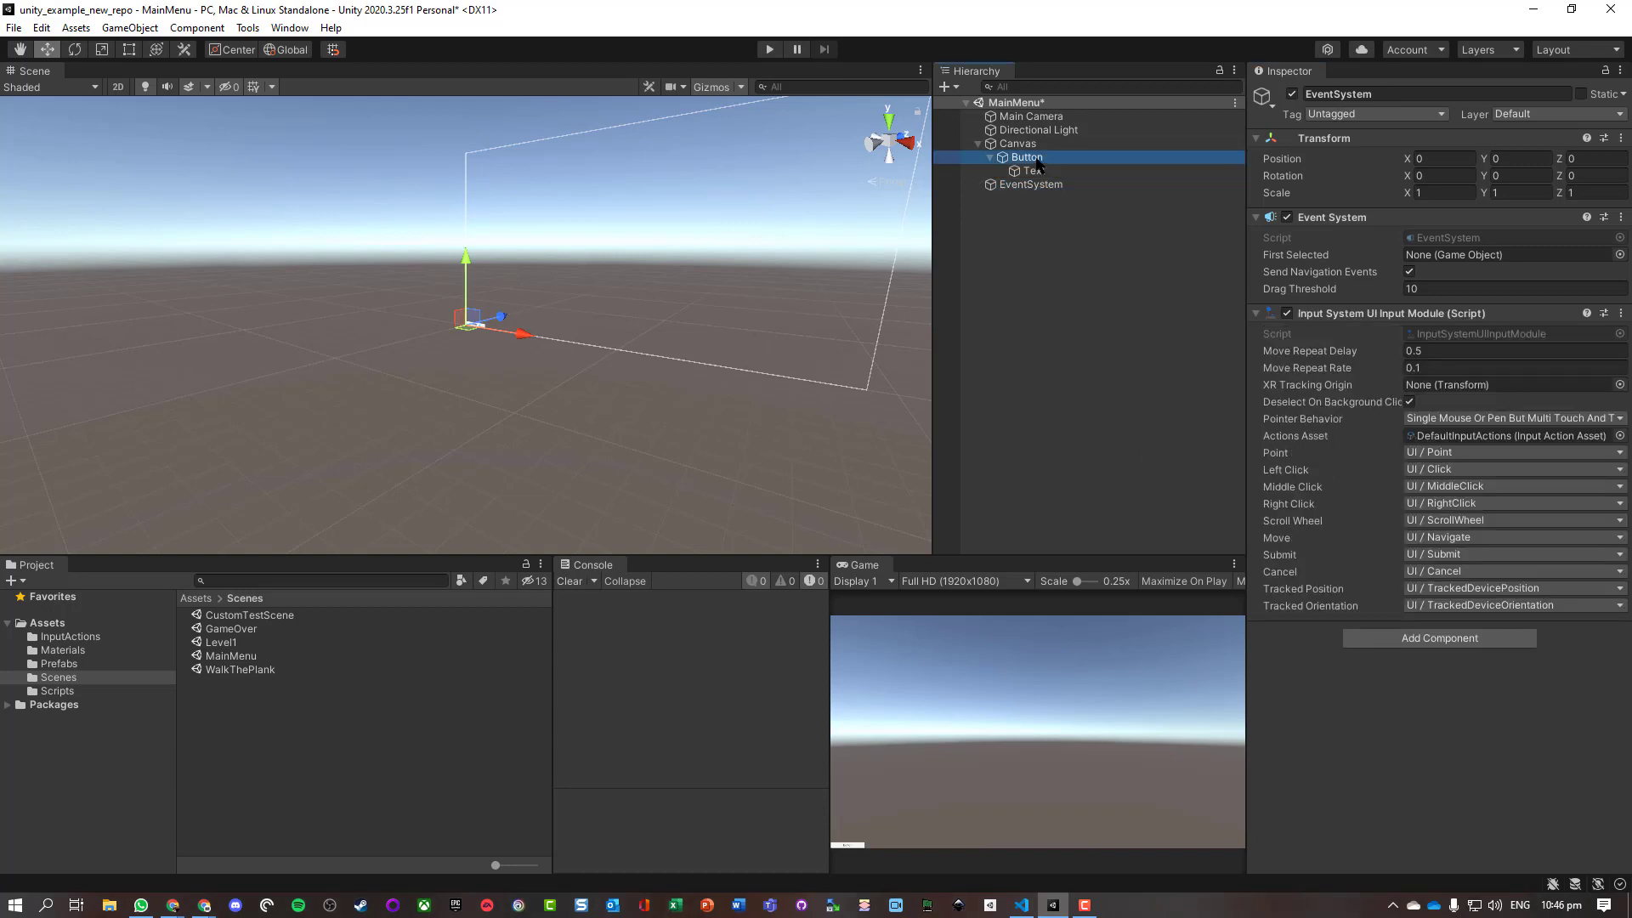
click(1285, 195)
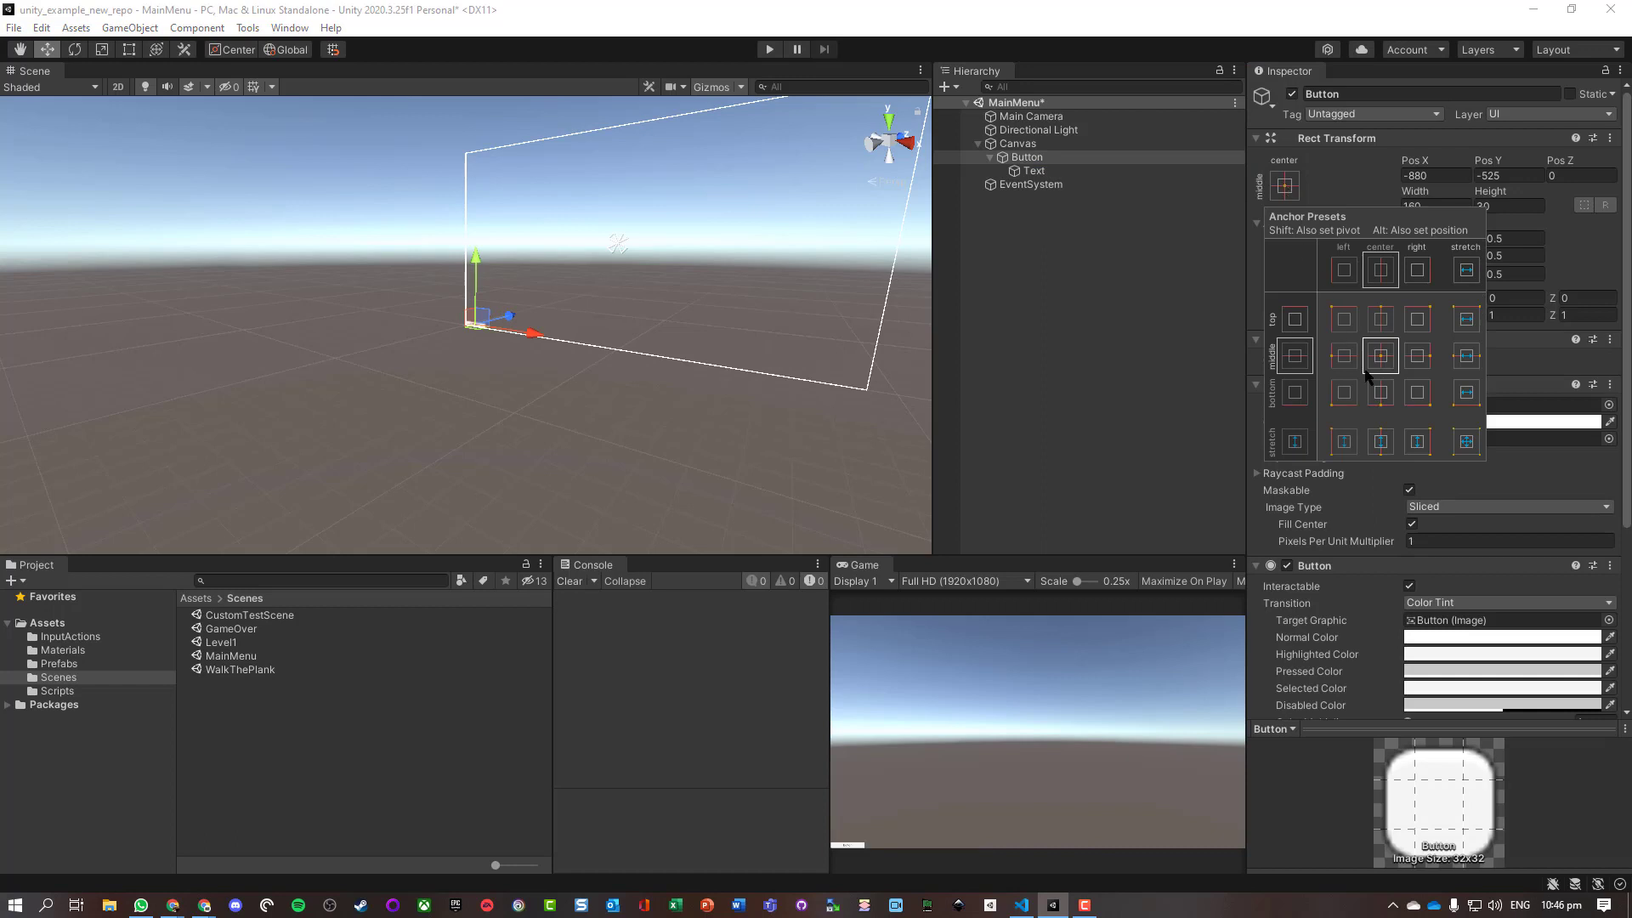
click(1445, 177)
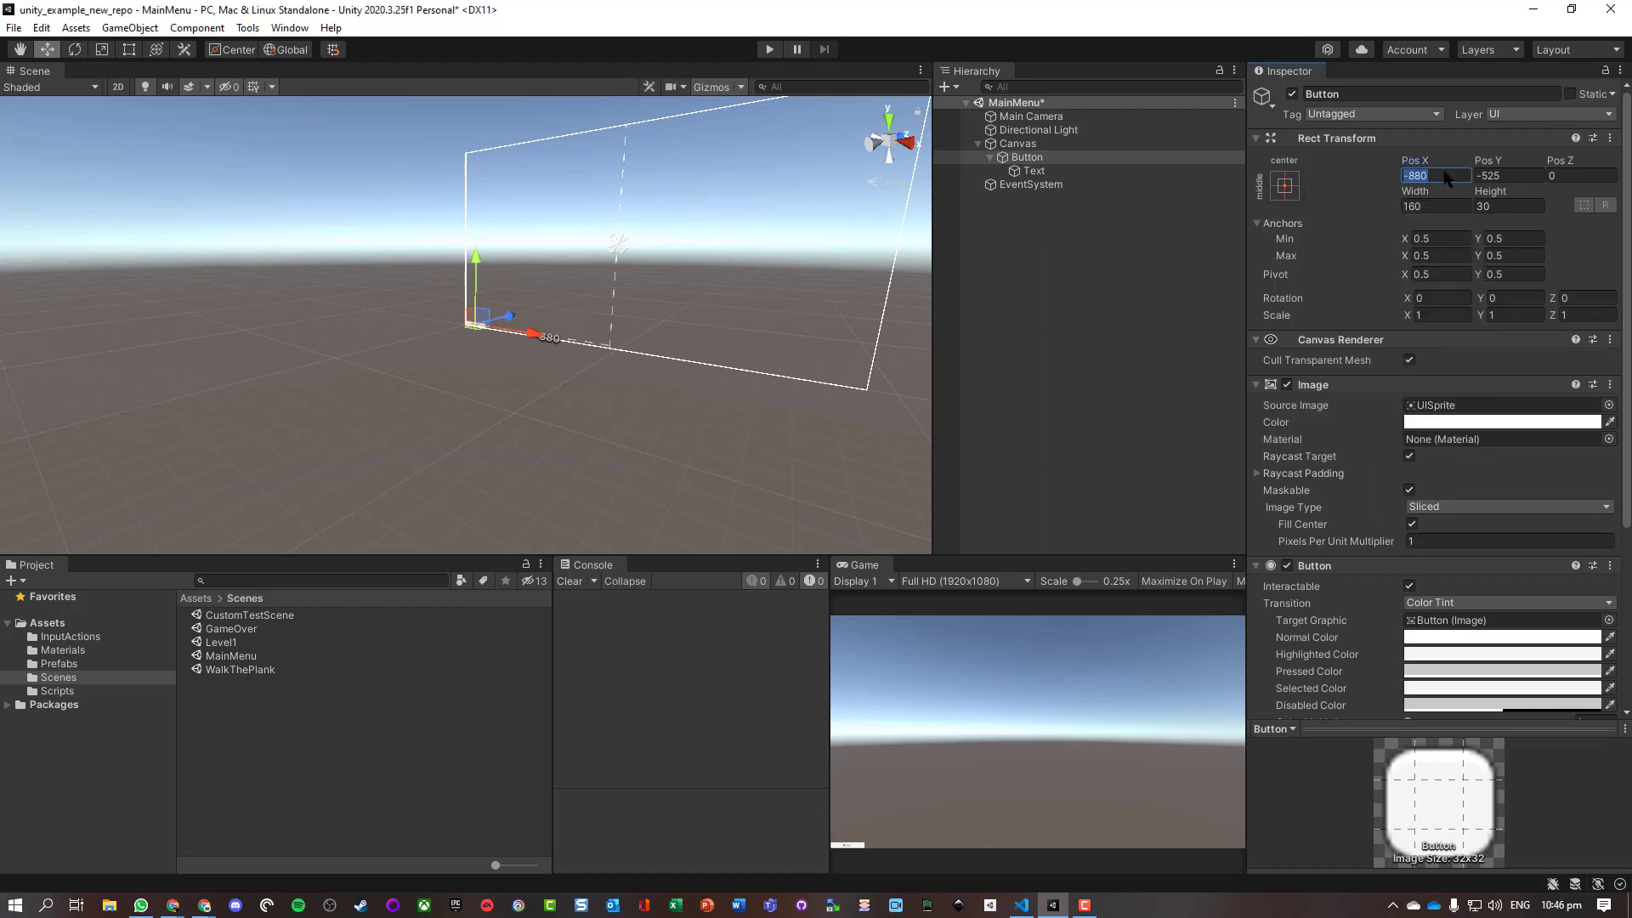
text(0)
key(Tab)
text(0)
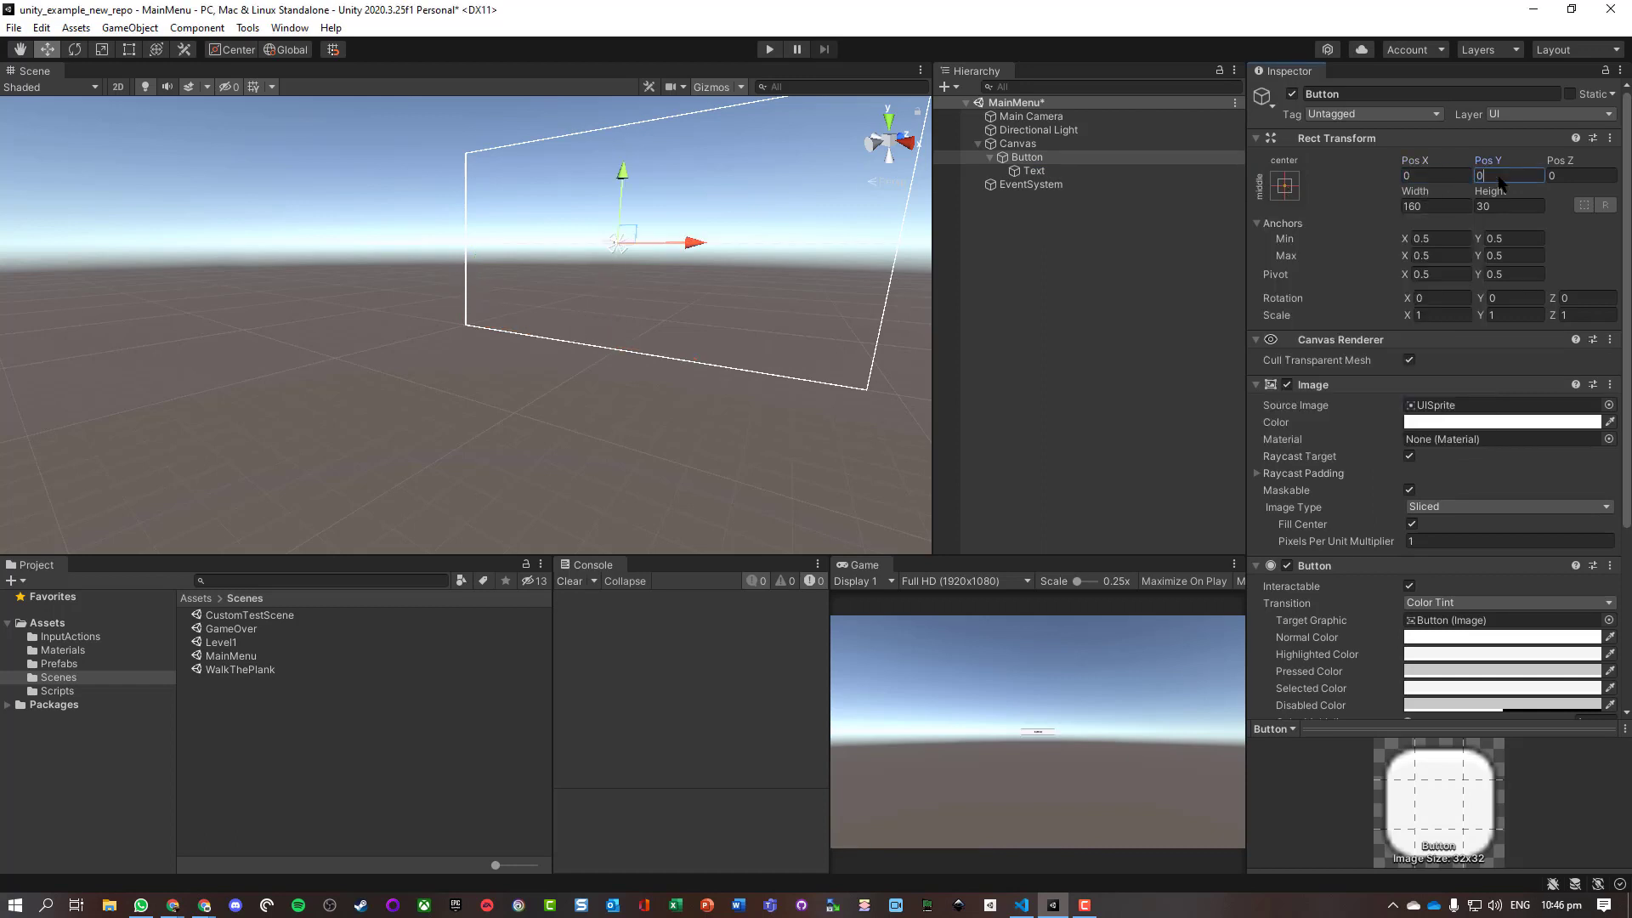
Step: Set the button's width to 600 and height to 100
click(1450, 209)
text(600)
key(Tab)
text(100)
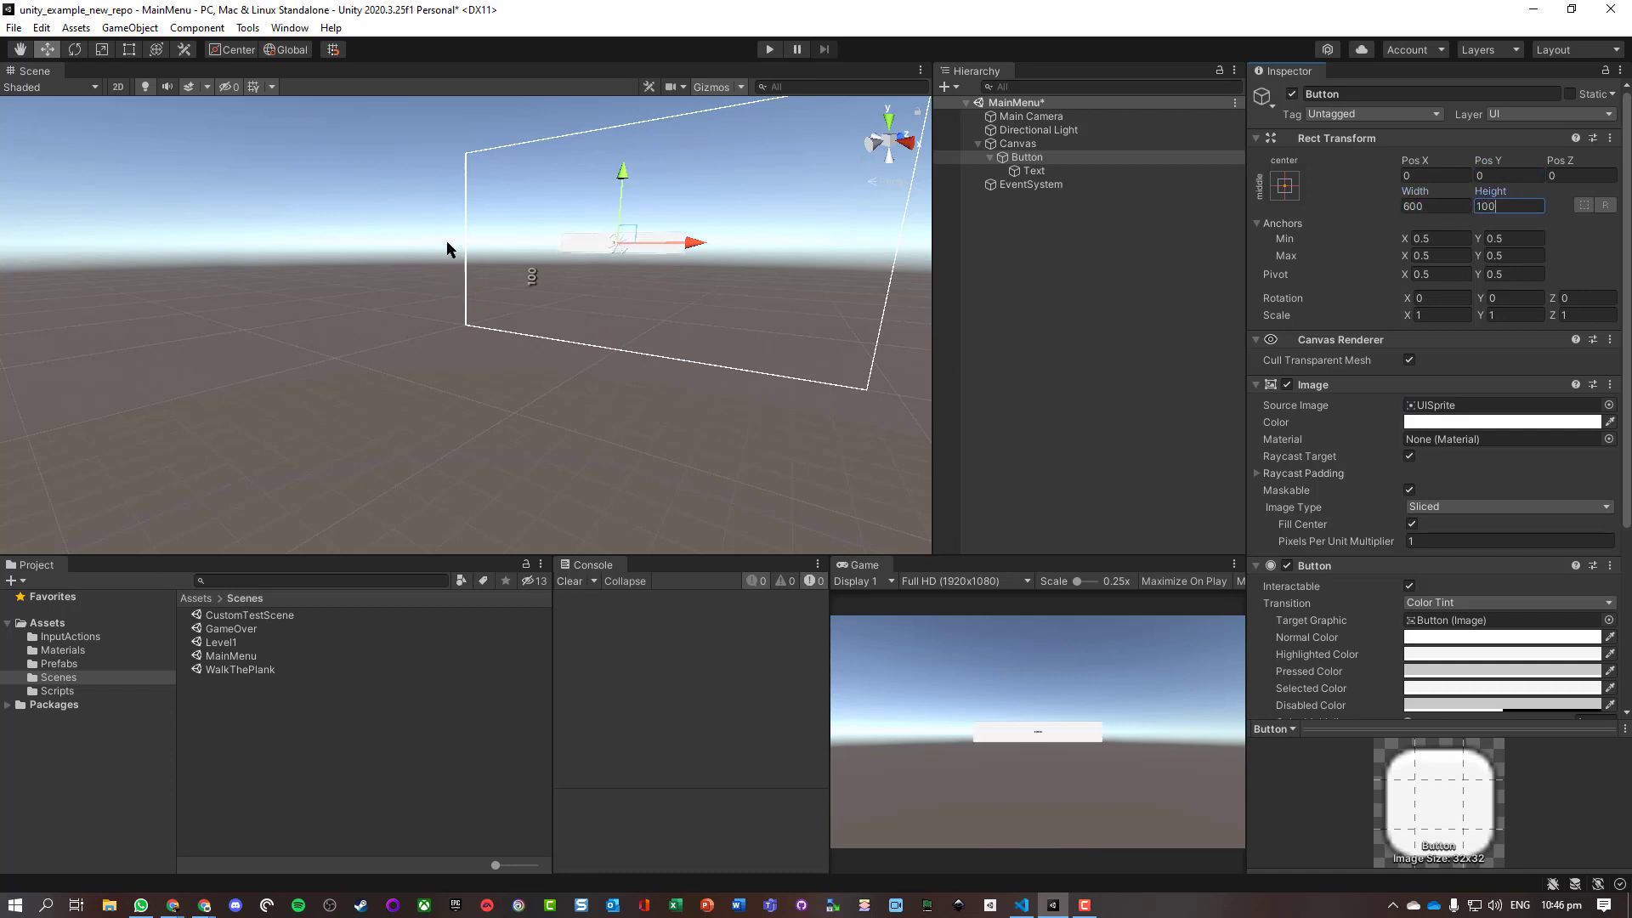
Step: Set the button's Text object to font size 75 and its label to "Play"
click(1030, 174)
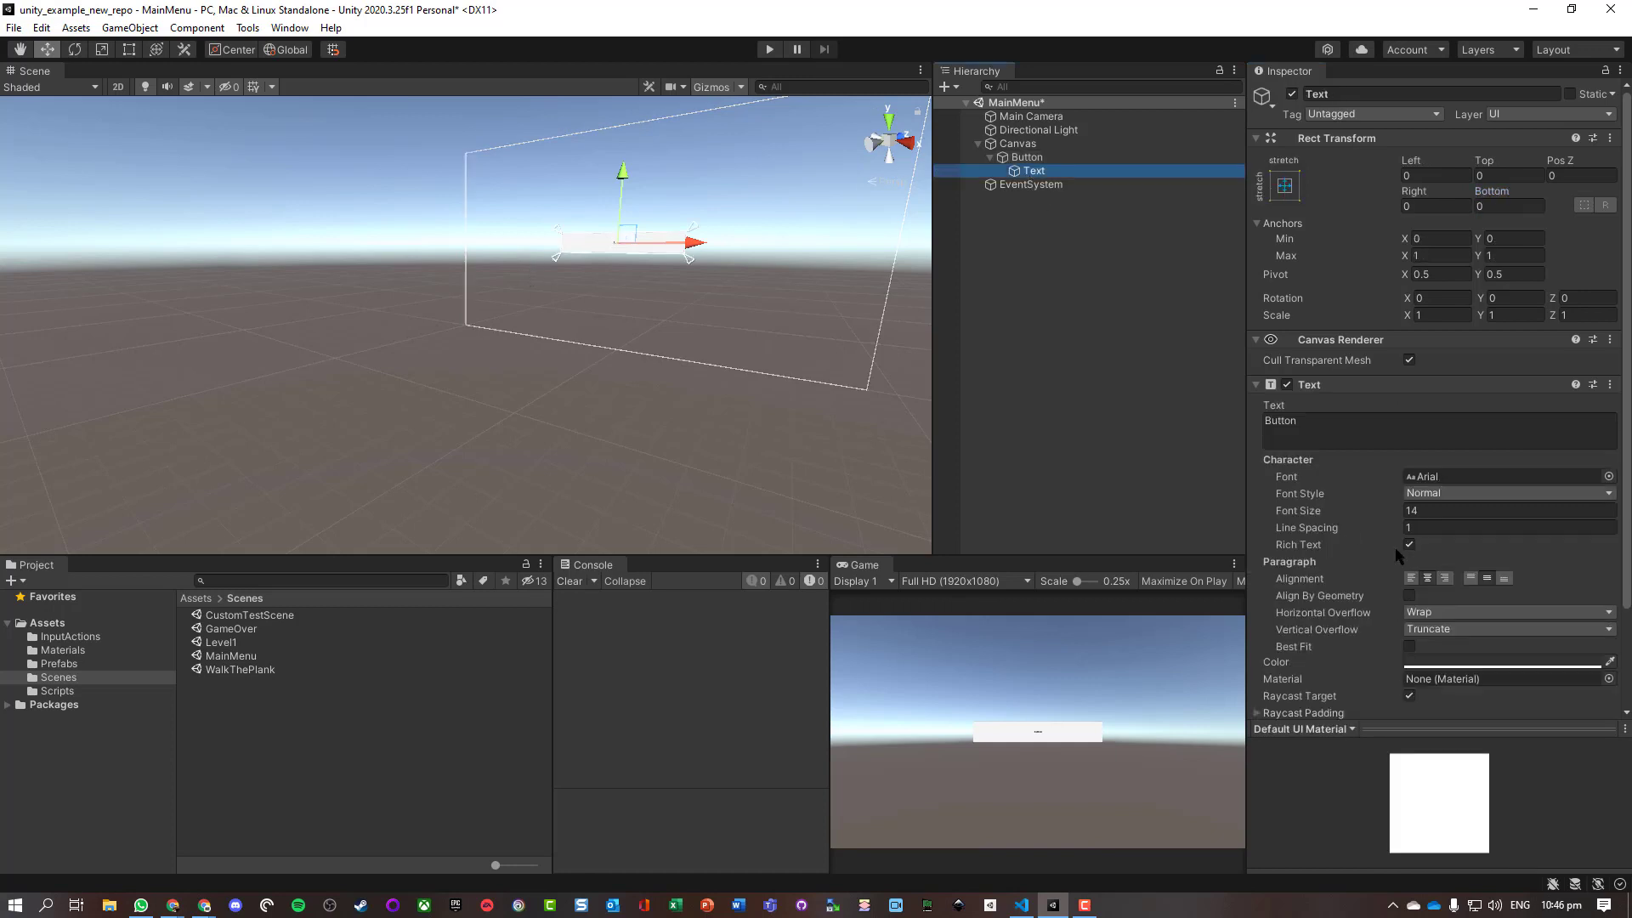
click(1434, 515)
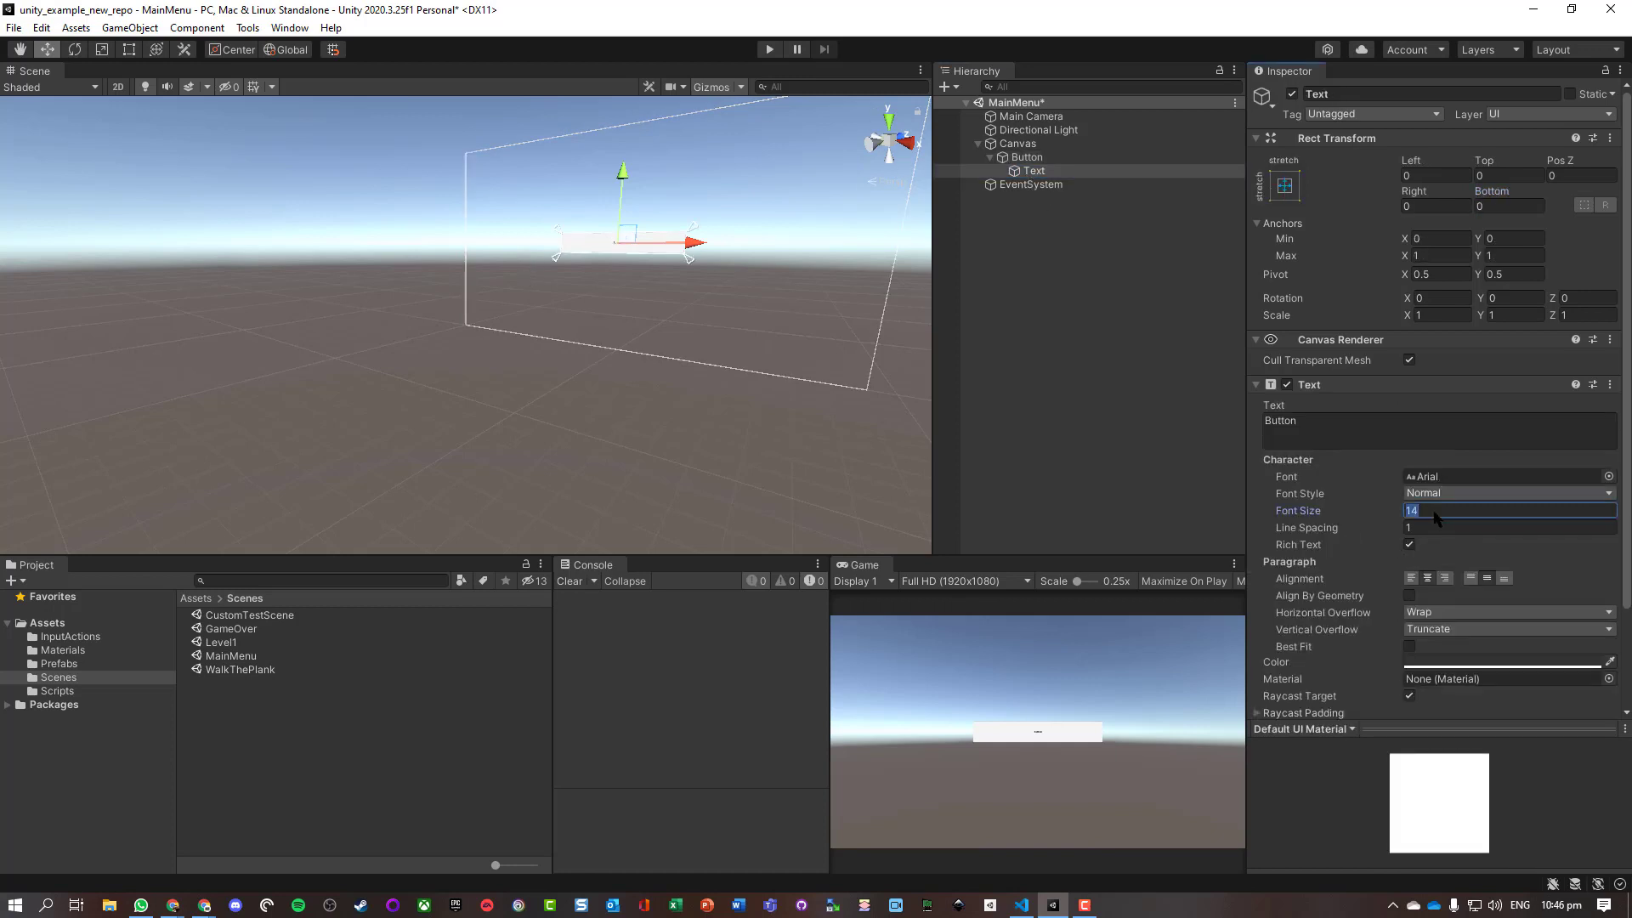
text(75)
click(1333, 430)
text(Play)
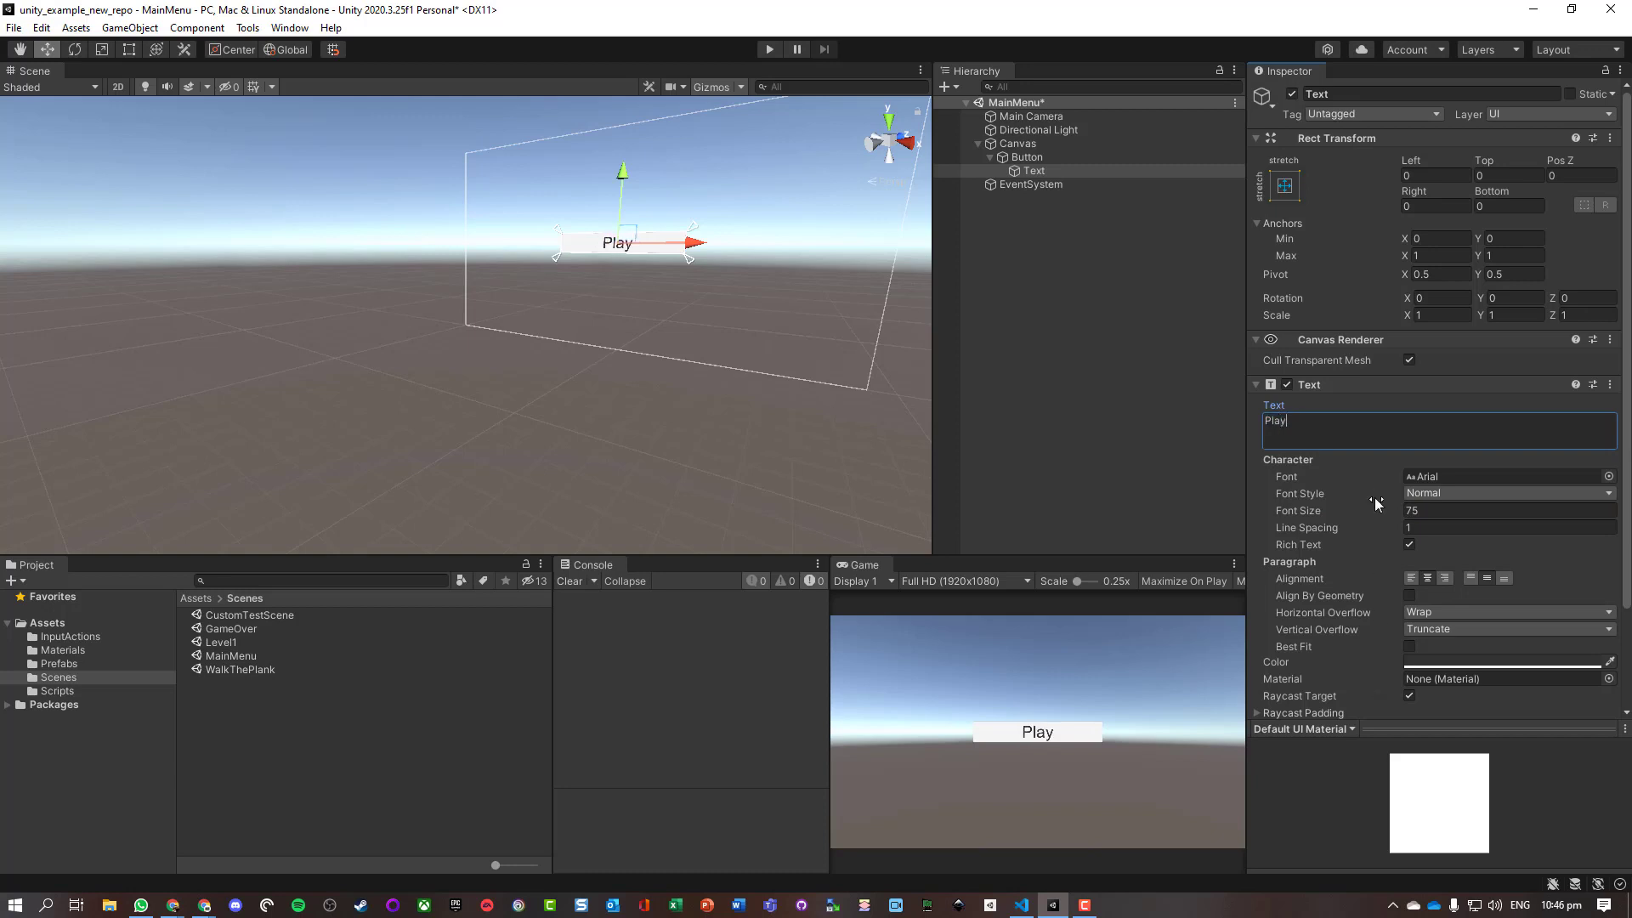
Step: Set the Play button's Highlighted Color to a mid grey
scroll(1377, 502, down, 3)
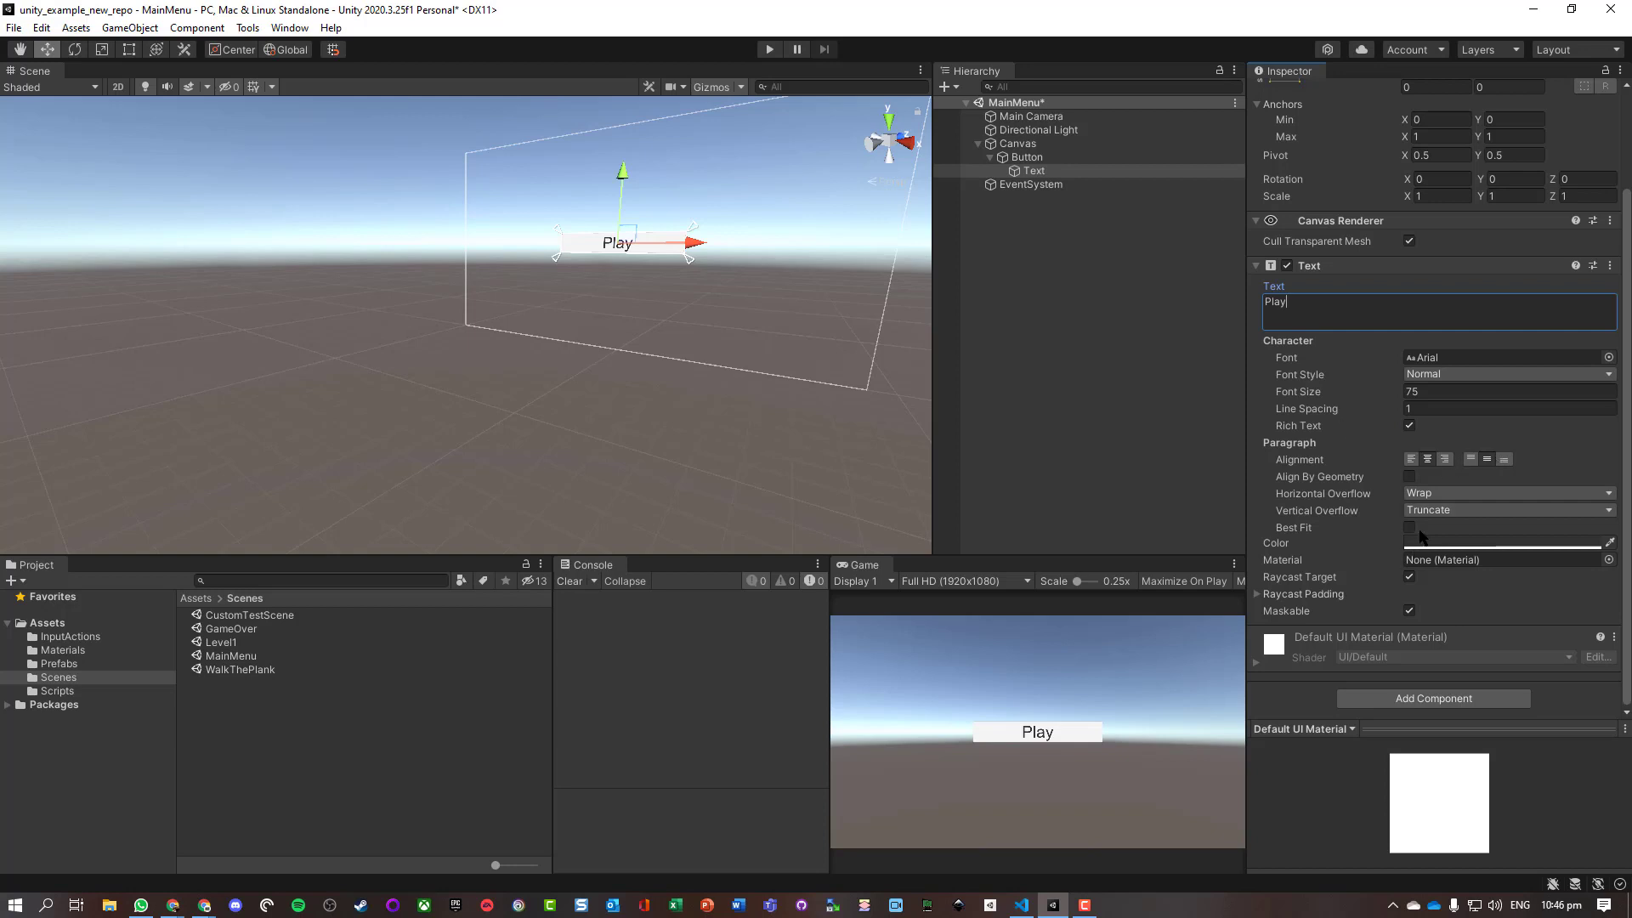
click(1027, 157)
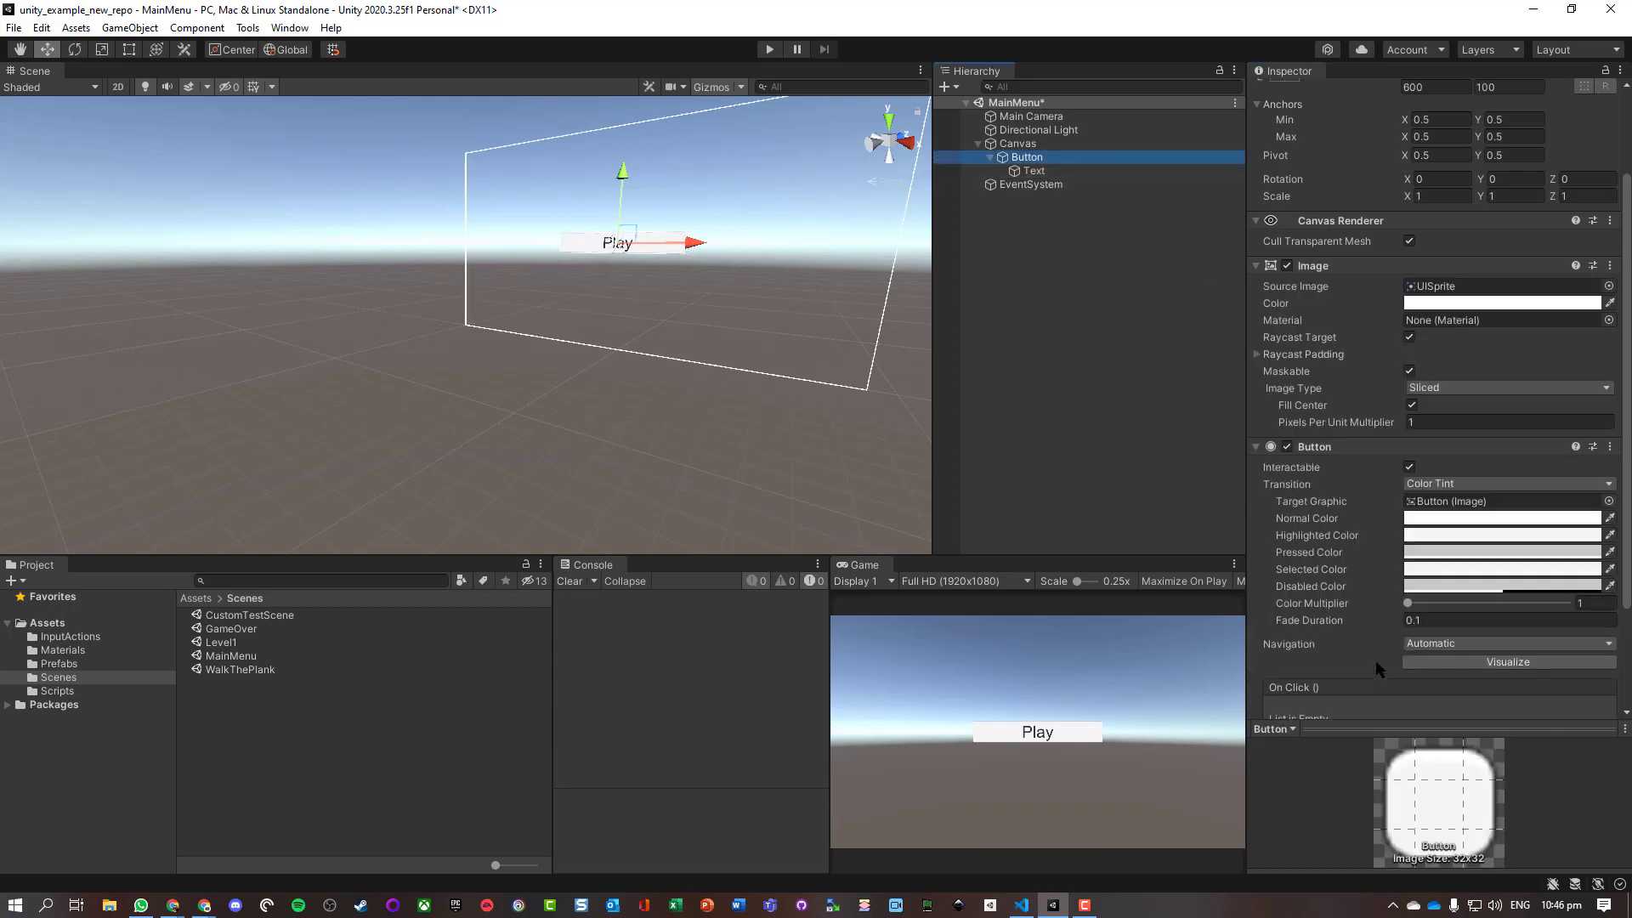
click(1431, 539)
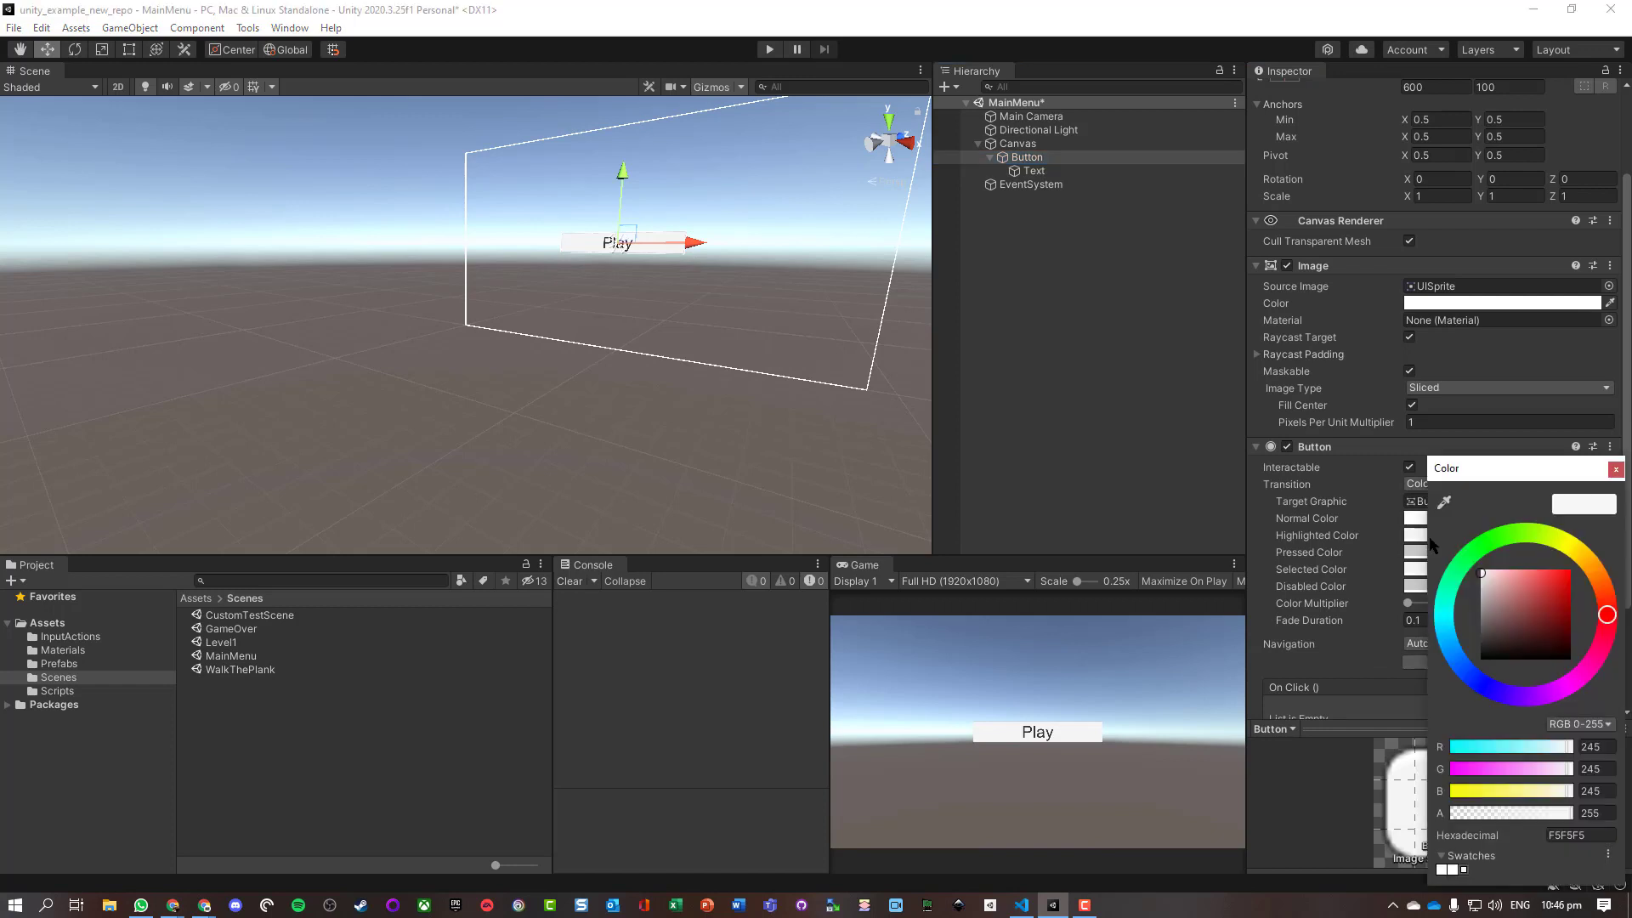
mouse_move(1482, 576)
mouse_down()
mouse_move(1479, 629)
mouse_move(1476, 595)
mouse_move(1474, 609)
mouse_up()
click(1253, 548)
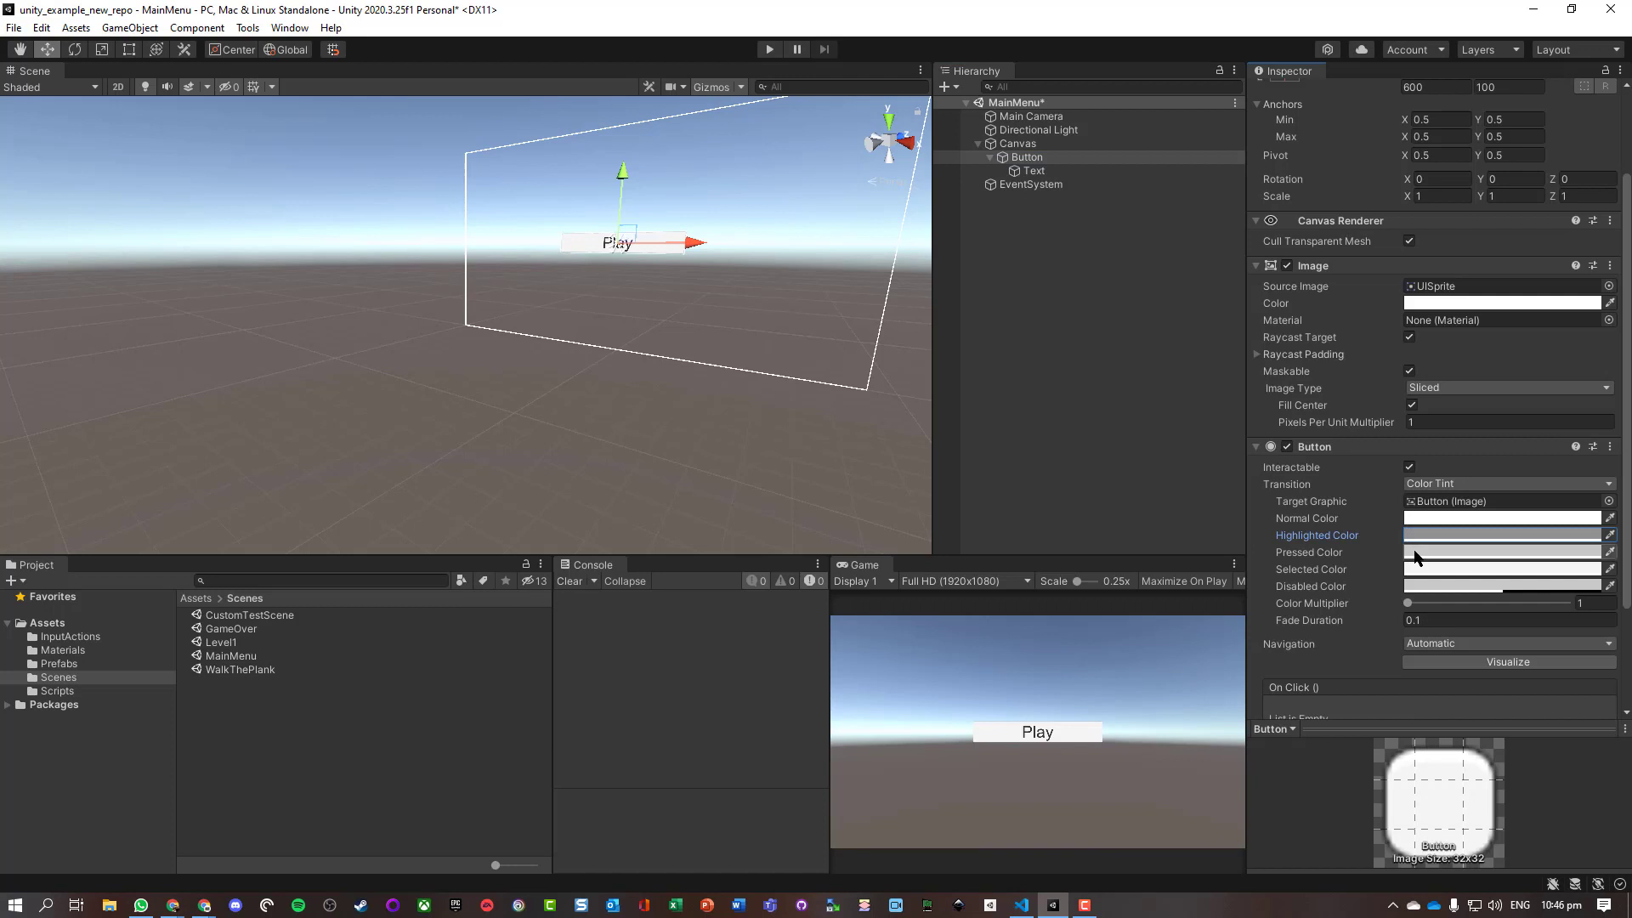
Step: Set the button's Pressed Color and Selected Color to red FF0000, and save the scene
click(1415, 555)
drag(1518, 604, 1589, 557)
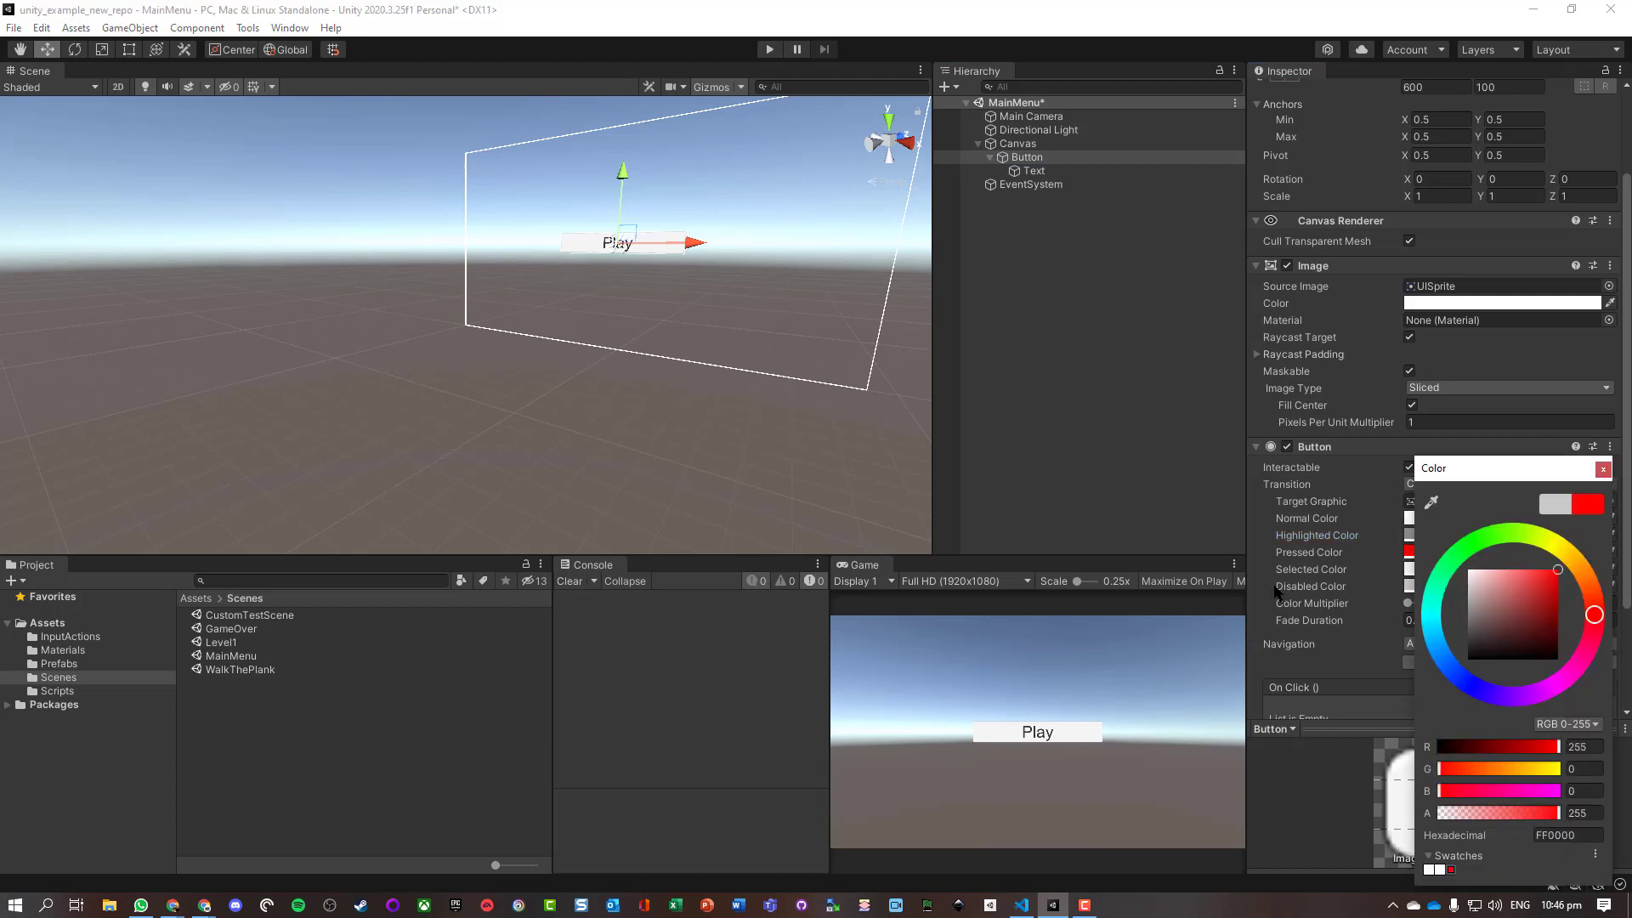
click(1278, 592)
click(1415, 568)
drag(1554, 624, 1591, 561)
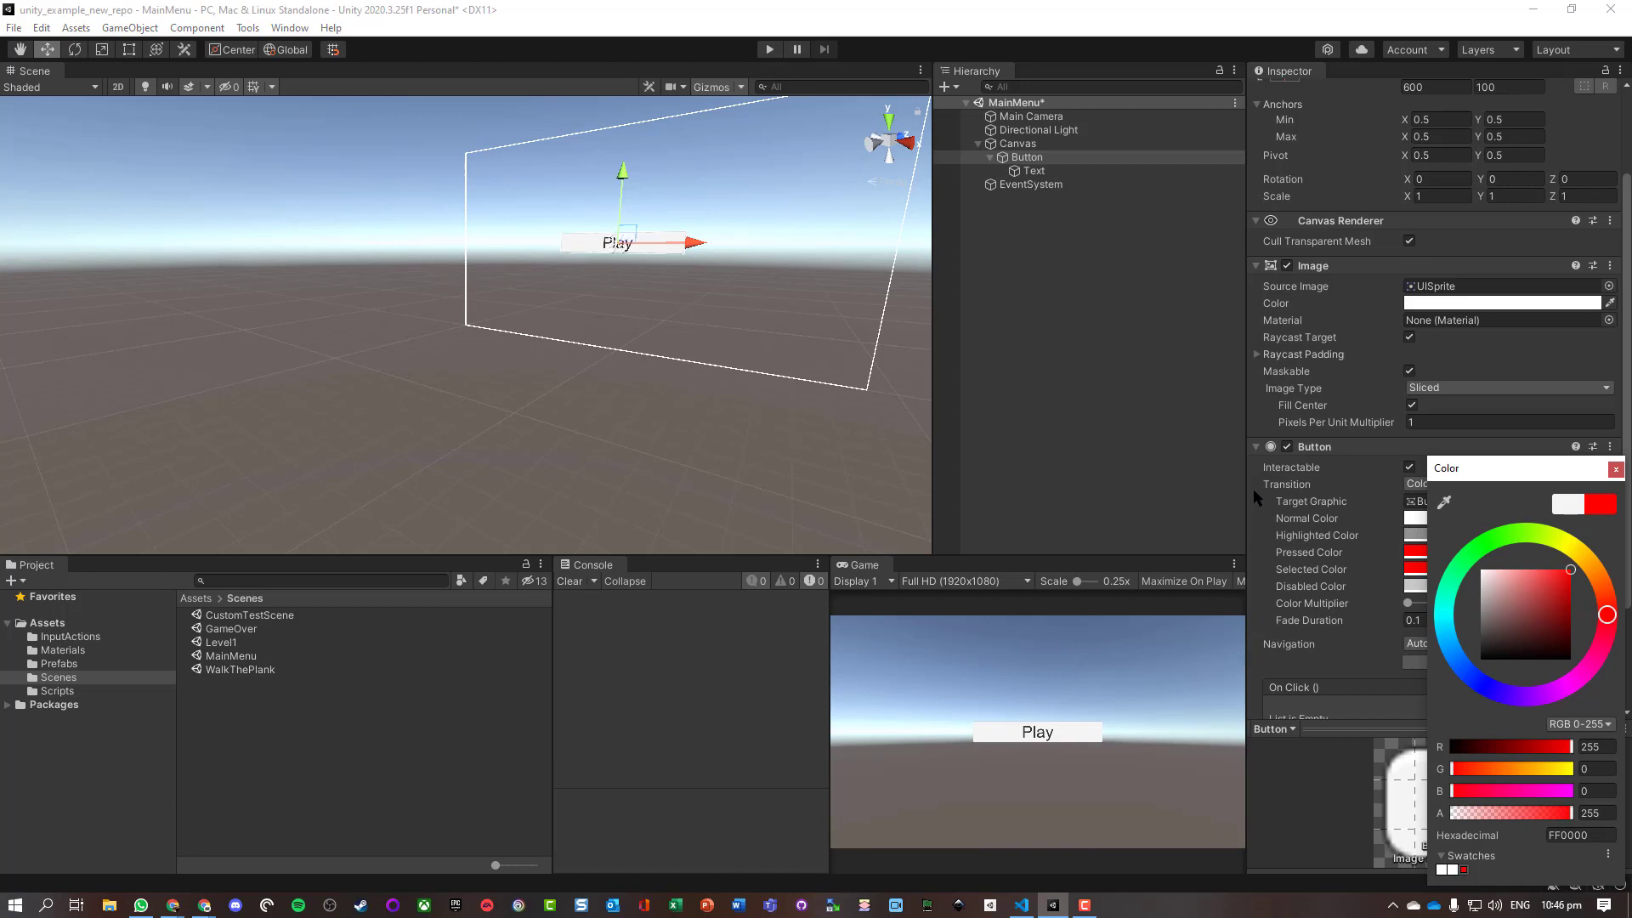
click(868, 721)
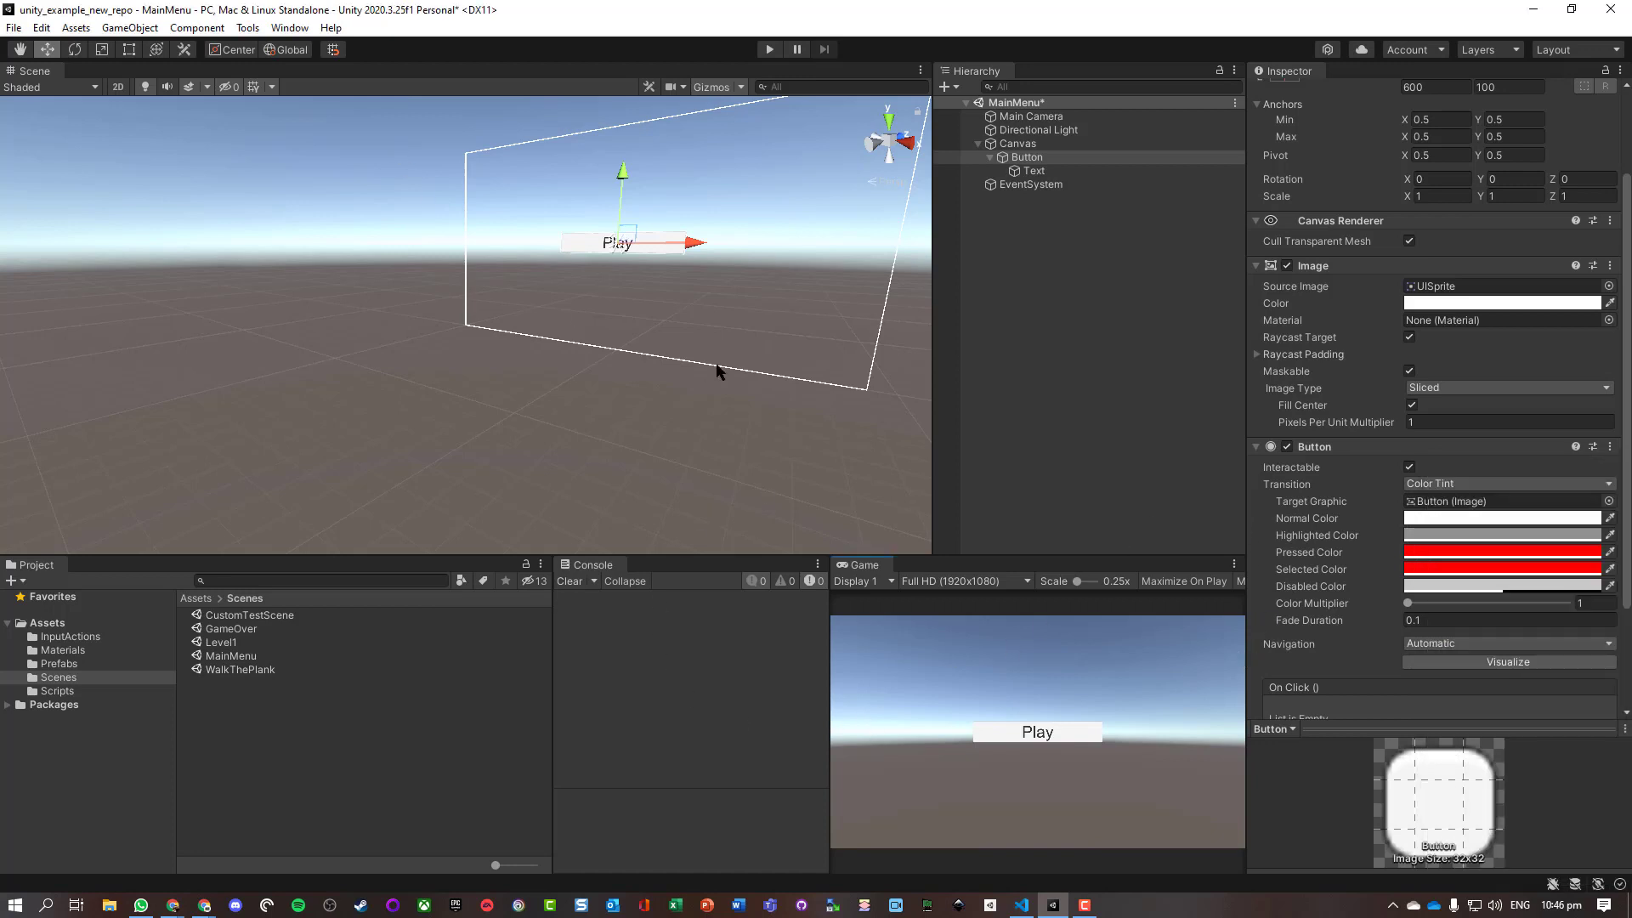
key(ctrl+s)
Step: Rename the button object to ButtonPlay and duplicate it twice
click(1016, 162)
key(Right)
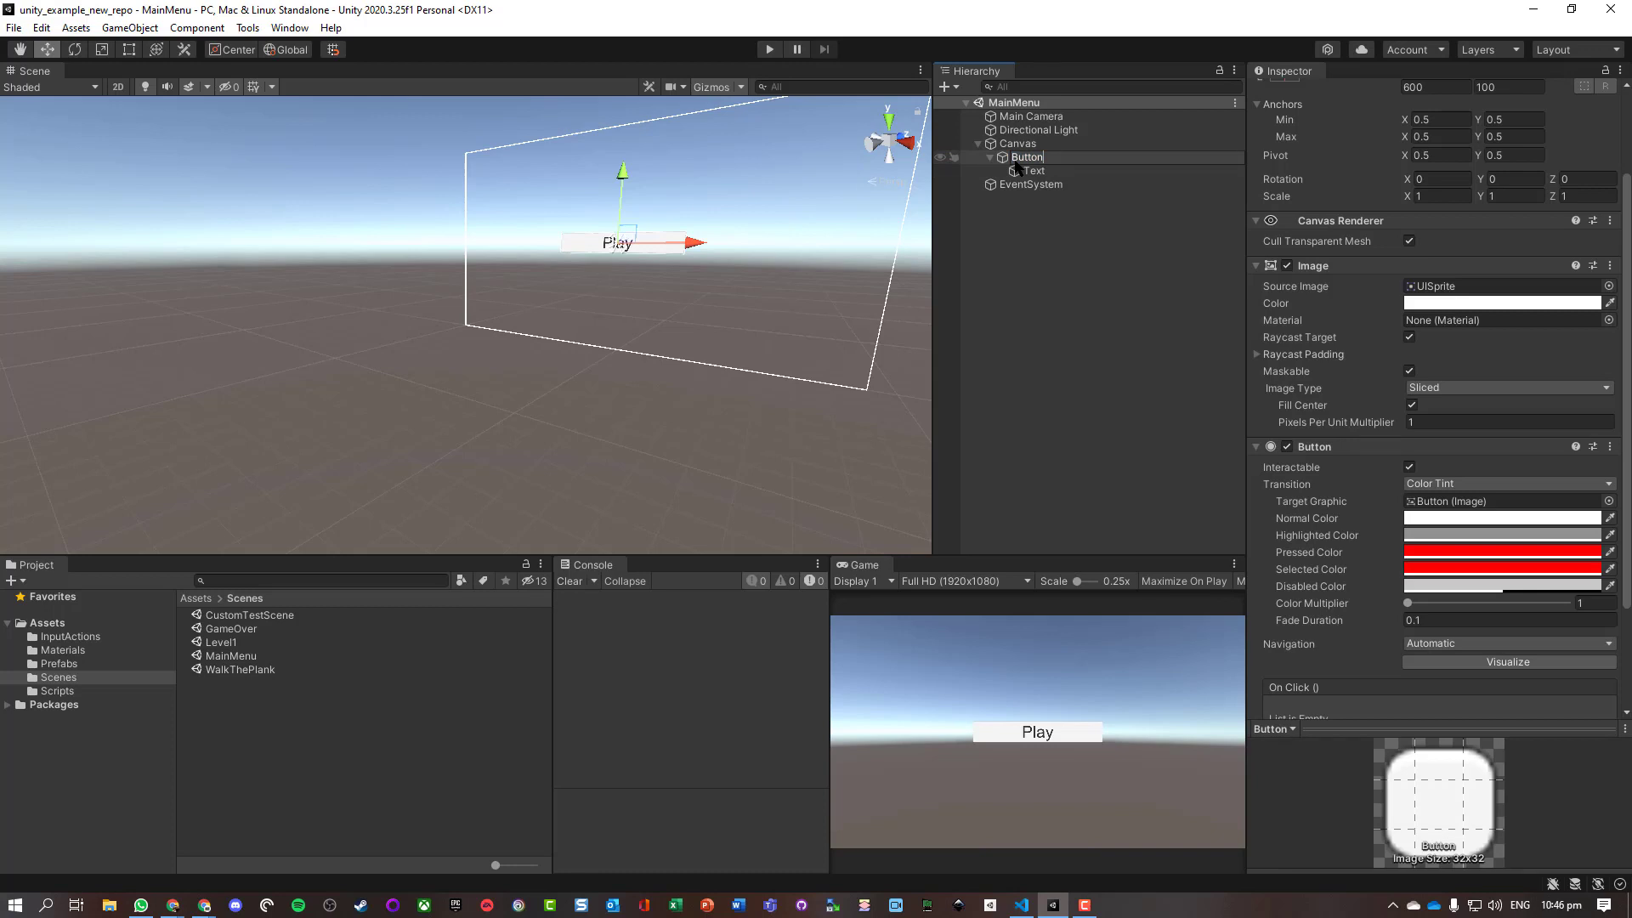
text(Play)
key(Return)
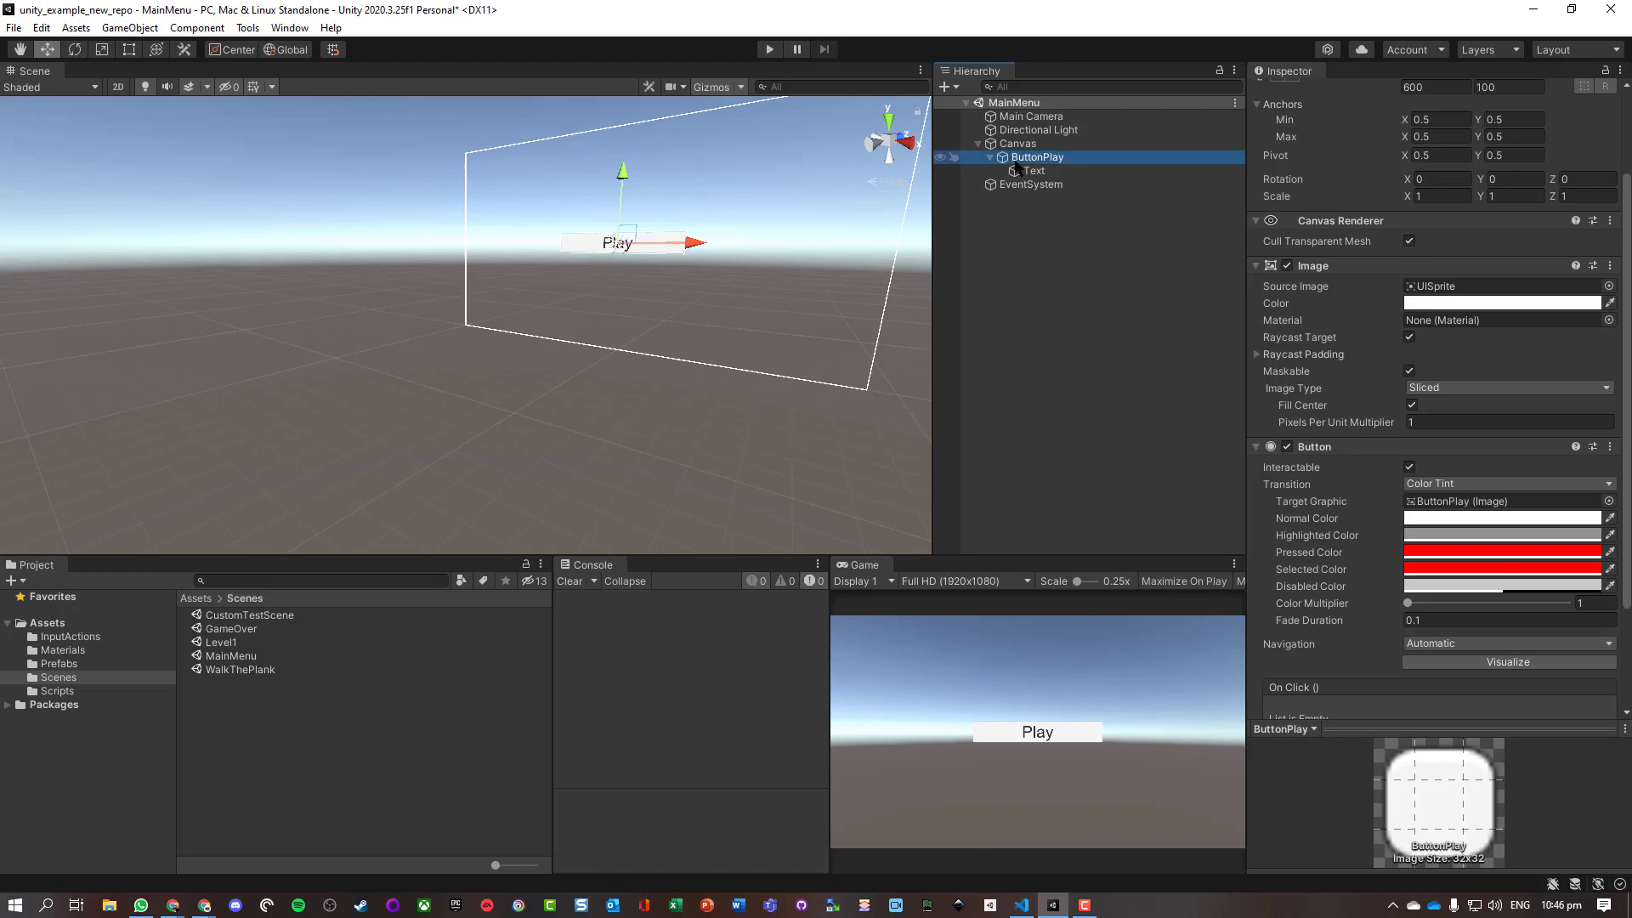
key(ctrl+d)
key(ctrl+d)
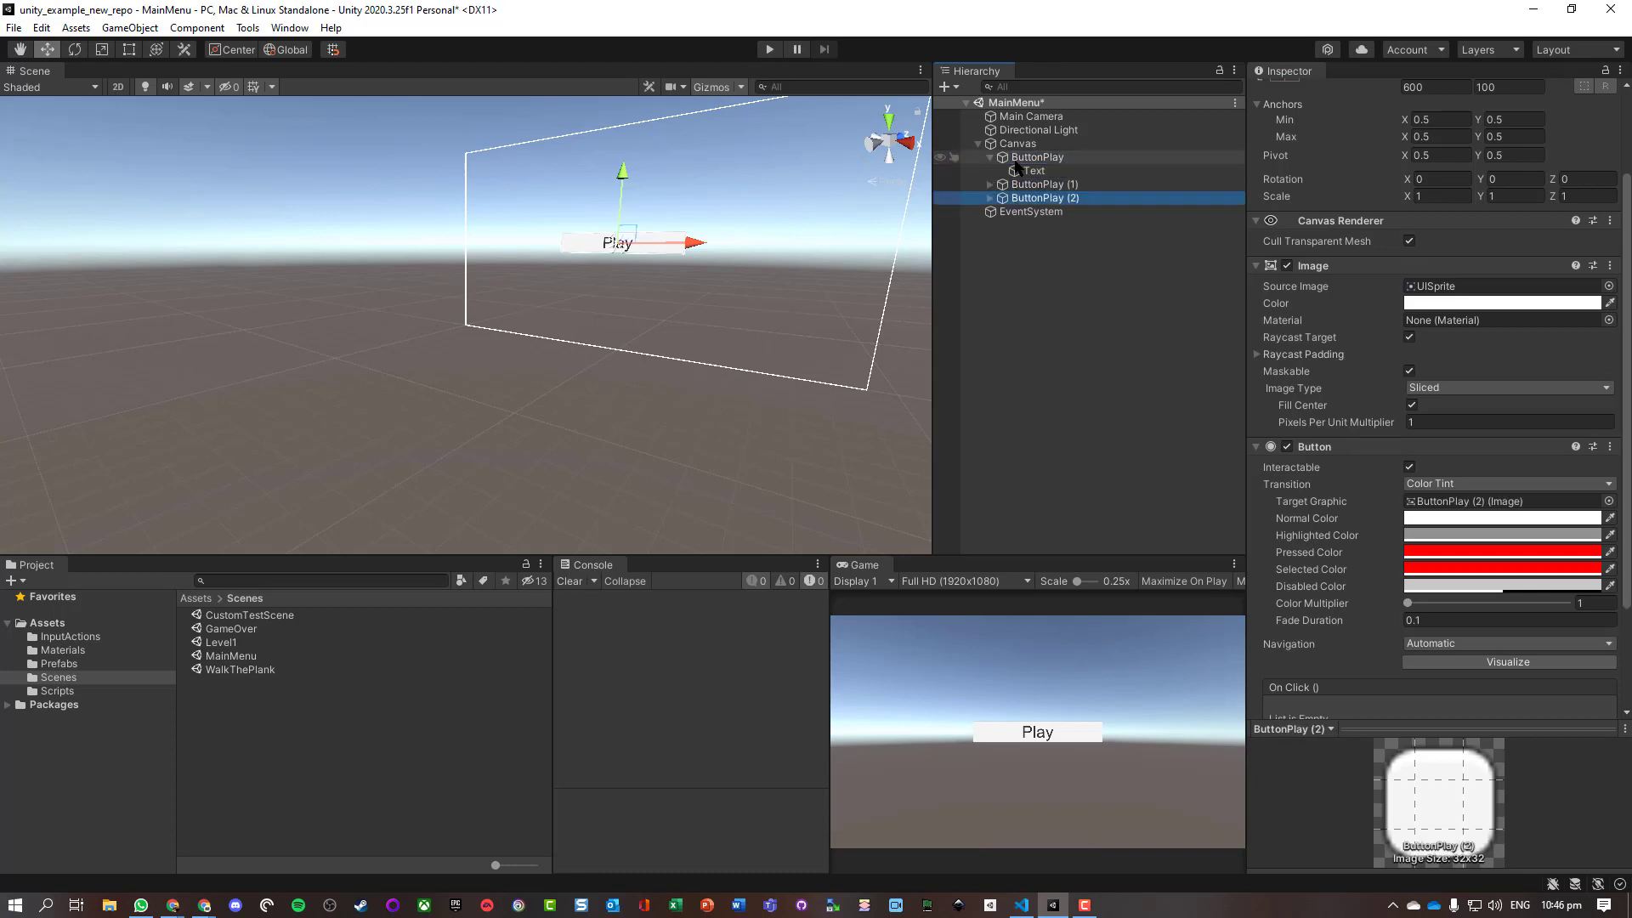
Step: Rename the two duplicated buttons to ButtonAbout and ButtonExit
key(Up)
key(F2)
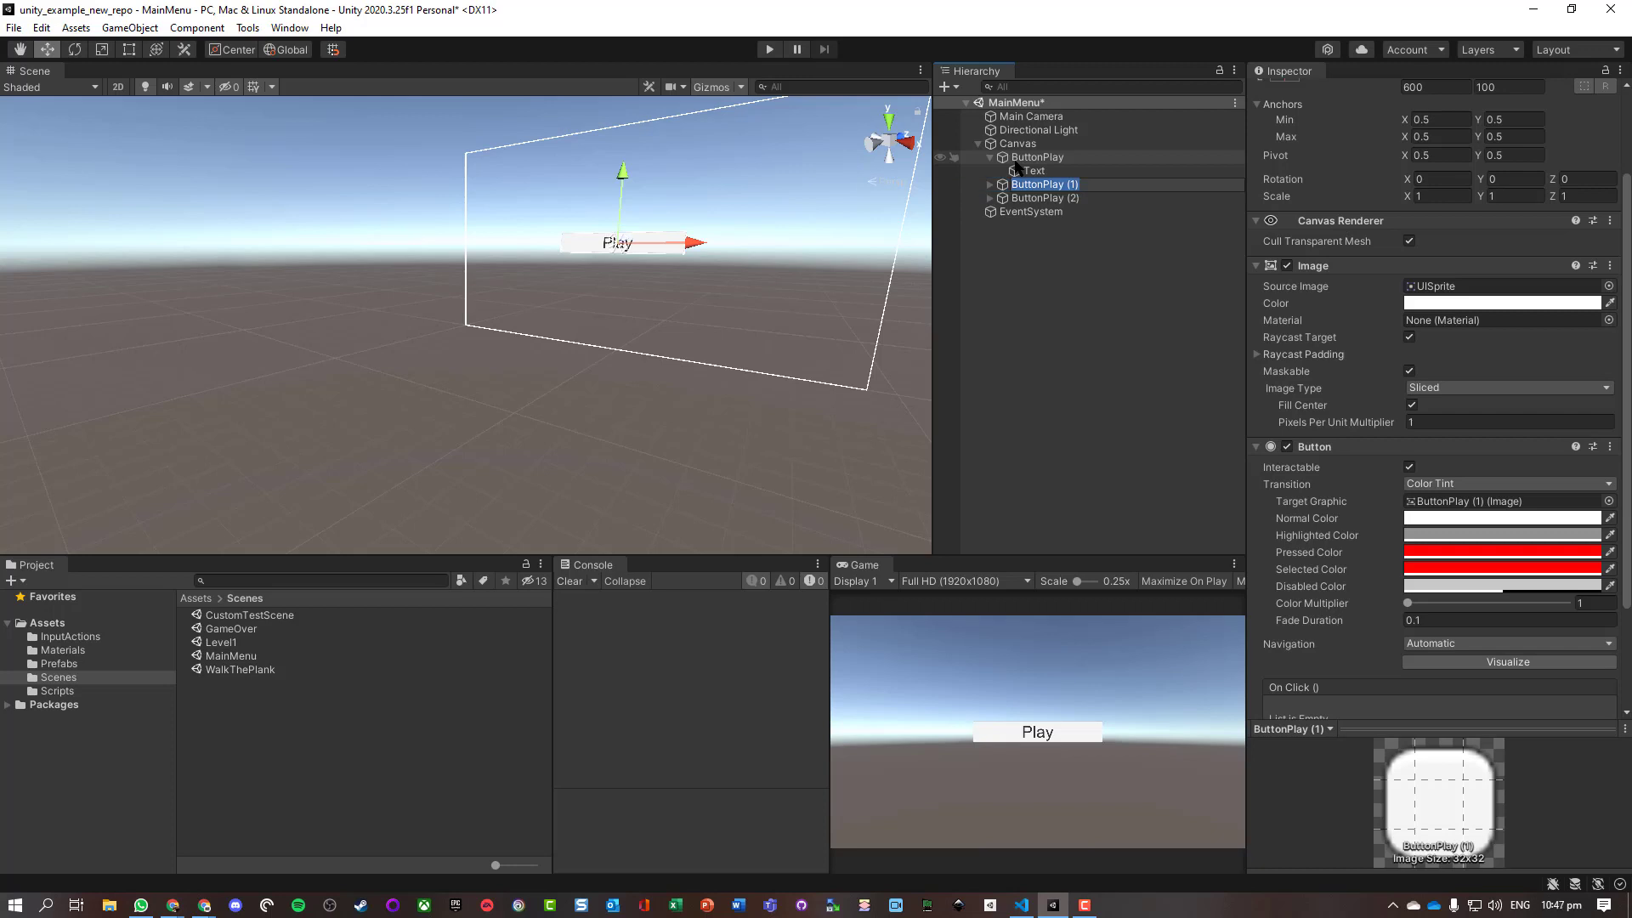
text(ButtonAbout)
key(Return)
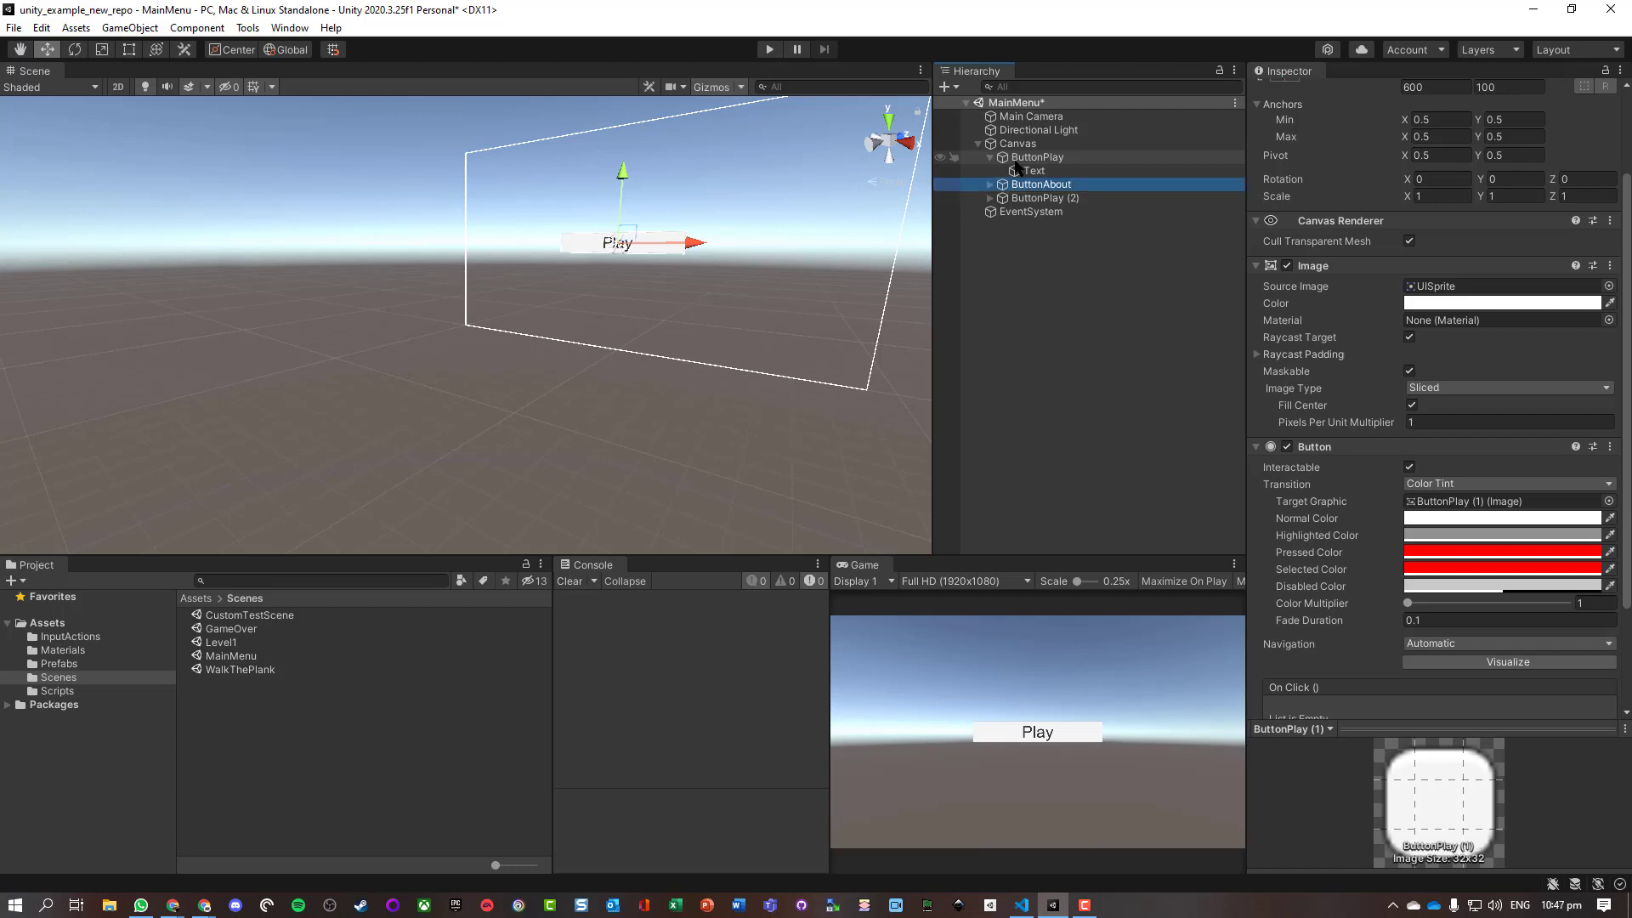
key(Down)
key(F2)
text(B)
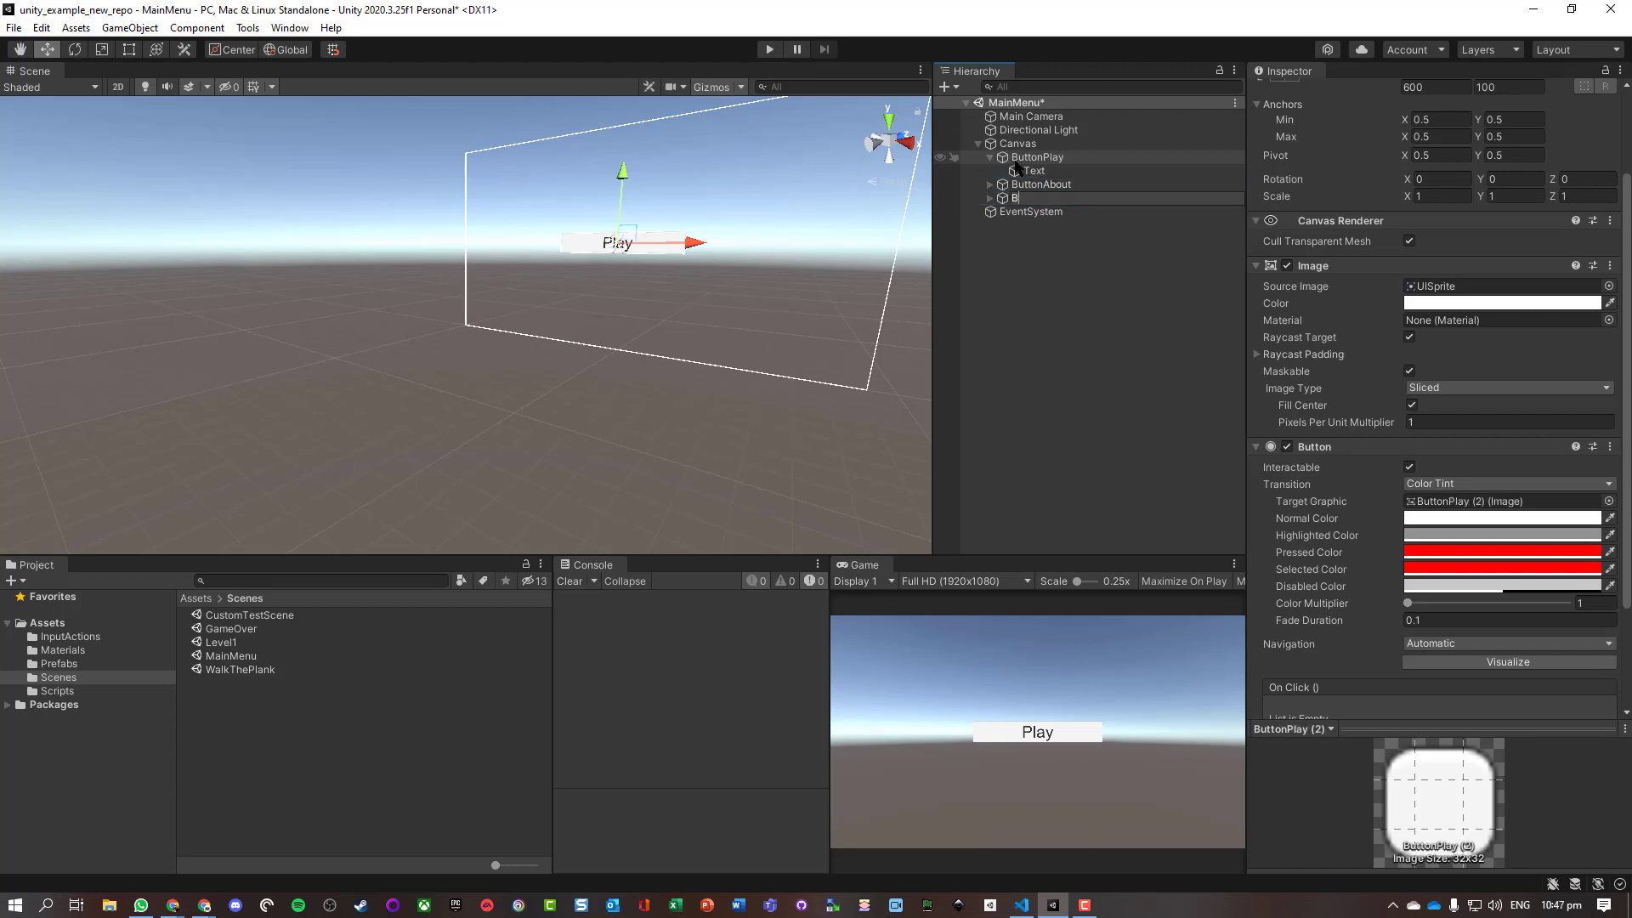
text(uttonExit)
key(Return)
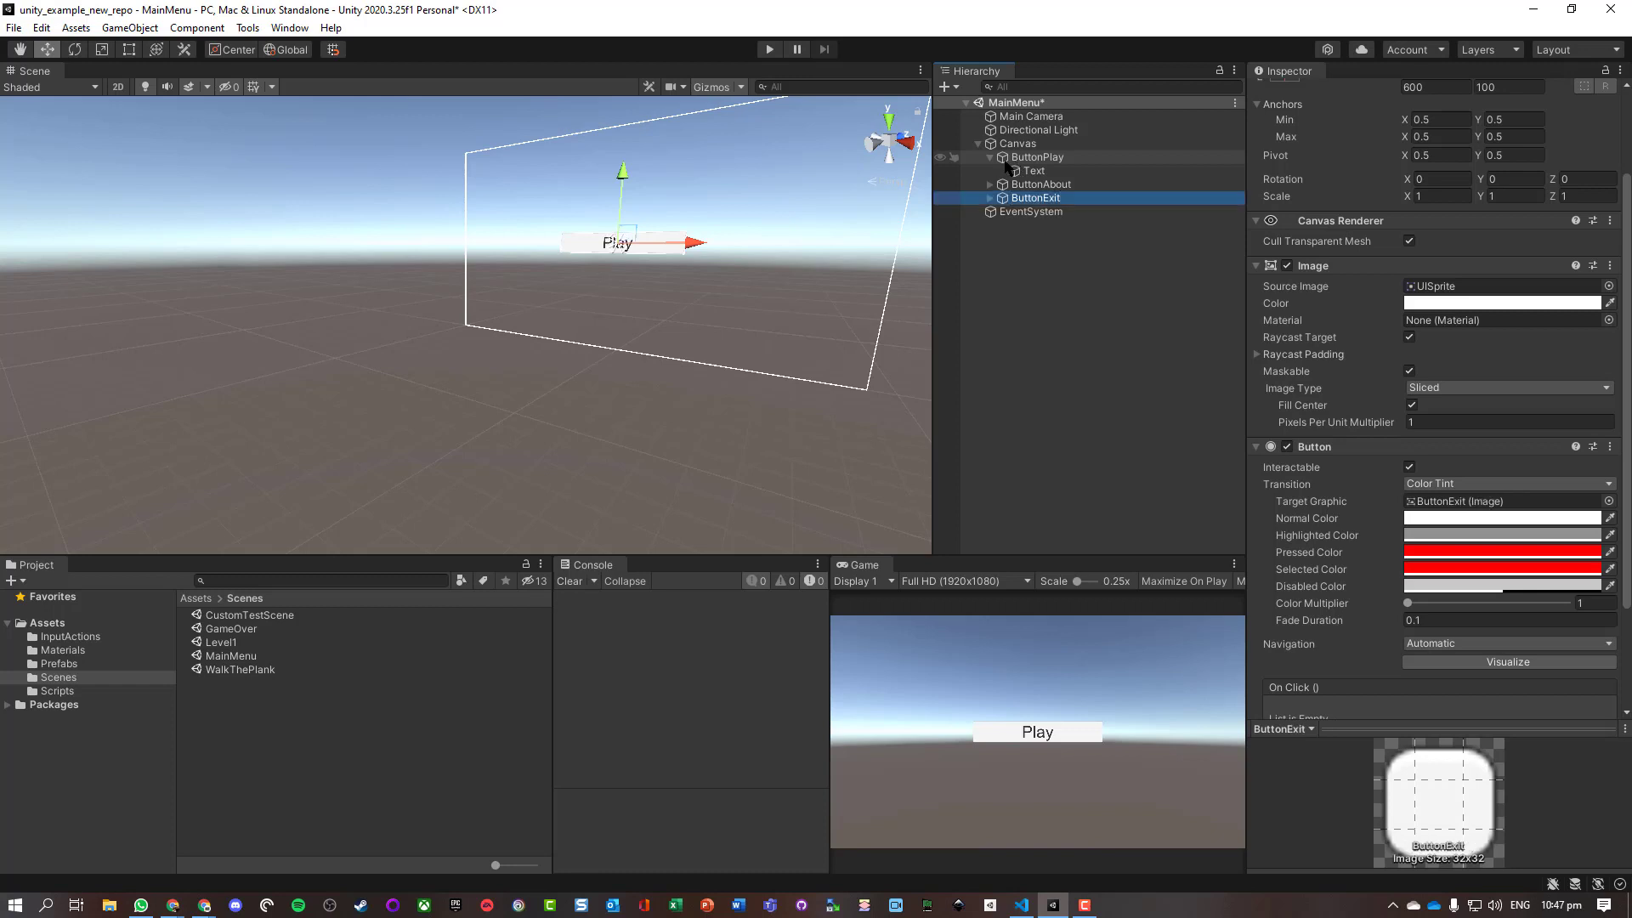
Step: Move ButtonPlay above the other buttons by setting its Pos Y to 125
click(1034, 160)
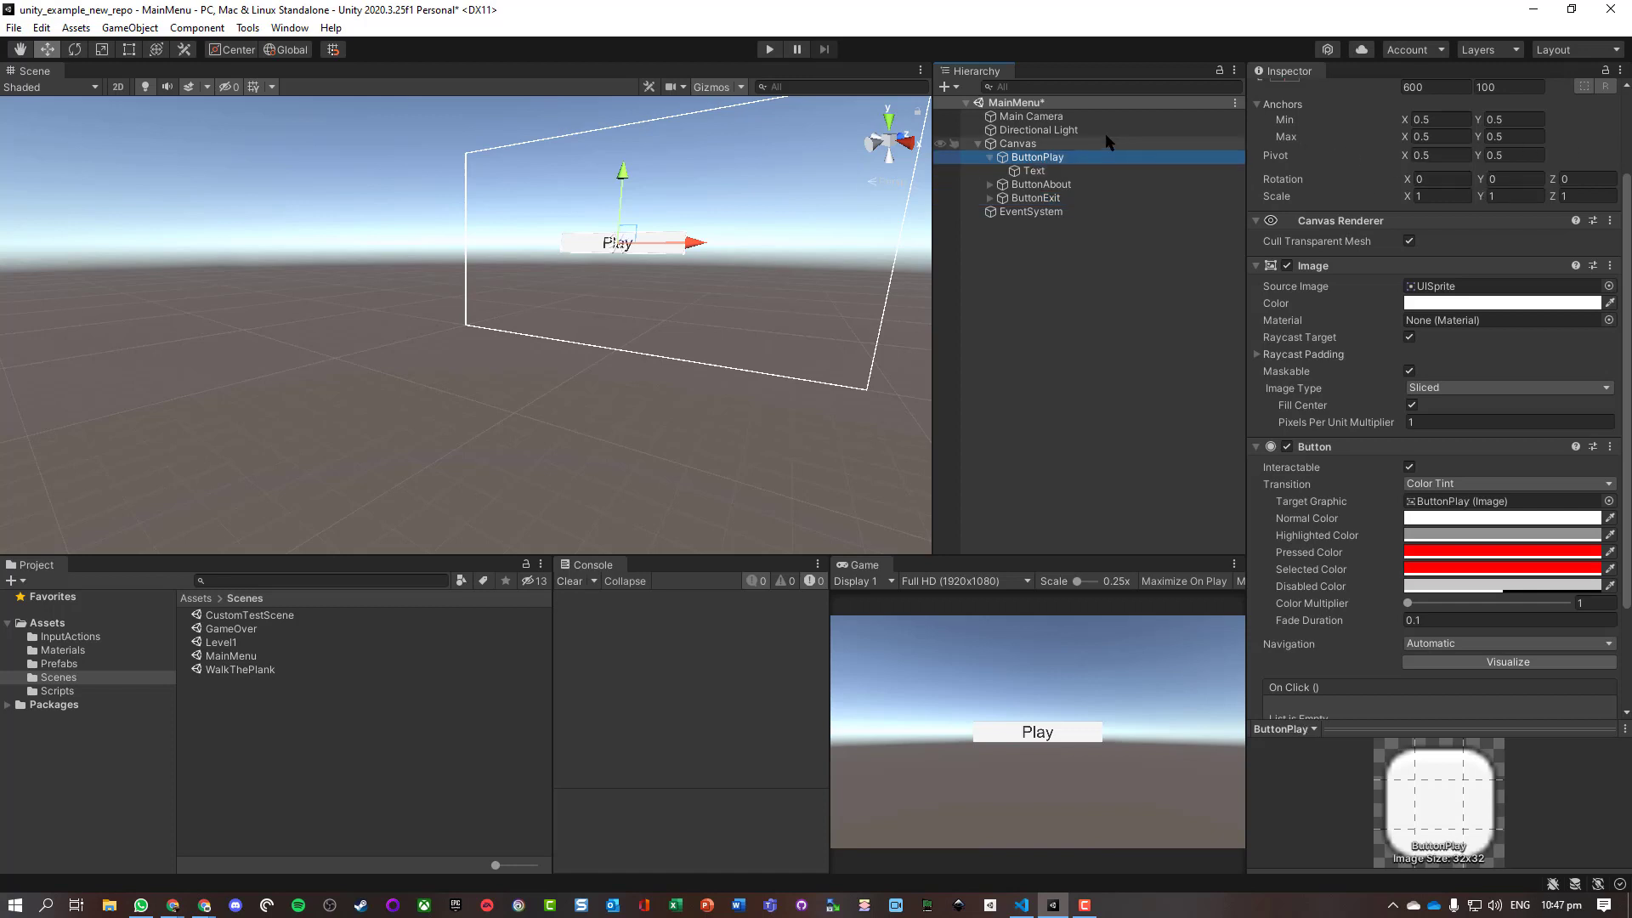
scroll(1504, 158, up, 3)
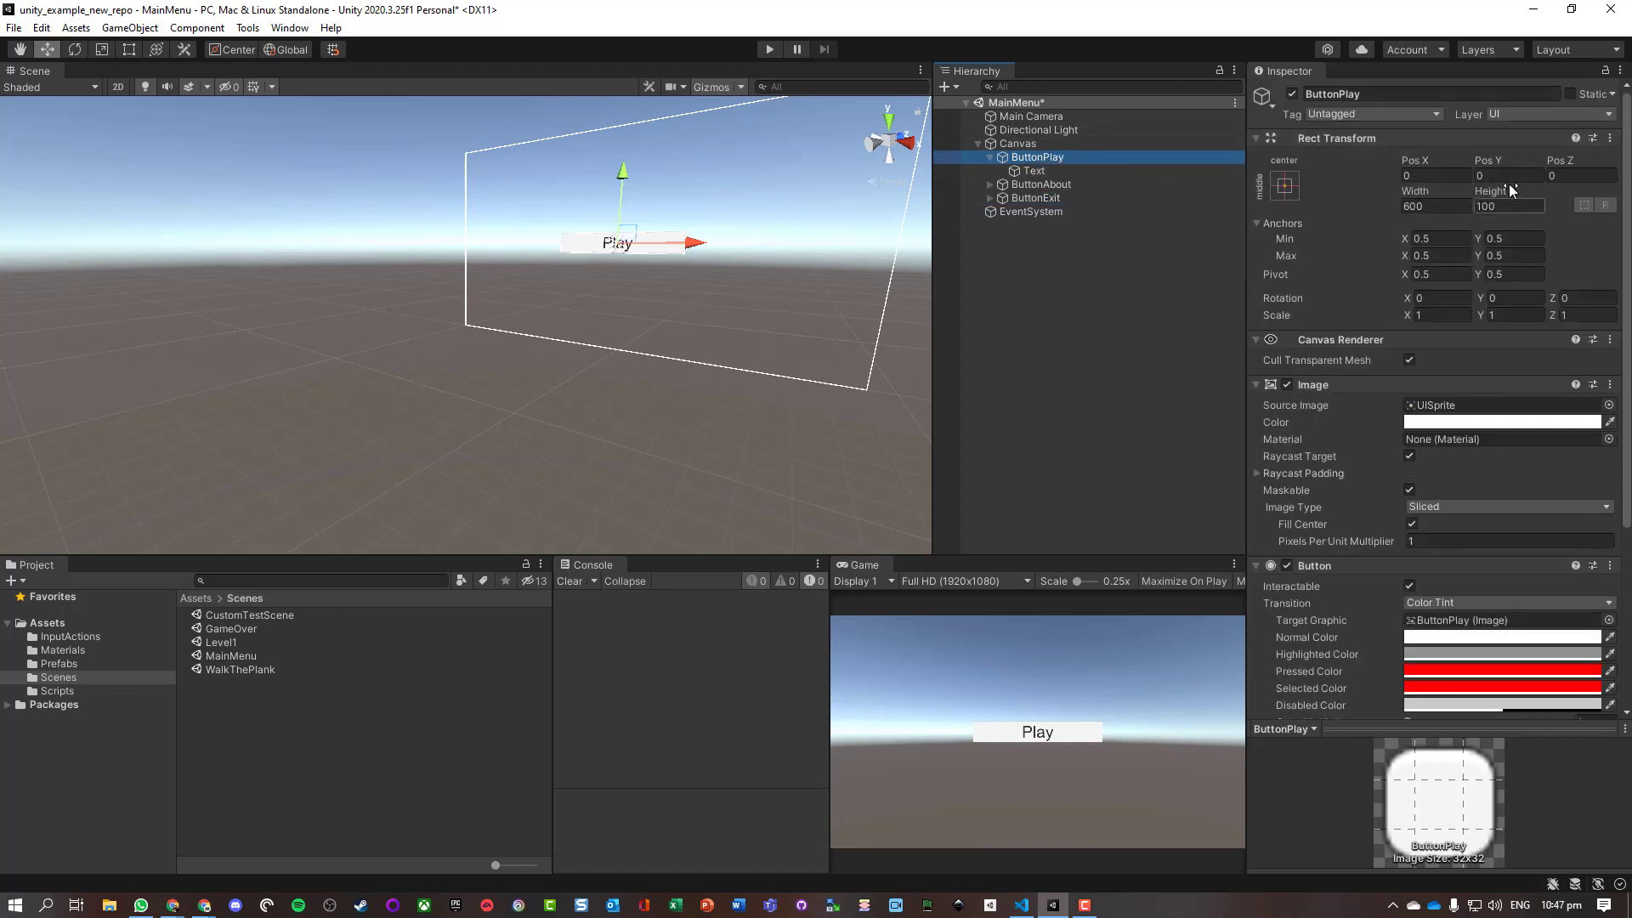
click(1509, 177)
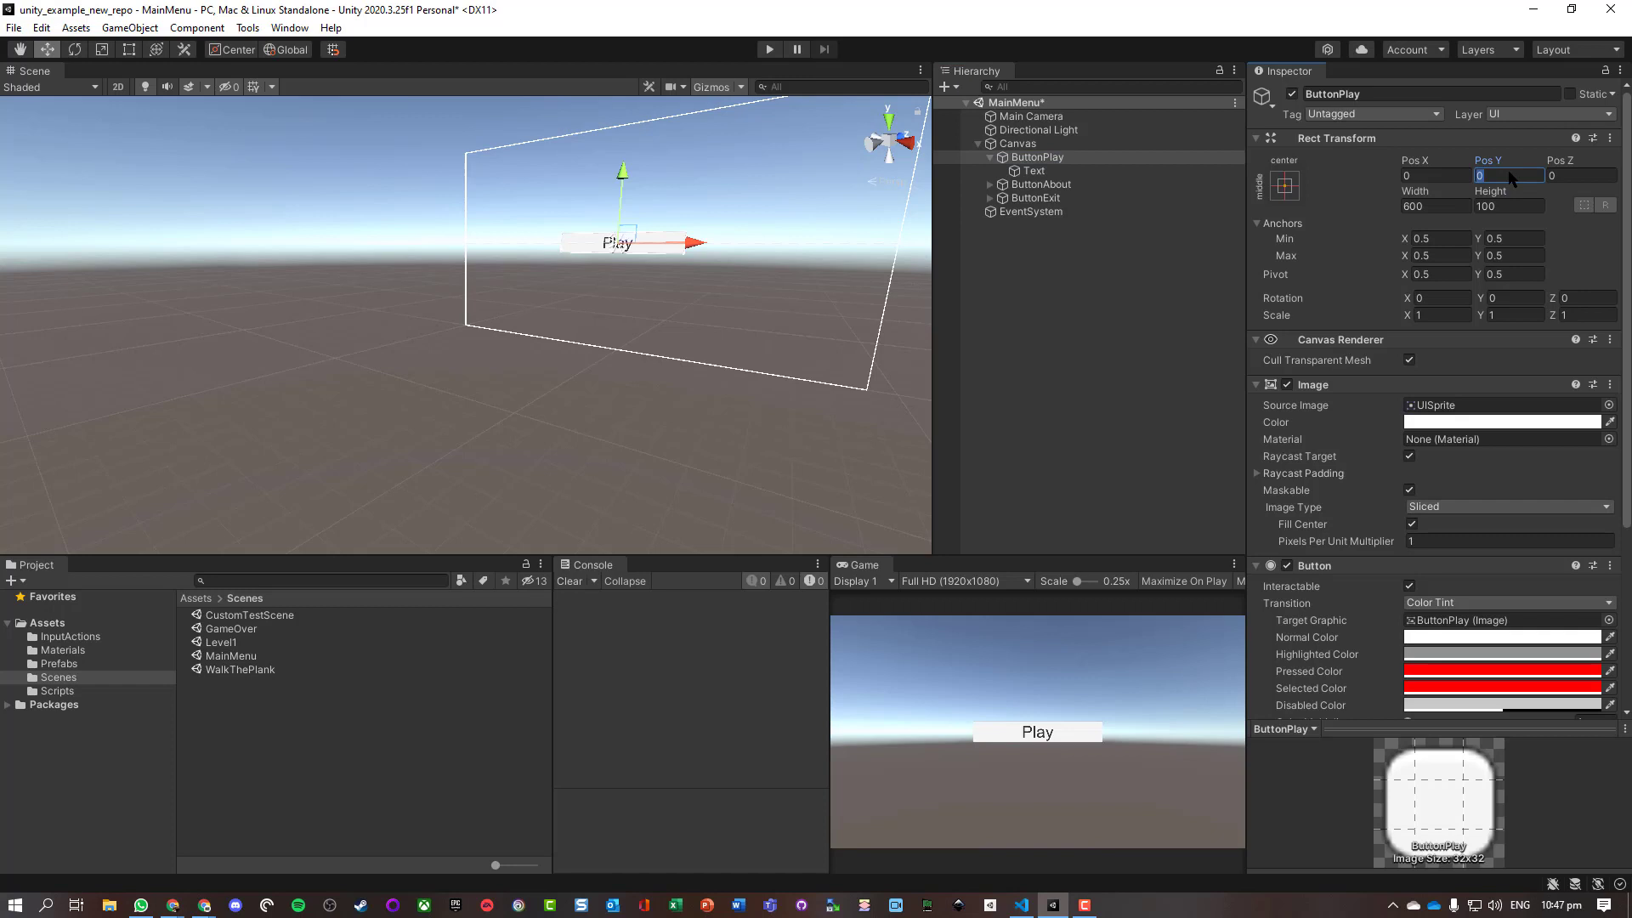
text(50)
key(BackSpace)
key(BackSpace)
text(125)
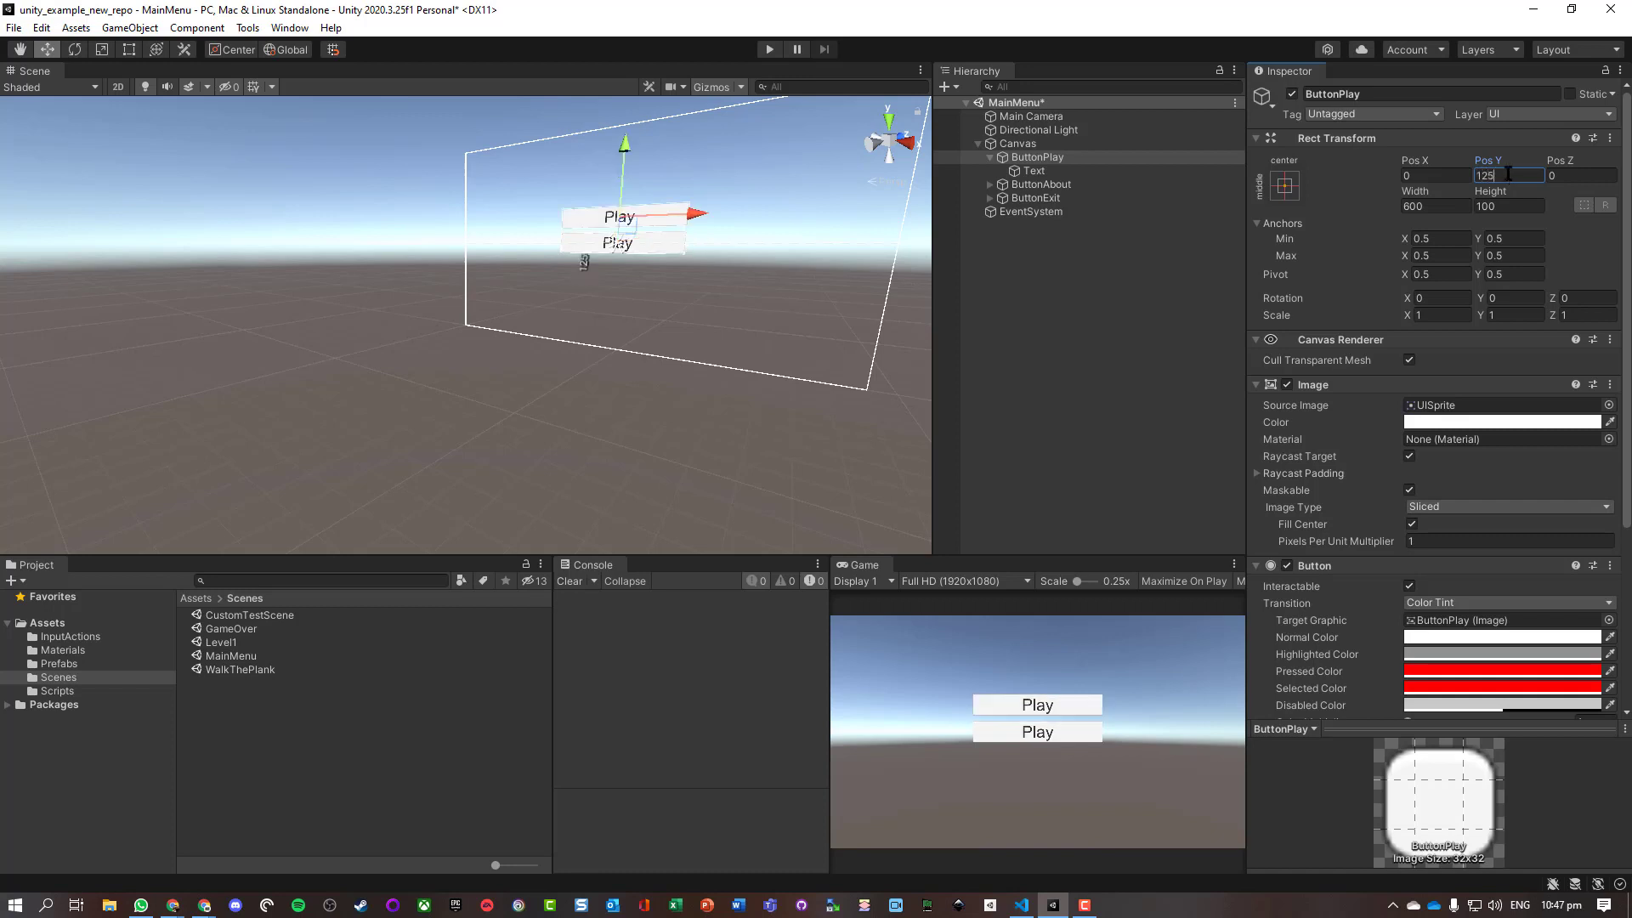
Step: Move ButtonExit below the other buttons by setting its Pos Y to -125
click(1036, 197)
click(1525, 176)
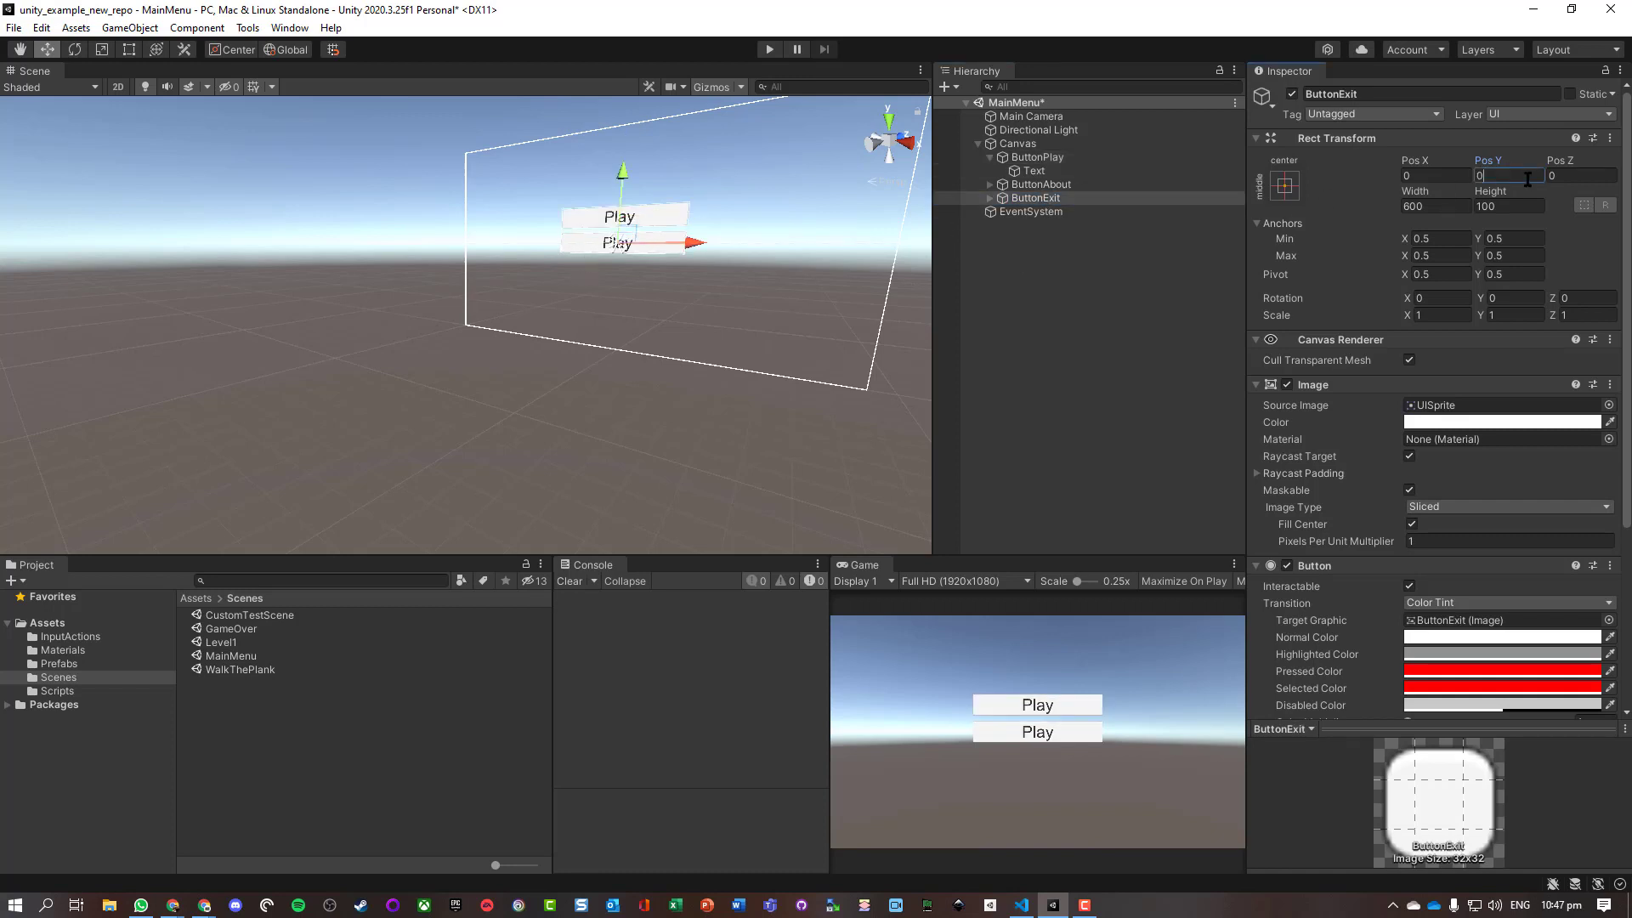
text(-125)
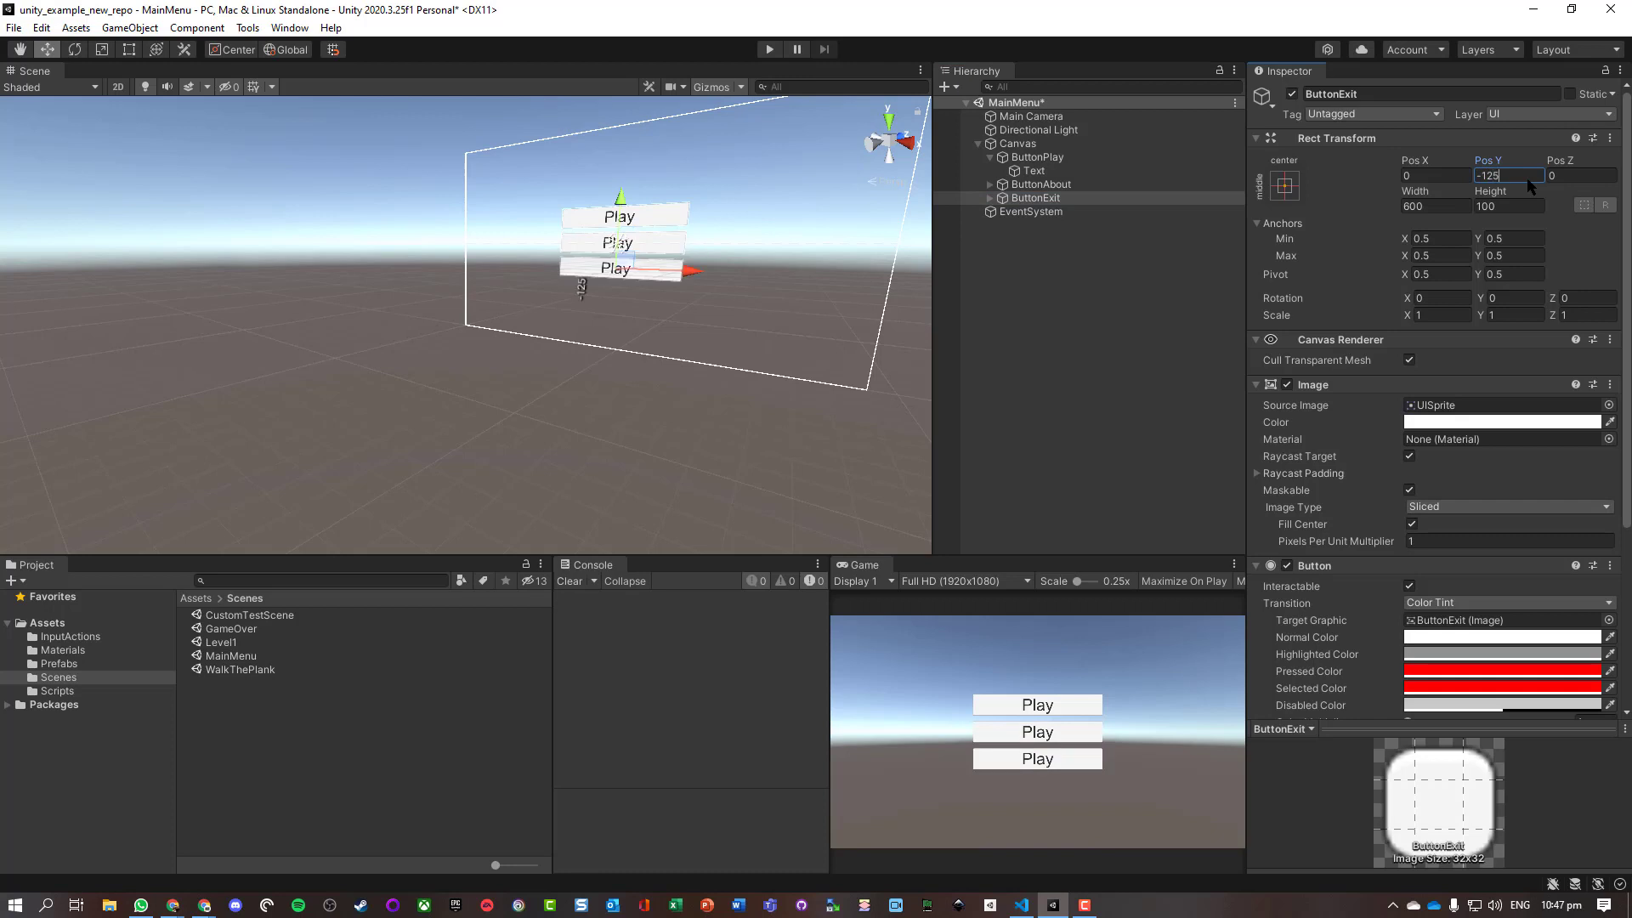
Step: Change the label of ButtonAbout's Text object to "About"
click(1036, 171)
click(1041, 186)
click(991, 185)
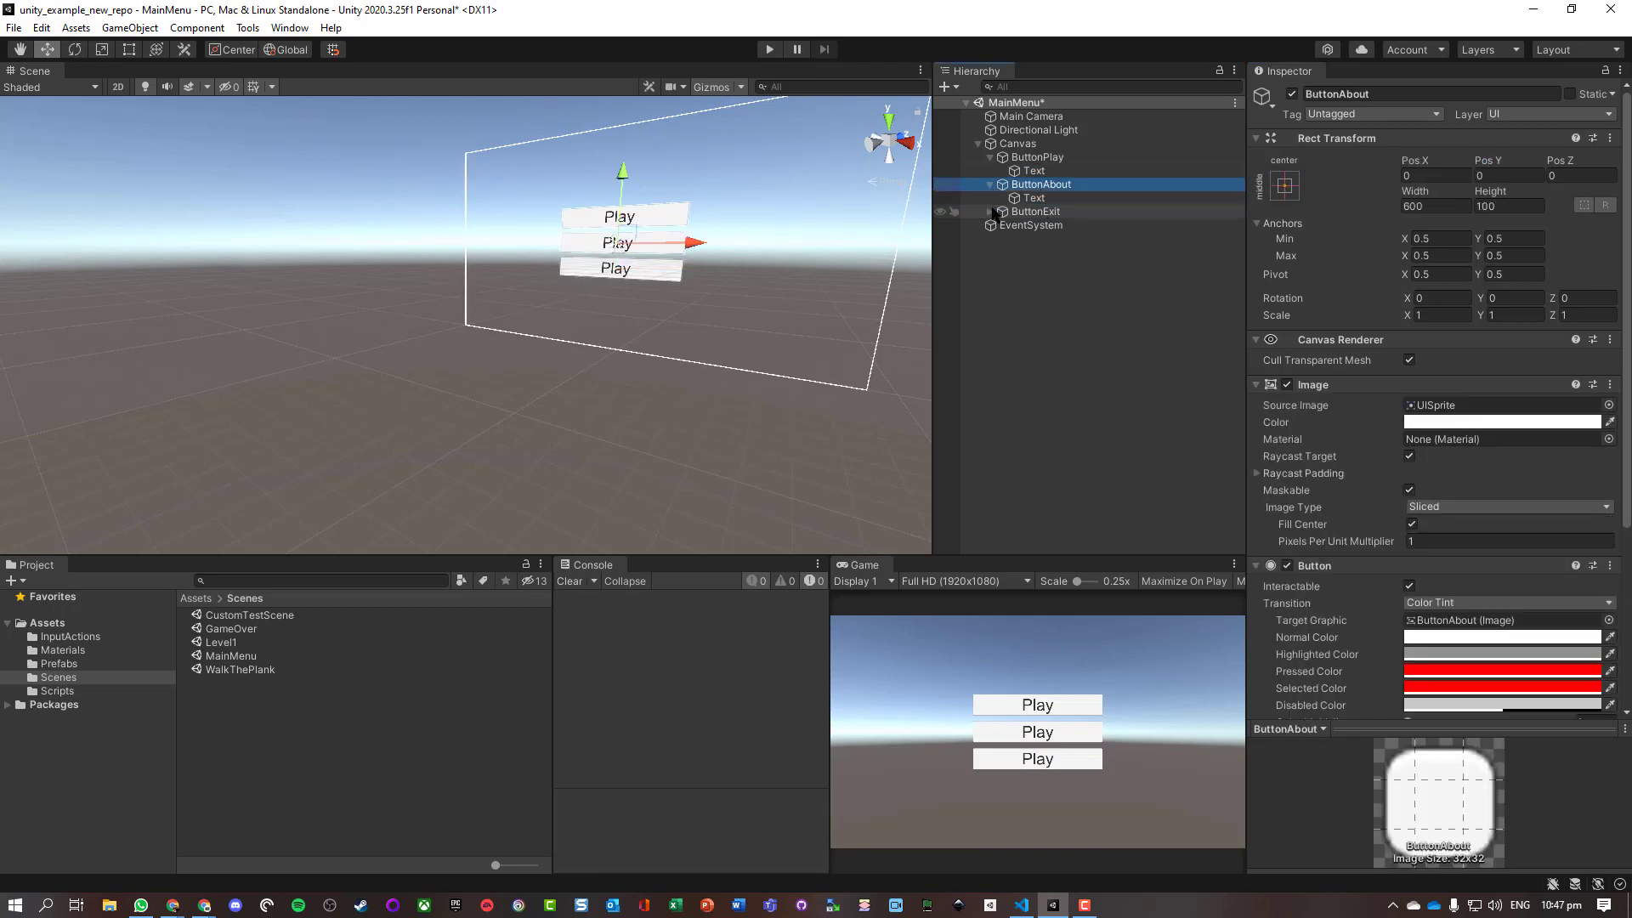
click(990, 212)
click(1034, 224)
click(1034, 197)
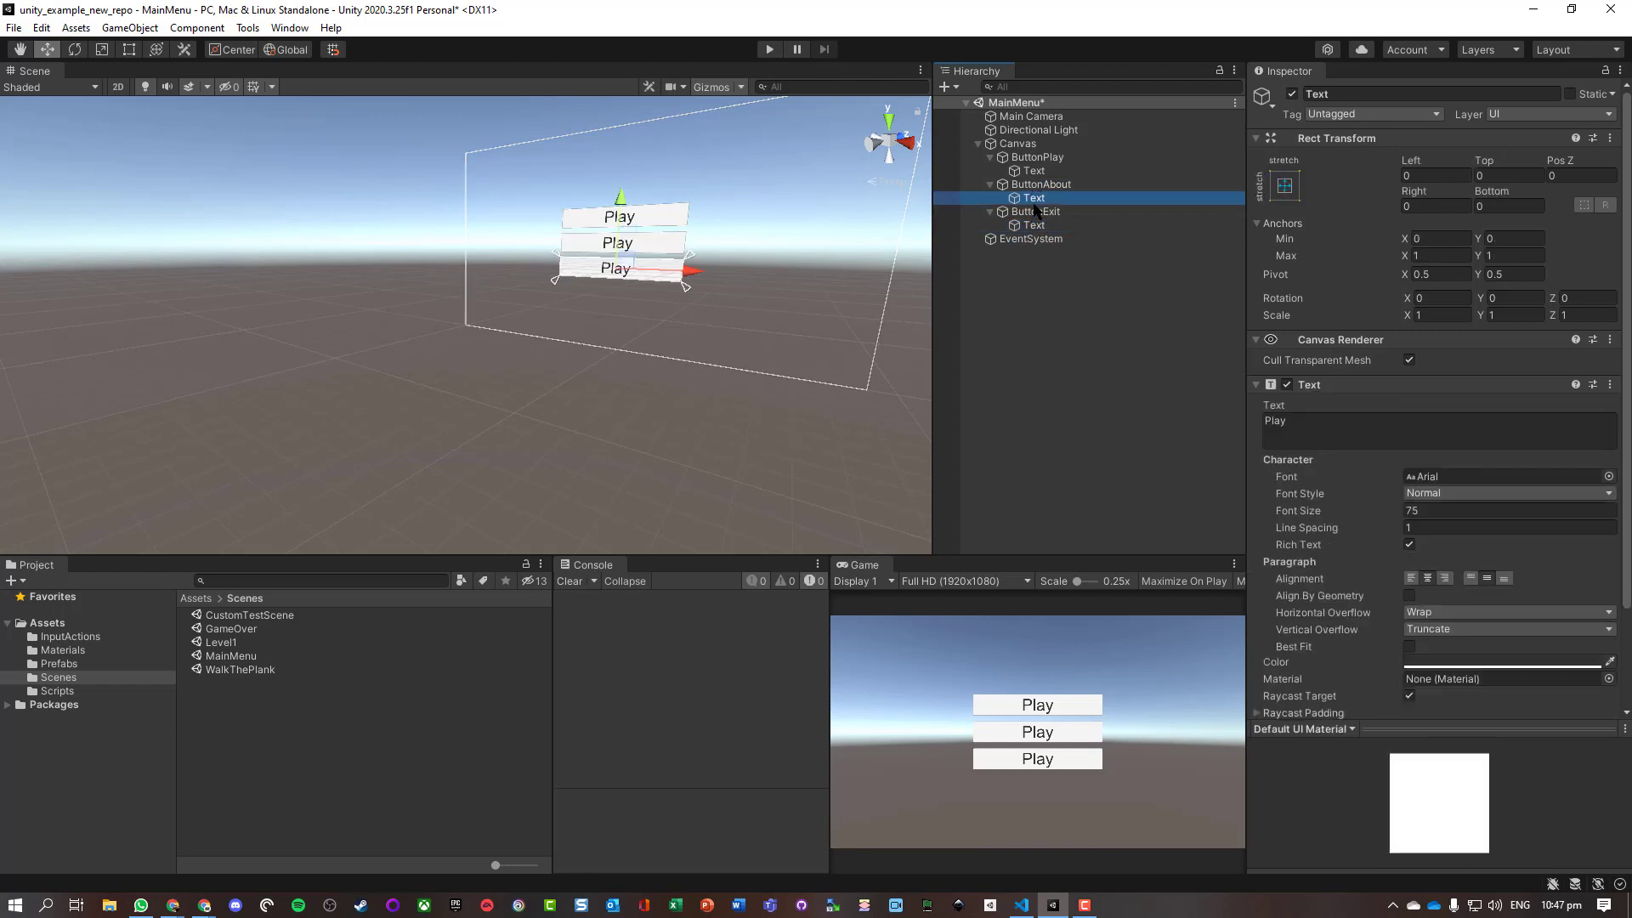
click(1275, 421)
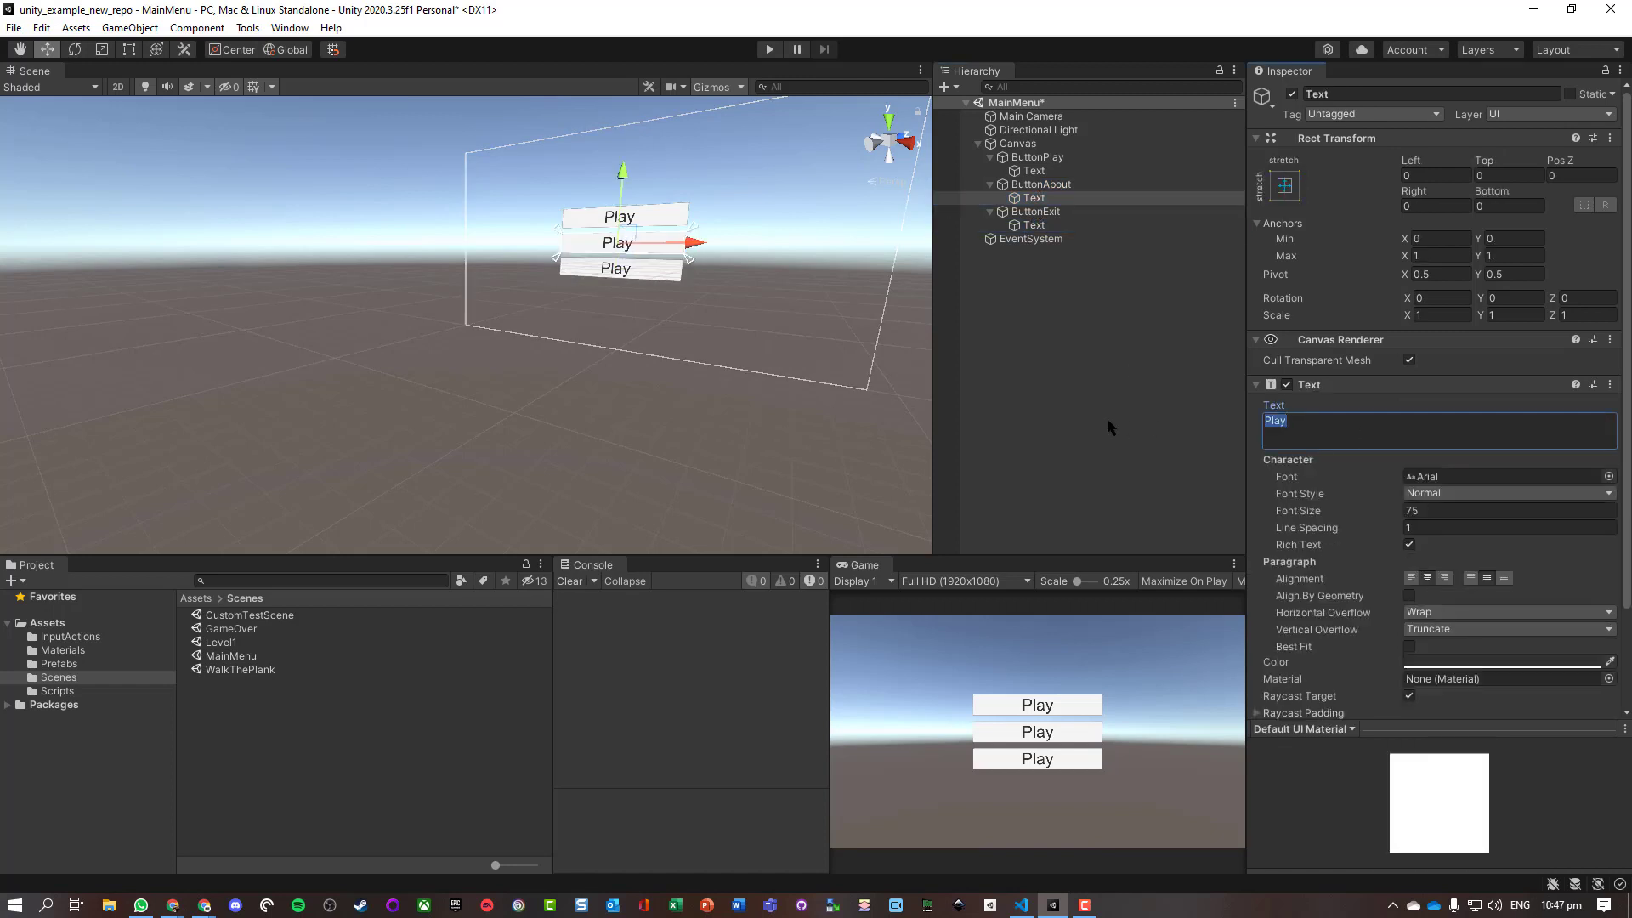
text(About)
Step: Change the label of ButtonExit's Text object to "Exit"
click(1034, 225)
click(1296, 433)
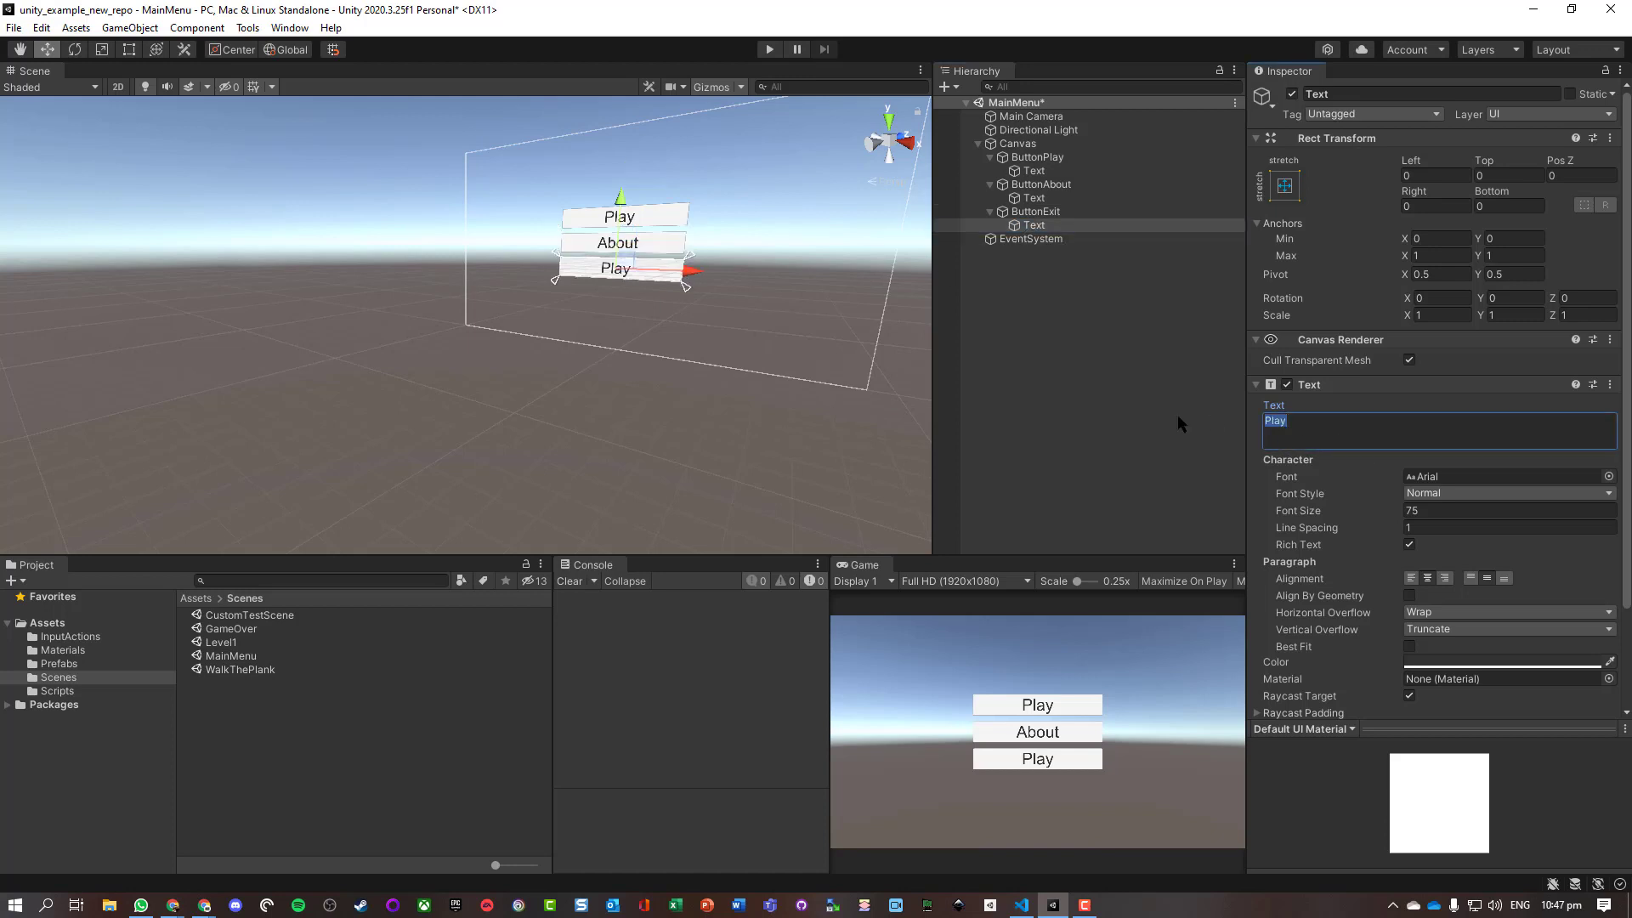
text(Exit)
click(449, 775)
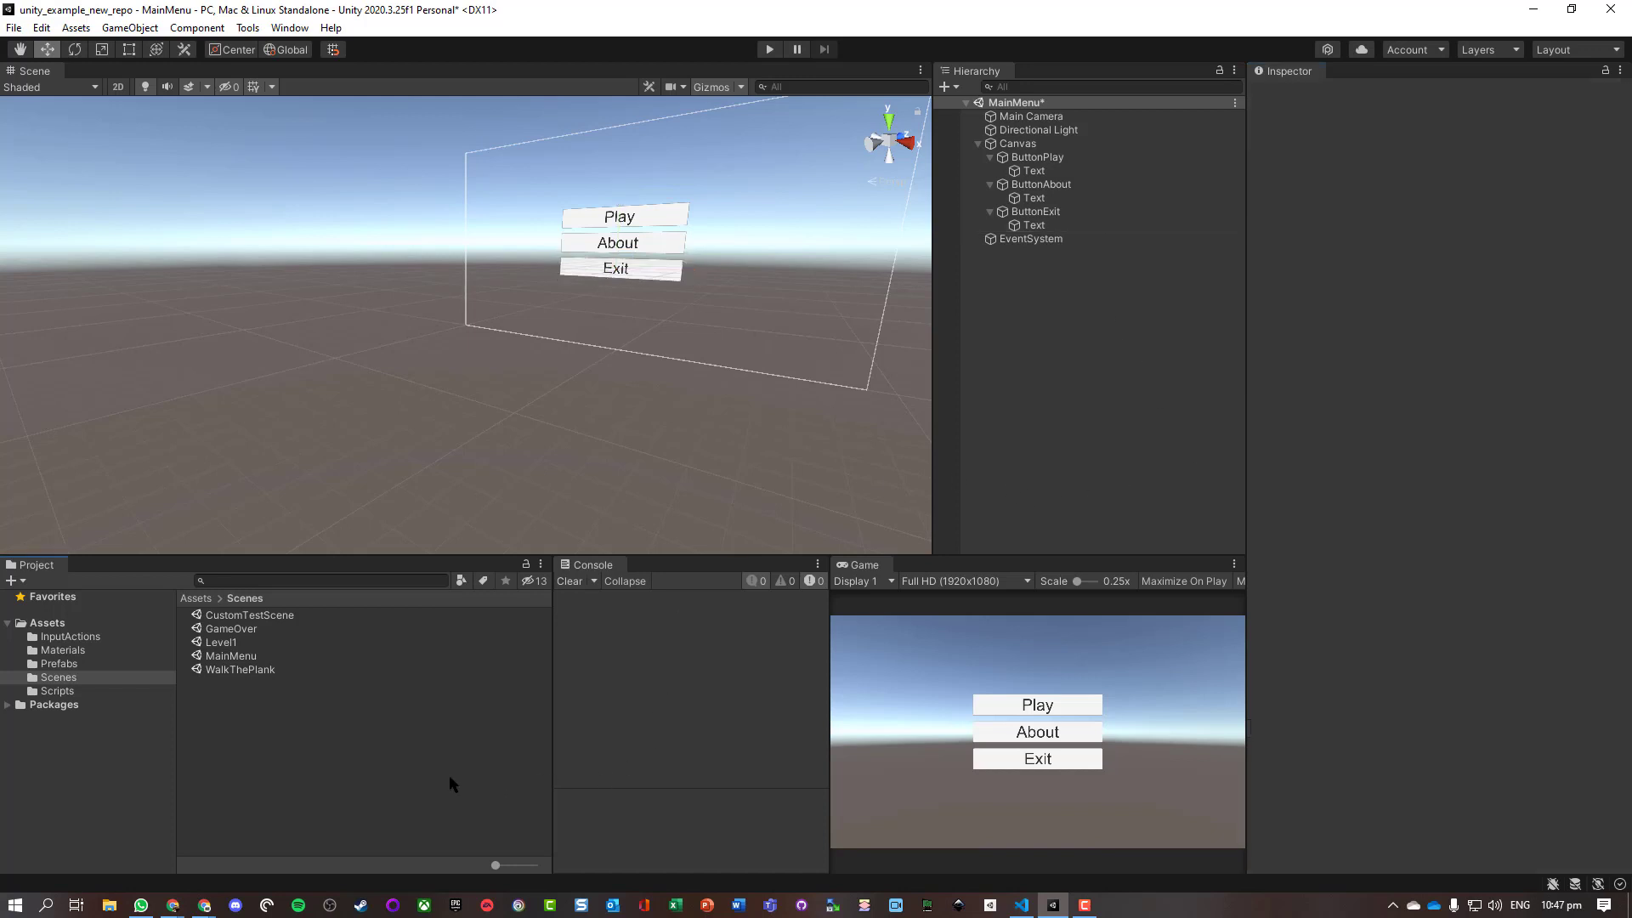
Step: Run the scene to test the buttons' highlight and pressed colours, and stop play mode
click(630, 244)
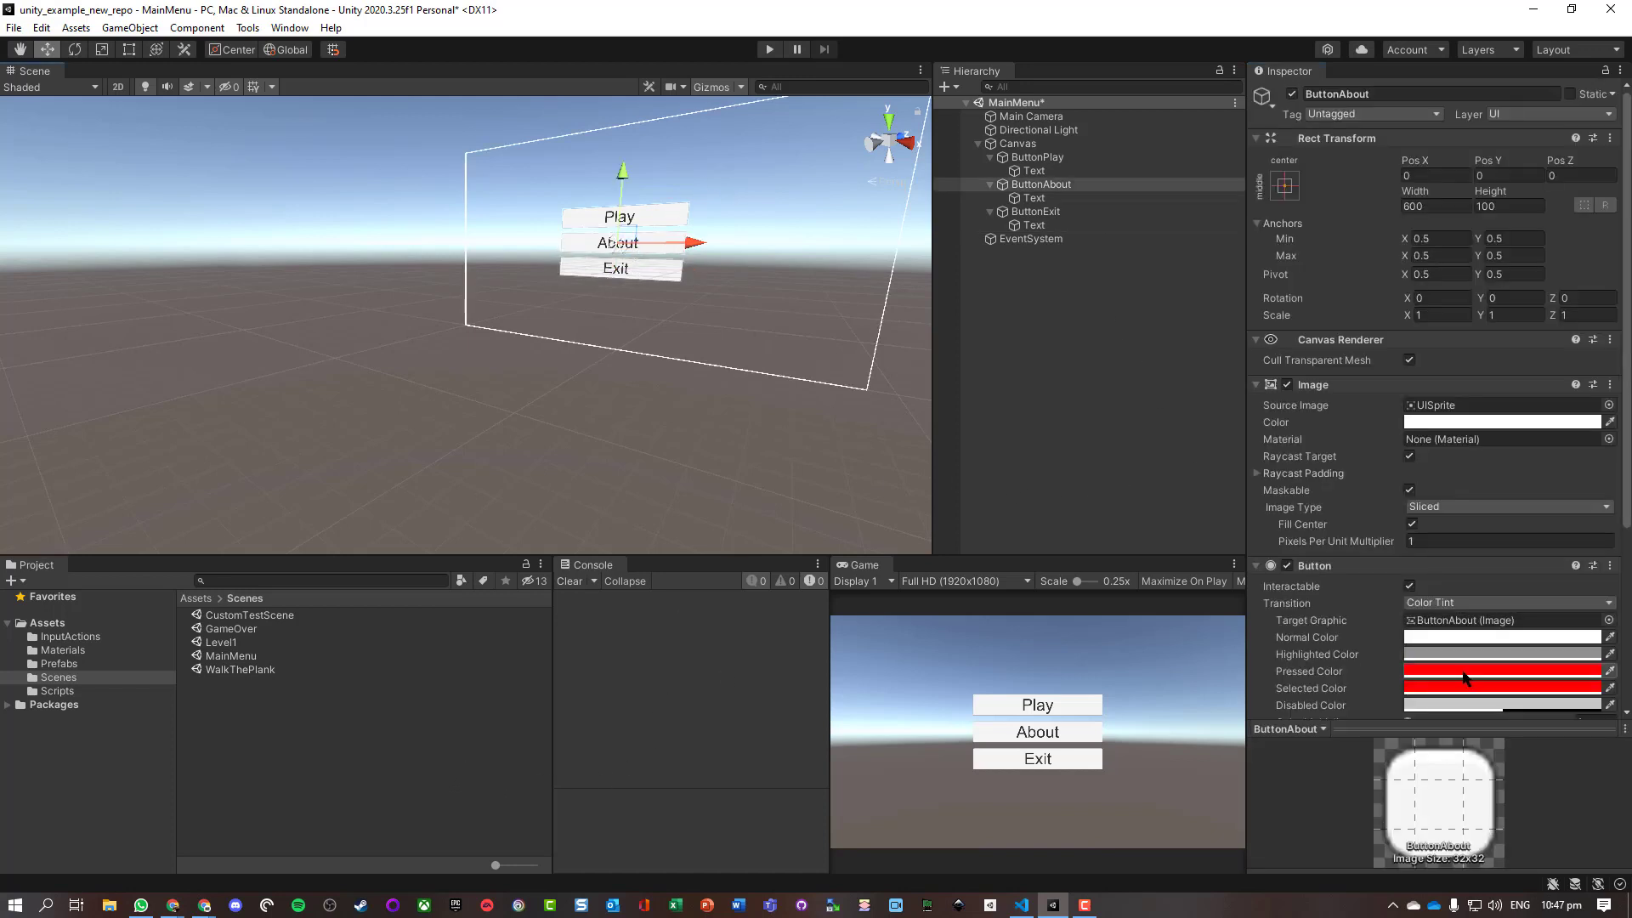
click(769, 50)
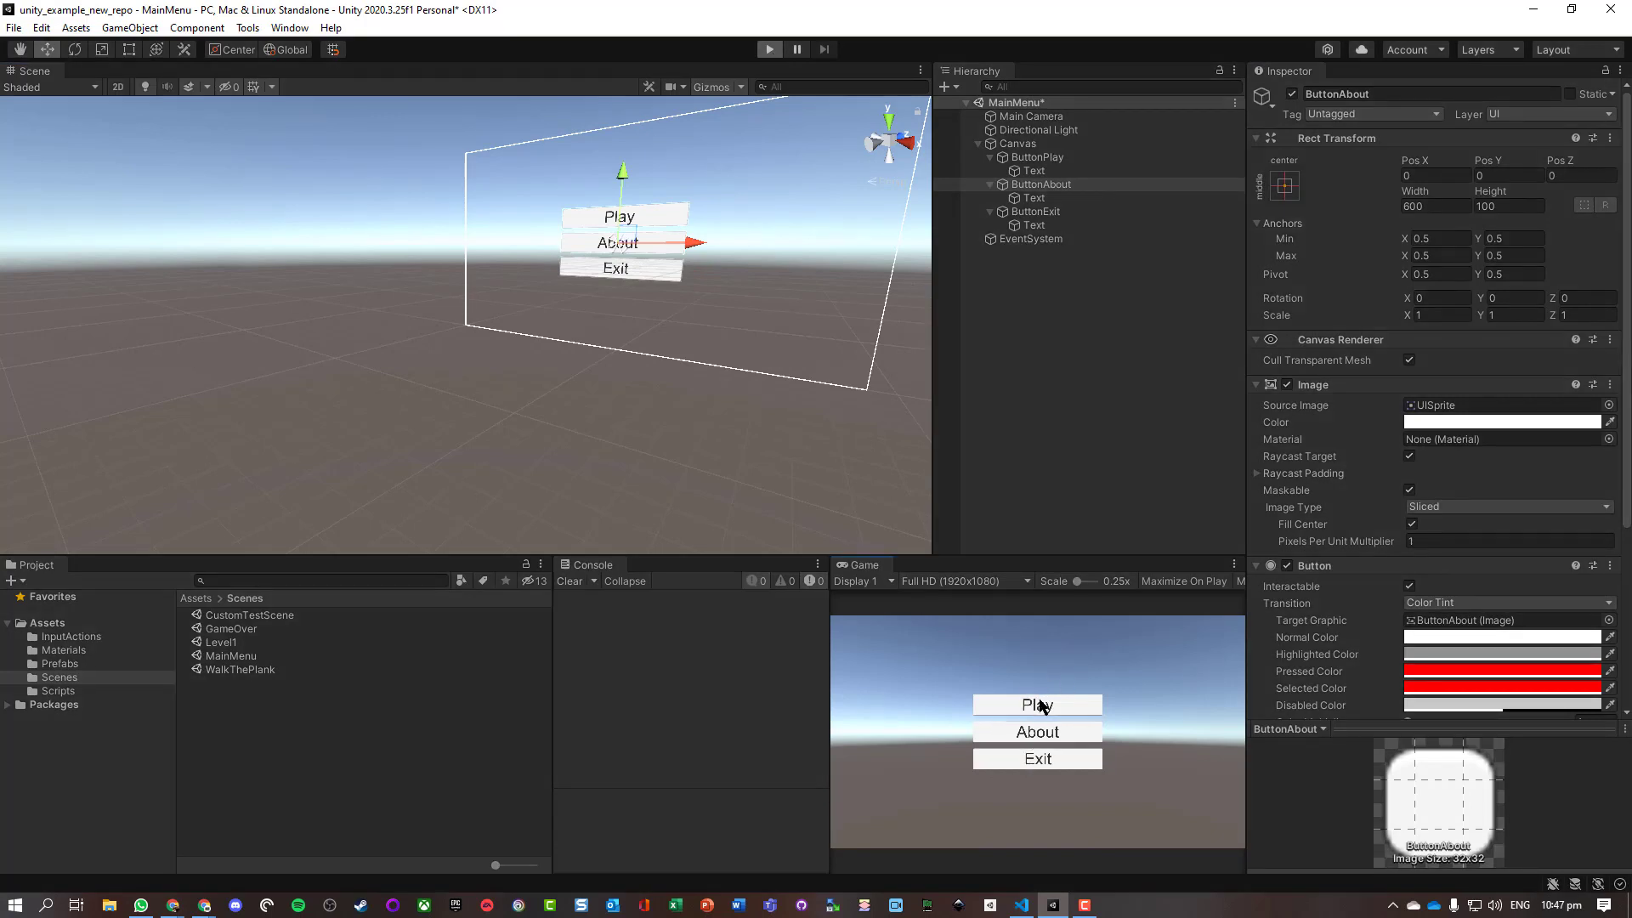
key(ctrl+p)
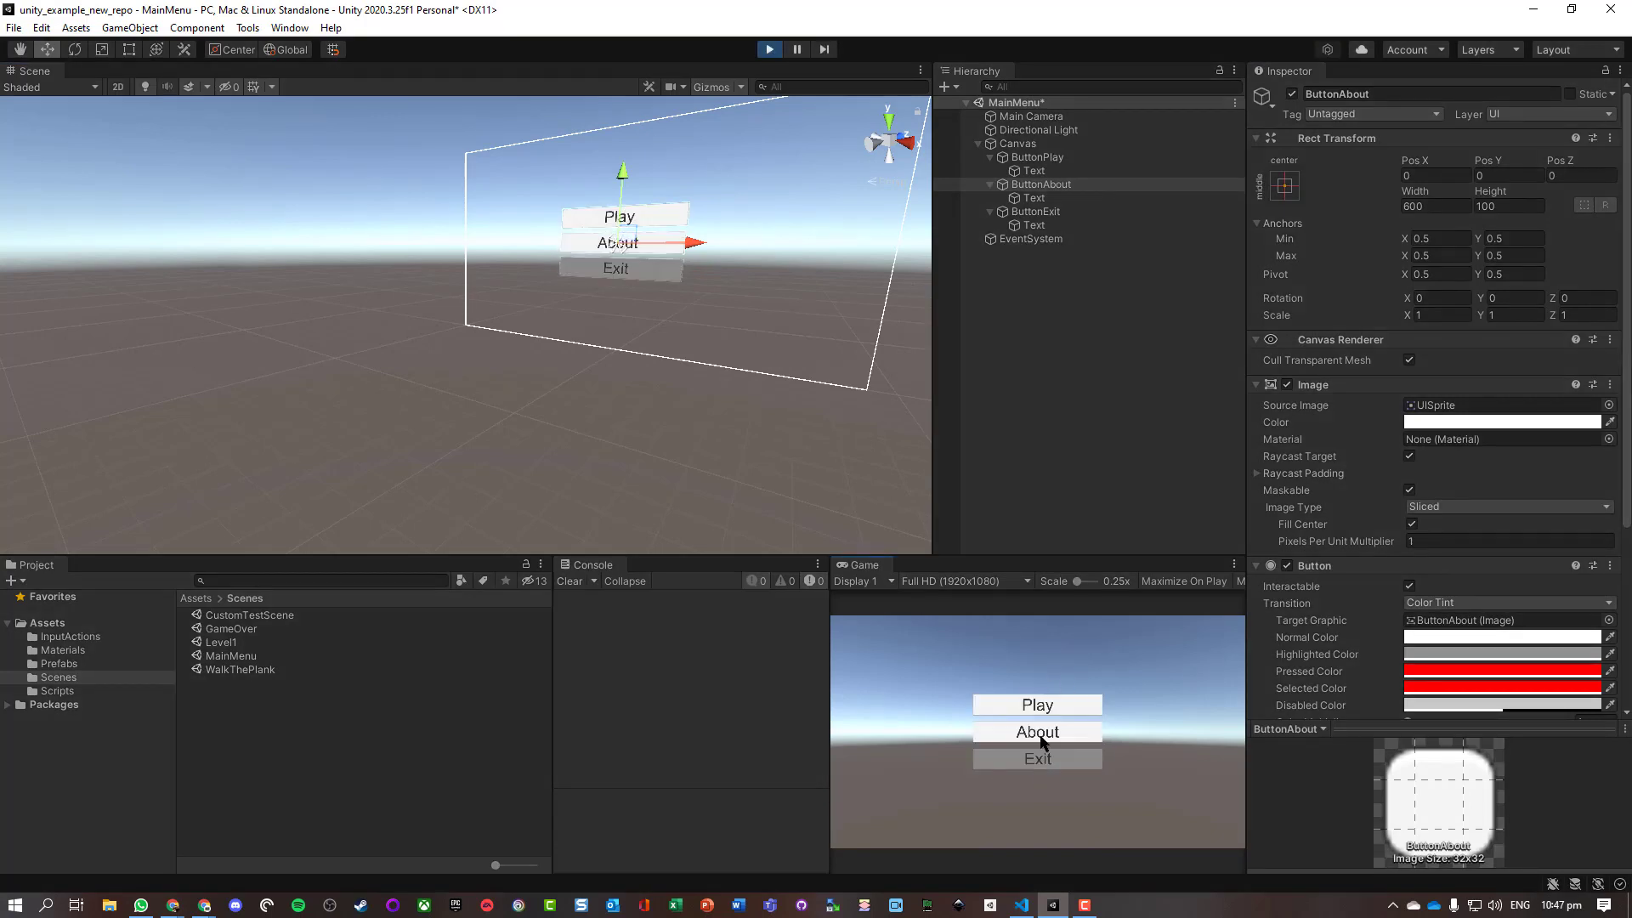
click(1041, 713)
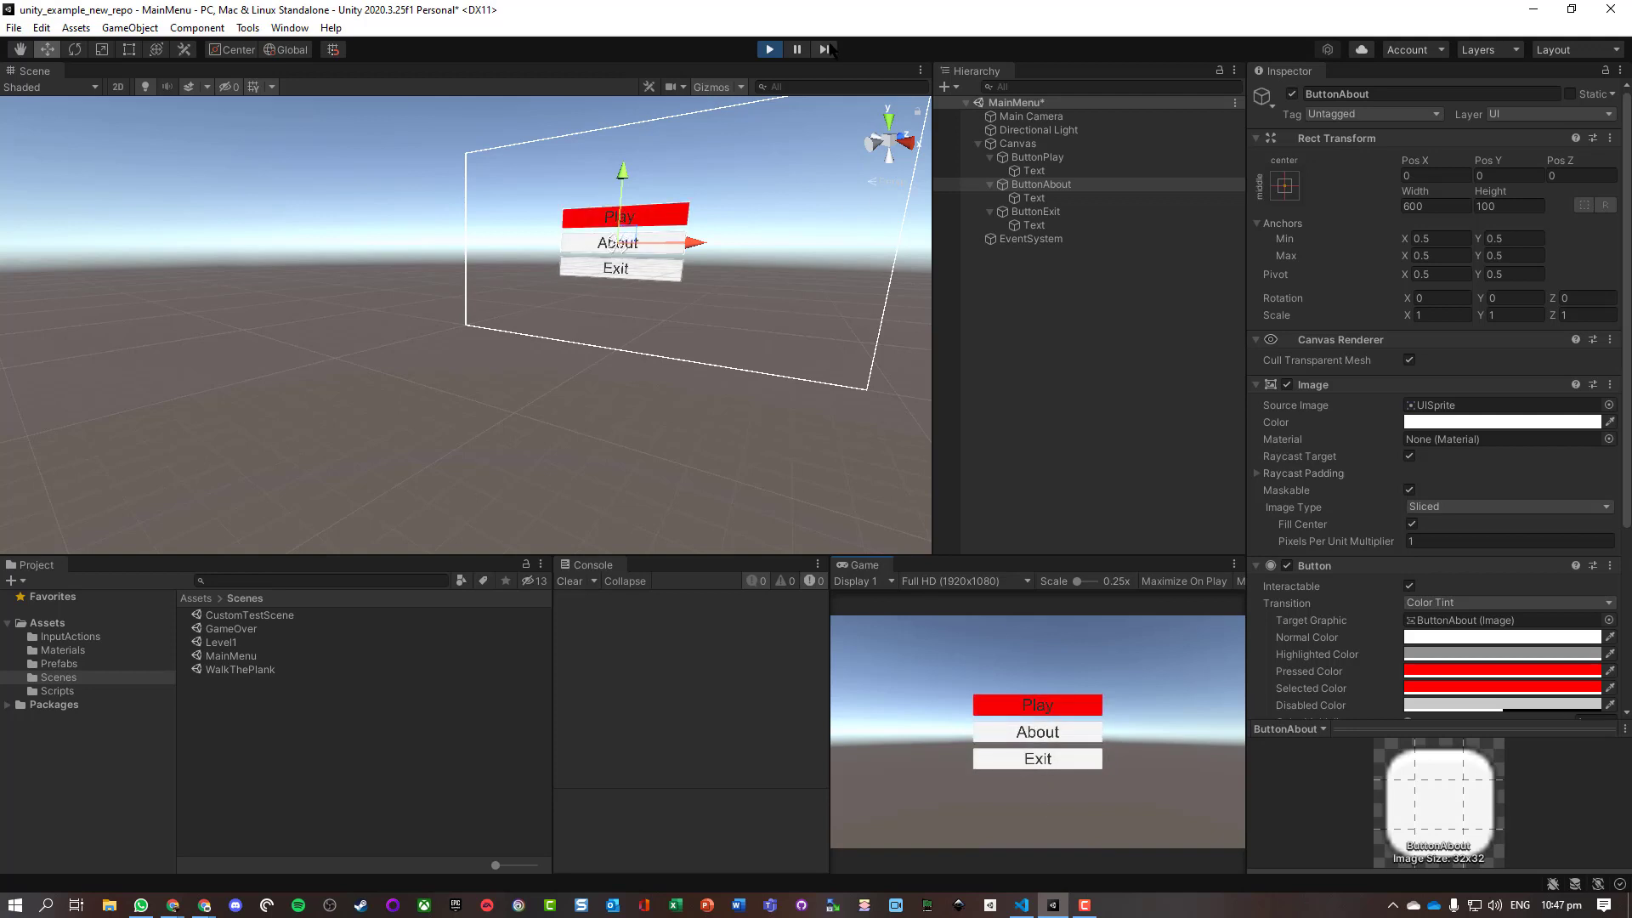
click(769, 49)
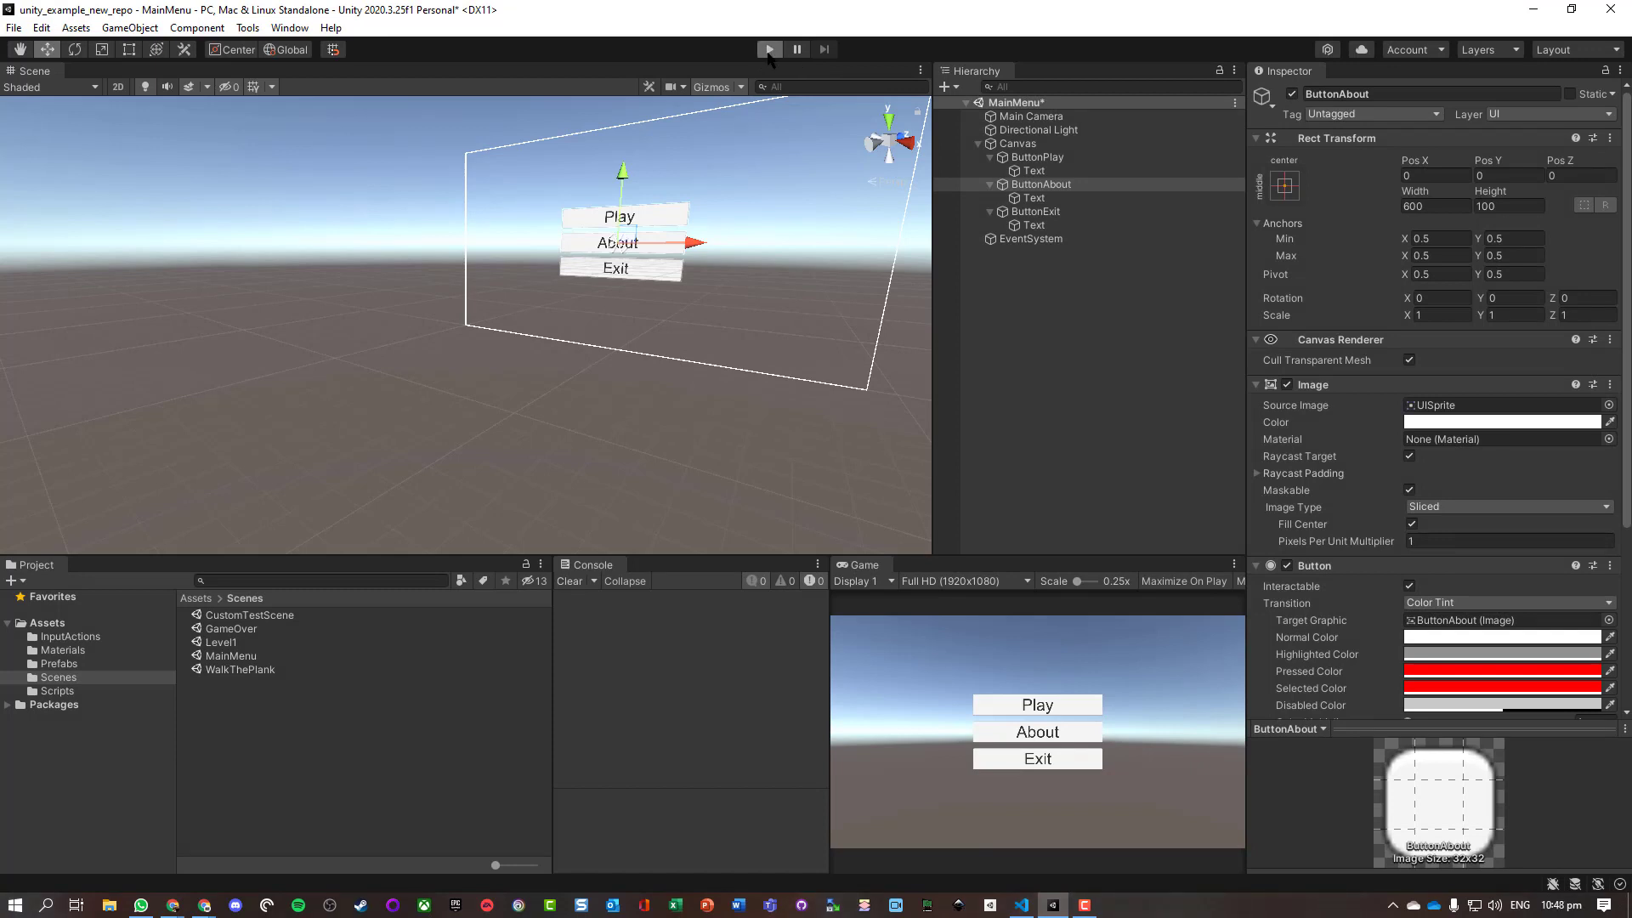
click(769, 49)
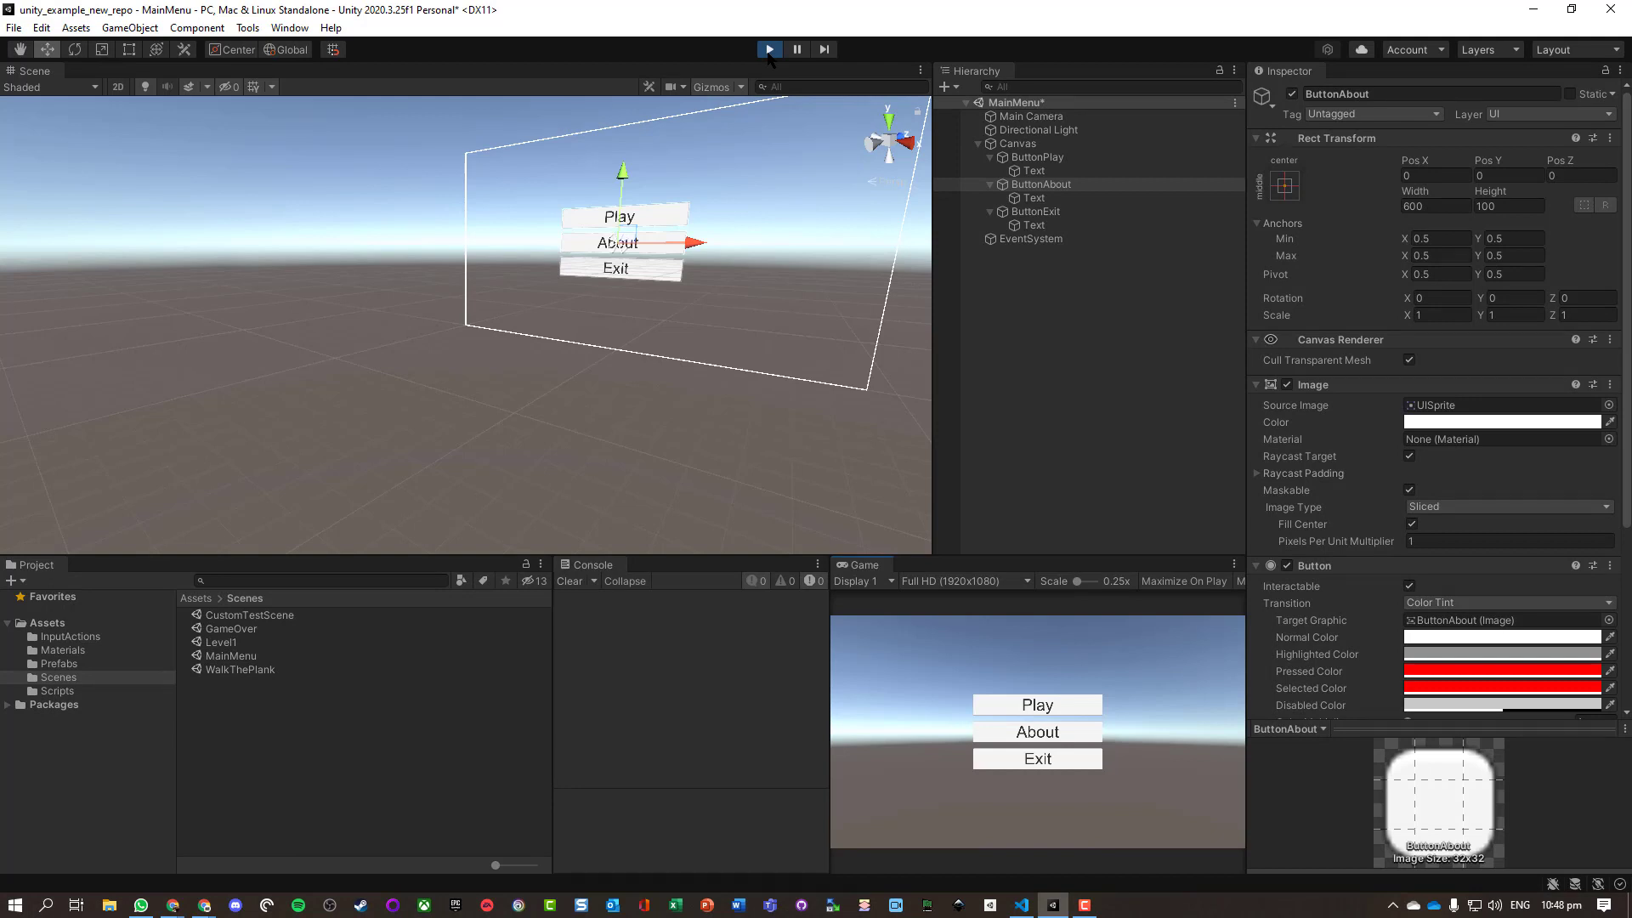
click(769, 50)
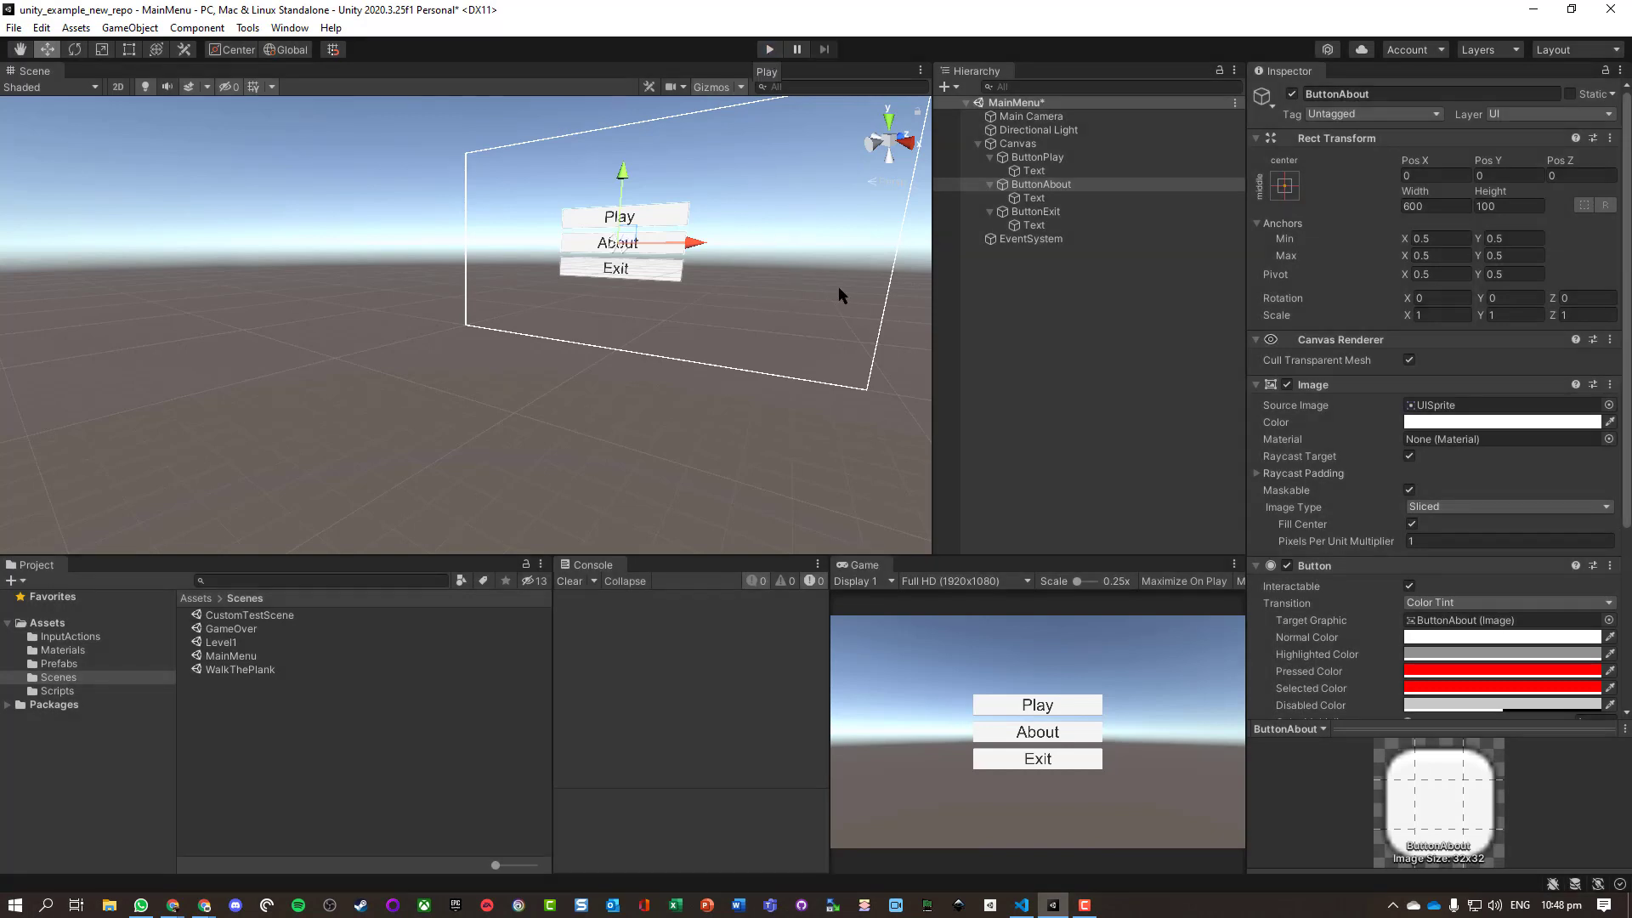
Step: Assign ButtonPlay as the EventSystem's First Selected object and run the scene
click(1033, 239)
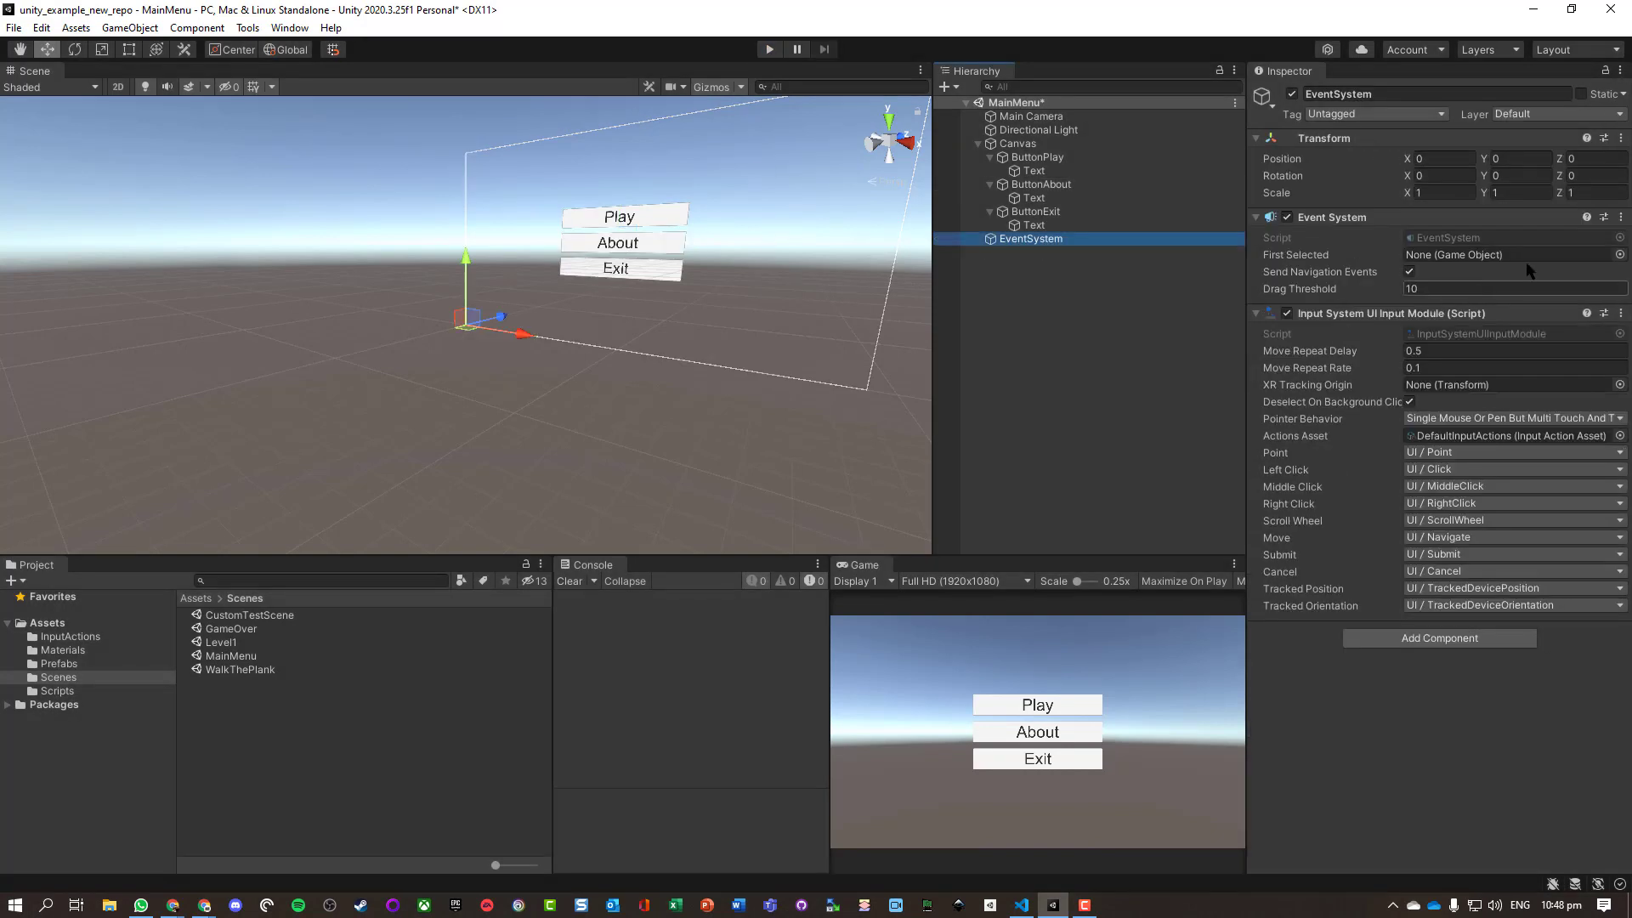
click(1449, 235)
drag(1449, 235, 1462, 257)
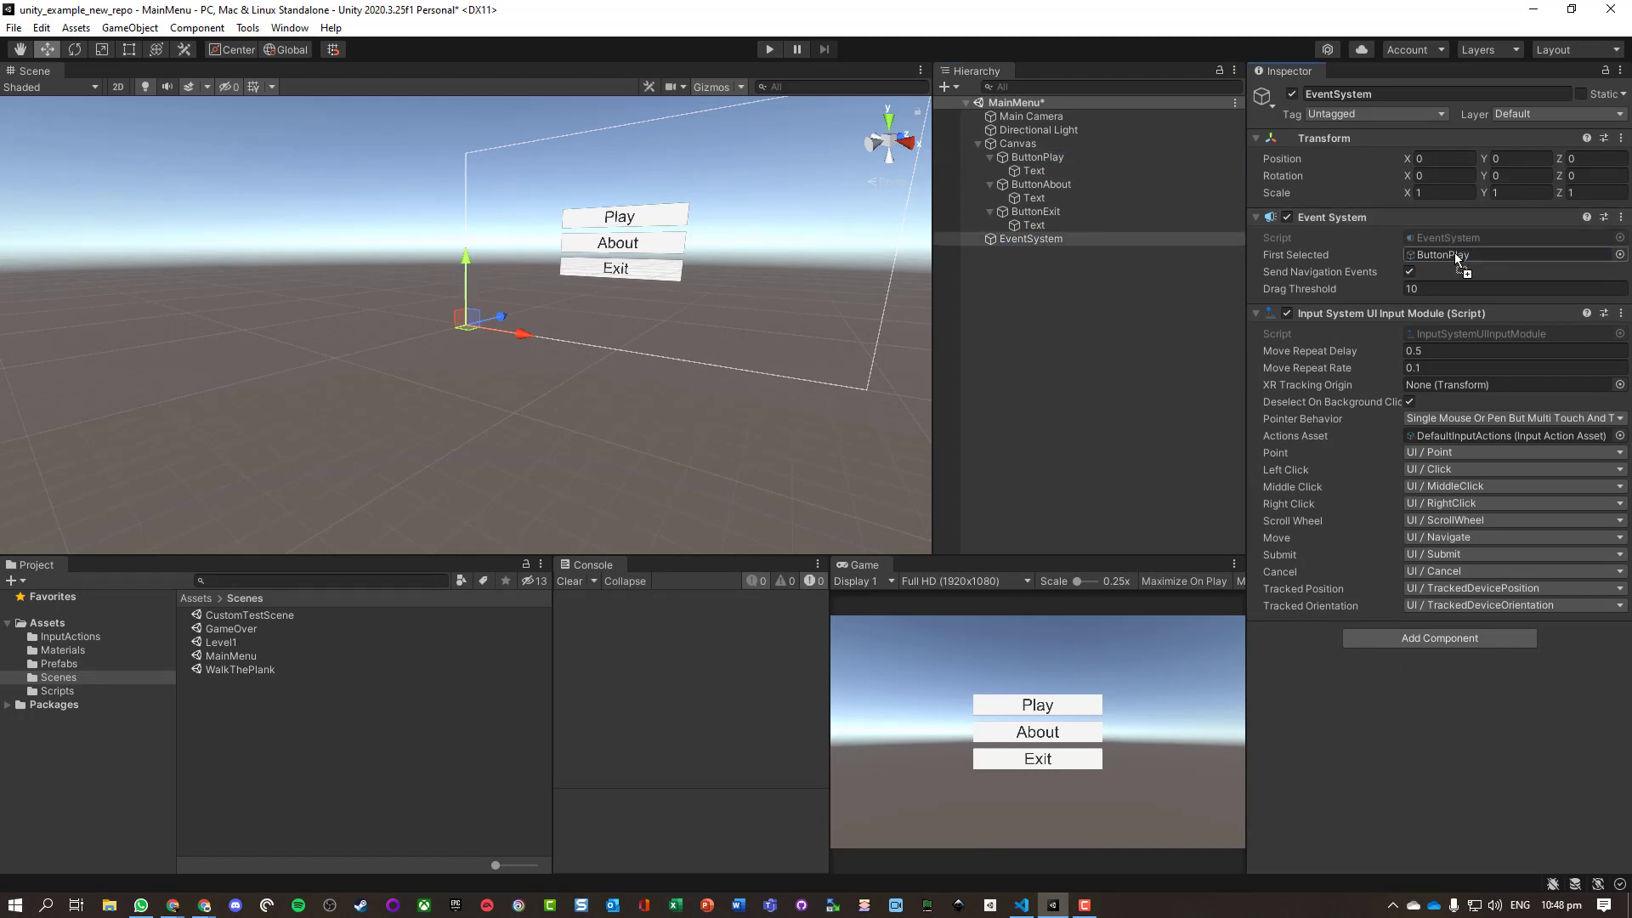
click(770, 49)
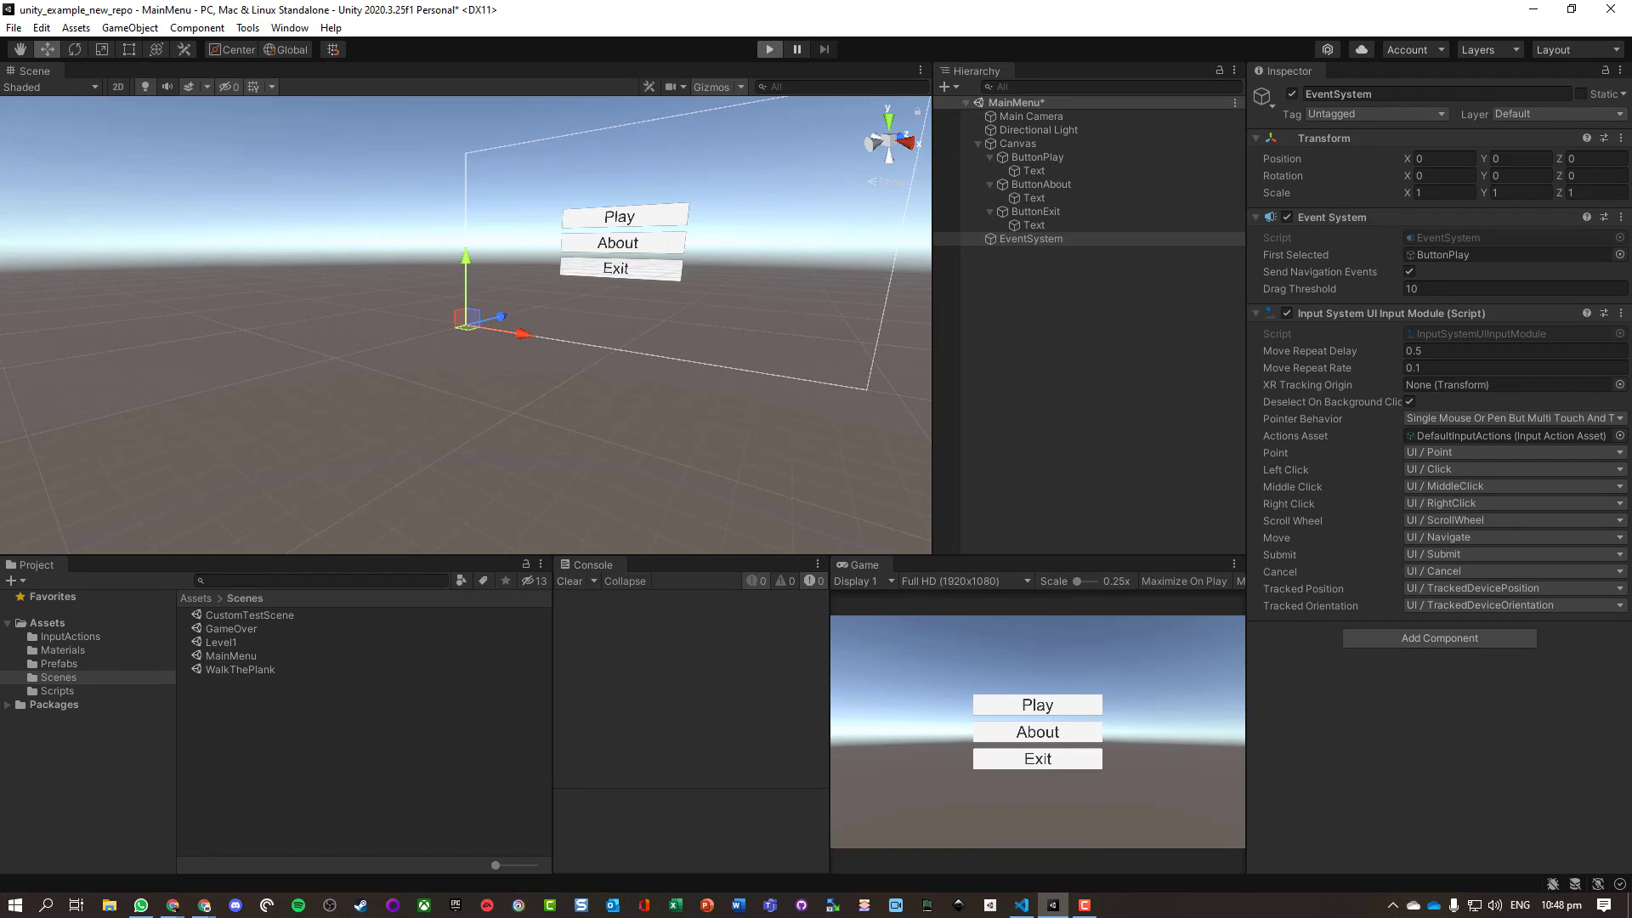
Step: Run the scene, move the selection up and down through the Play, About and Exit buttons, and stop play mode
click(770, 49)
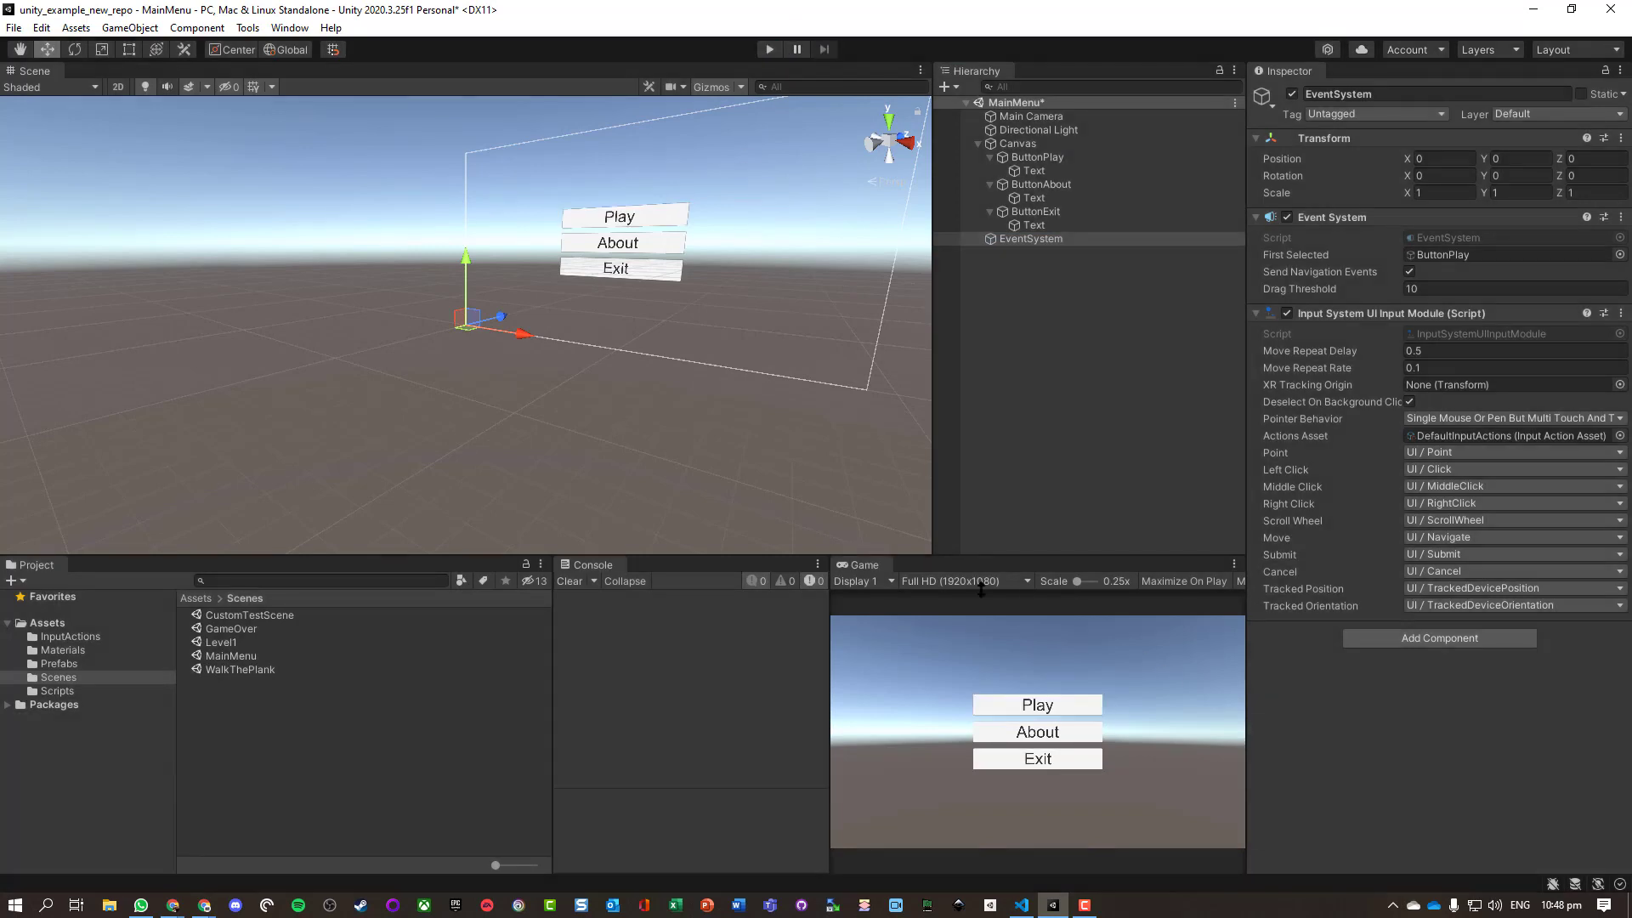
click(770, 49)
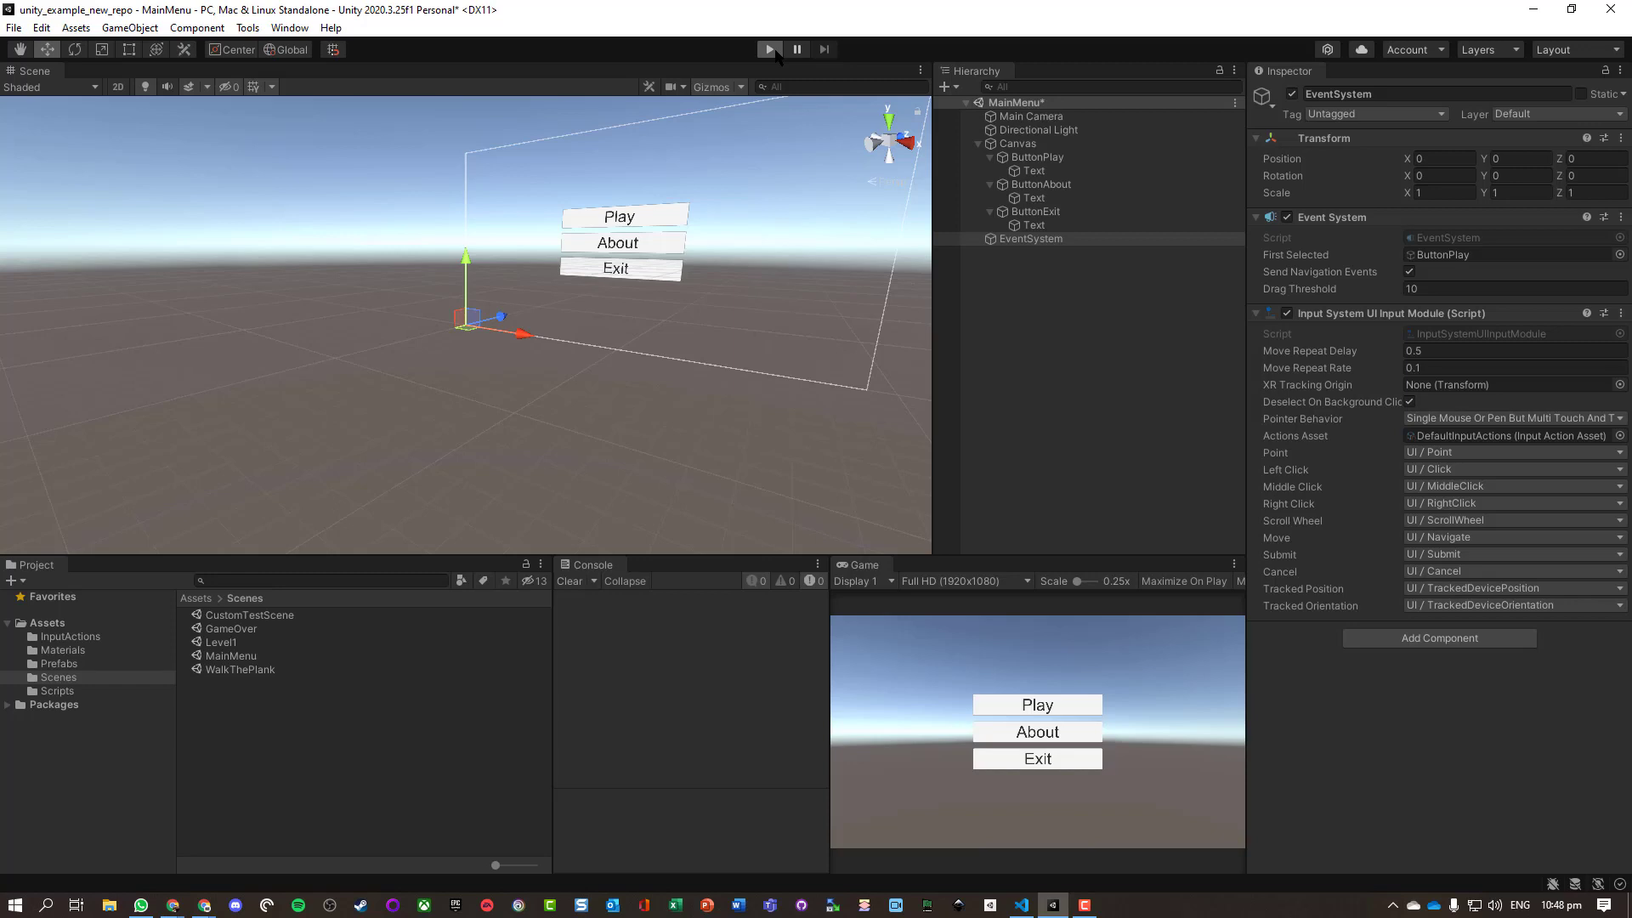
key(Down)
key(Down)
key(Up)
key(Up)
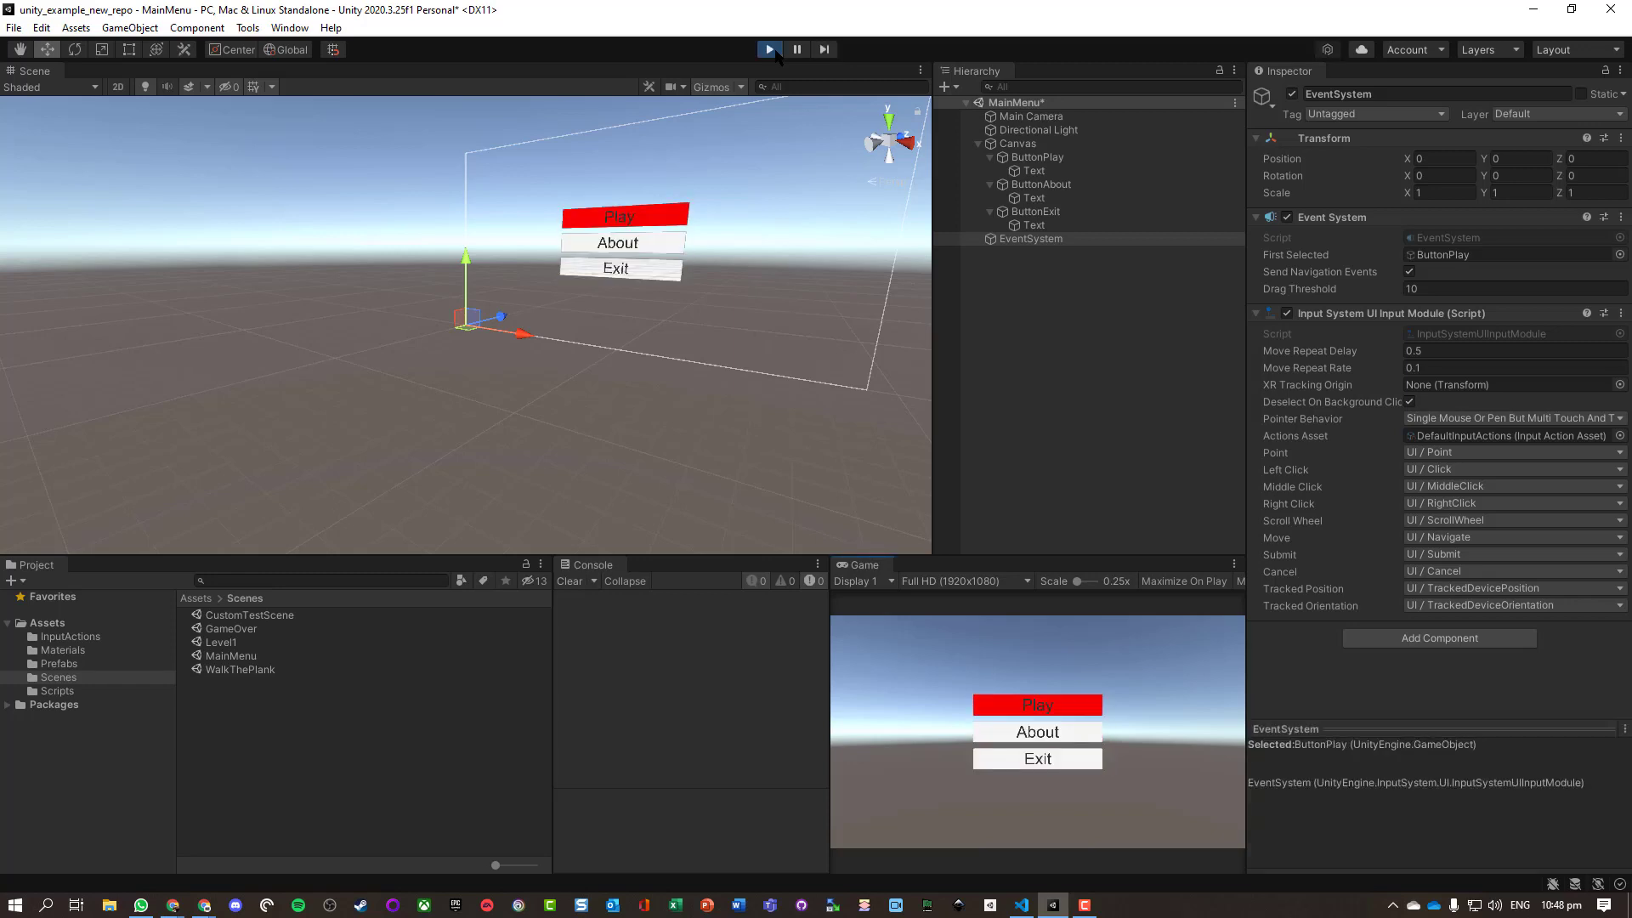
key(Down)
key(Down)
key(Up)
key(Up)
key(Down)
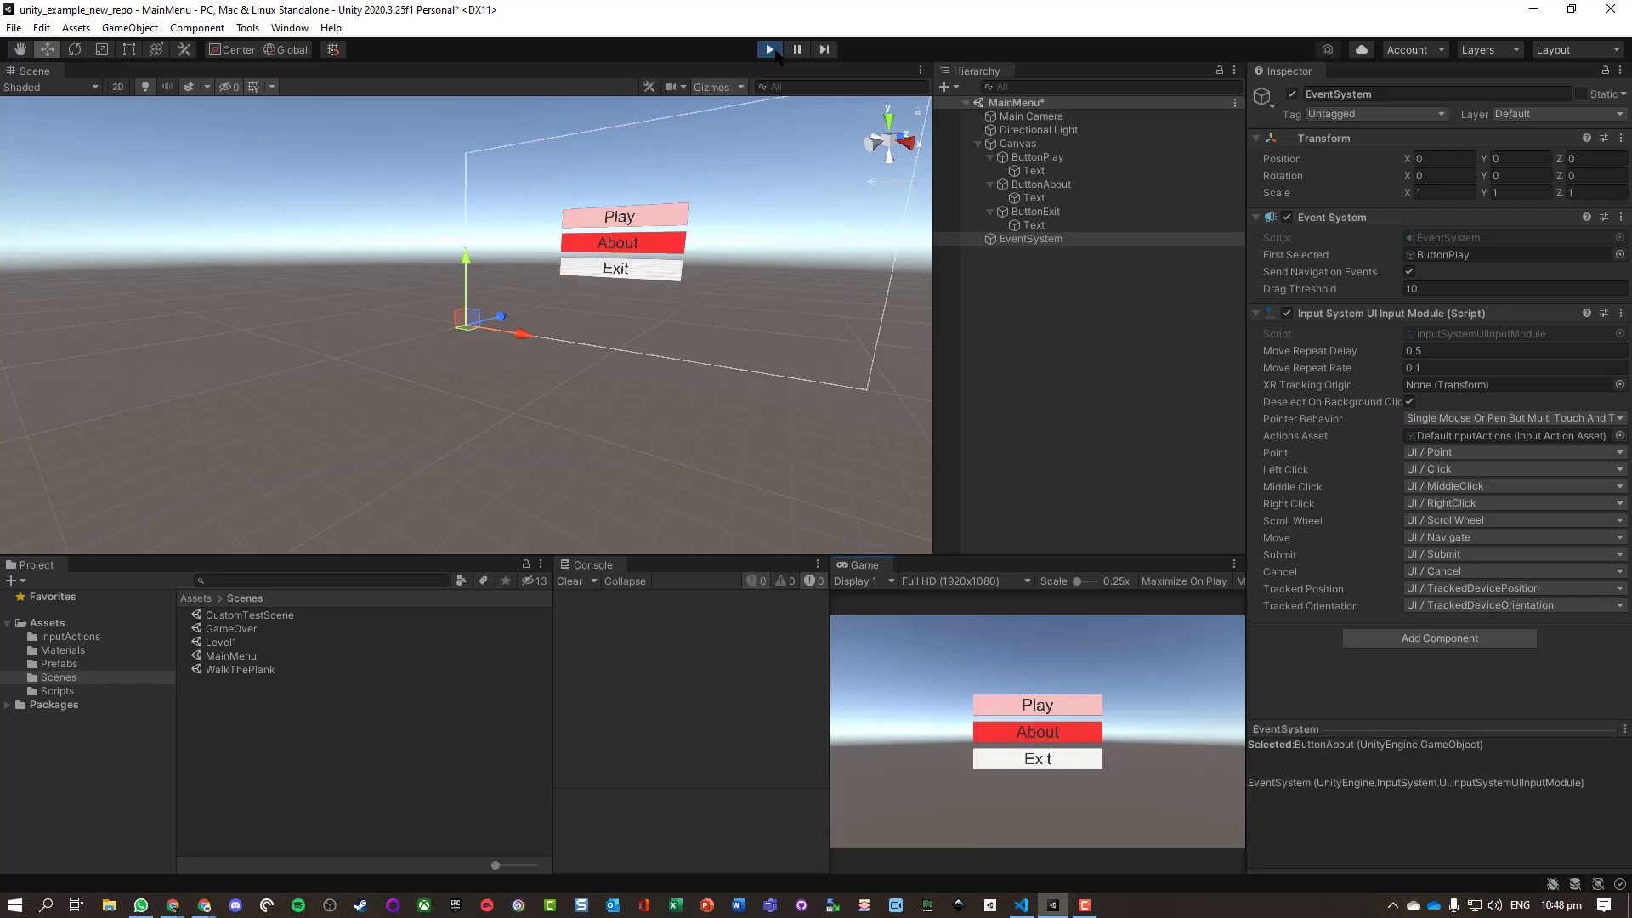
key(Down)
key(Up)
key(Up)
key(Down)
key(Down)
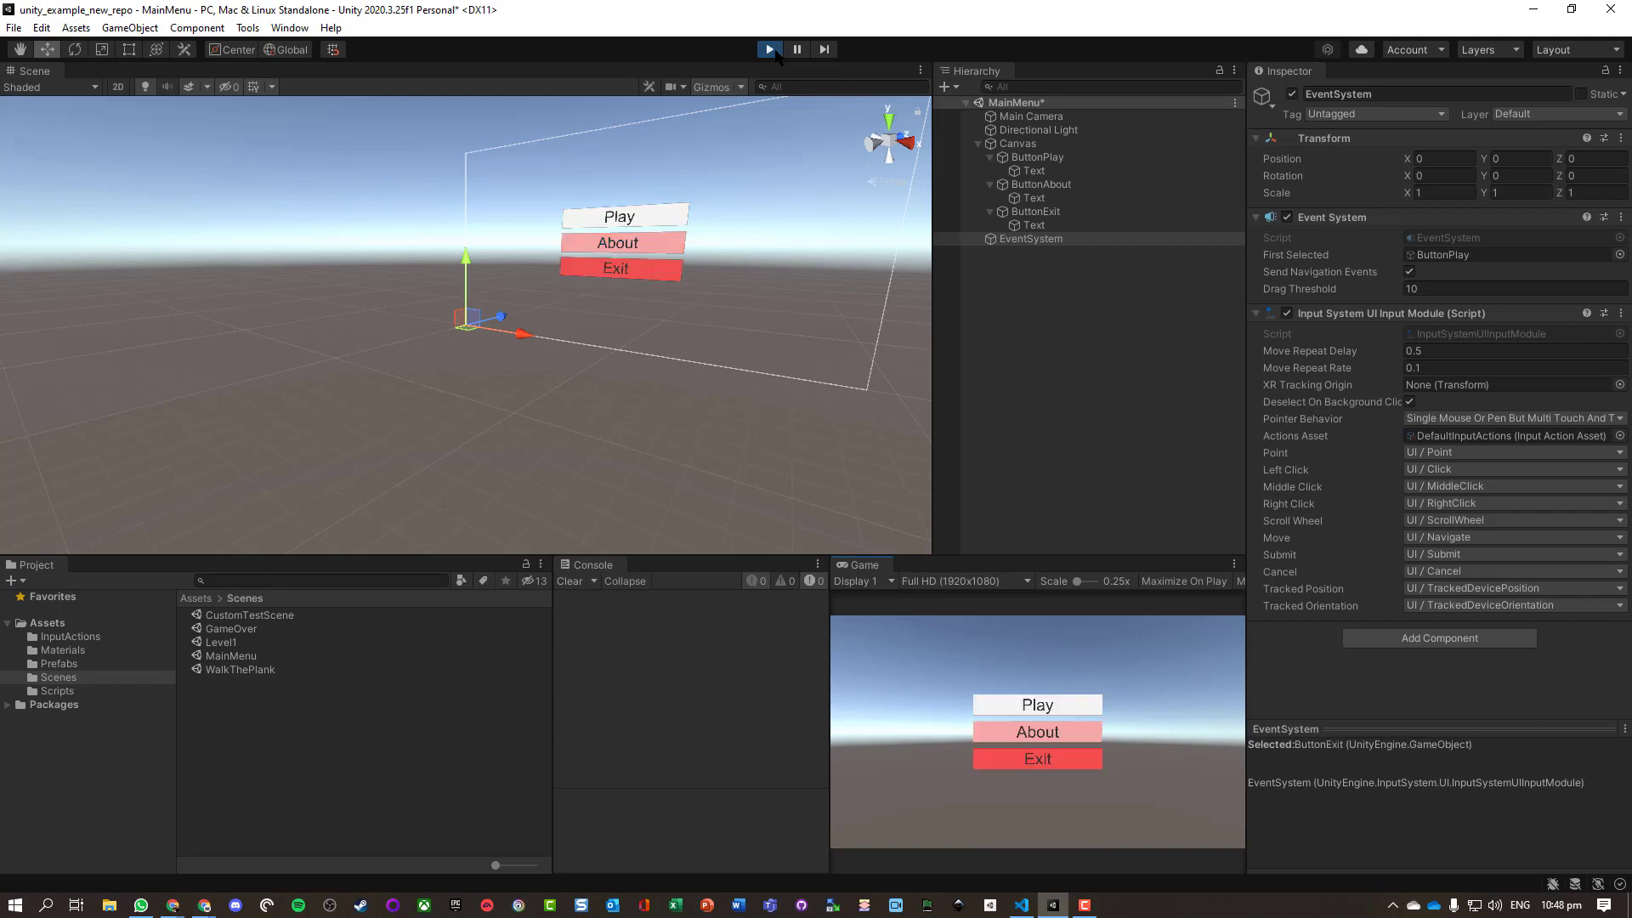
key(Up)
key(Up)
key(Down)
key(Down)
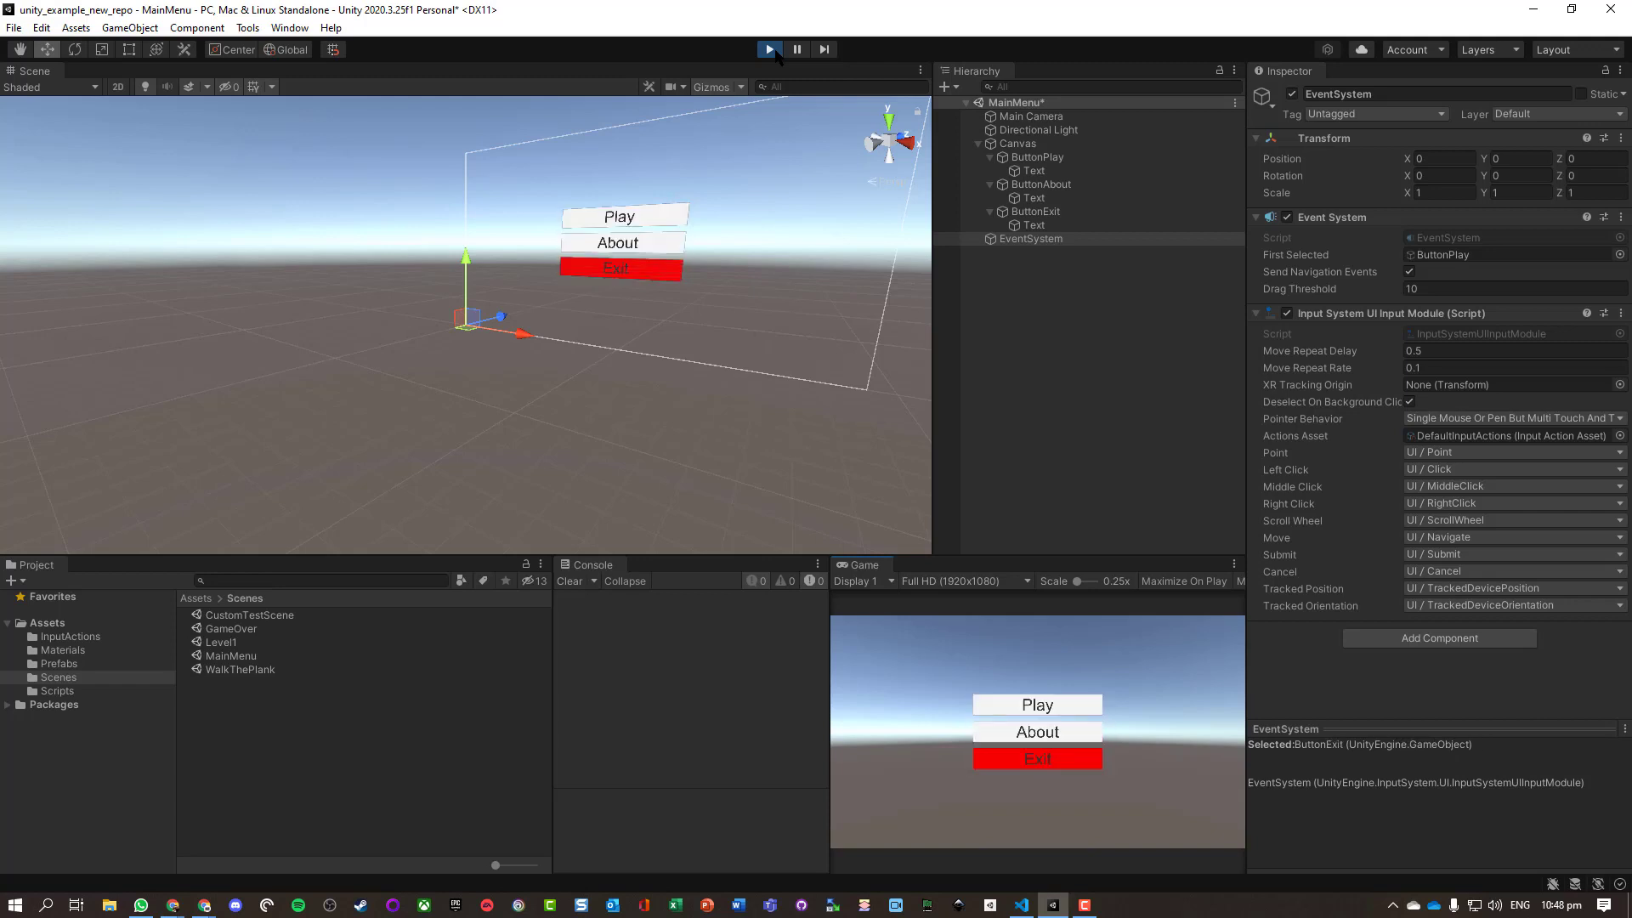
key(Up)
key(Up)
key(Down)
key(Down)
key(Up)
key(Up)
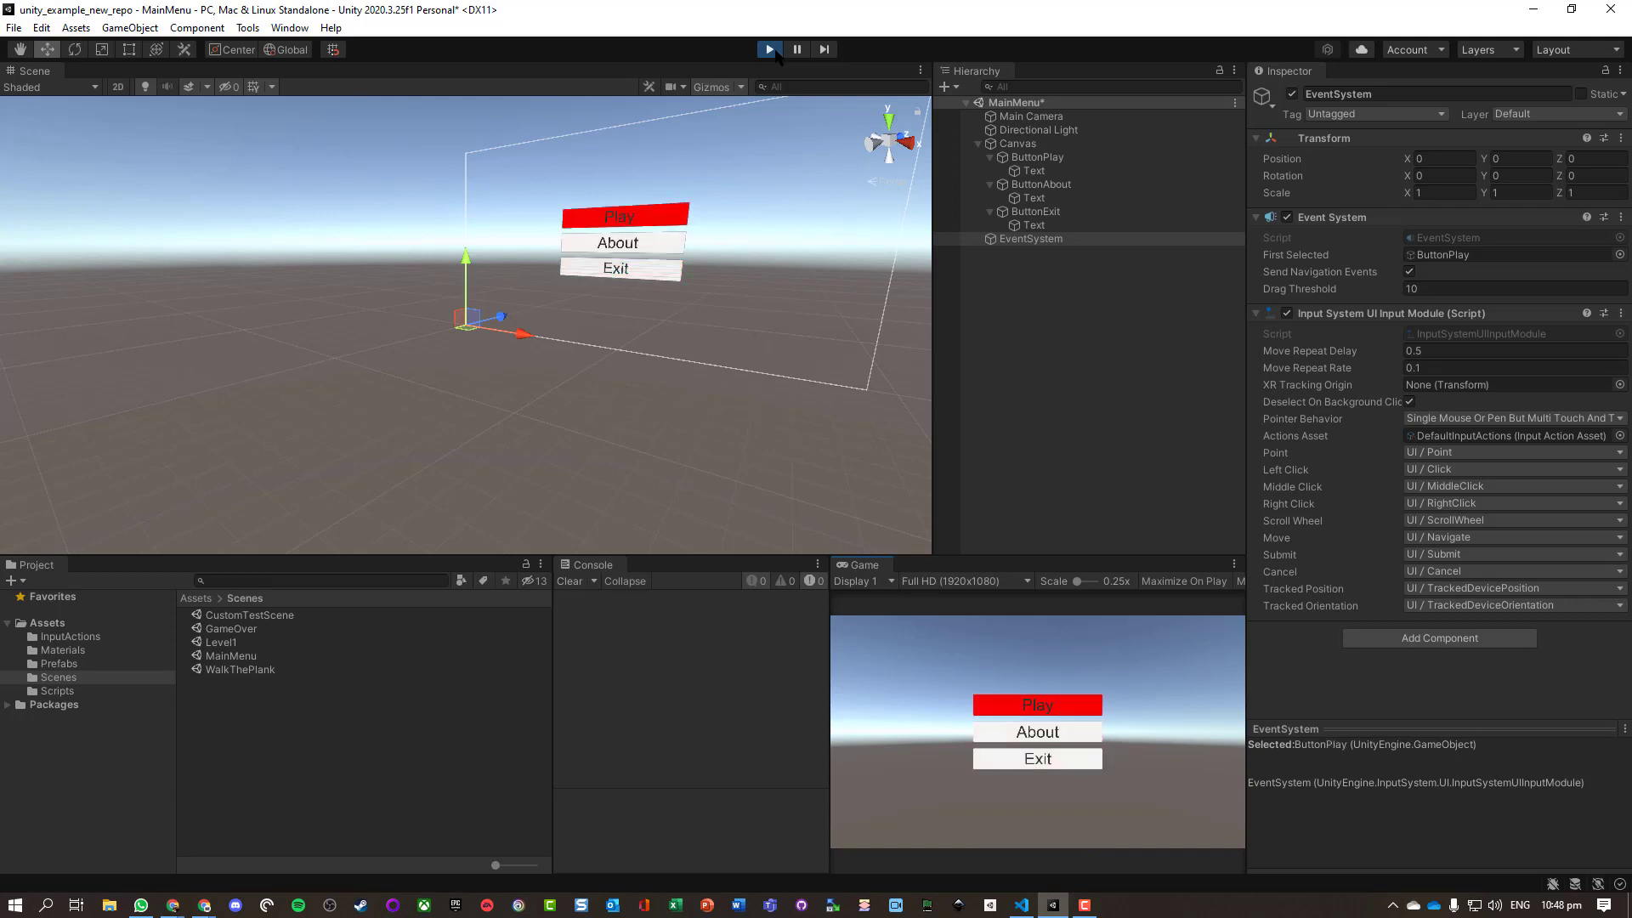
key(Down)
key(Down)
key(Up)
key(Up)
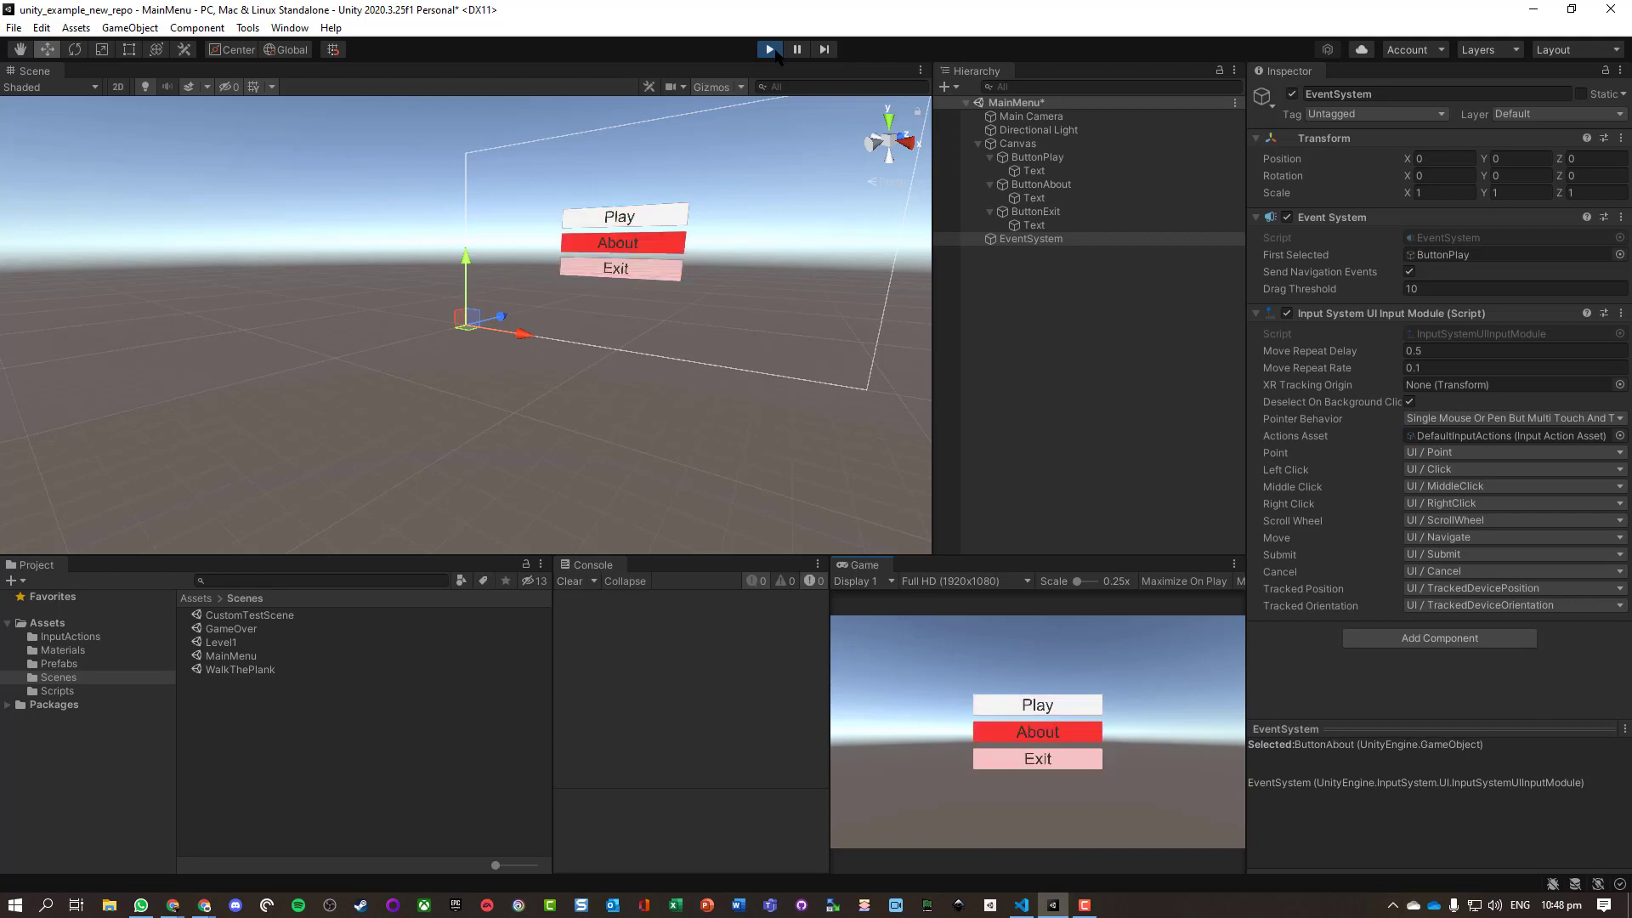
key(Down)
key(Down)
key(Up)
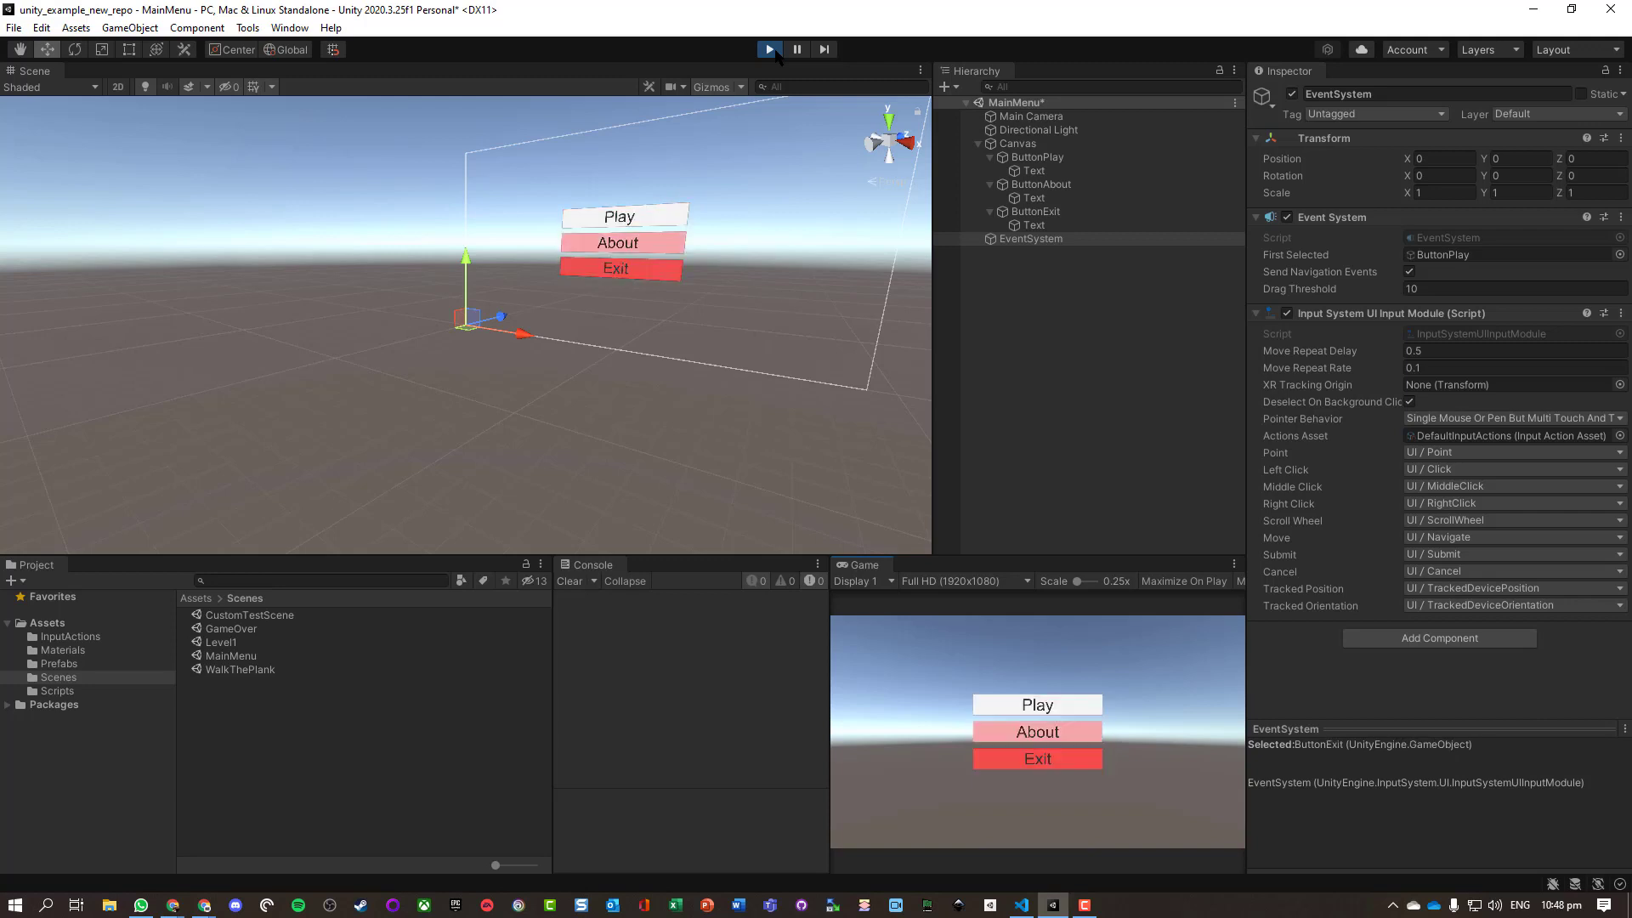
key(Up)
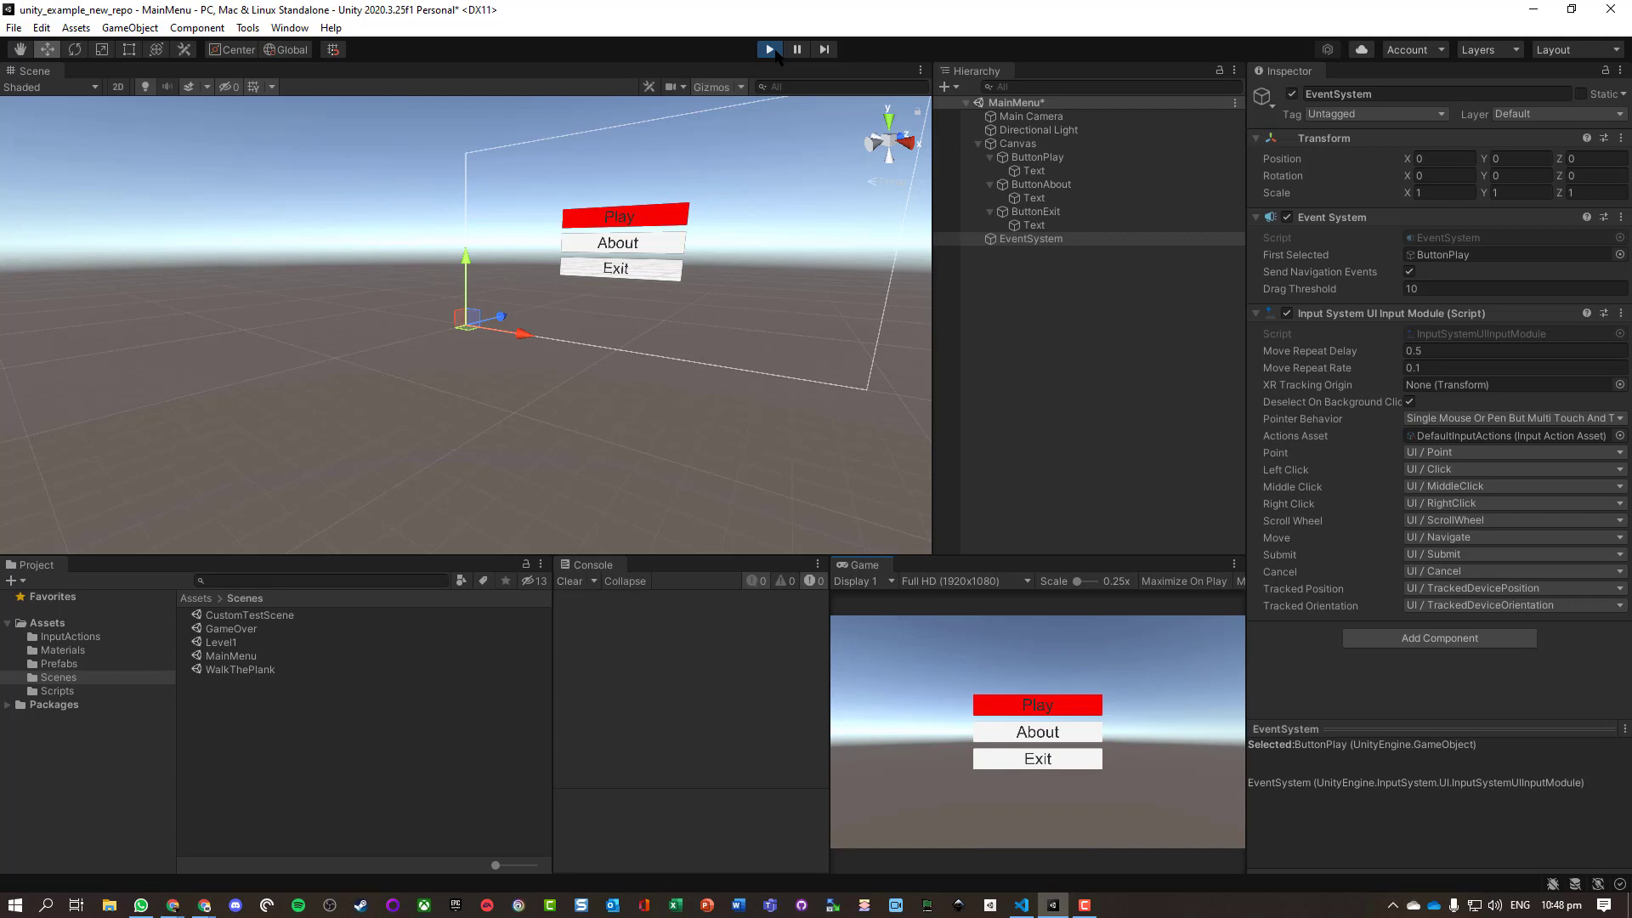
click(772, 51)
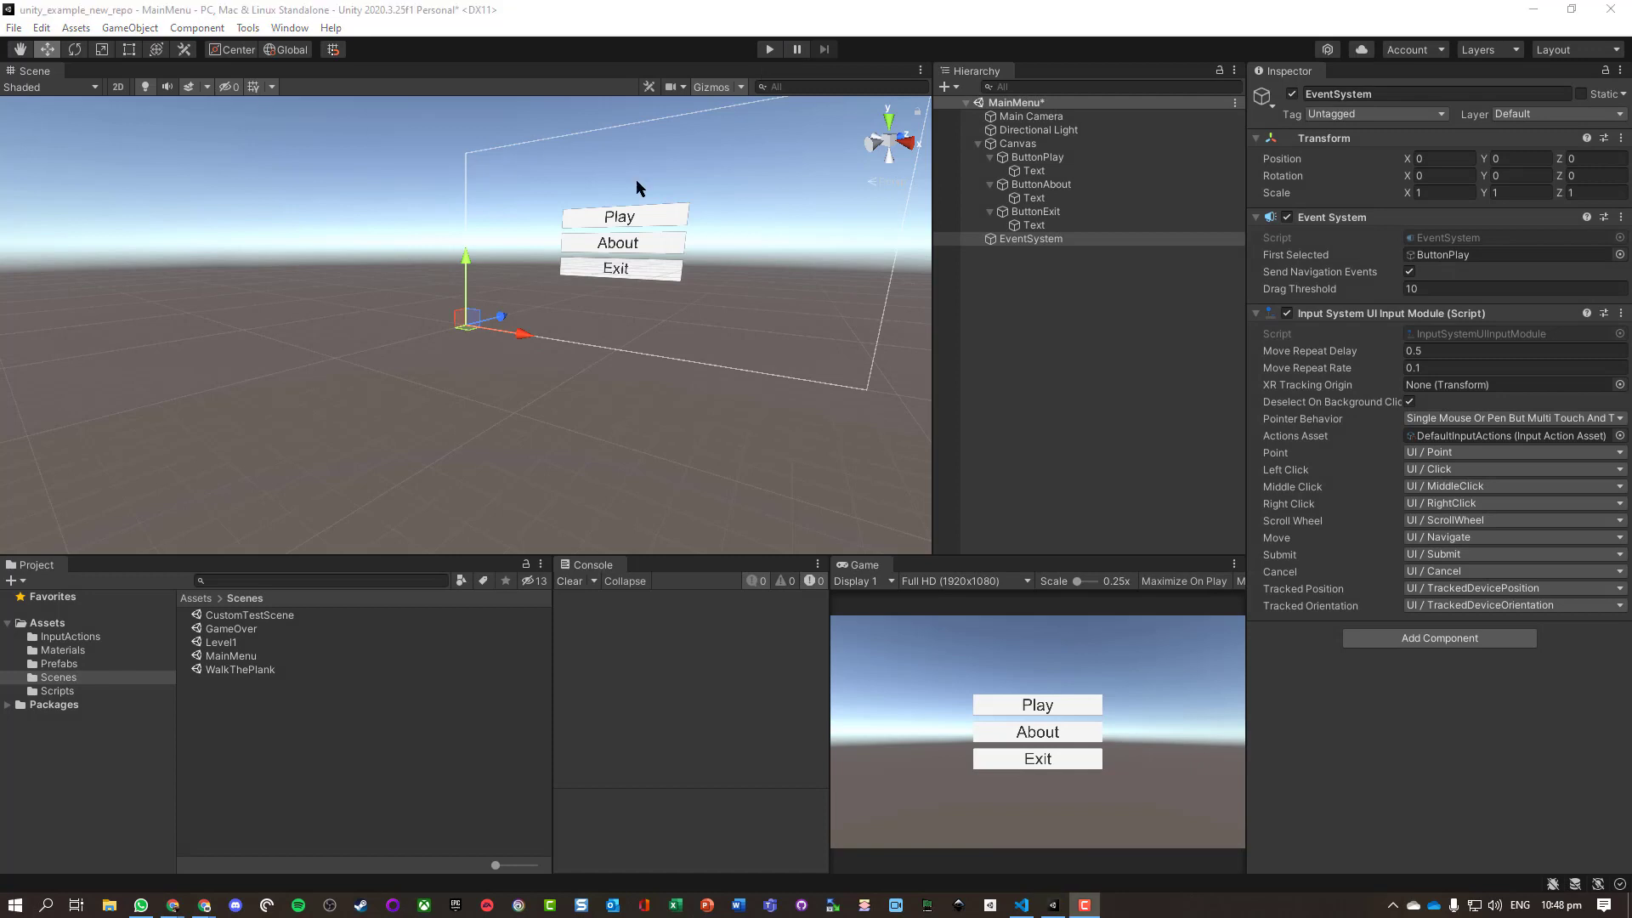
Step: Rename the Canvas object as CanvasMain and deactivate it
click(1090, 431)
click(1022, 144)
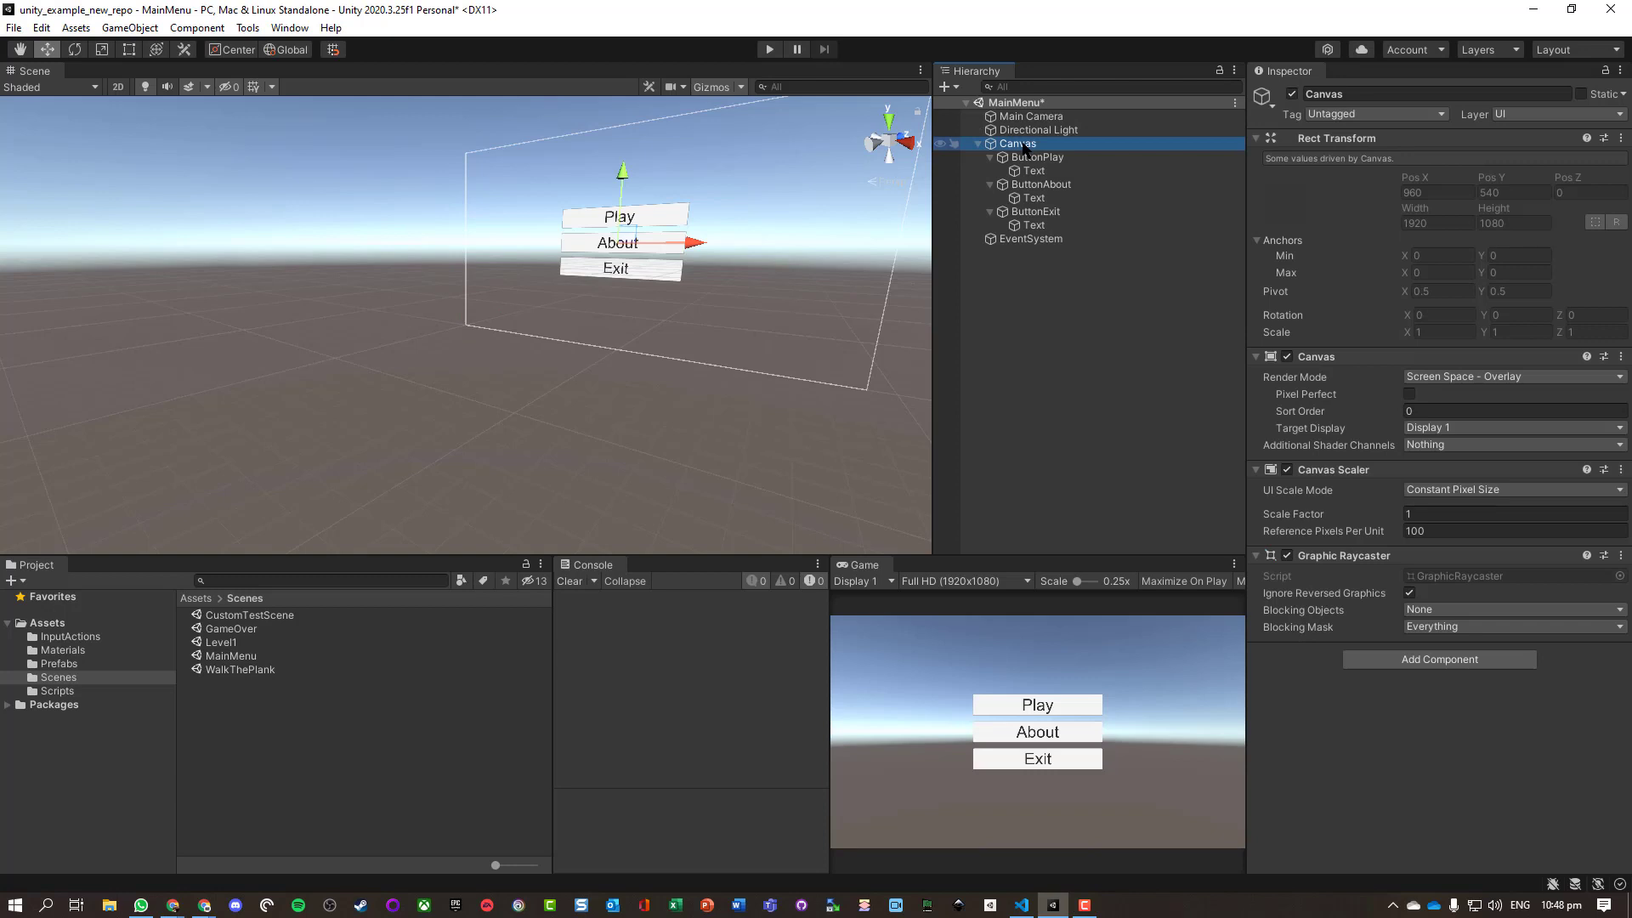
click(1023, 146)
key(End)
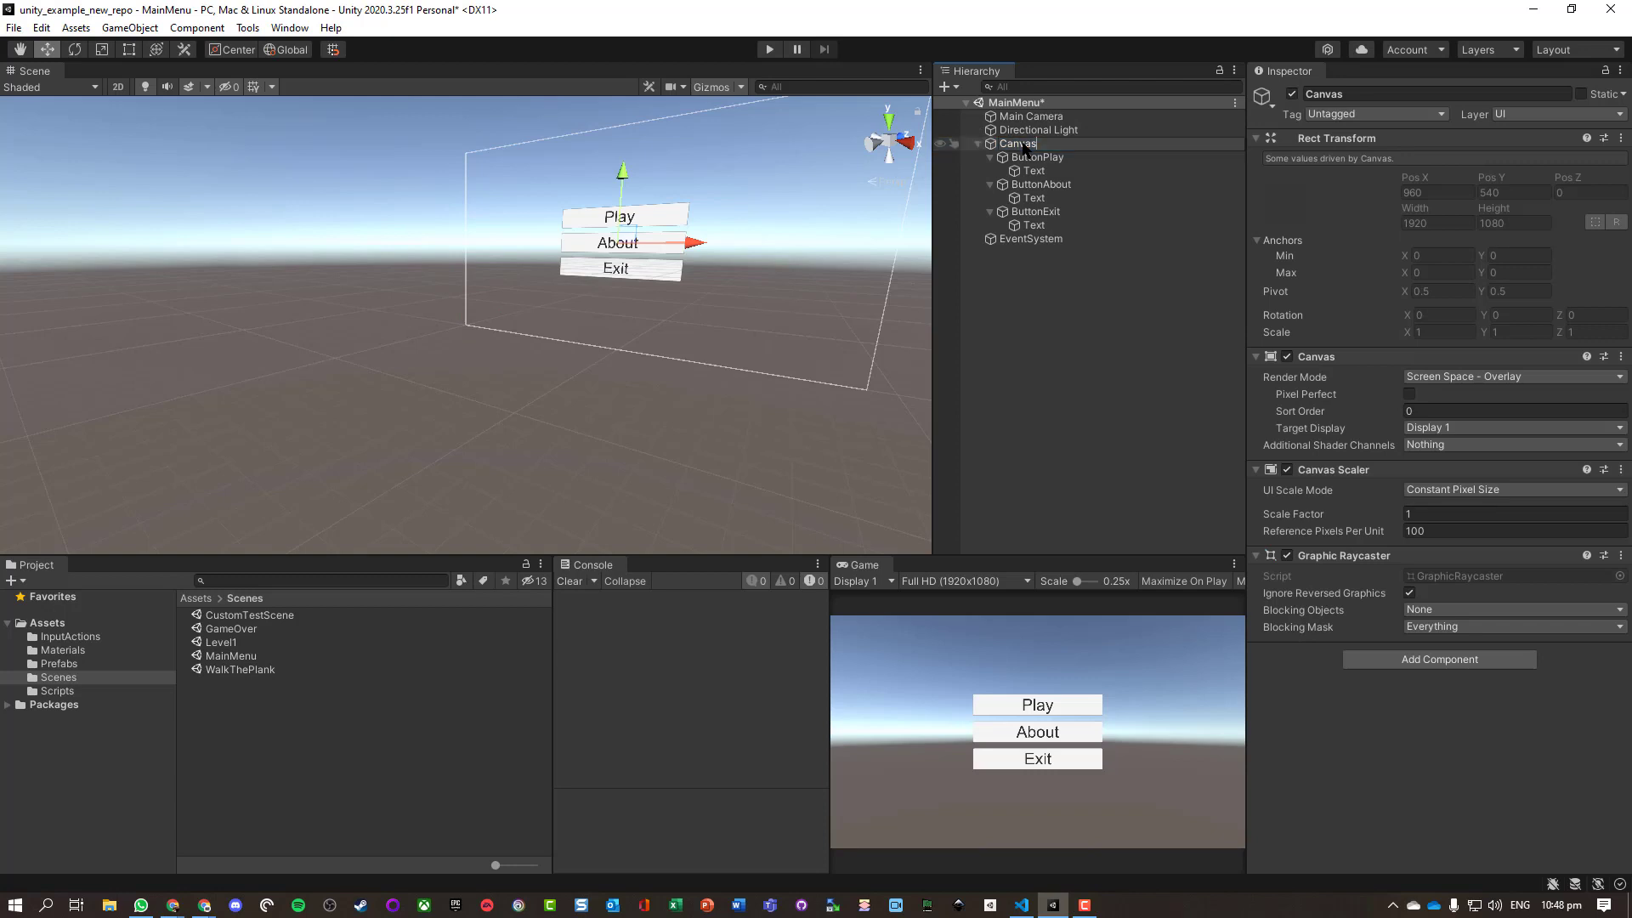
text(Main)
key(Return)
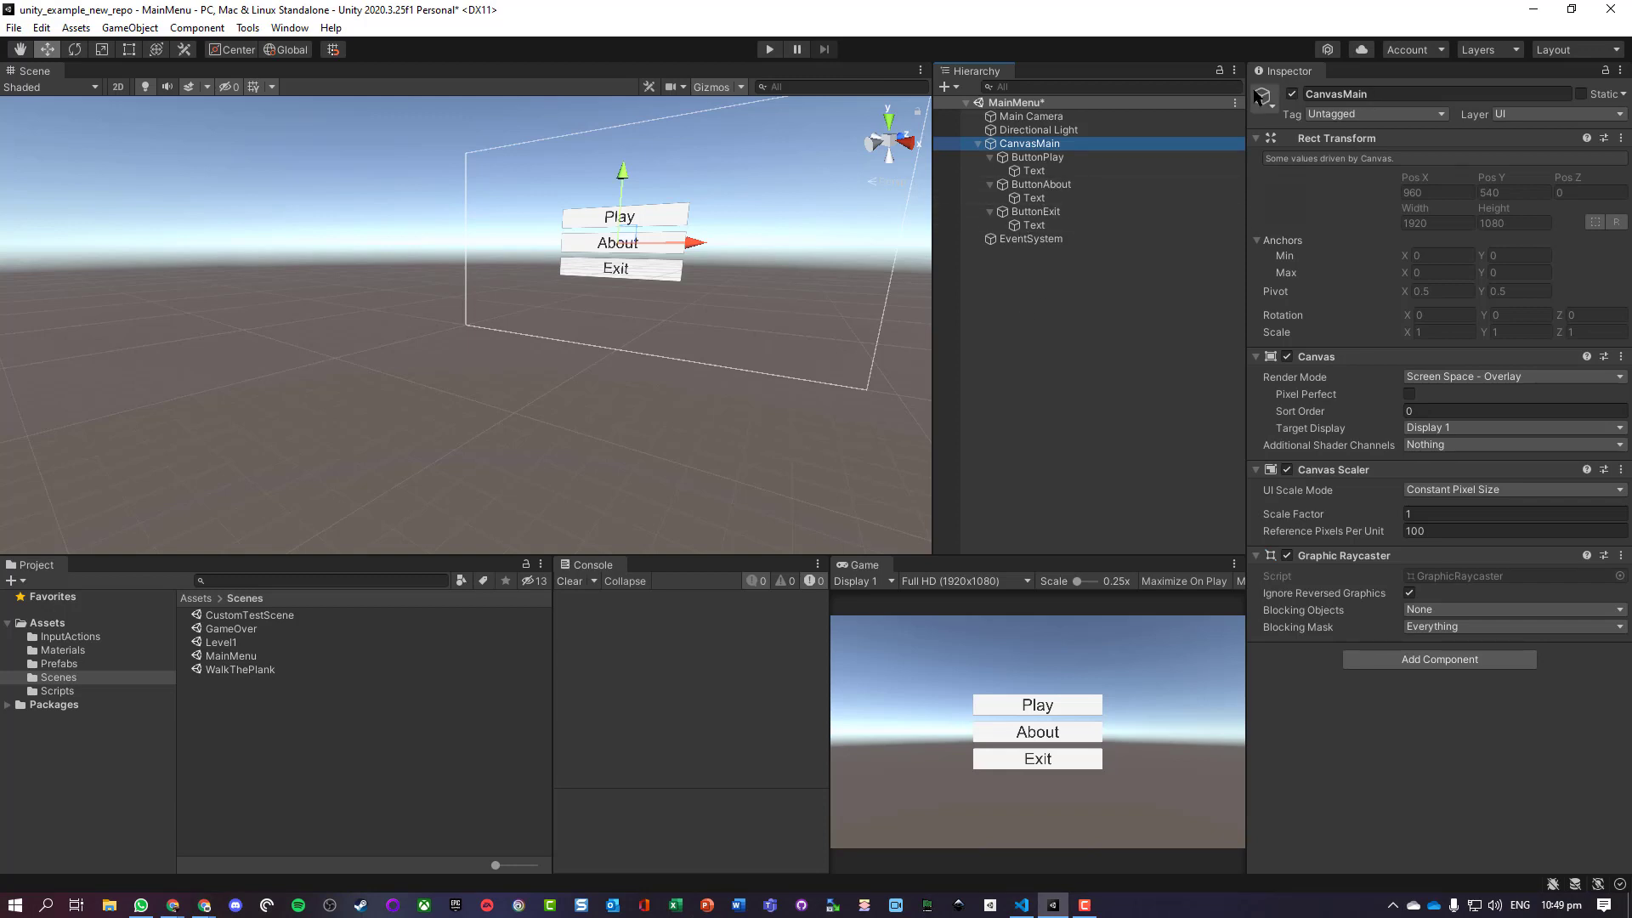
click(1290, 91)
click(1027, 317)
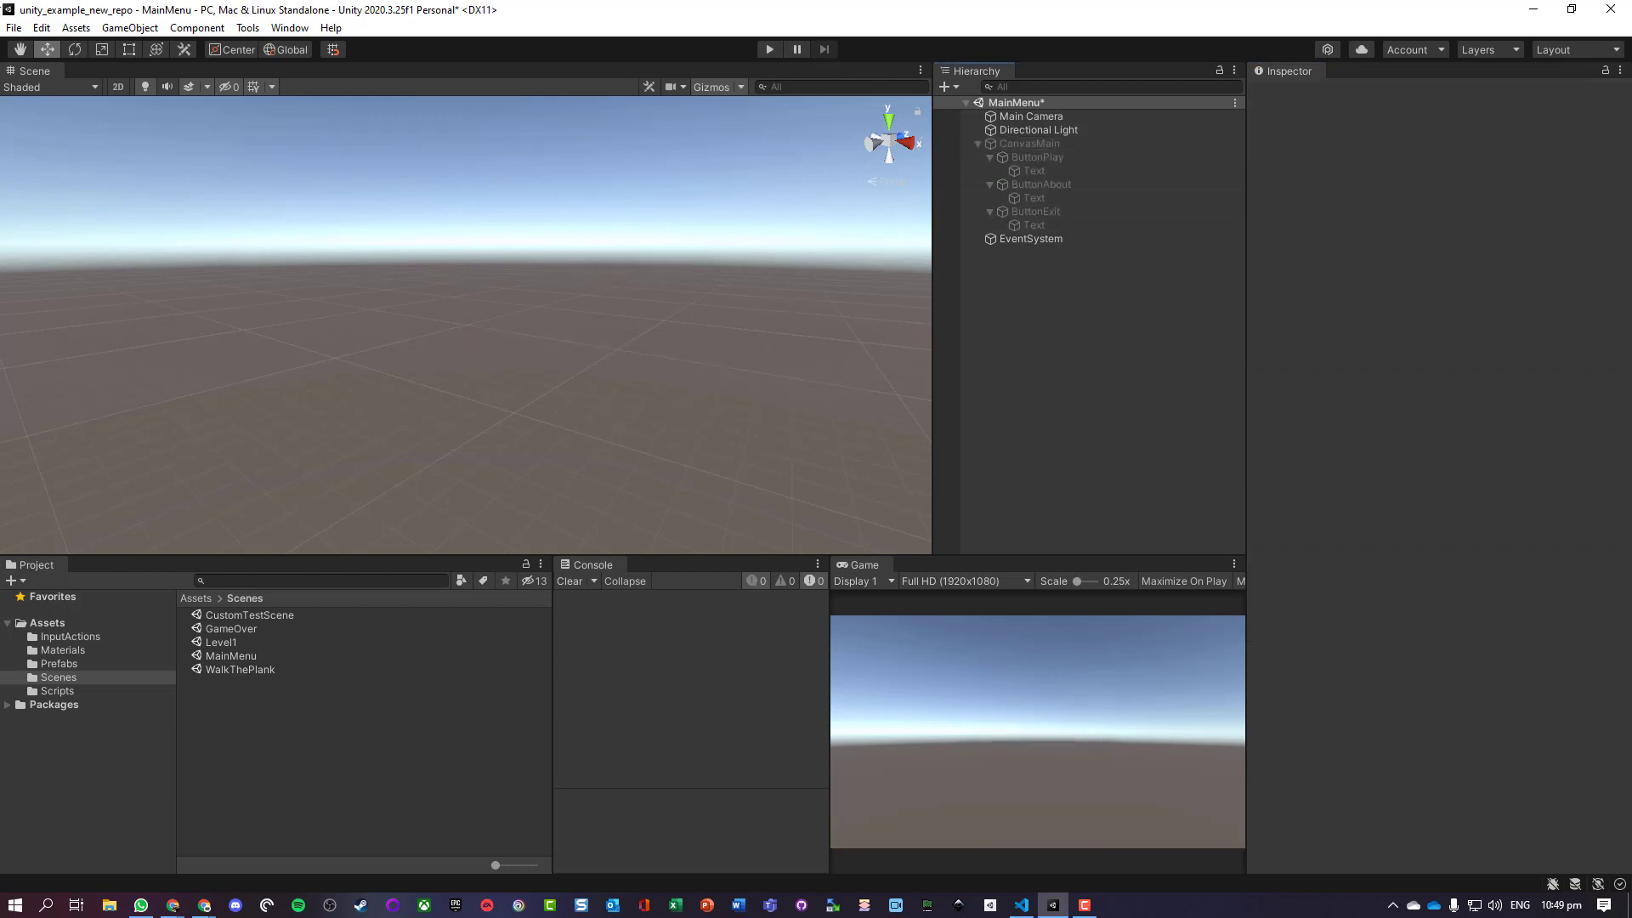
Step: Create a second UI canvas in the scene and name it CanvasAbout
click(74, 28)
click(154, 33)
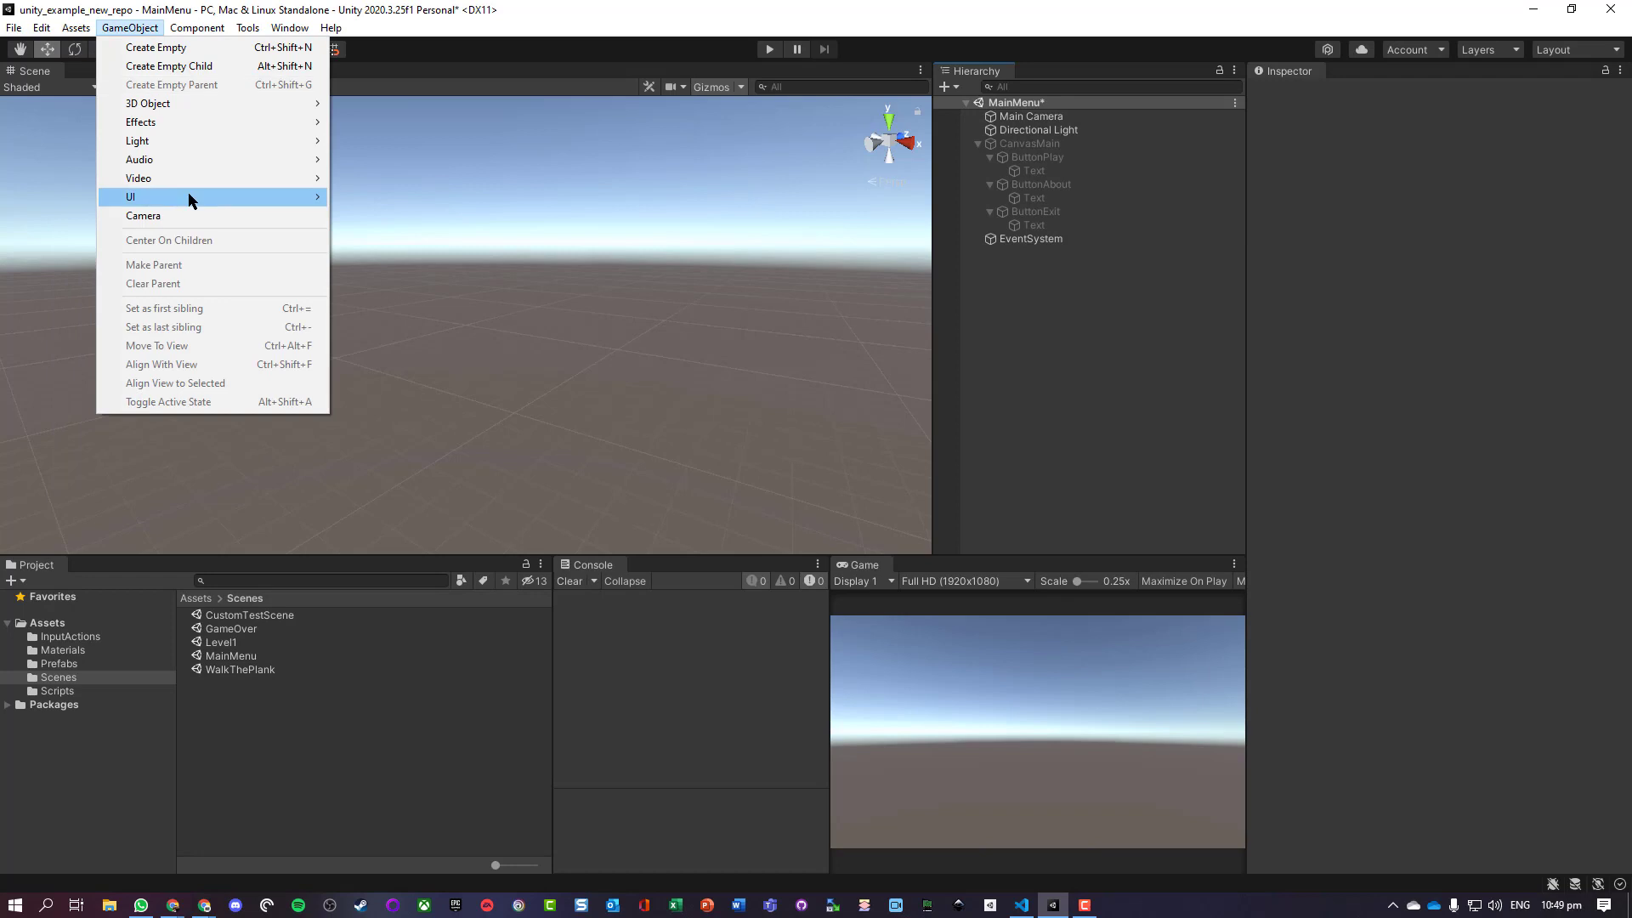
mouse_move(194, 199)
click(401, 378)
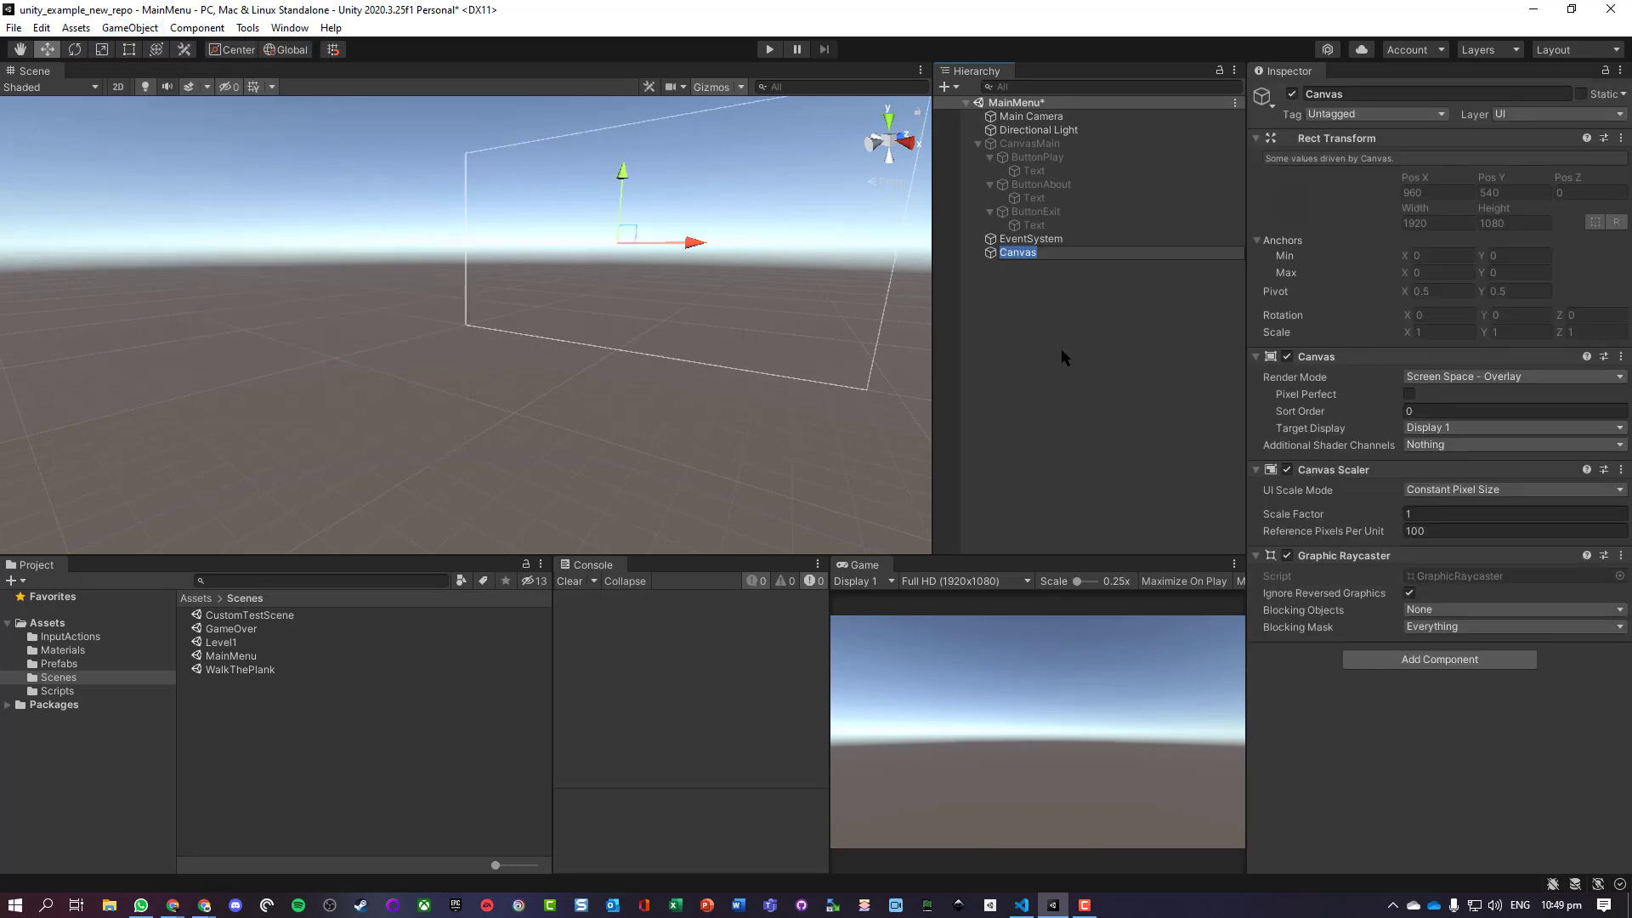
key(Right)
text(About)
key(Return)
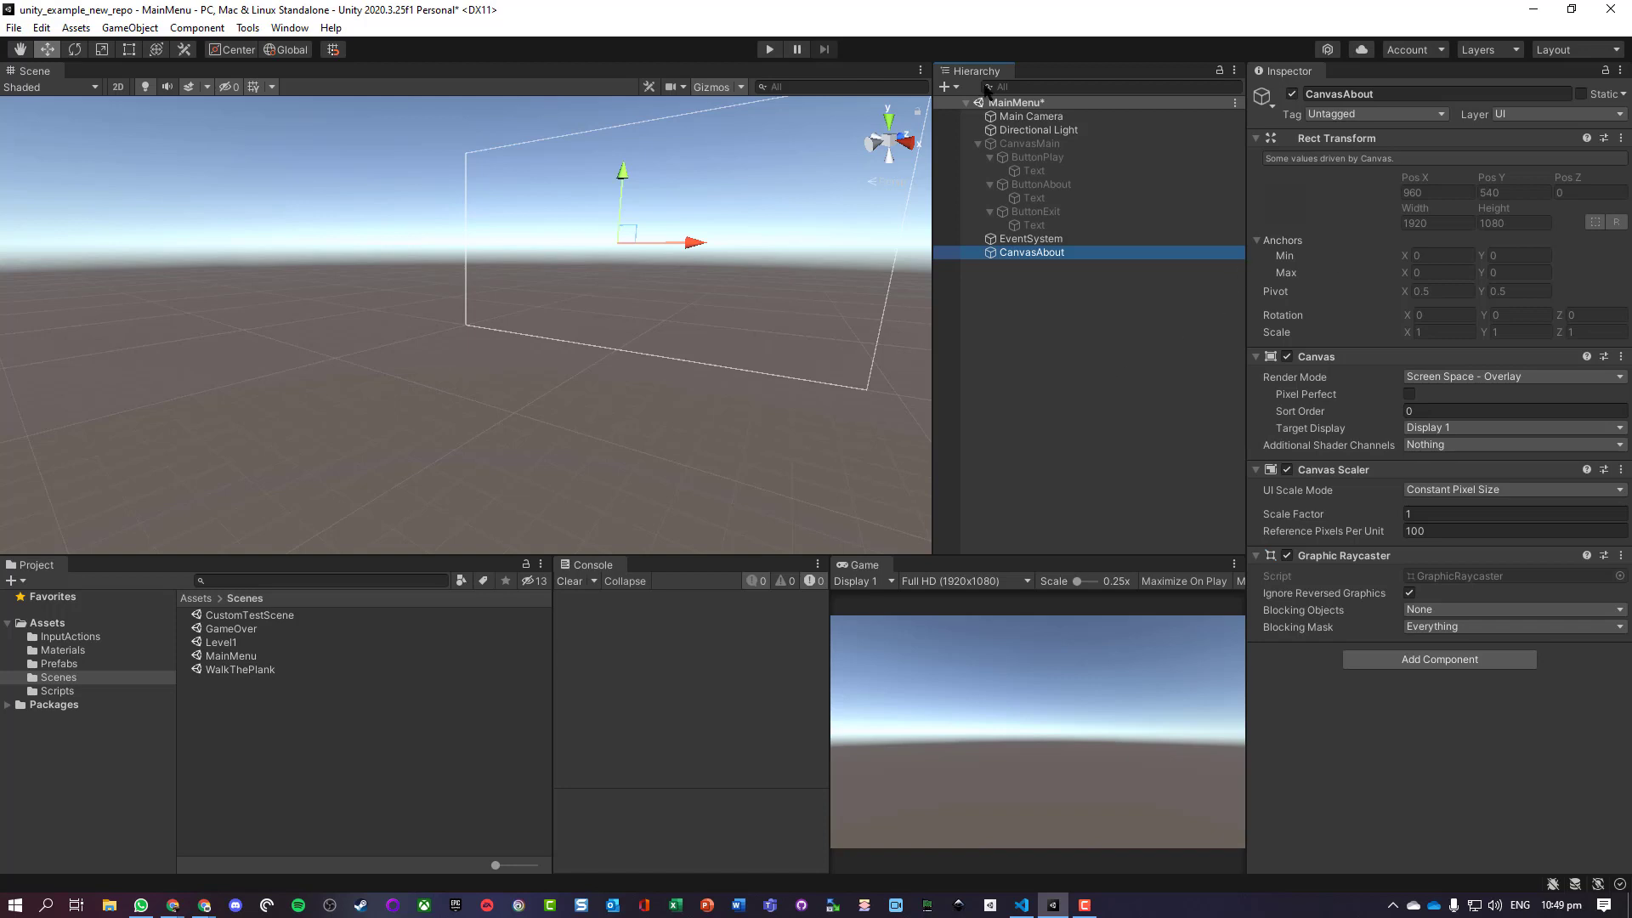
Step: Set CanvasMain's Canvas Scaler to Scale With Screen Size with a reference resolution of 1920 by 1080
click(1033, 145)
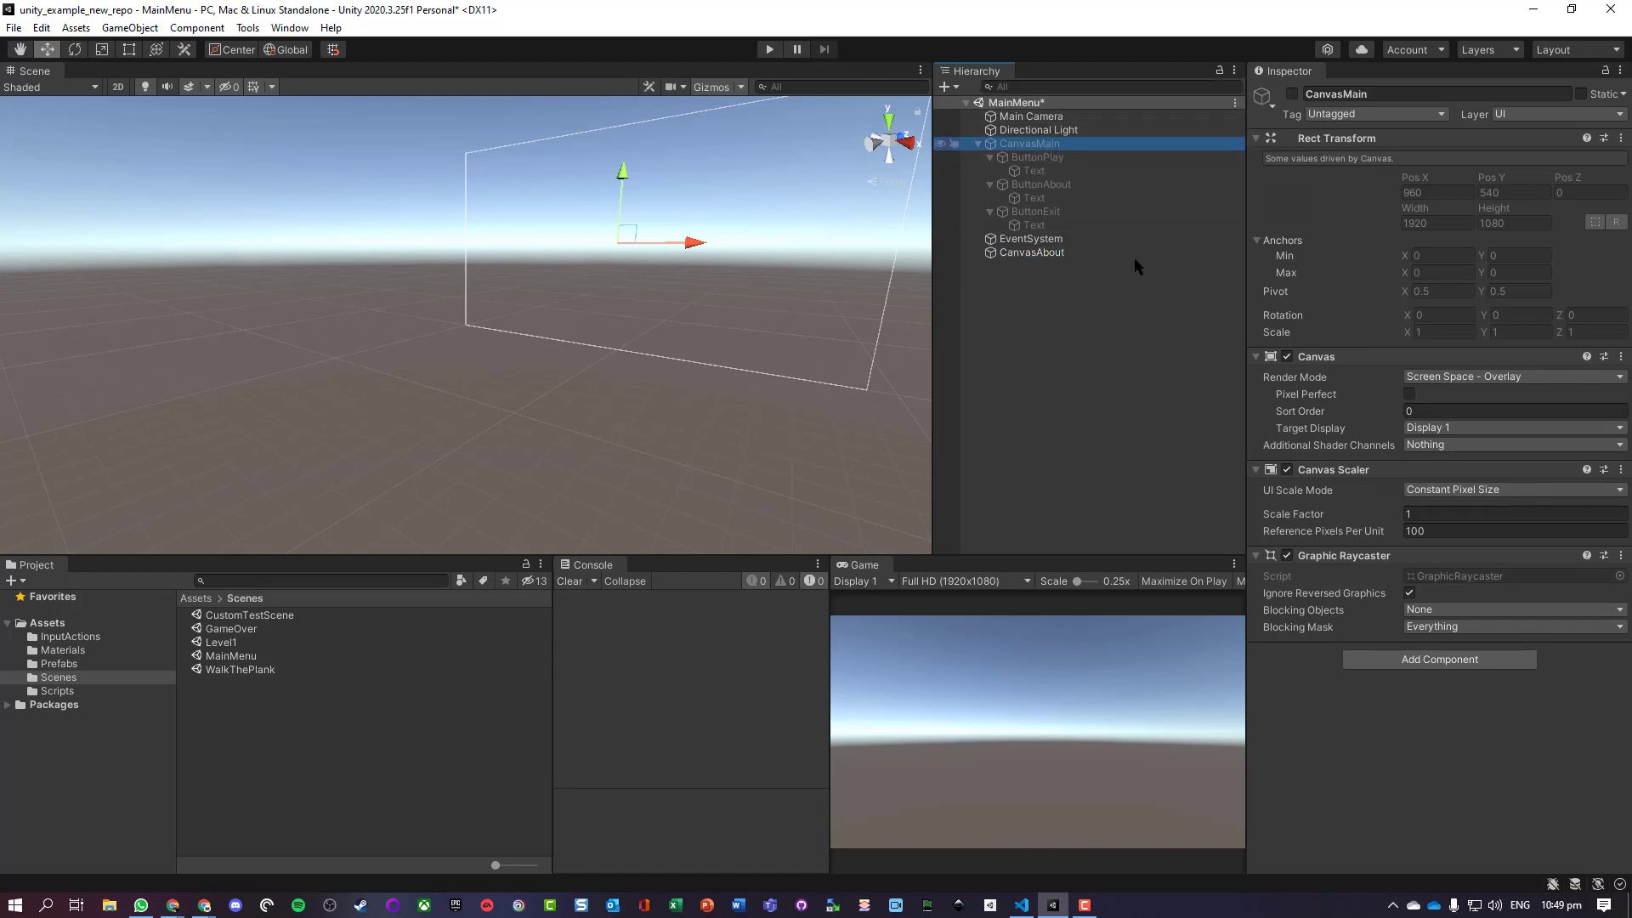
click(1463, 491)
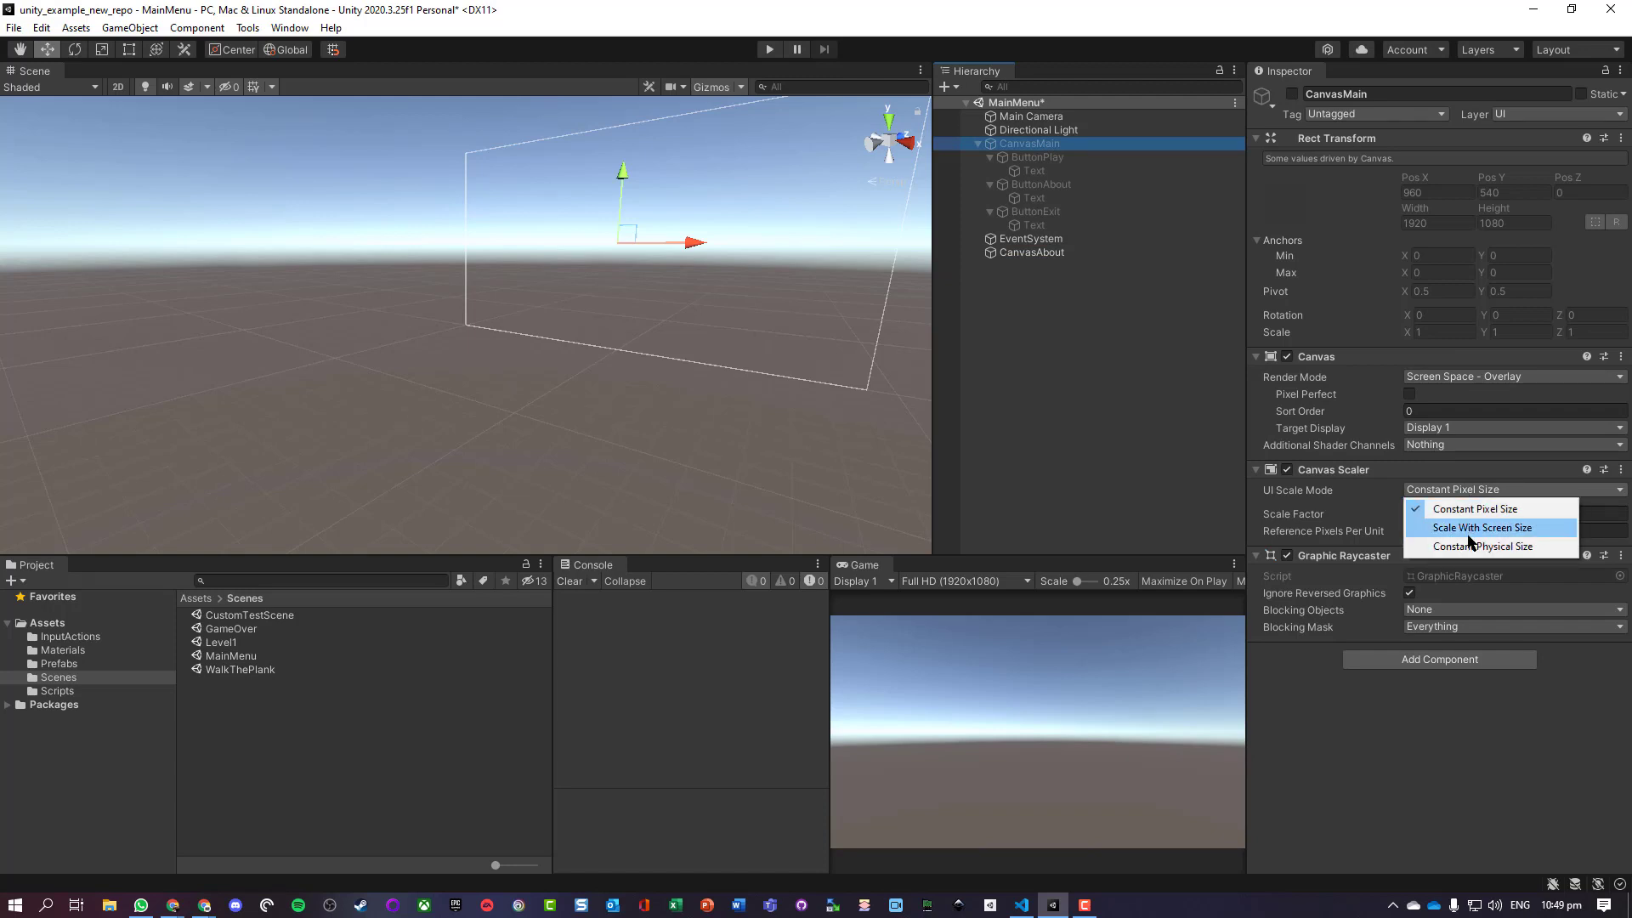
click(1470, 528)
click(1455, 514)
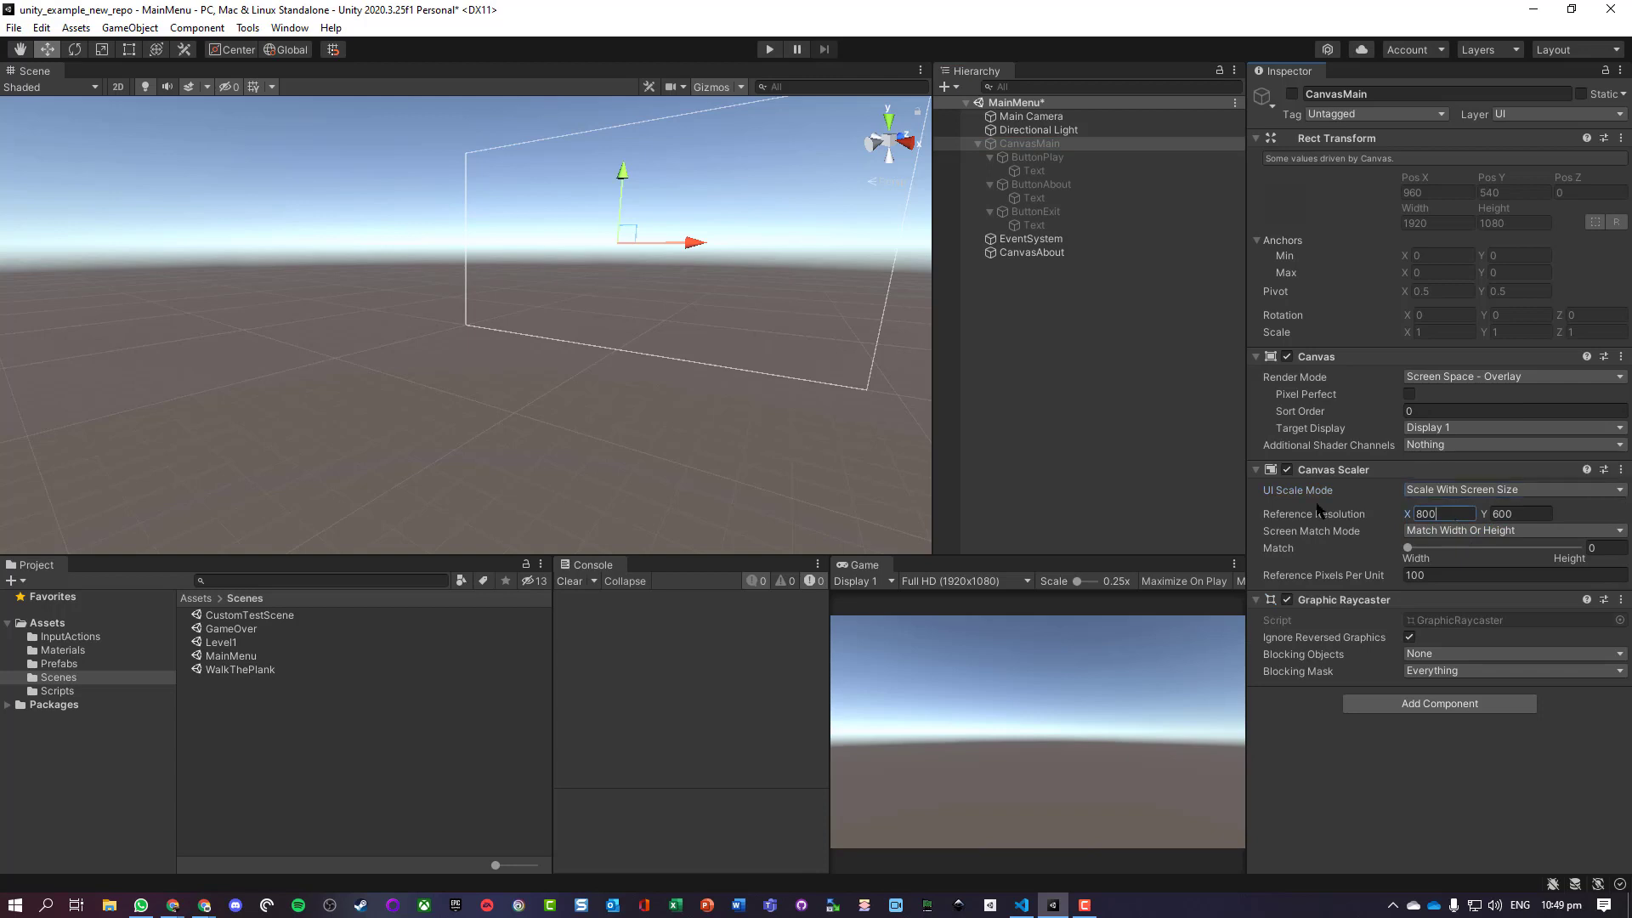
text(1920)
key(Tab)
text(10)
key(Tab)
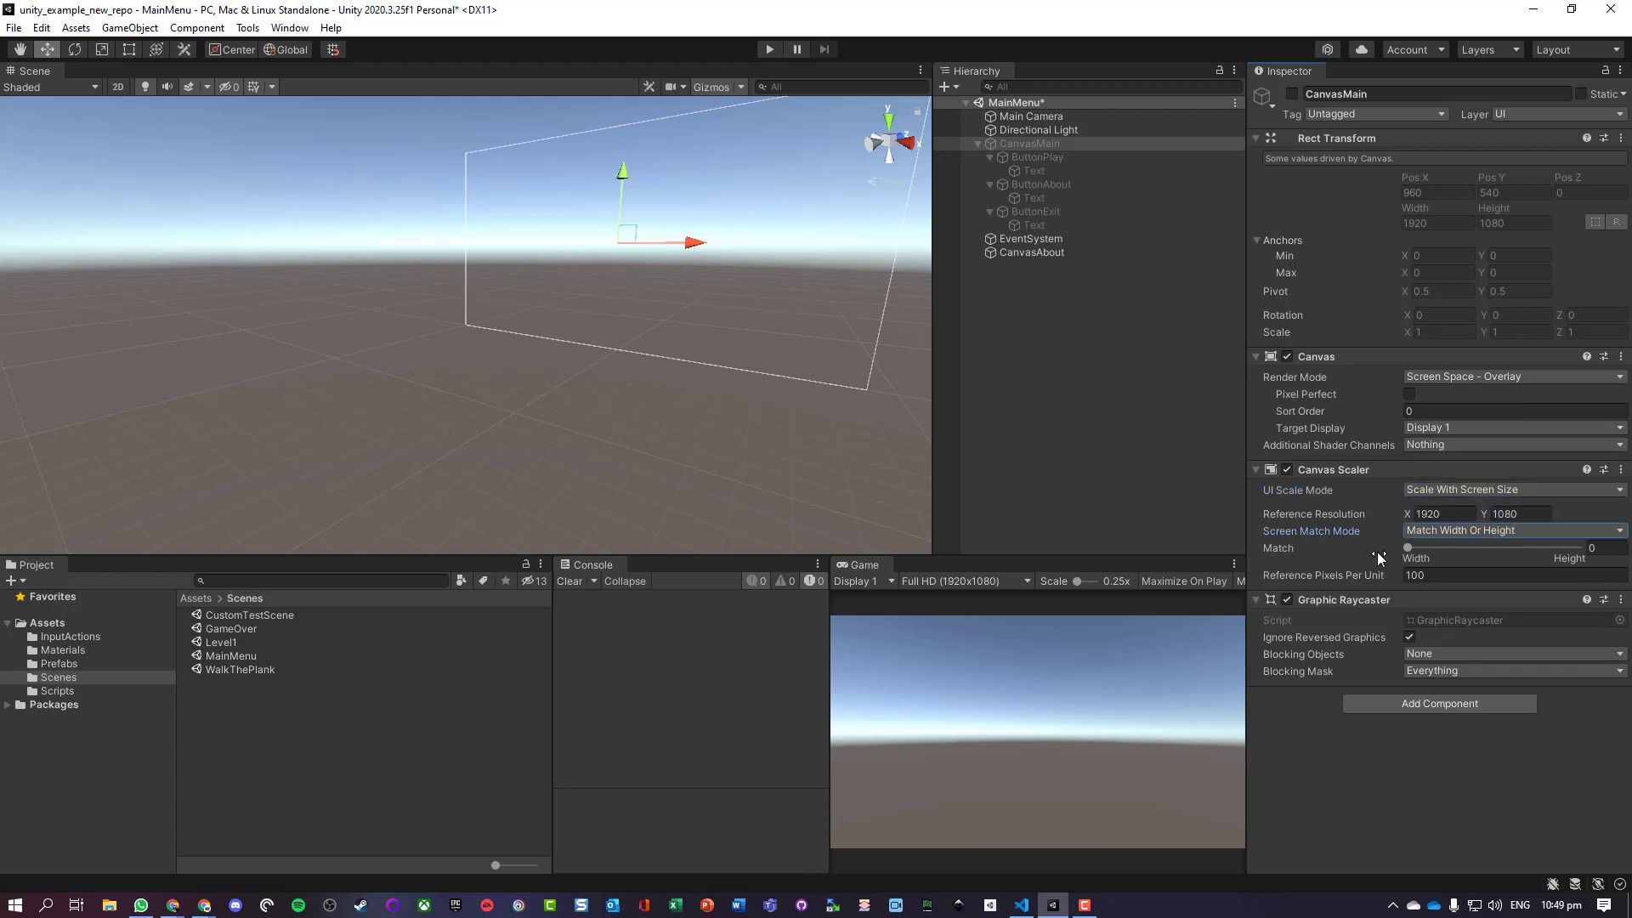
click(1419, 515)
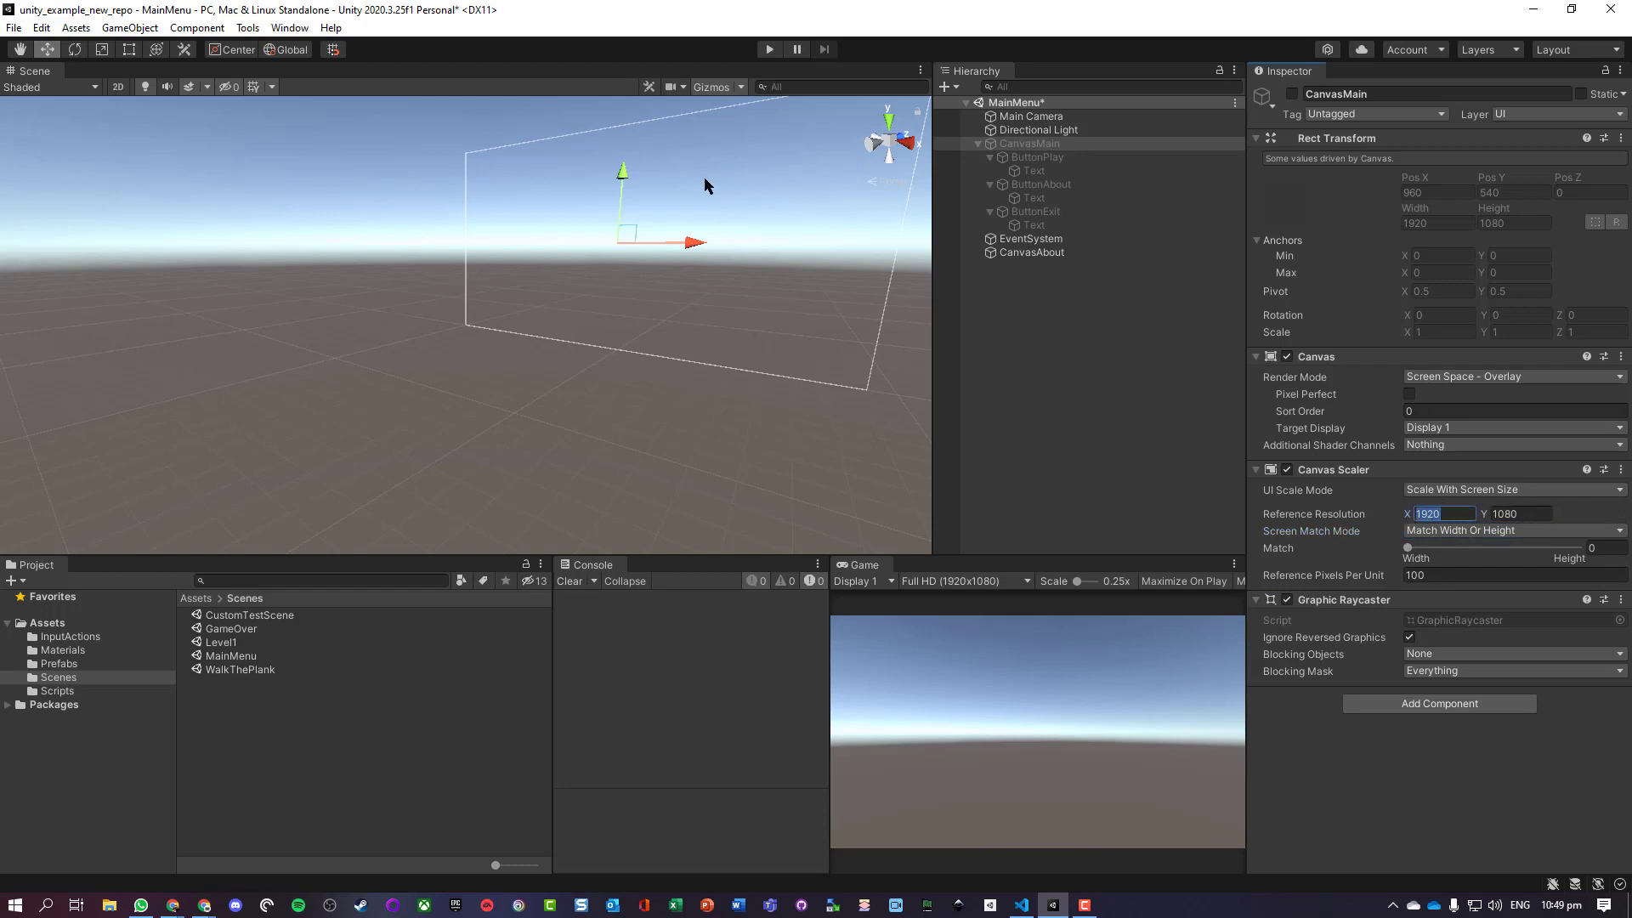
Step: Reactivate CanvasMain to check its buttons against the Game view's resolution setting, and deactivate the canvas again
click(1293, 93)
click(1292, 94)
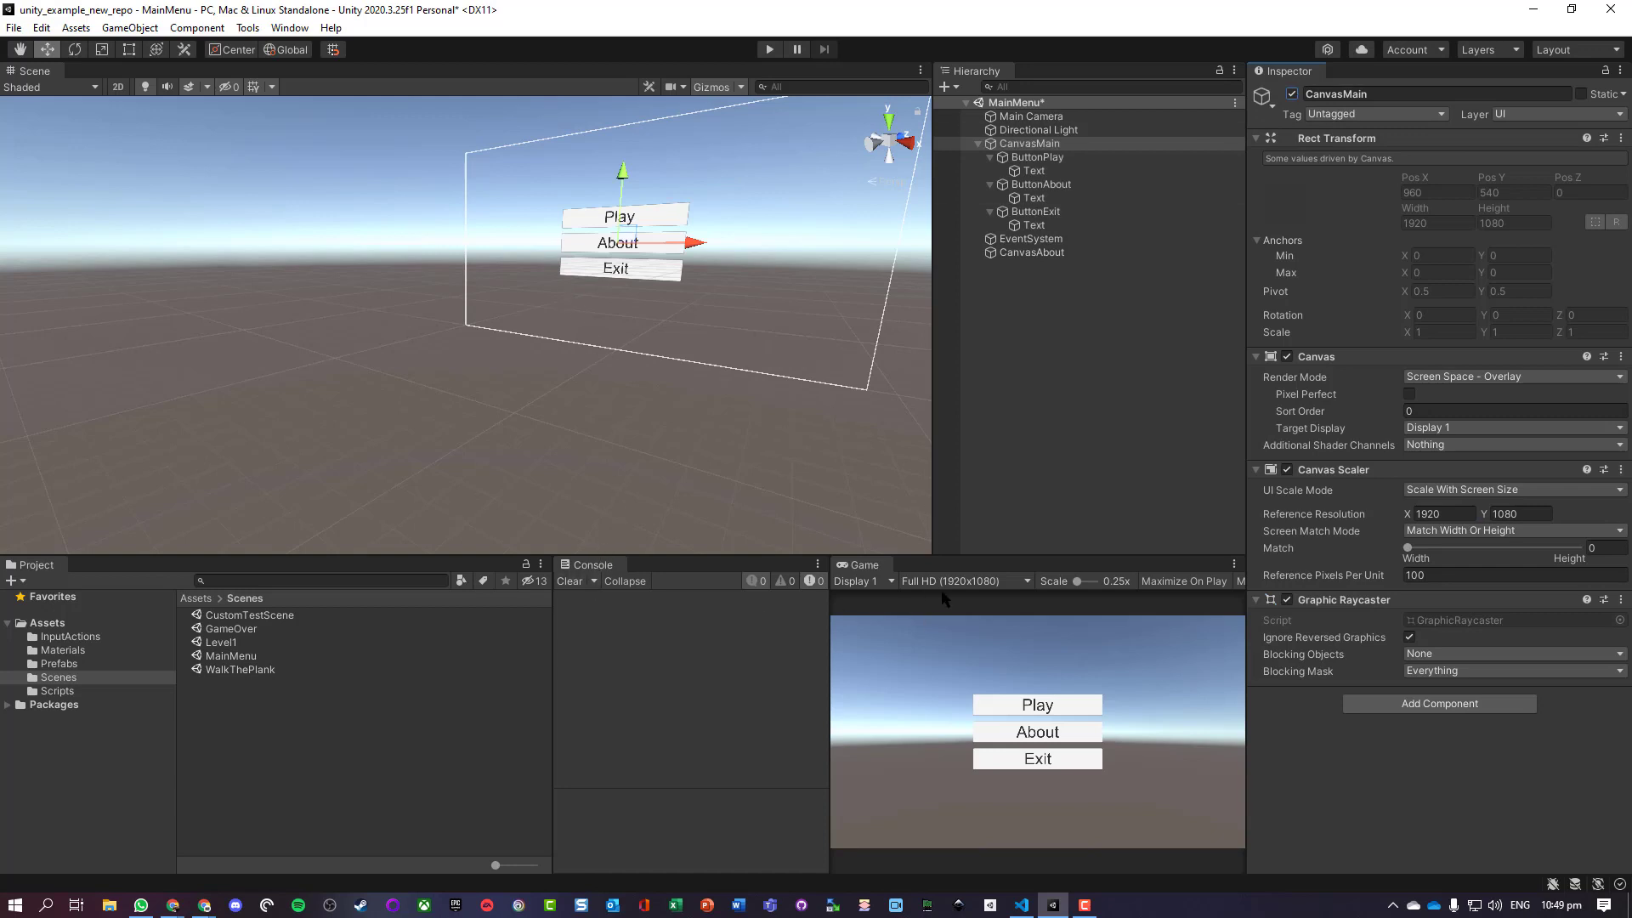
click(879, 567)
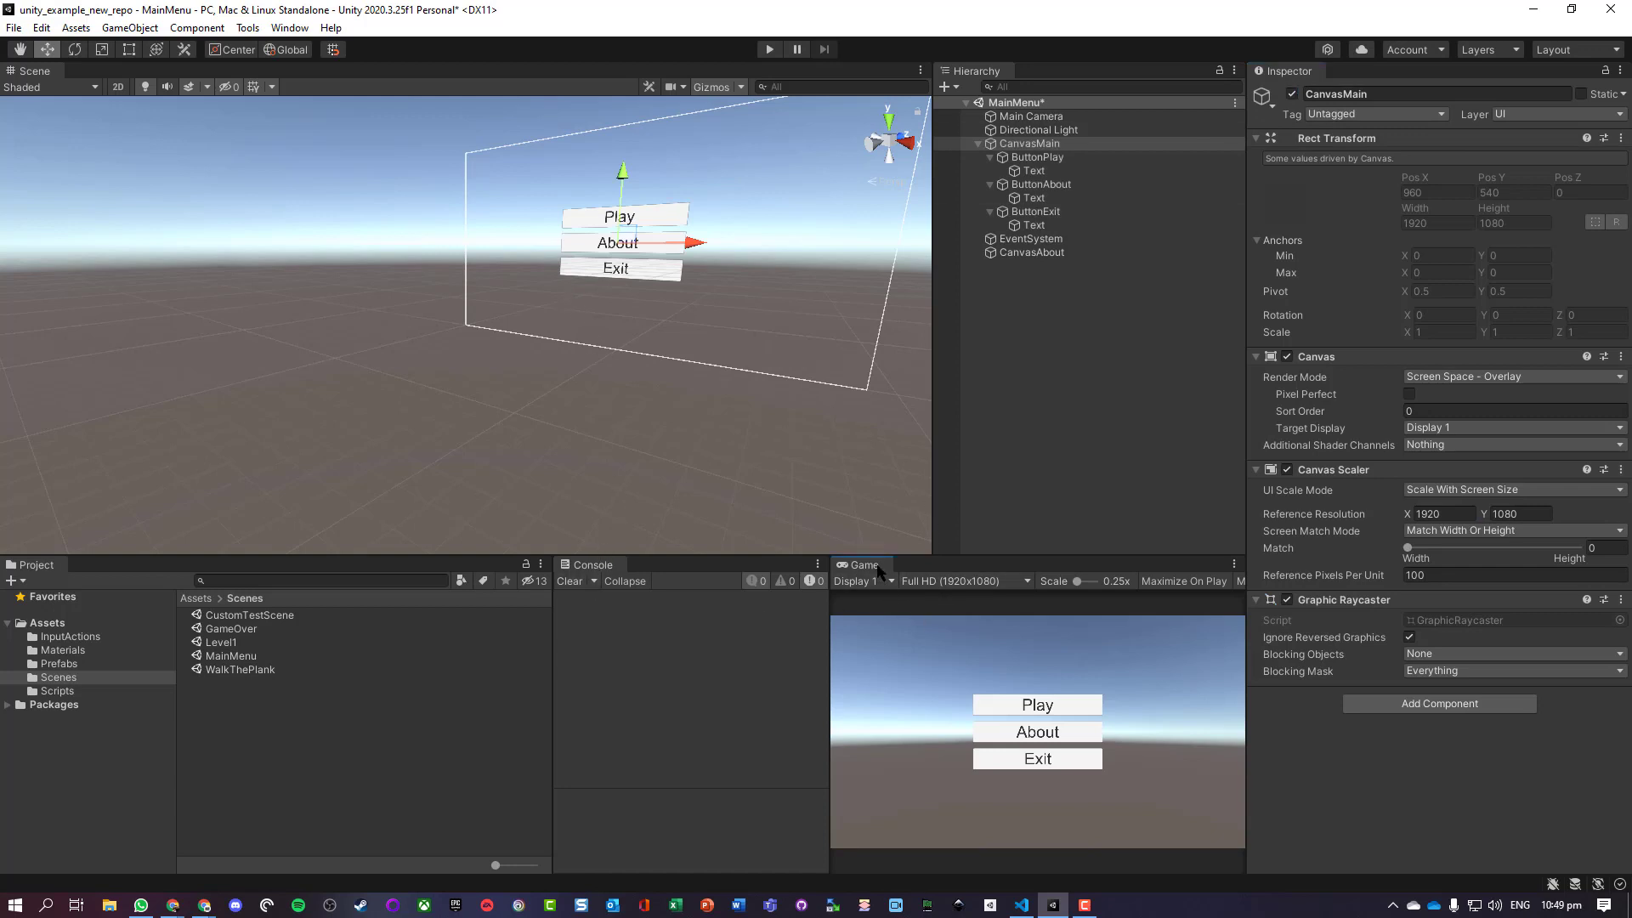
click(964, 583)
click(966, 685)
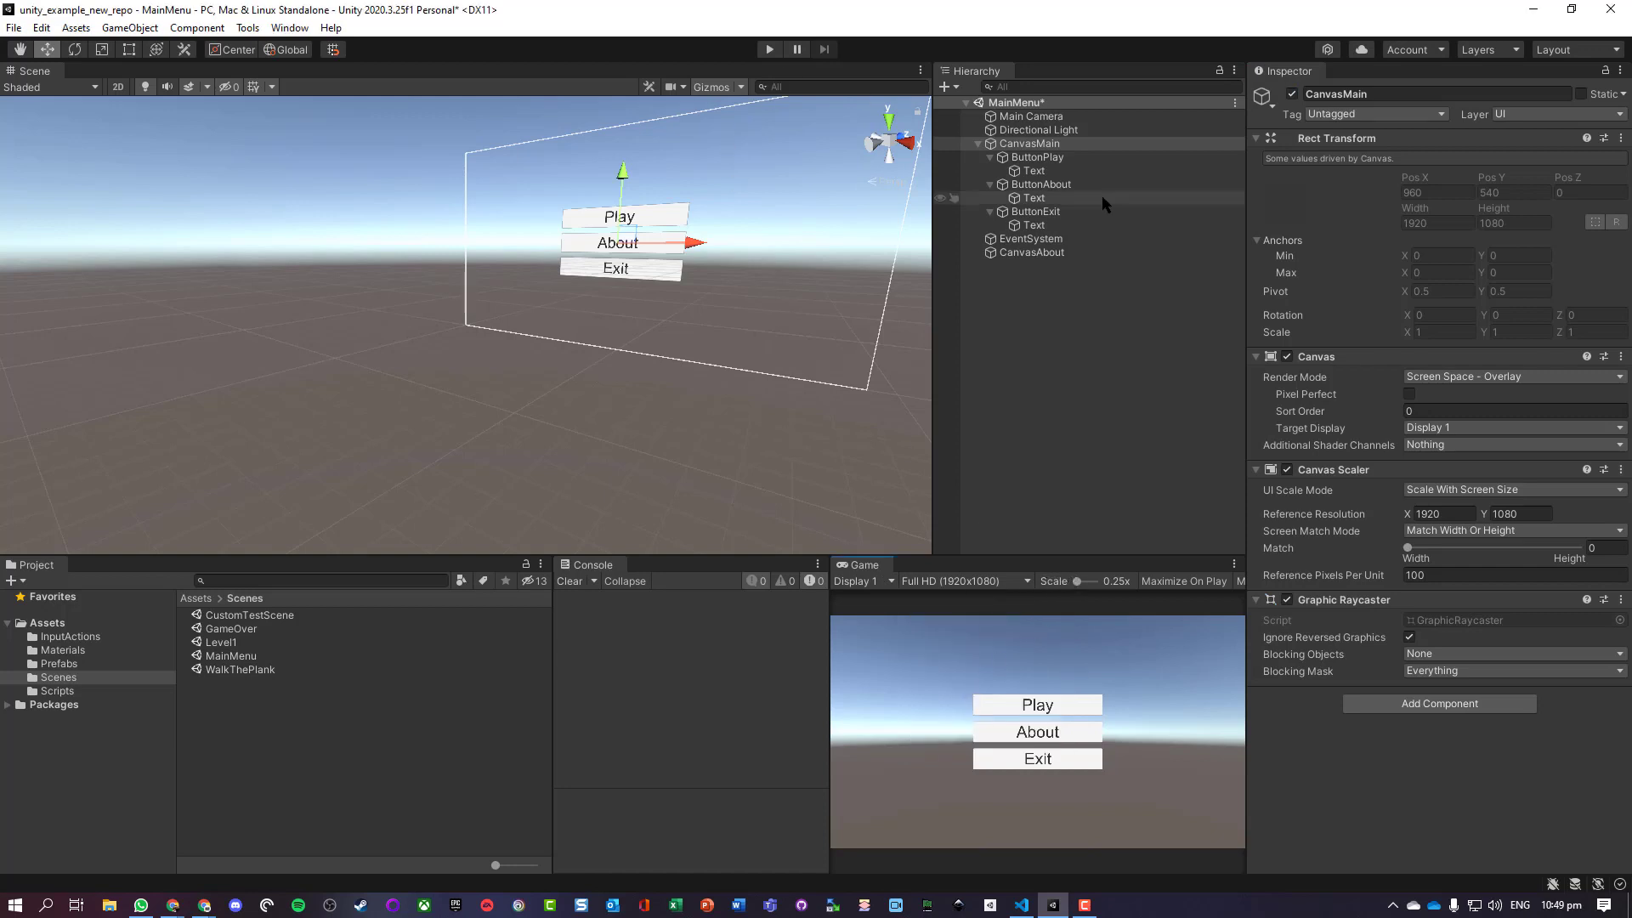
click(1033, 143)
click(1290, 94)
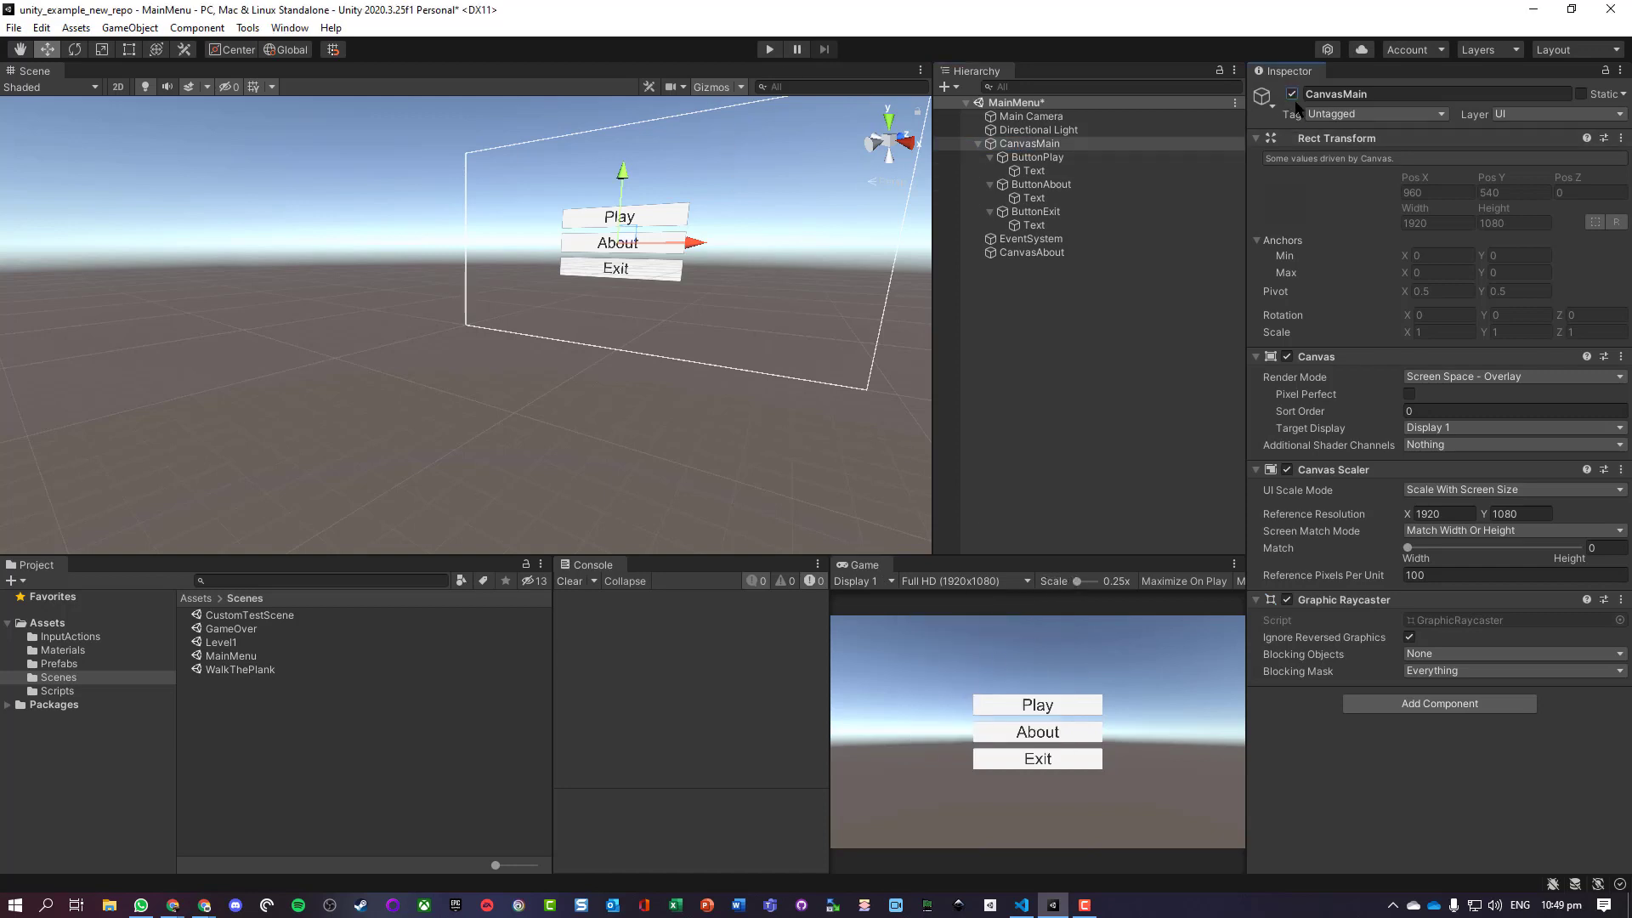
Step: Set CanvasAbout's Canvas Scaler to Scale With Screen Size with a reference resolution of 1920 by 1080
click(1025, 252)
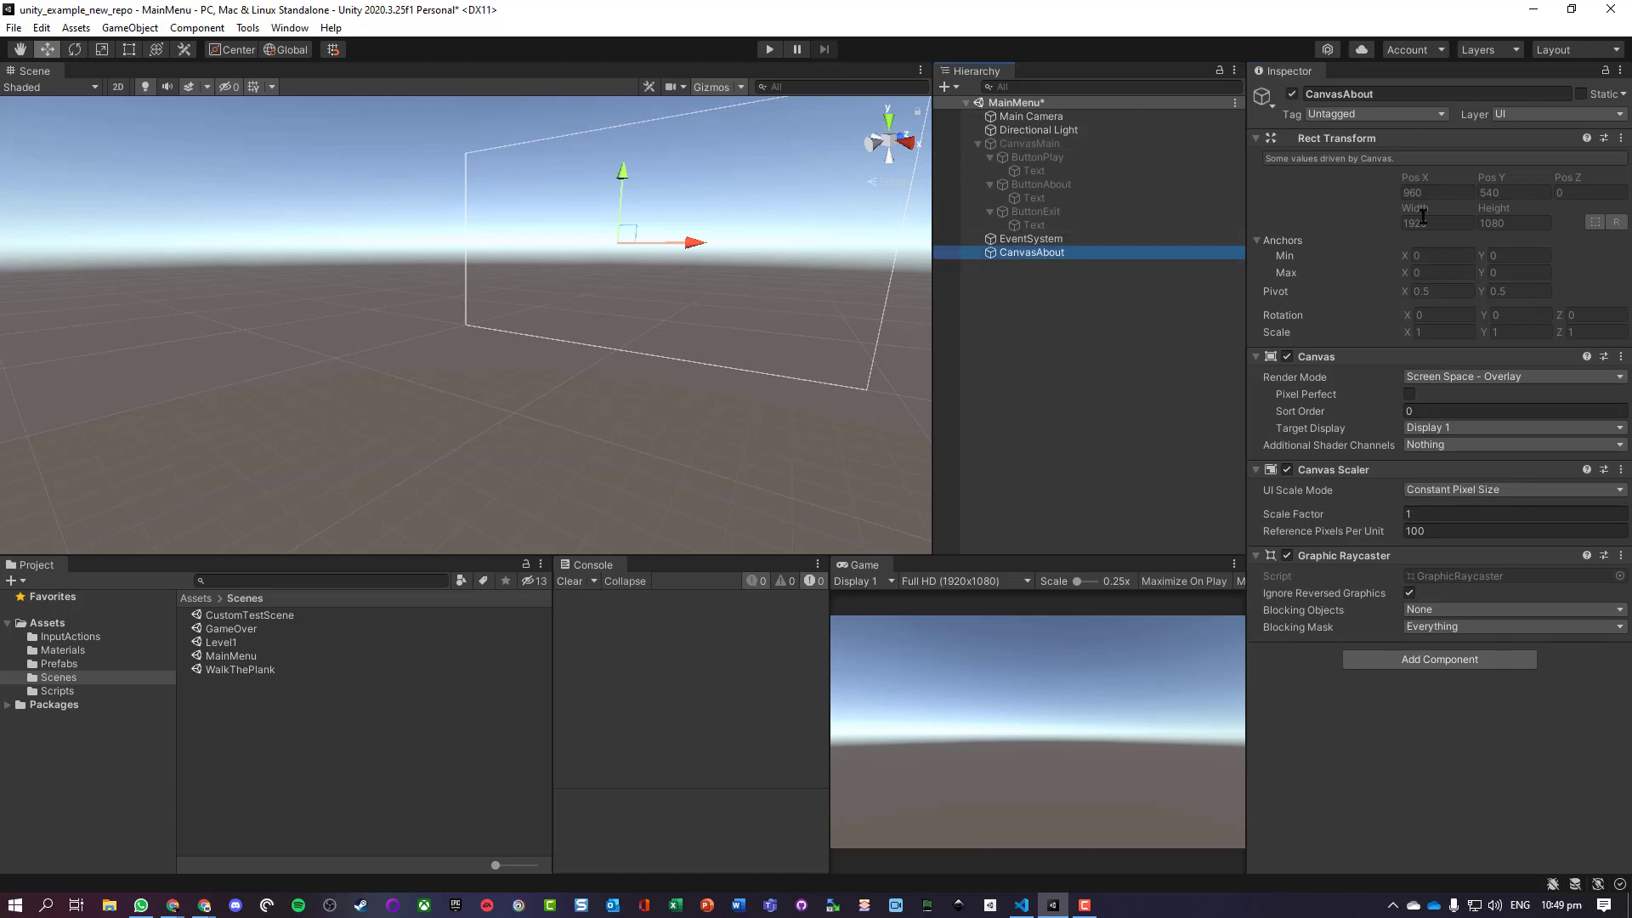
click(1453, 490)
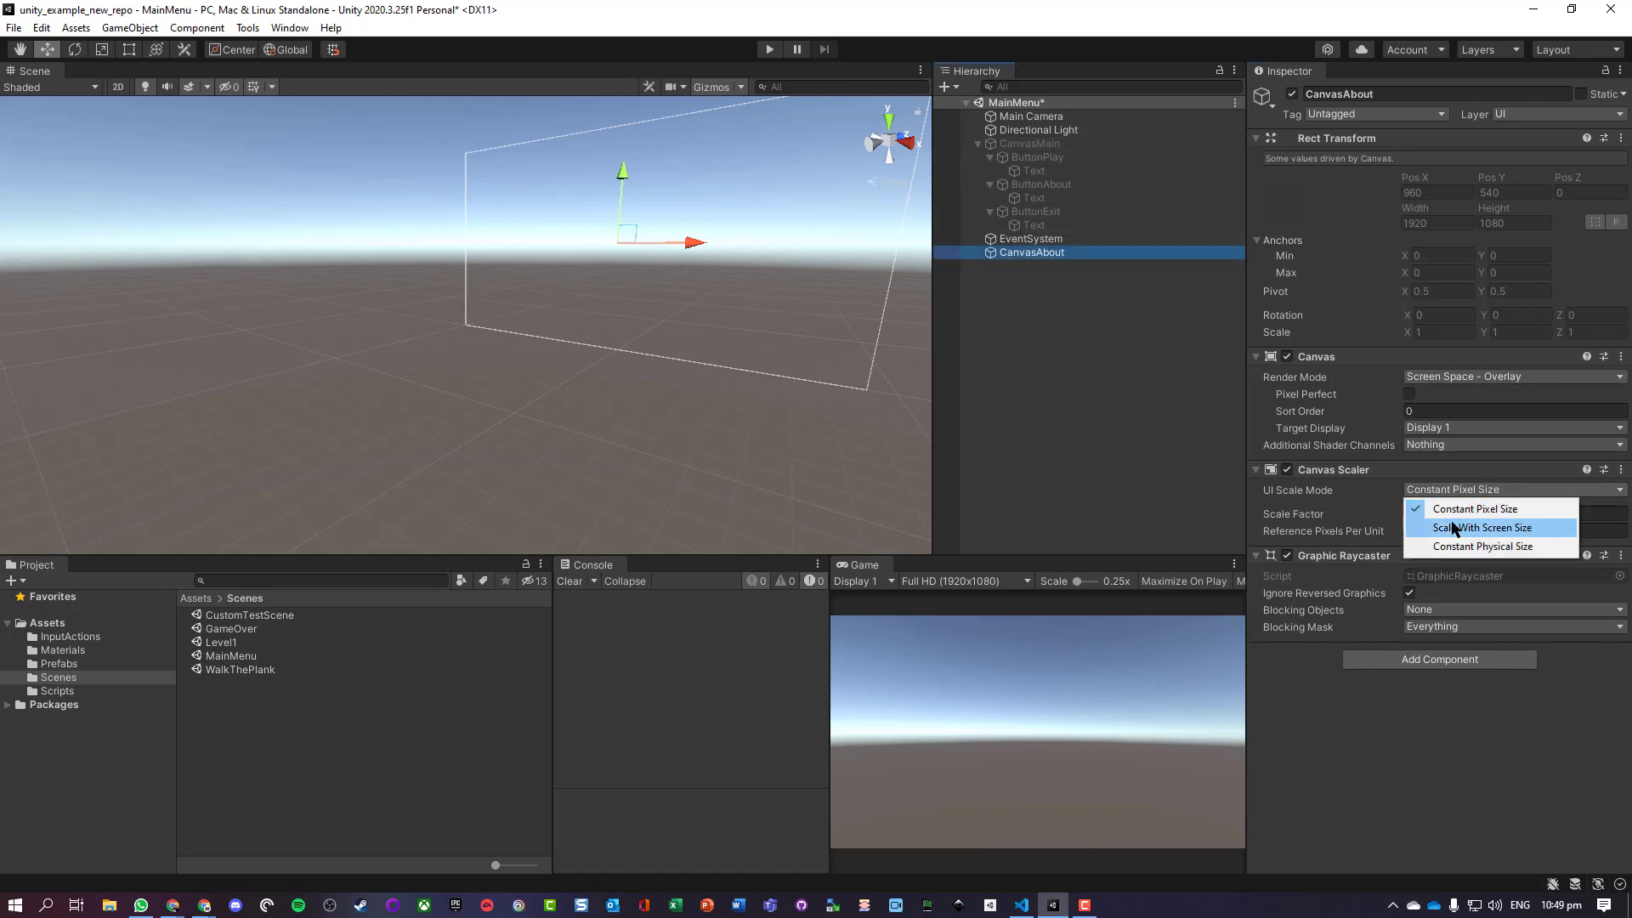
click(1453, 528)
click(1446, 513)
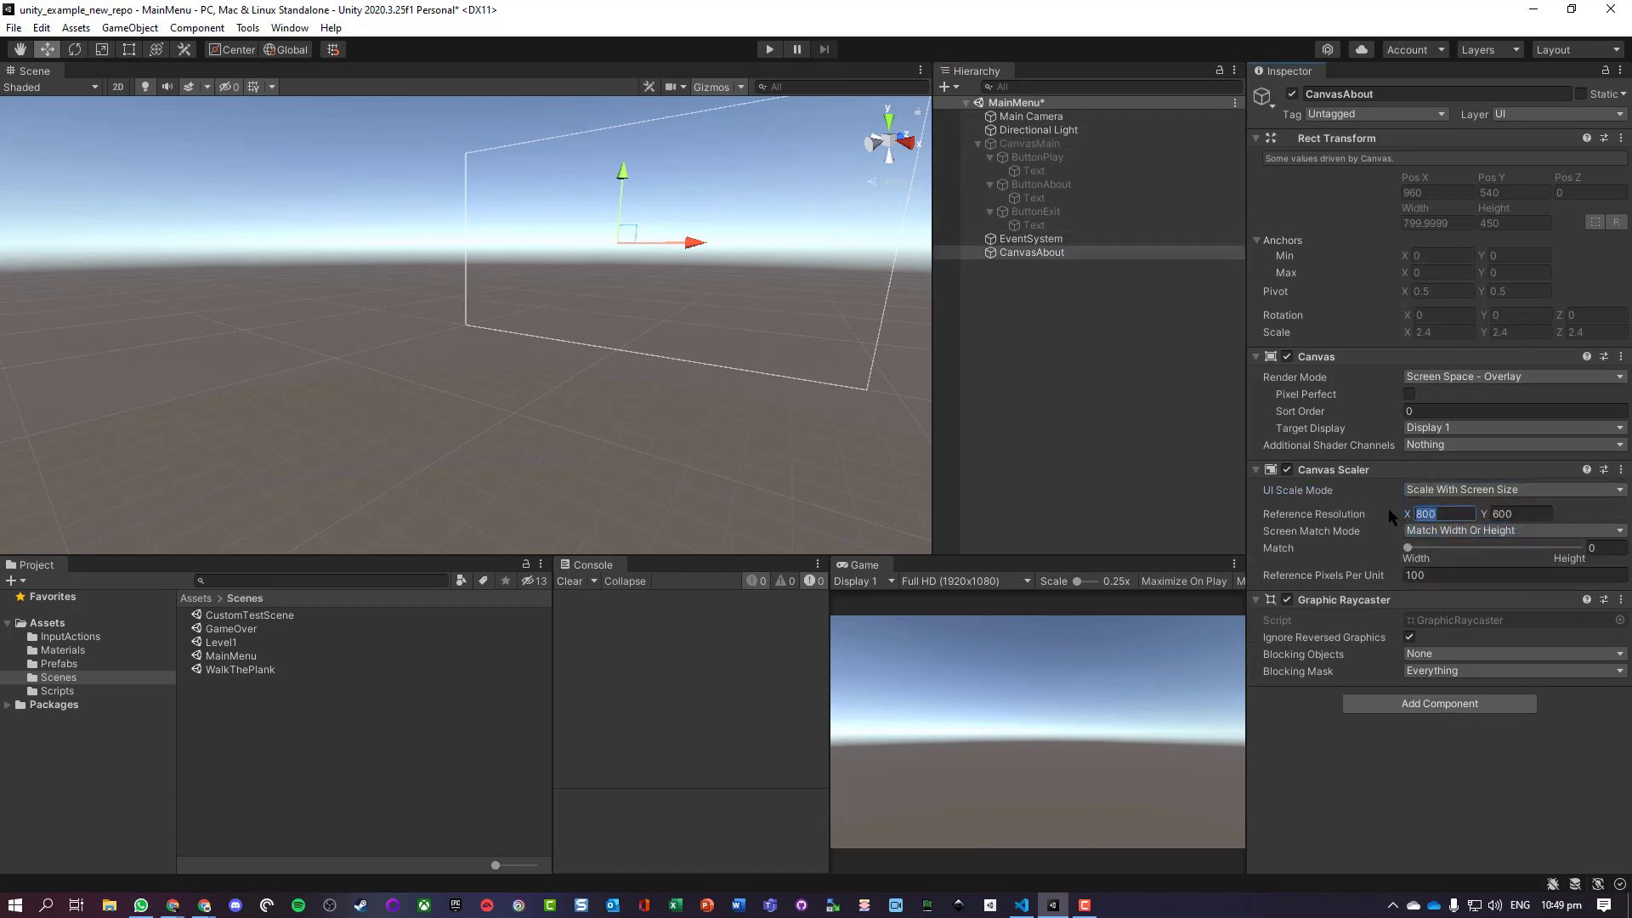
text(1920)
key(Tab)
text(1)
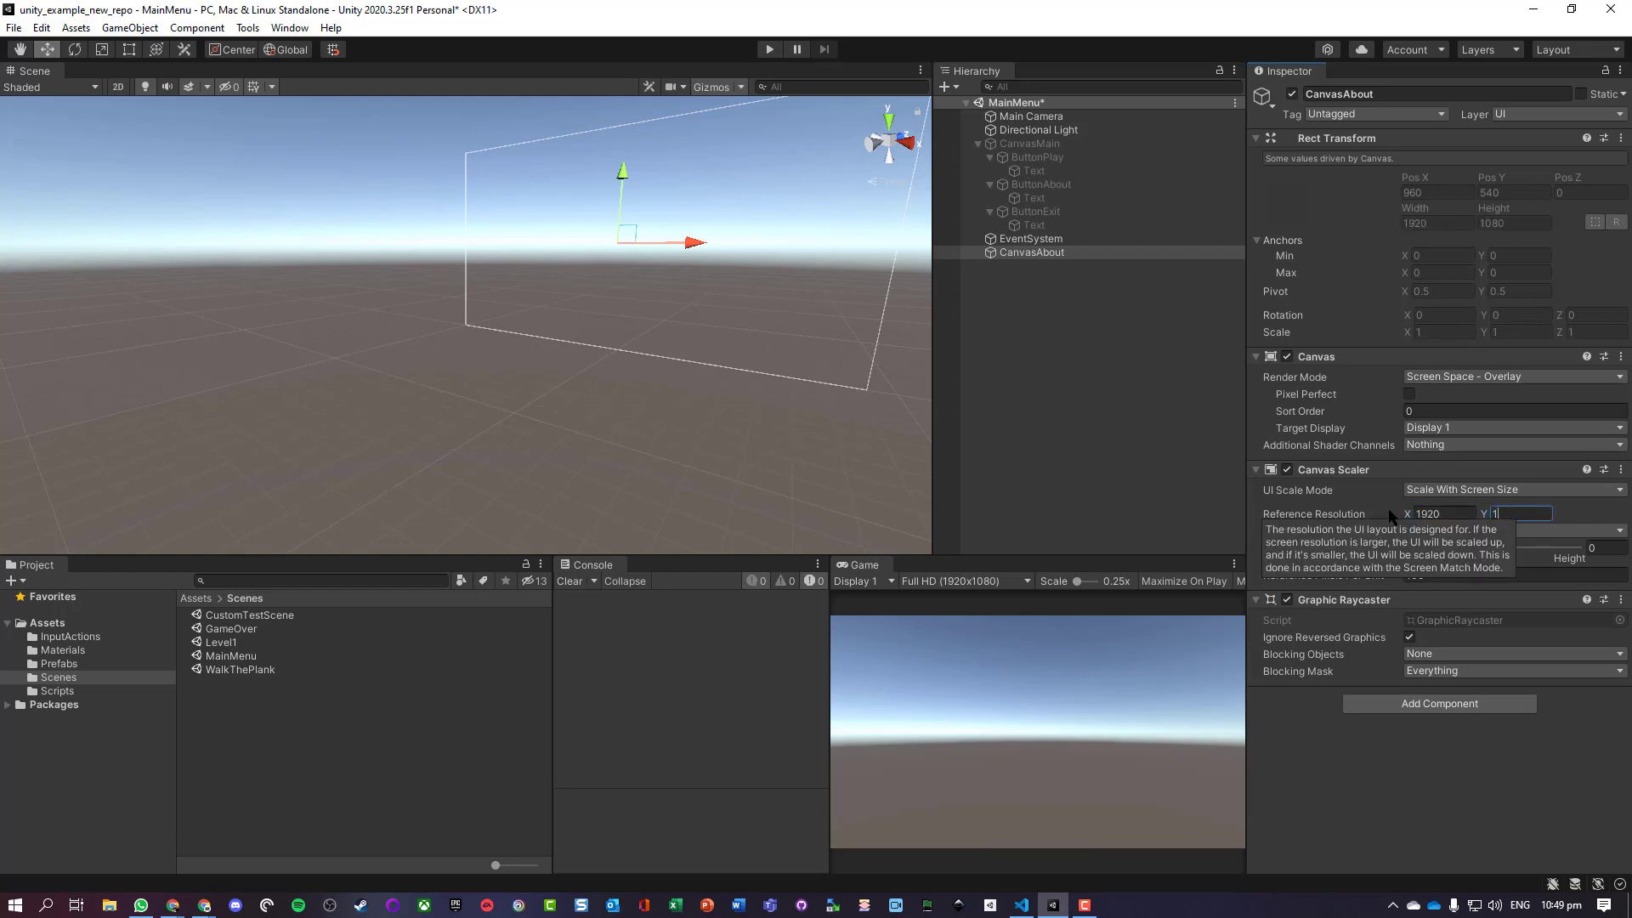
text(080)
click(1325, 774)
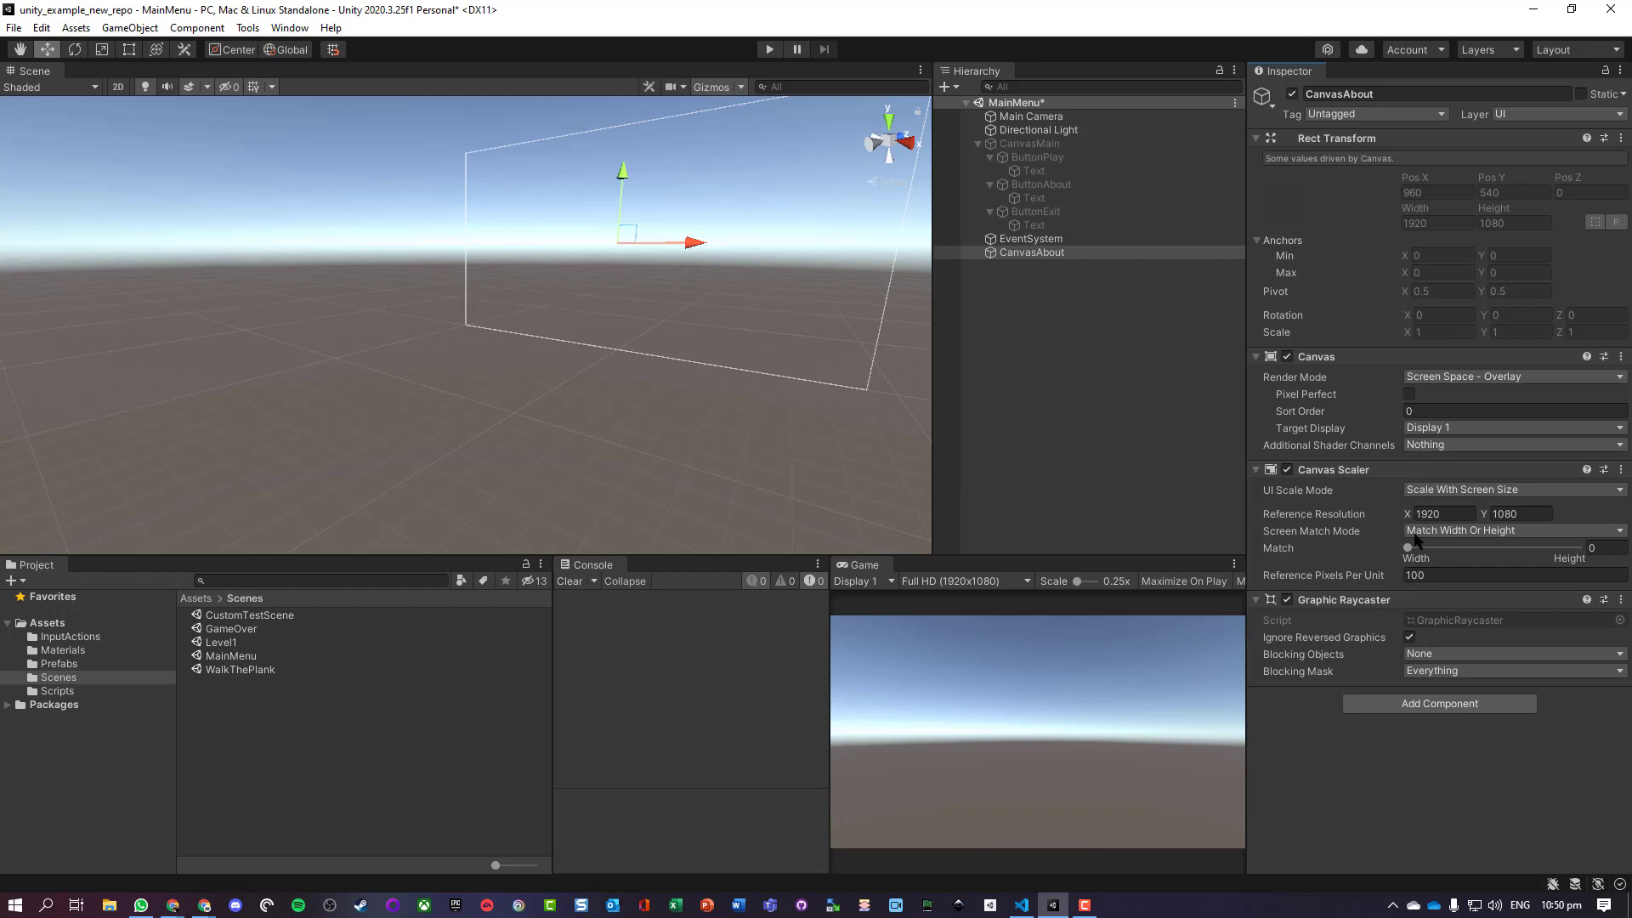
Step: Add a UI Text object as a child of CanvasAbout
click(146, 30)
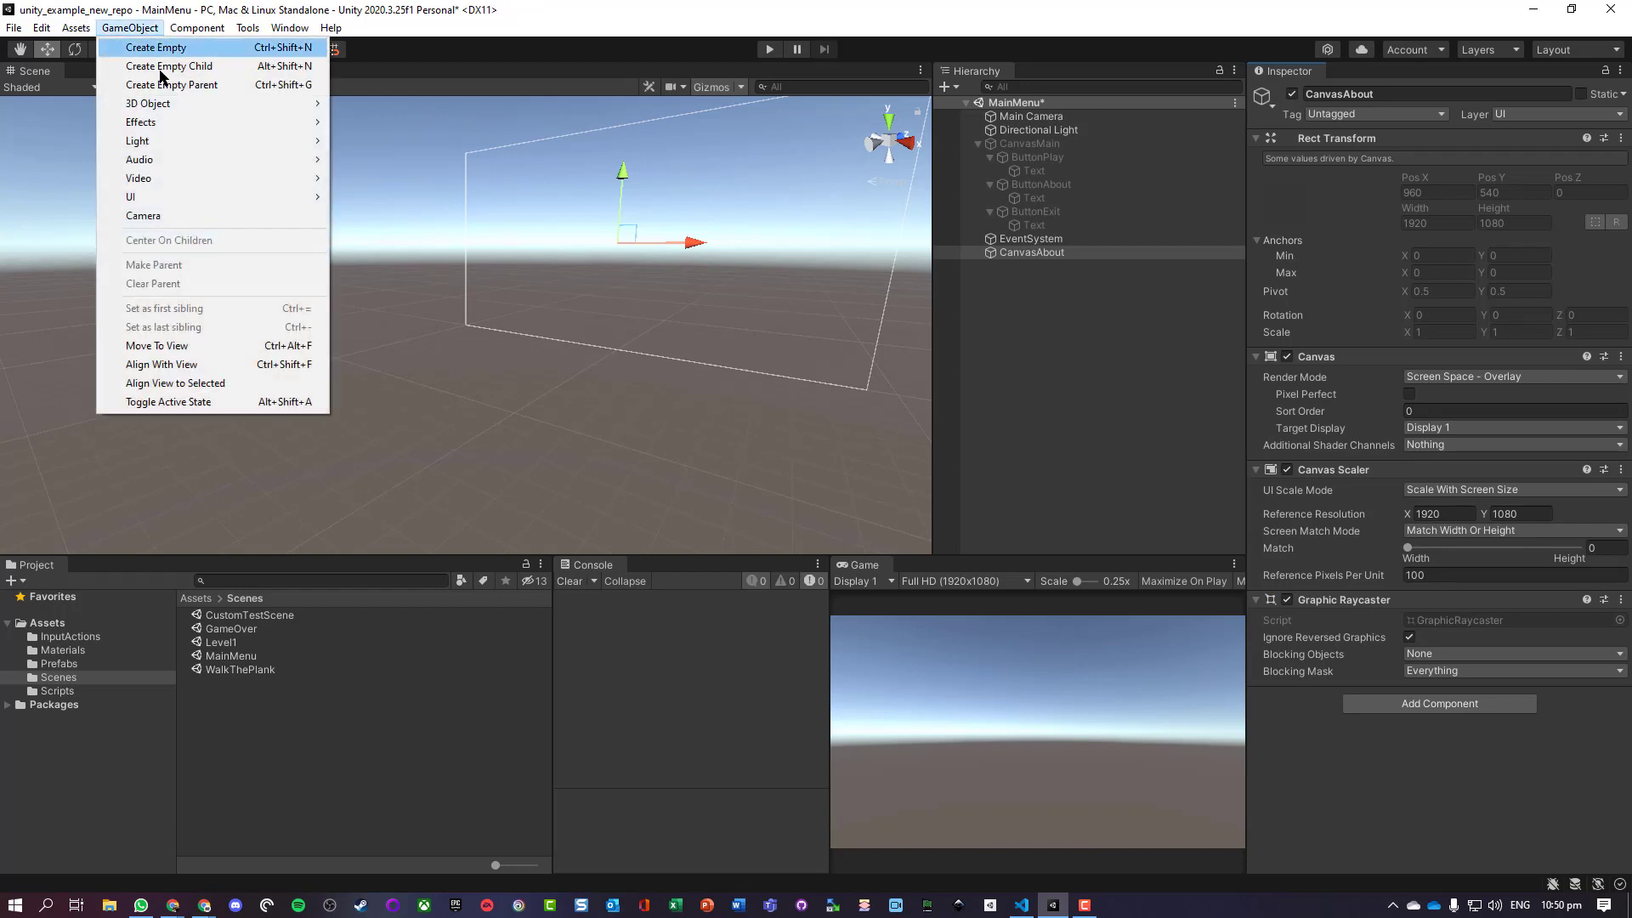
mouse_move(226, 200)
click(425, 199)
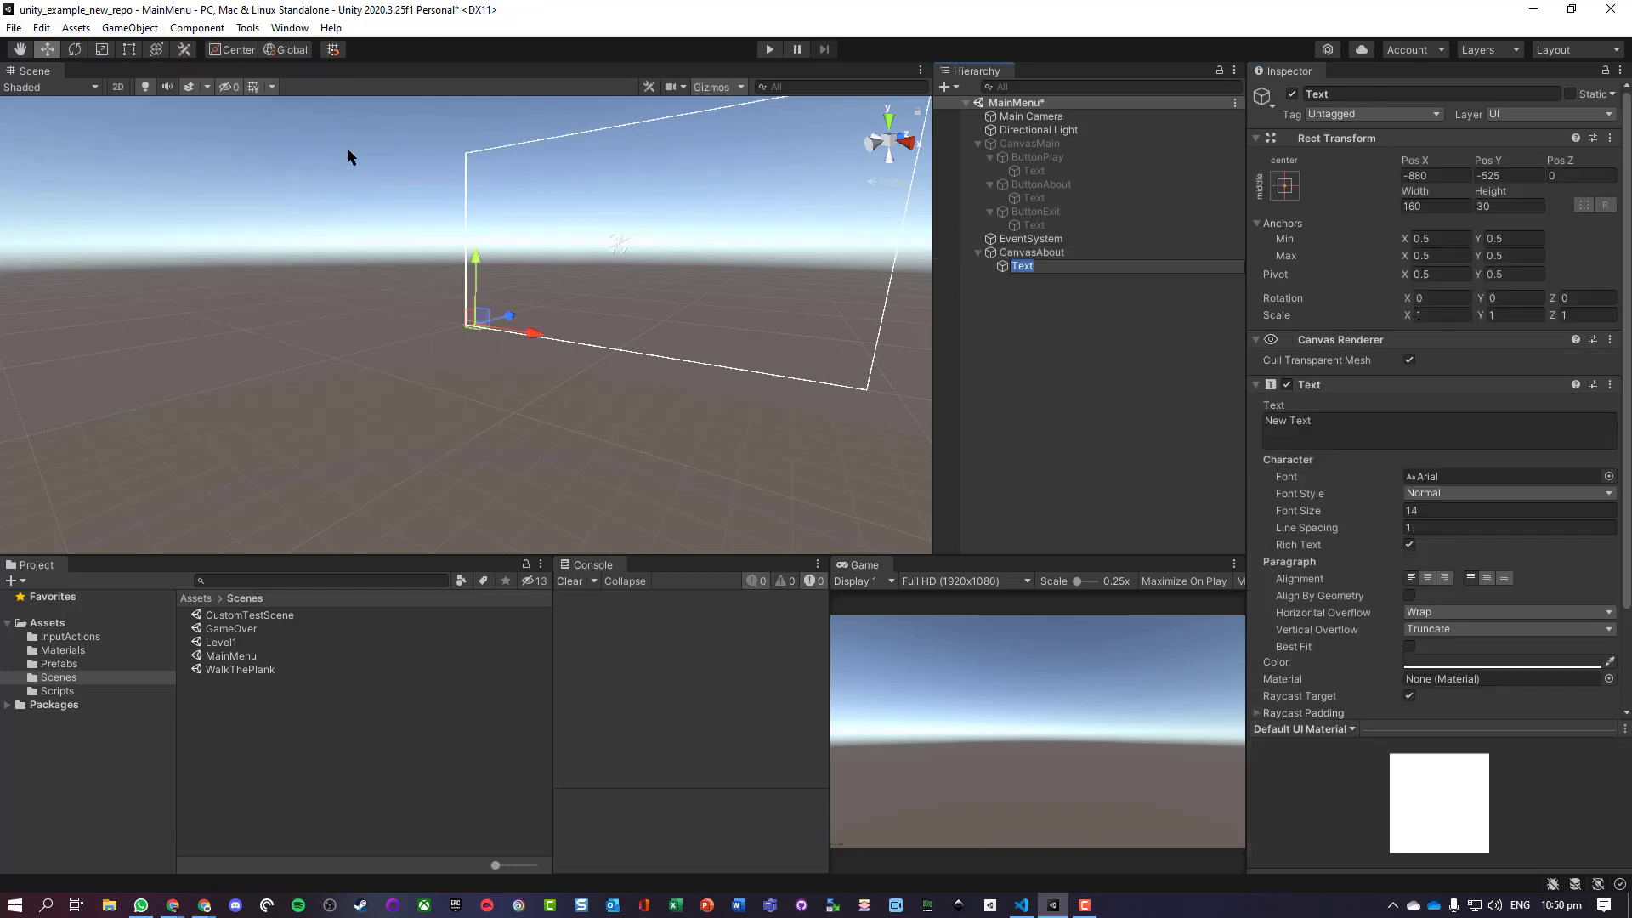
Step: Add a UI Image and a UI Button as further children of CanvasAbout
click(129, 28)
mouse_move(213, 198)
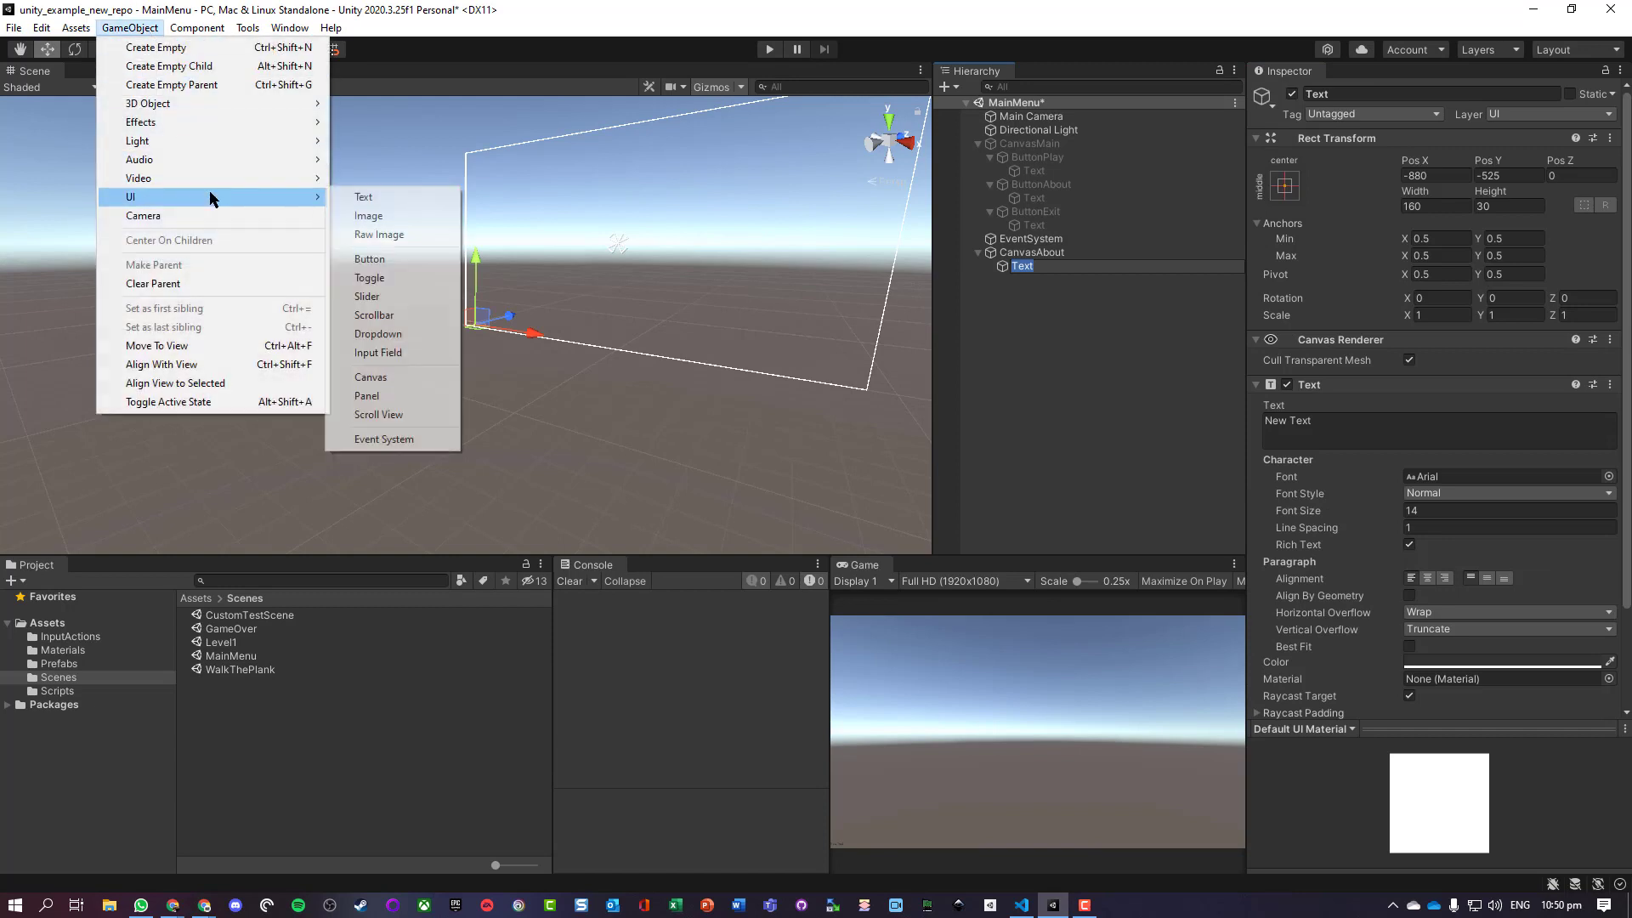
click(439, 221)
click(130, 28)
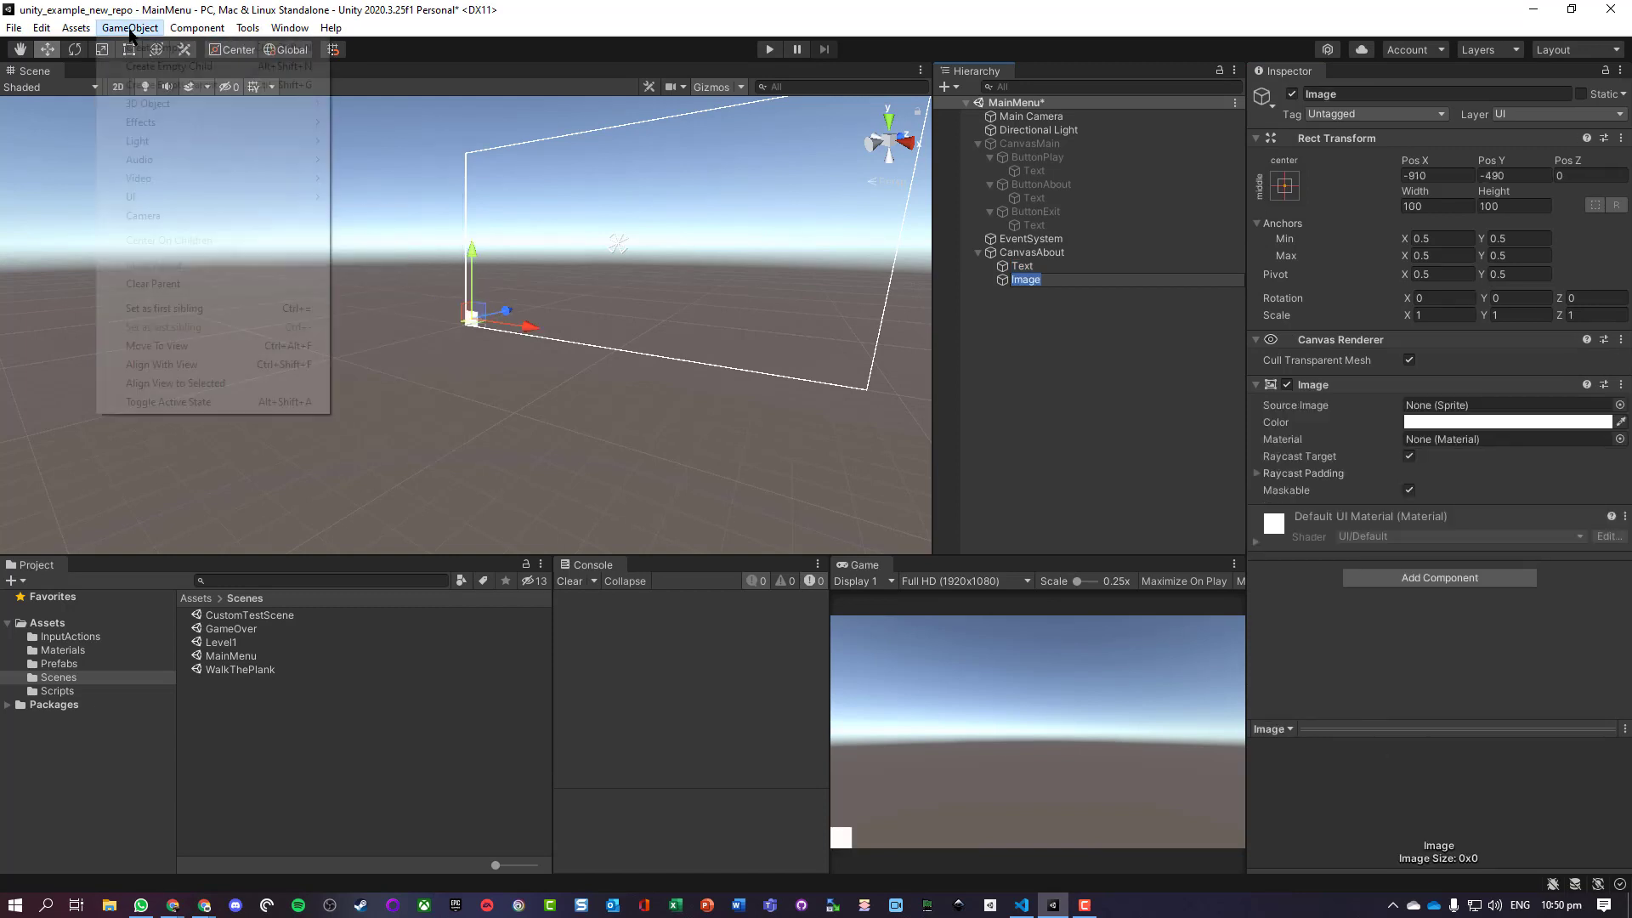
mouse_move(180, 200)
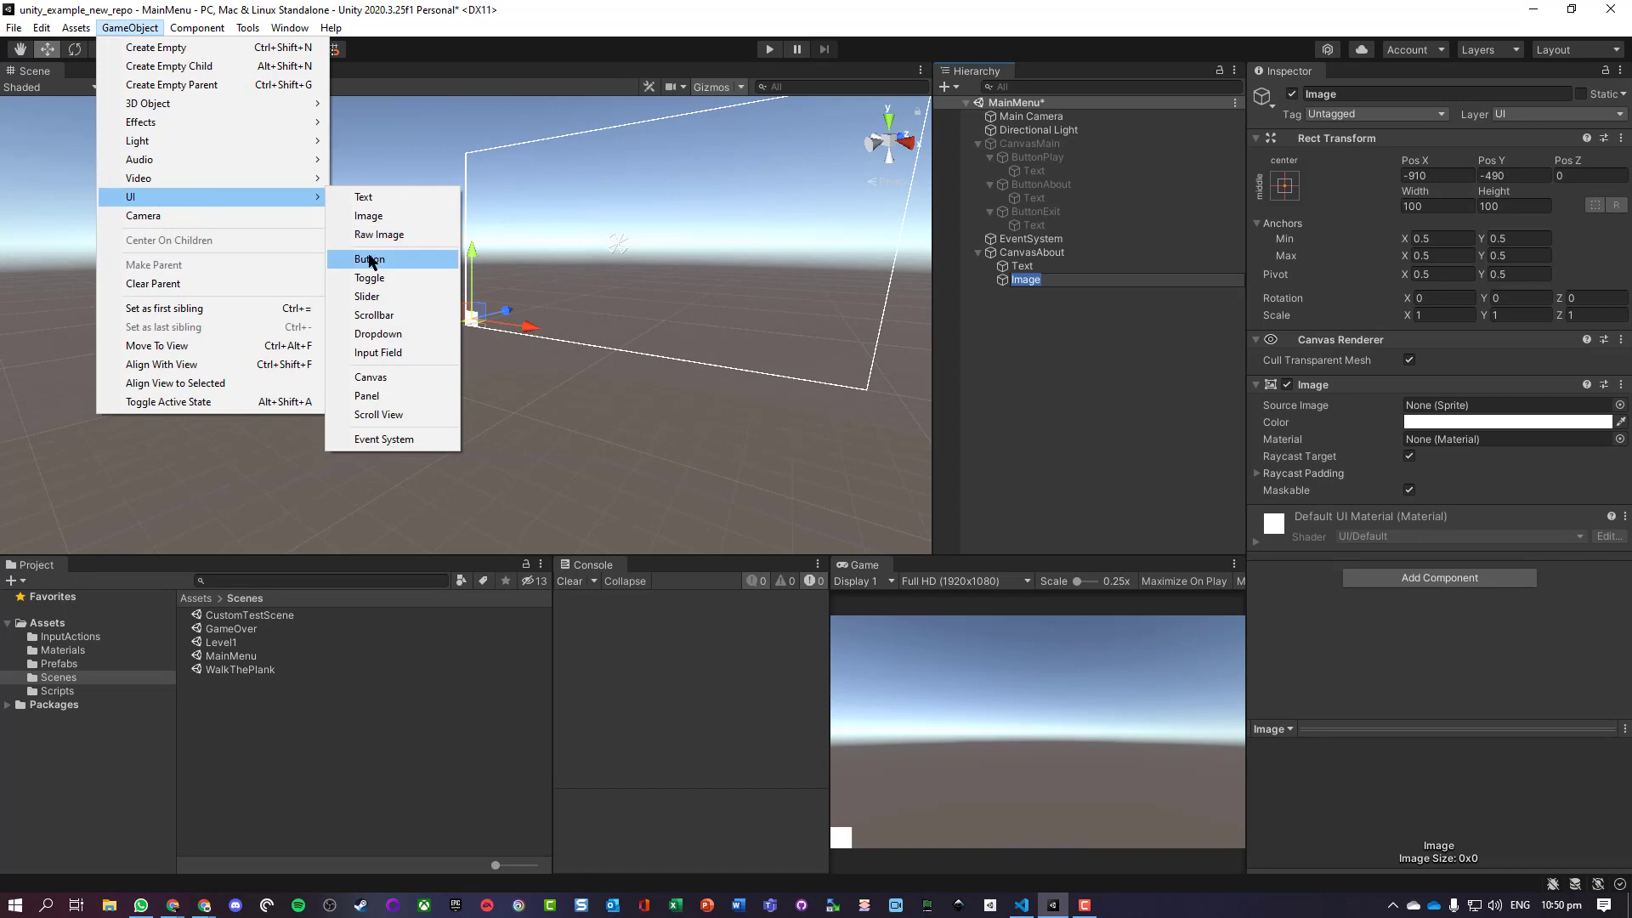
click(373, 260)
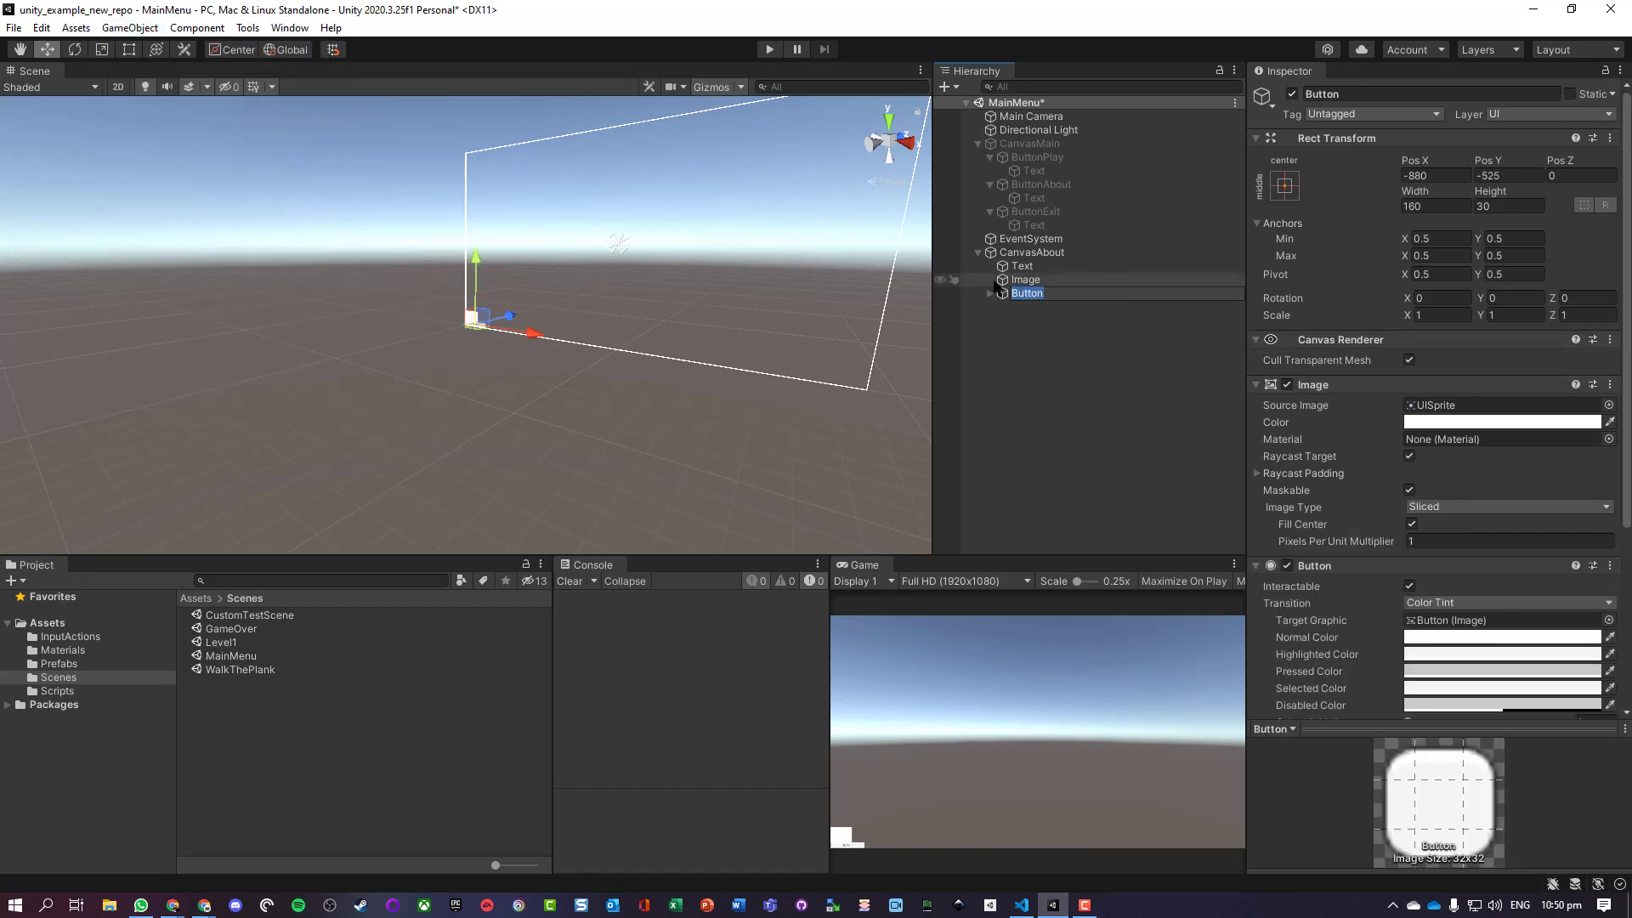
Step: Set Pos X and Pos Y to 0 for CanvasAbout's Text, Image and Button together
shift+click(1029, 266)
click(1438, 175)
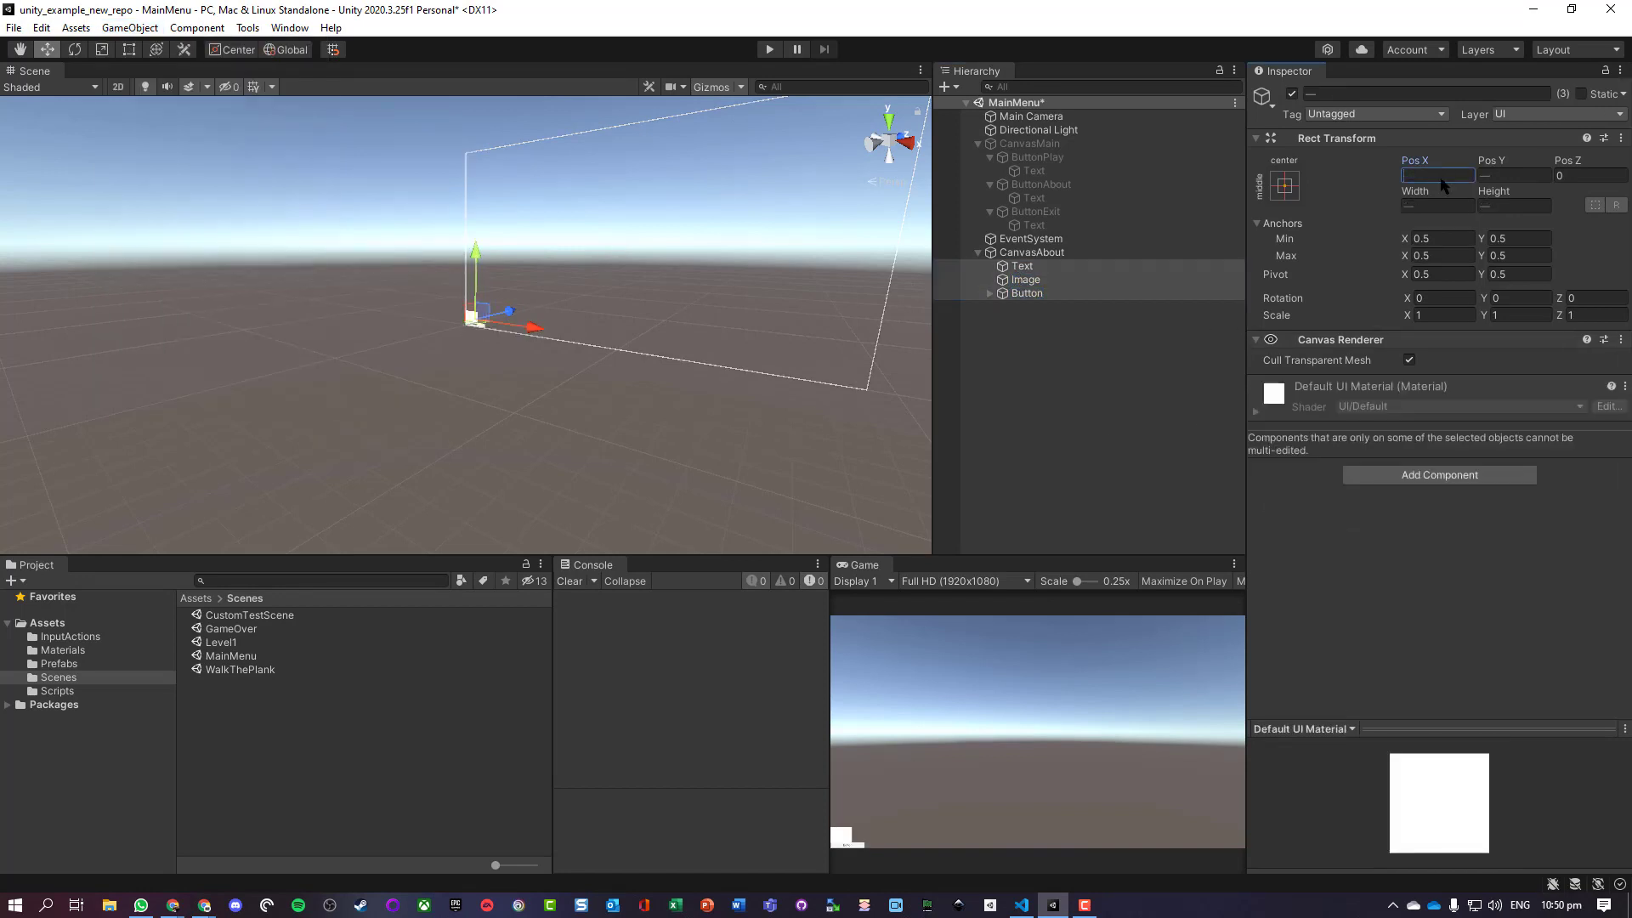
text(0)
click(1511, 174)
text(0)
click(1144, 411)
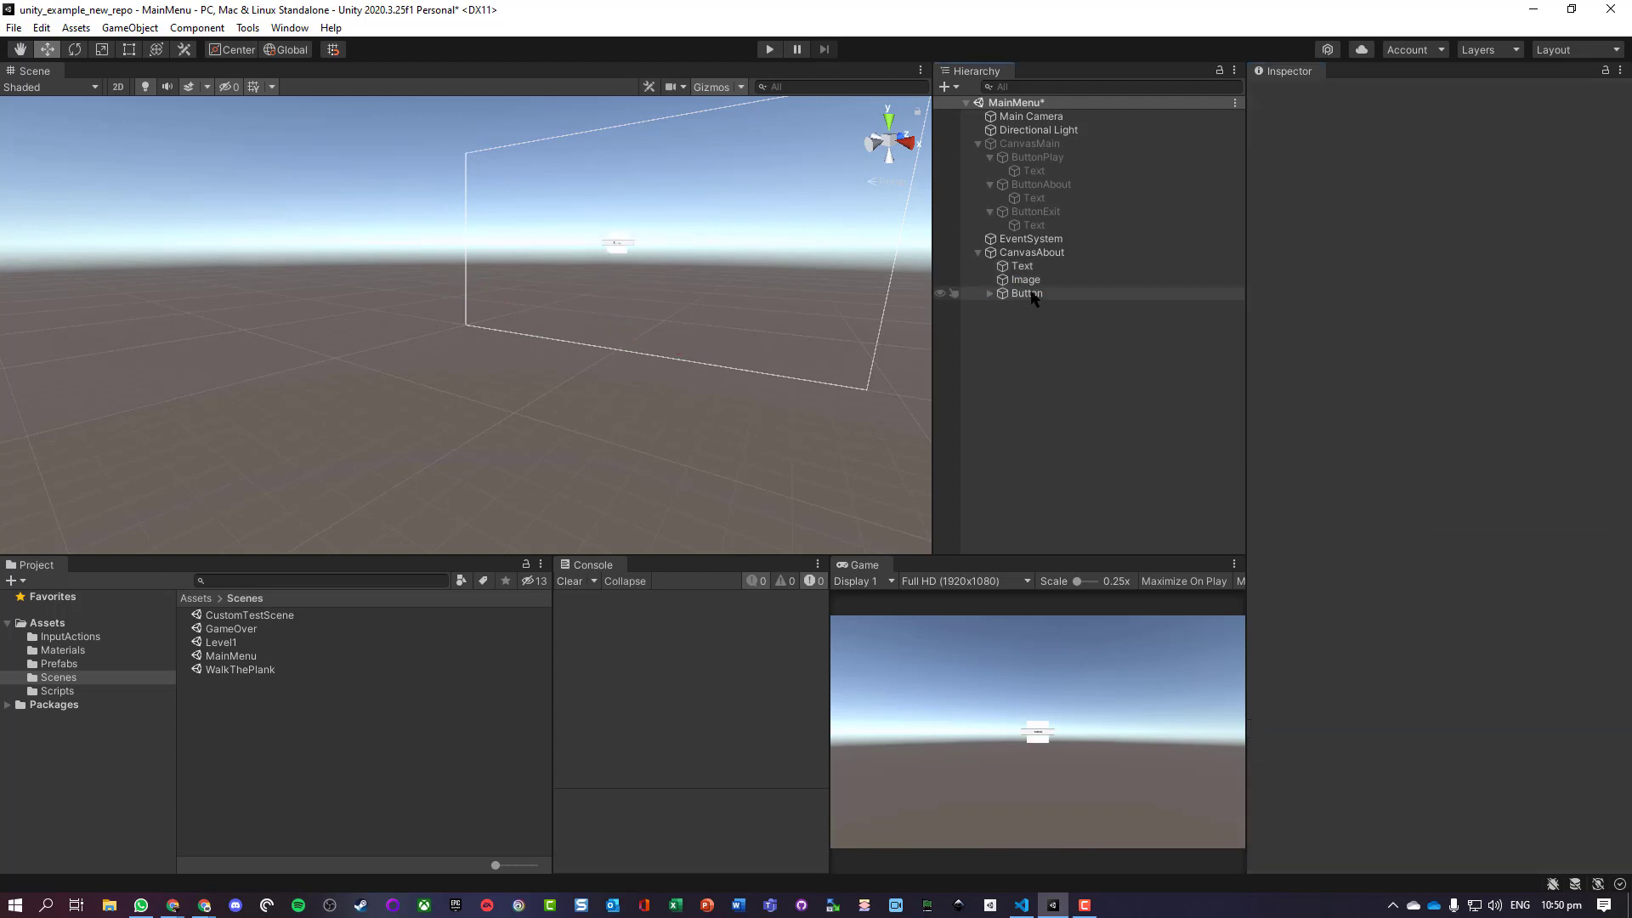
Step: Resize CanvasAbout's Text object to a width of 1000 and a height of 100
click(1023, 266)
click(1445, 207)
text(1000)
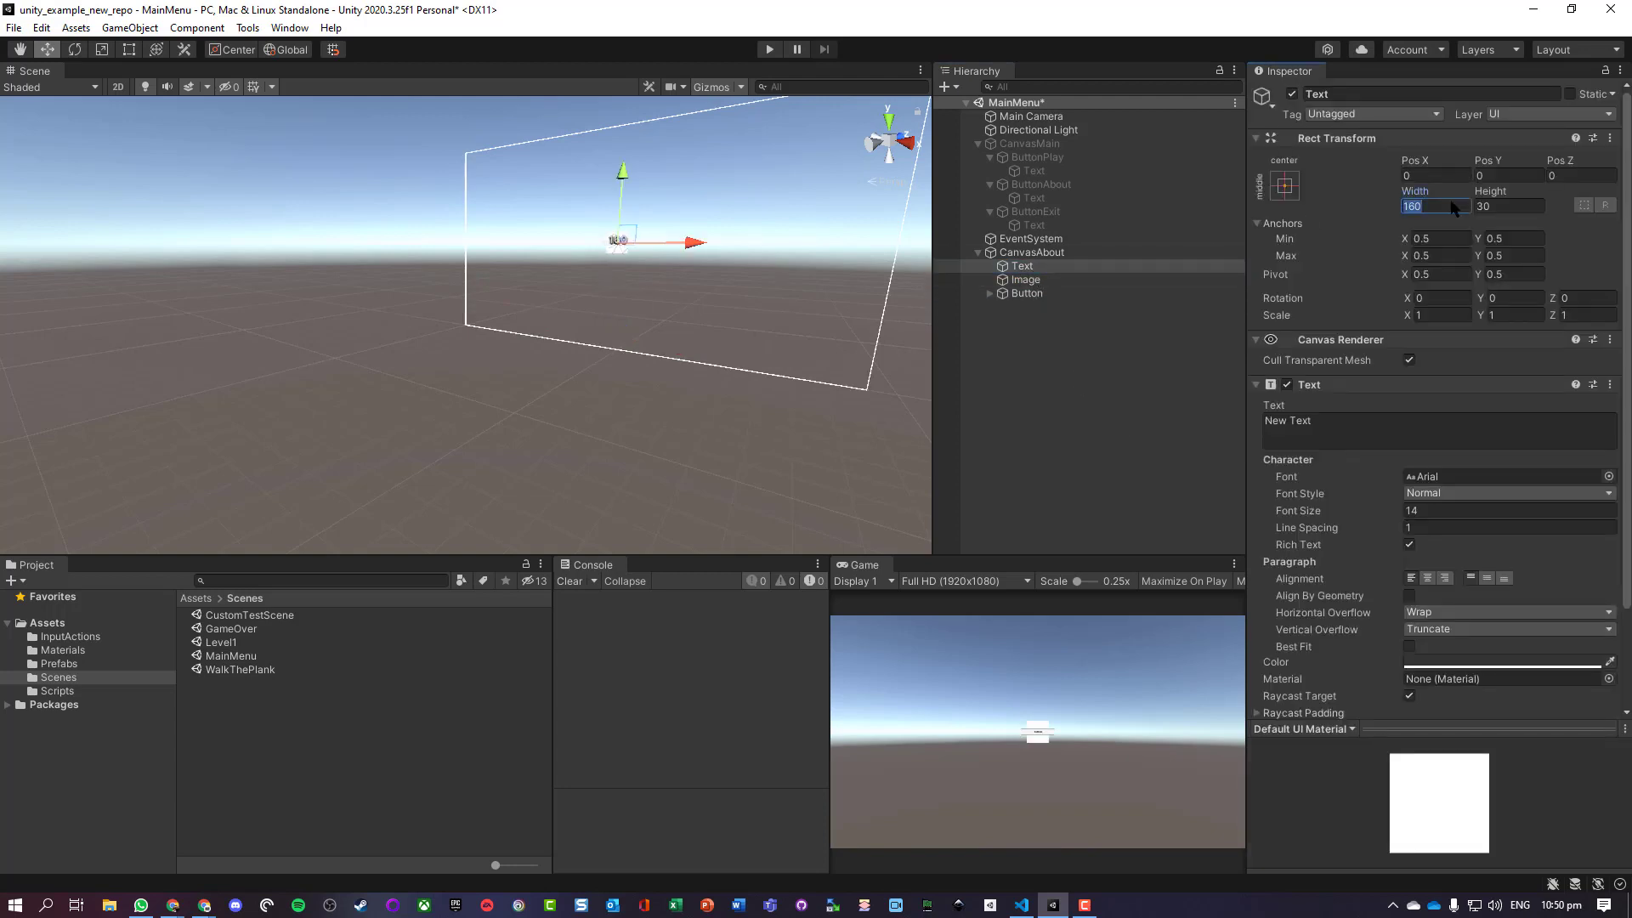
key(Tab)
text(100)
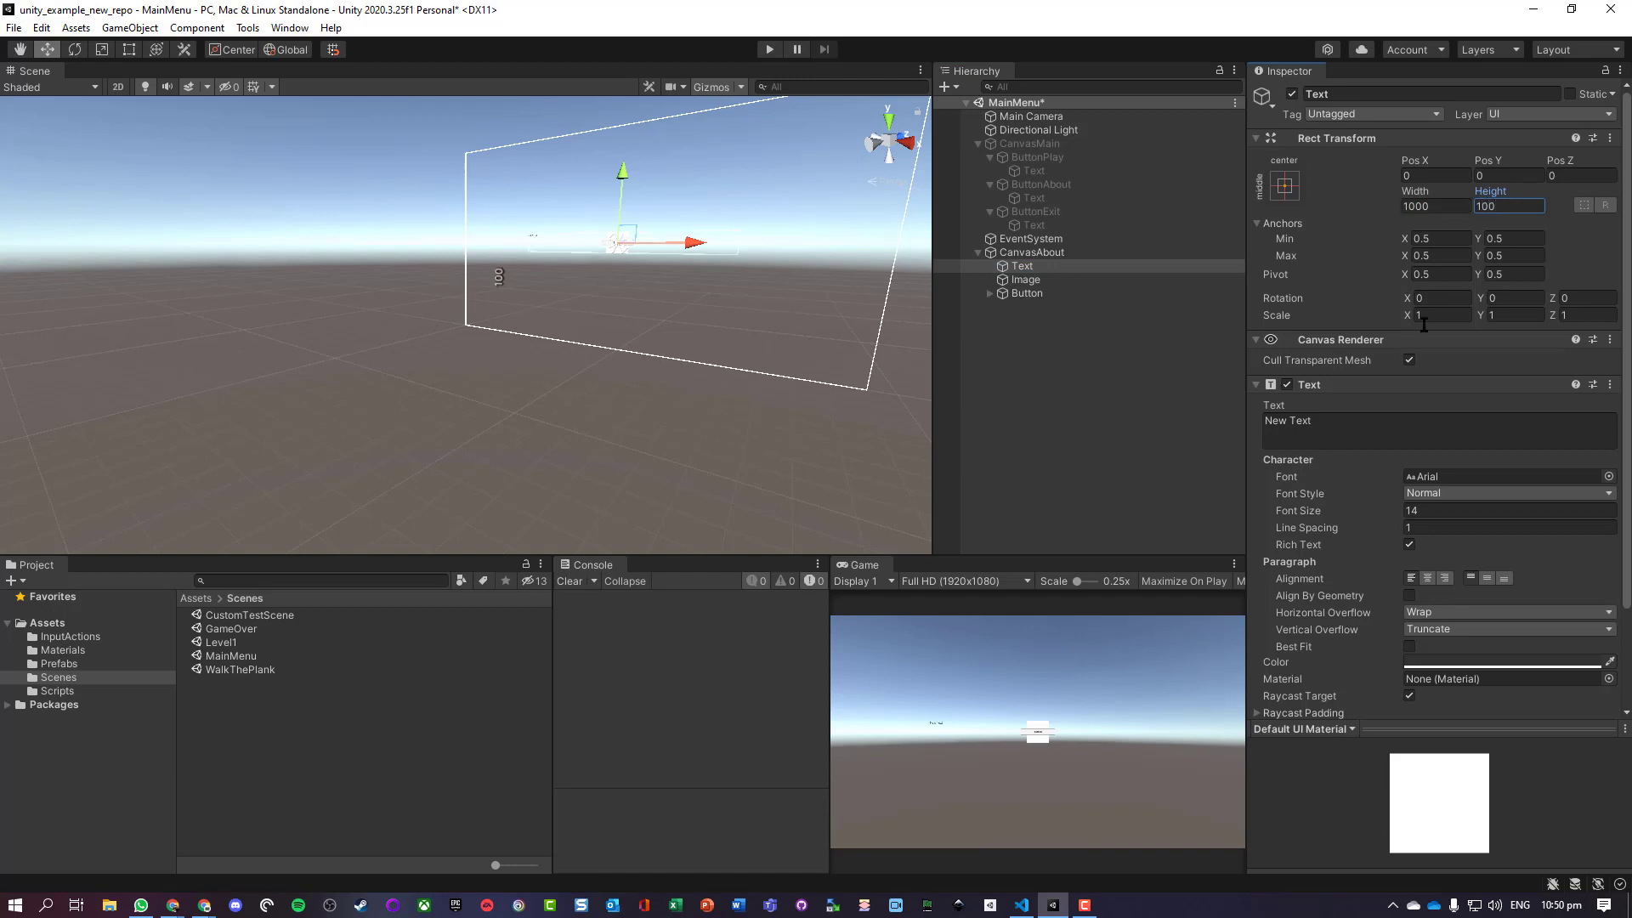
Step: Change the Text object's content to "About the developers", centred horizontally with font size 80
click(1381, 423)
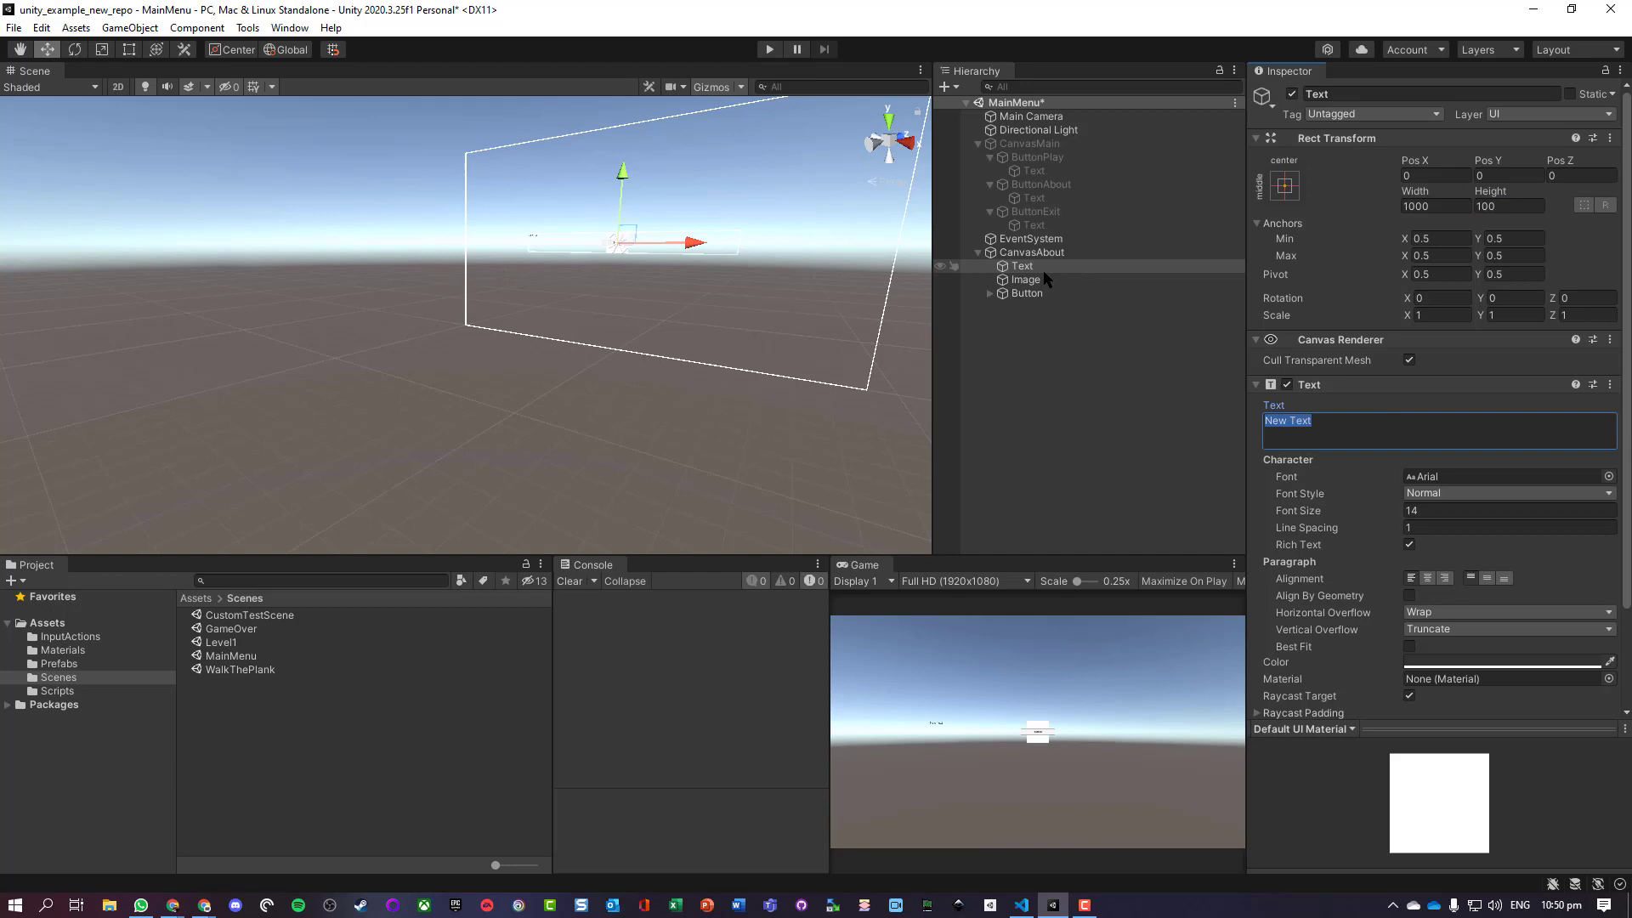
text(About the developers)
click(1427, 578)
click(1435, 513)
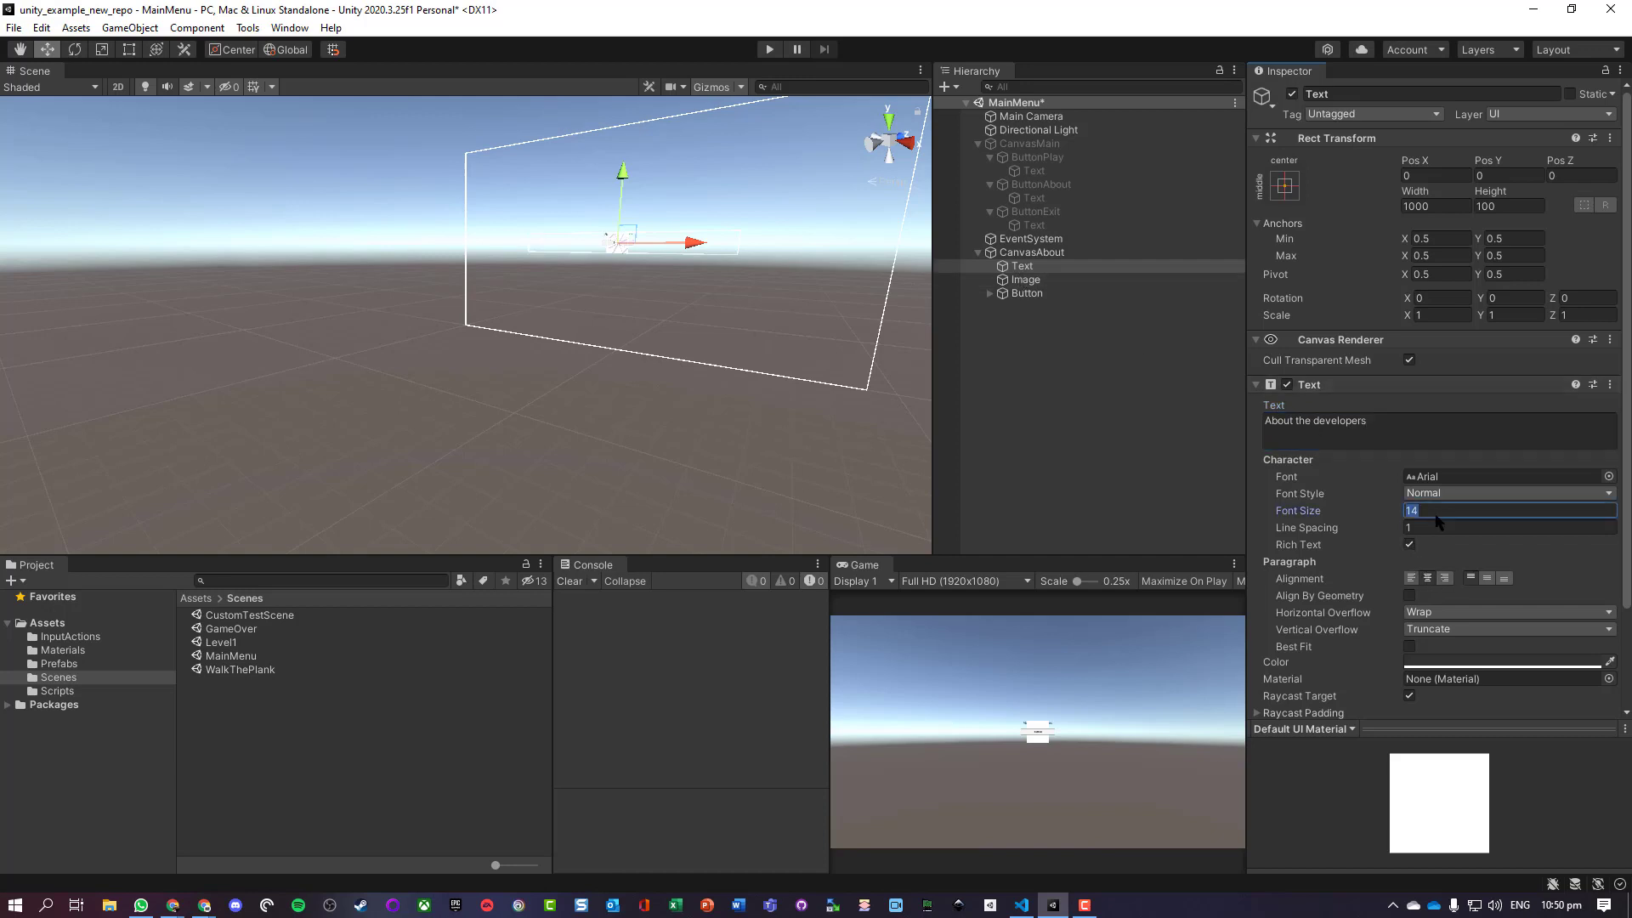
text(80)
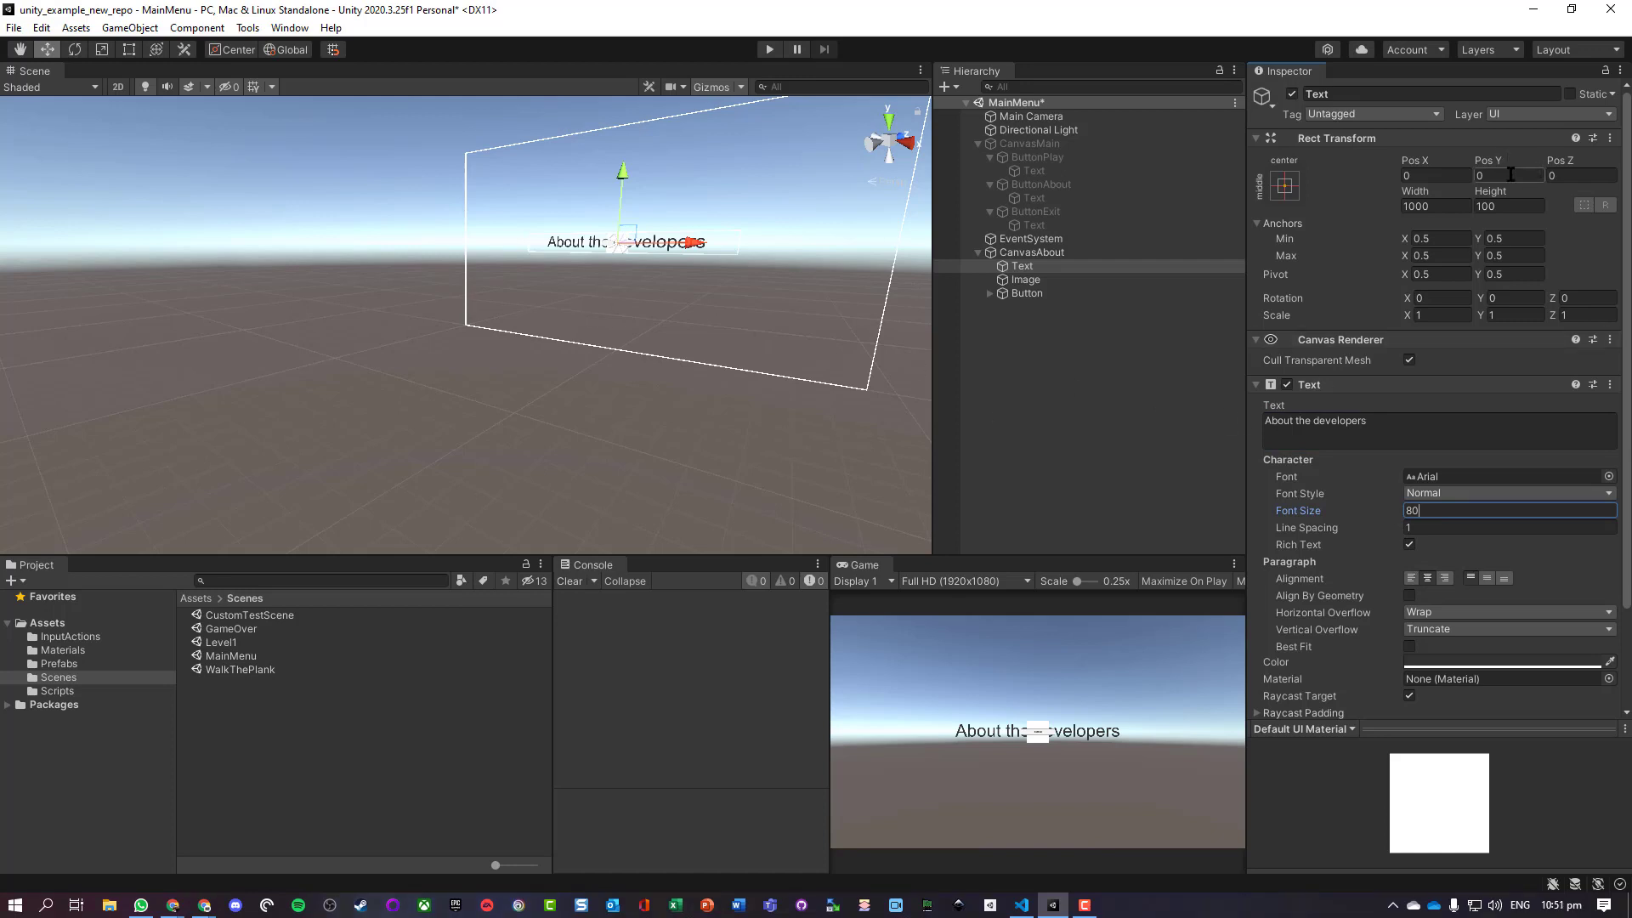
Step: Move the "About the developers" text to Pos Y 350 and set its font style to Bold
click(1510, 175)
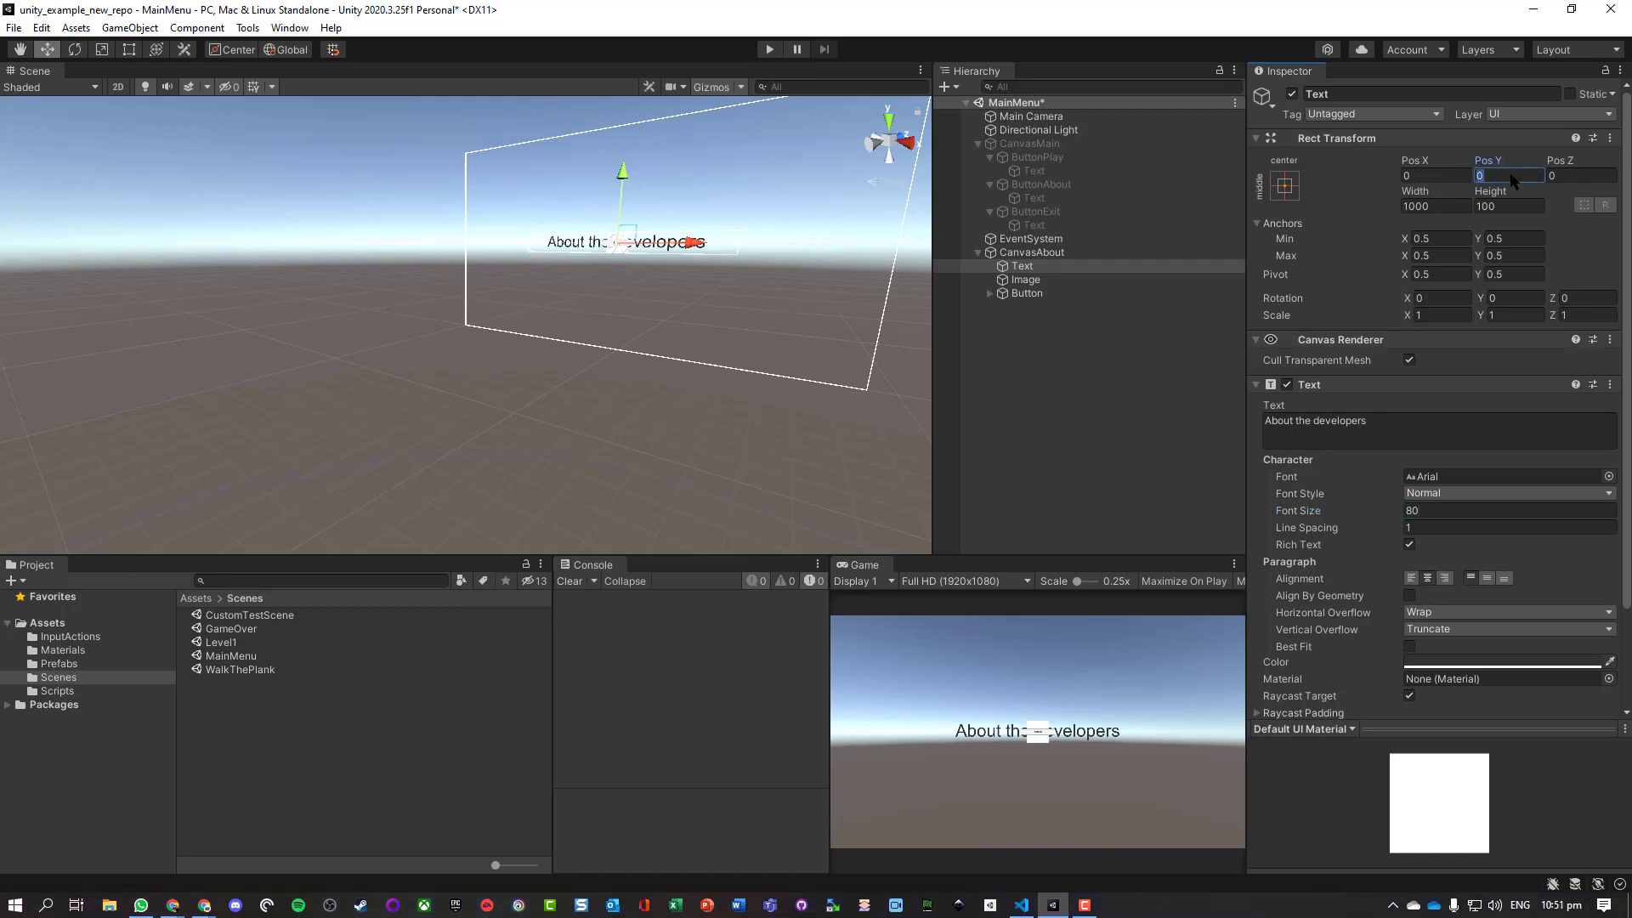
key(BackSpace)
text(350)
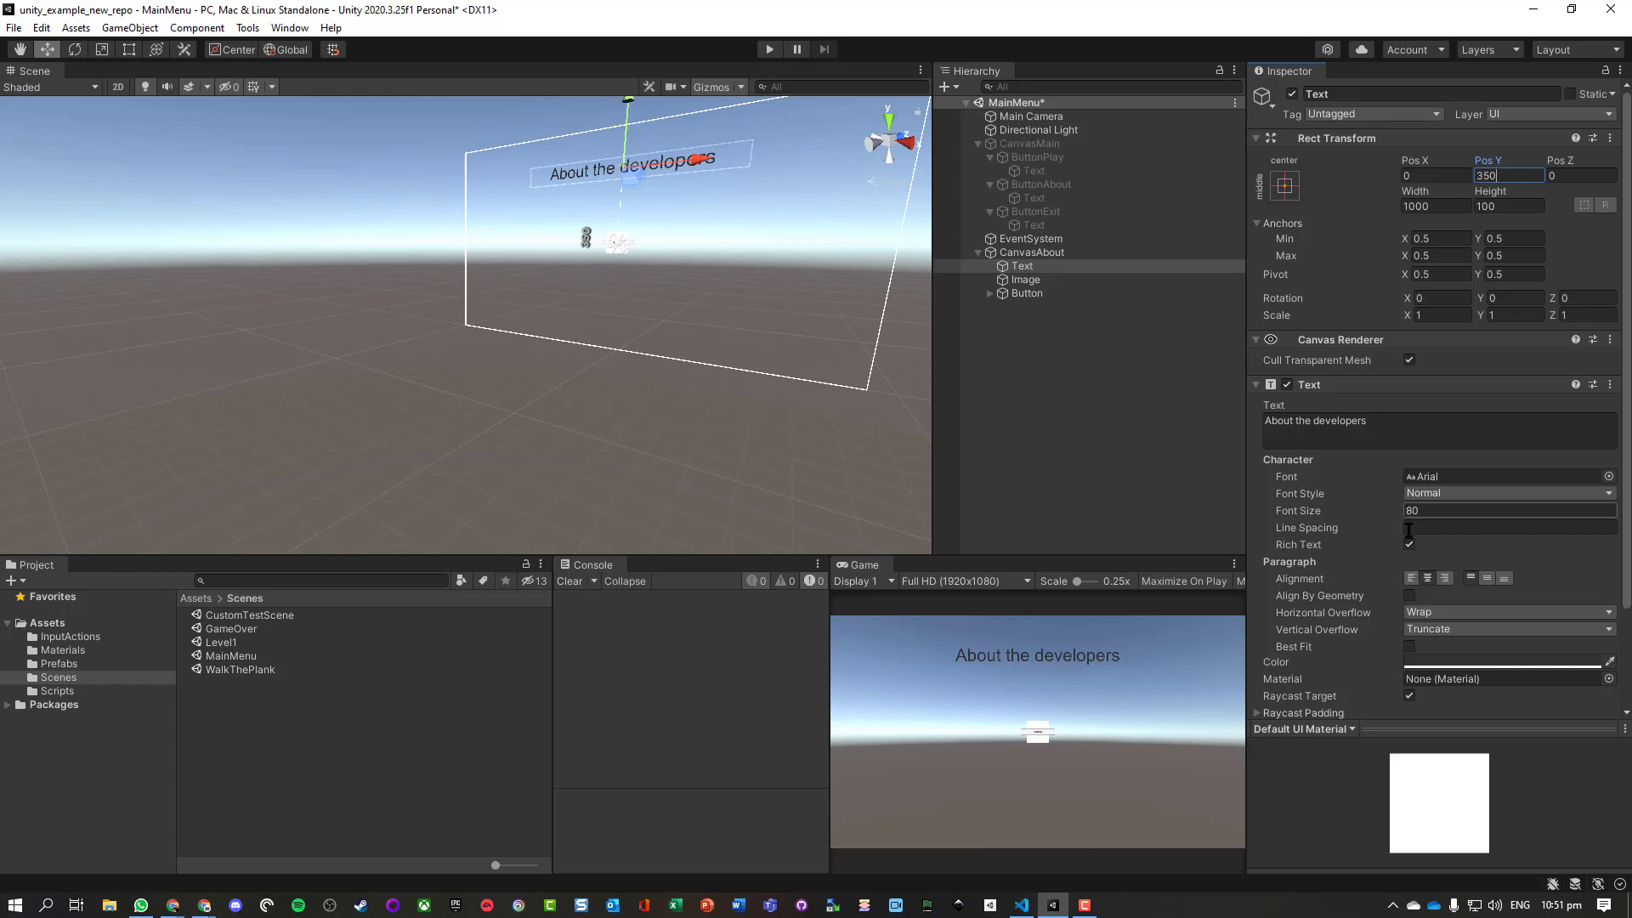
click(1445, 493)
click(1445, 525)
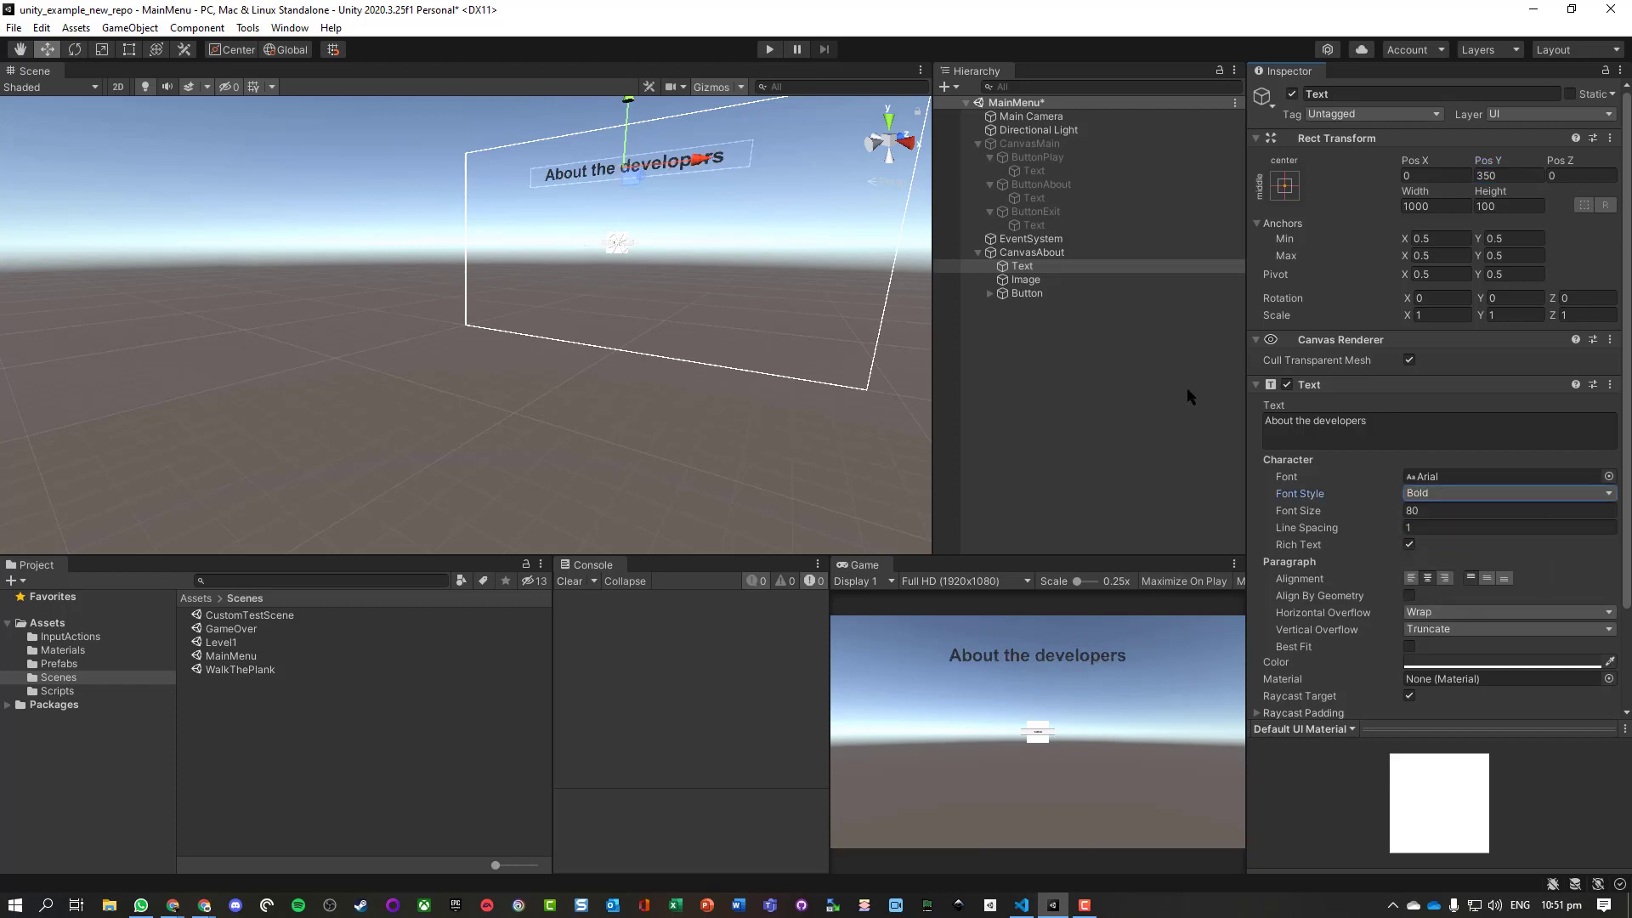
Step: Resize CanvasAbout's Image to a width of 400 and a height of 400
click(1029, 281)
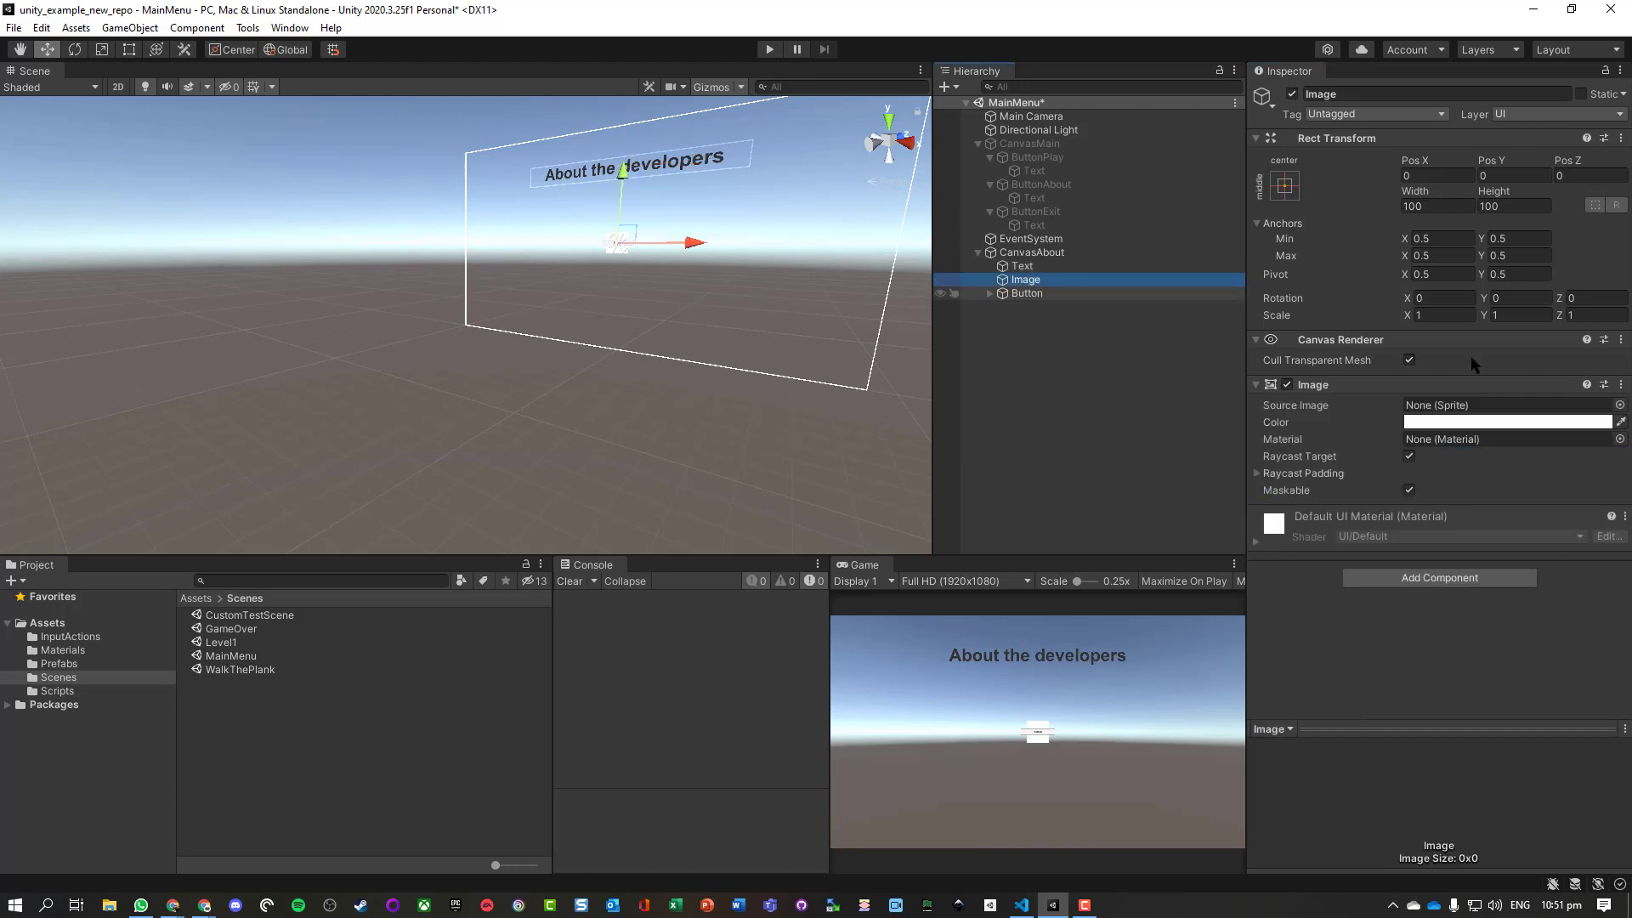
click(1436, 206)
text(400)
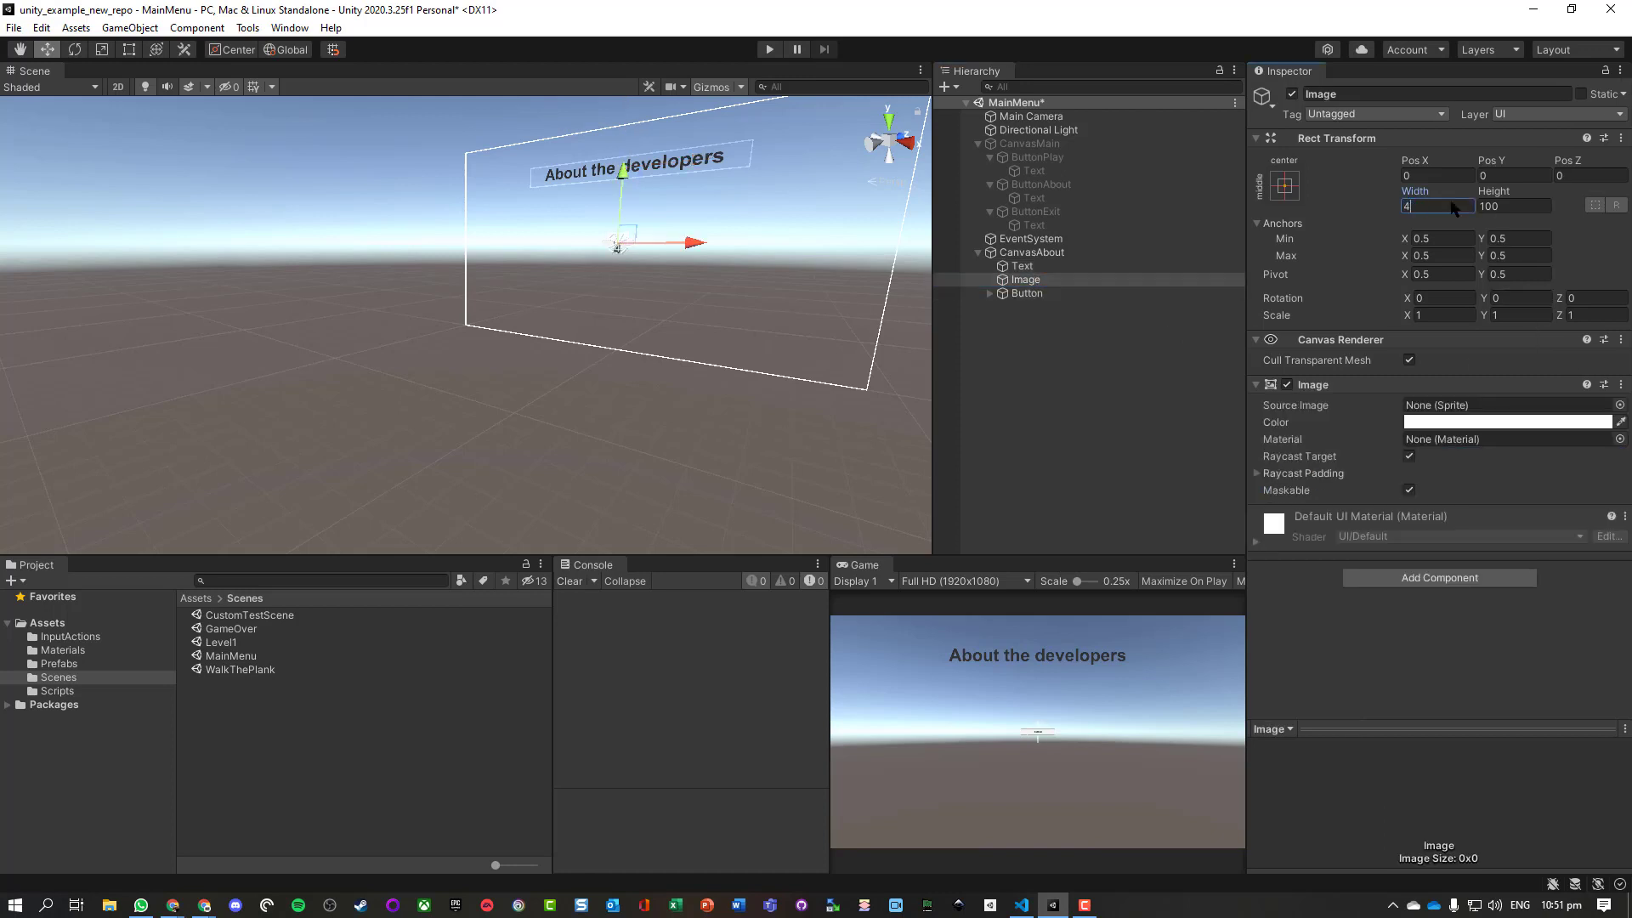
key(Tab)
text(400)
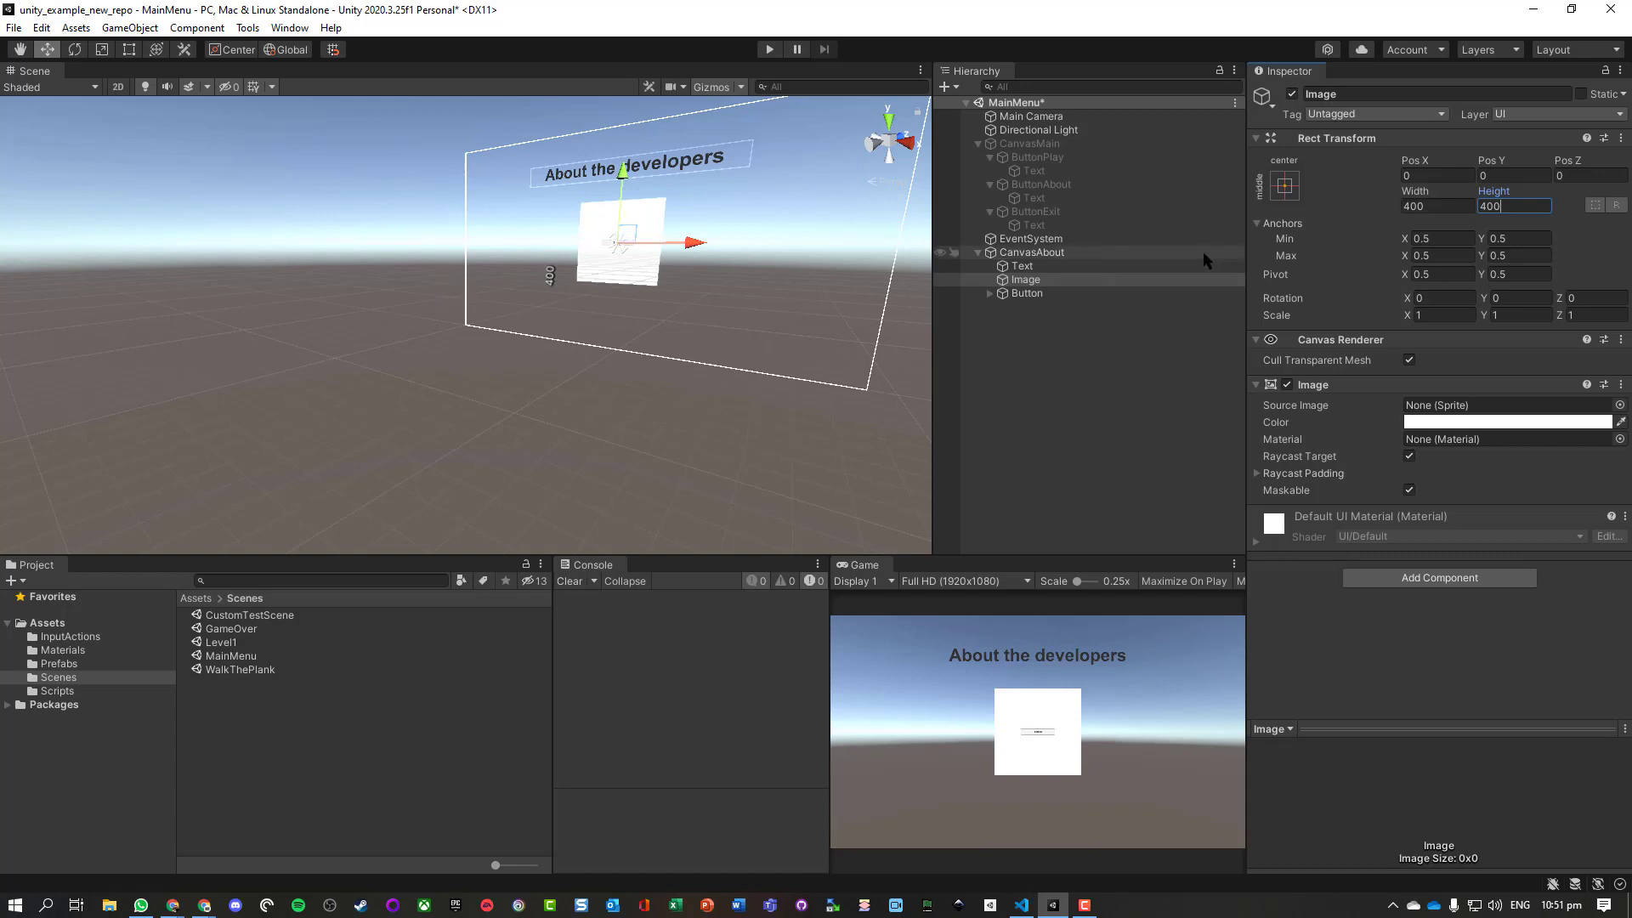
Step: Place CanvasAbout's Button at Pos Y -350 and size it 600 wide by 100 high
click(1034, 293)
click(1510, 174)
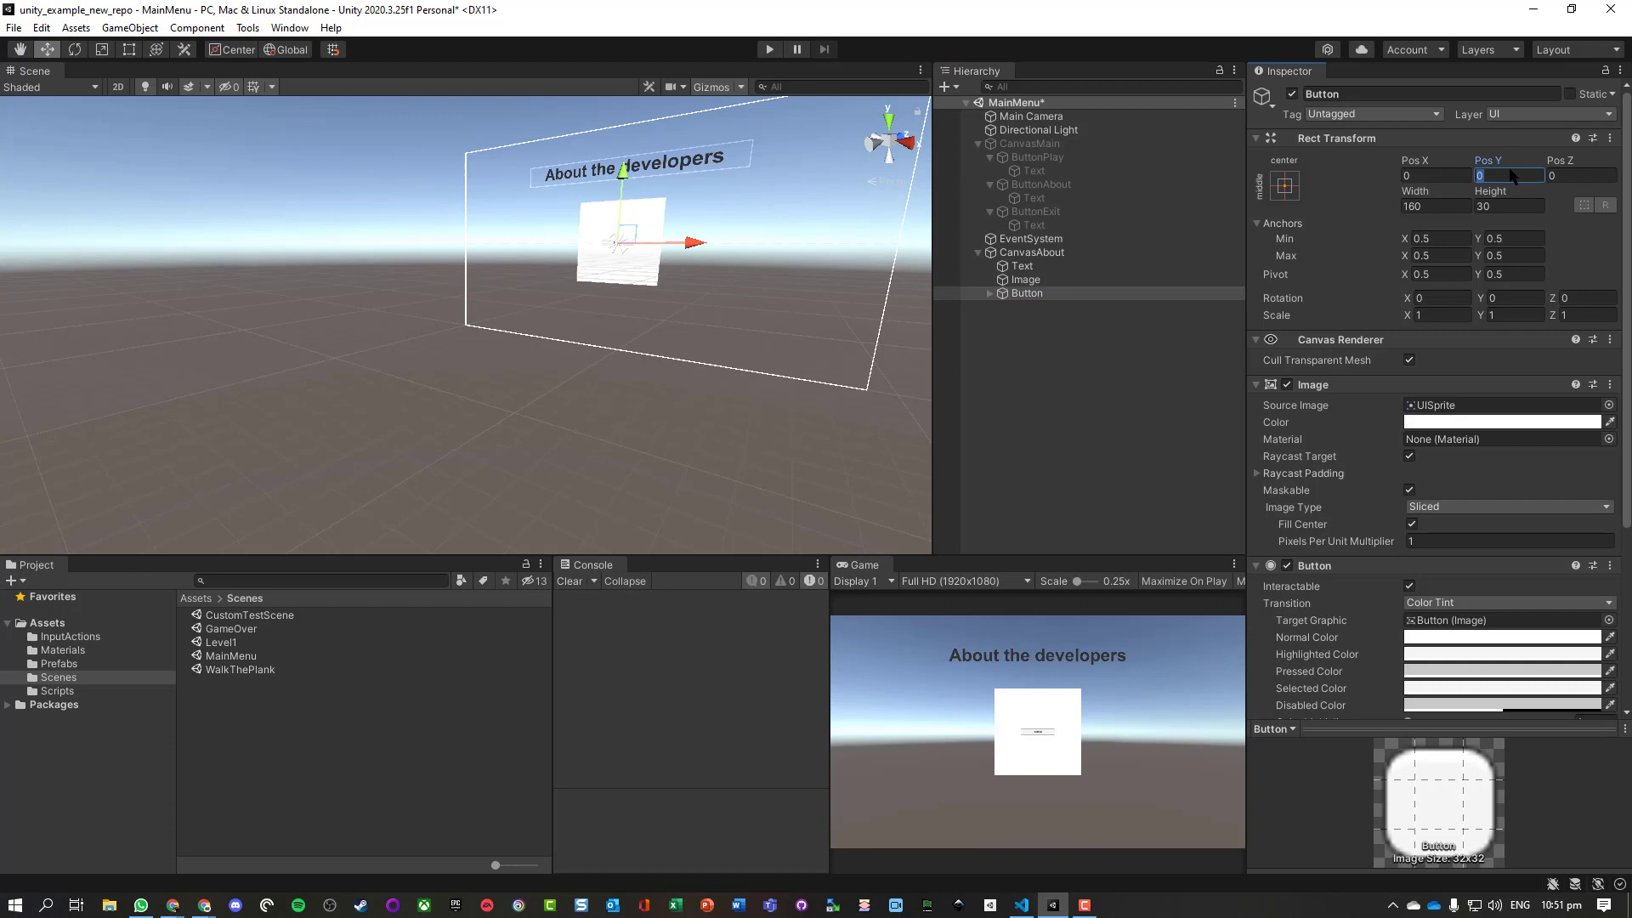
text(-350)
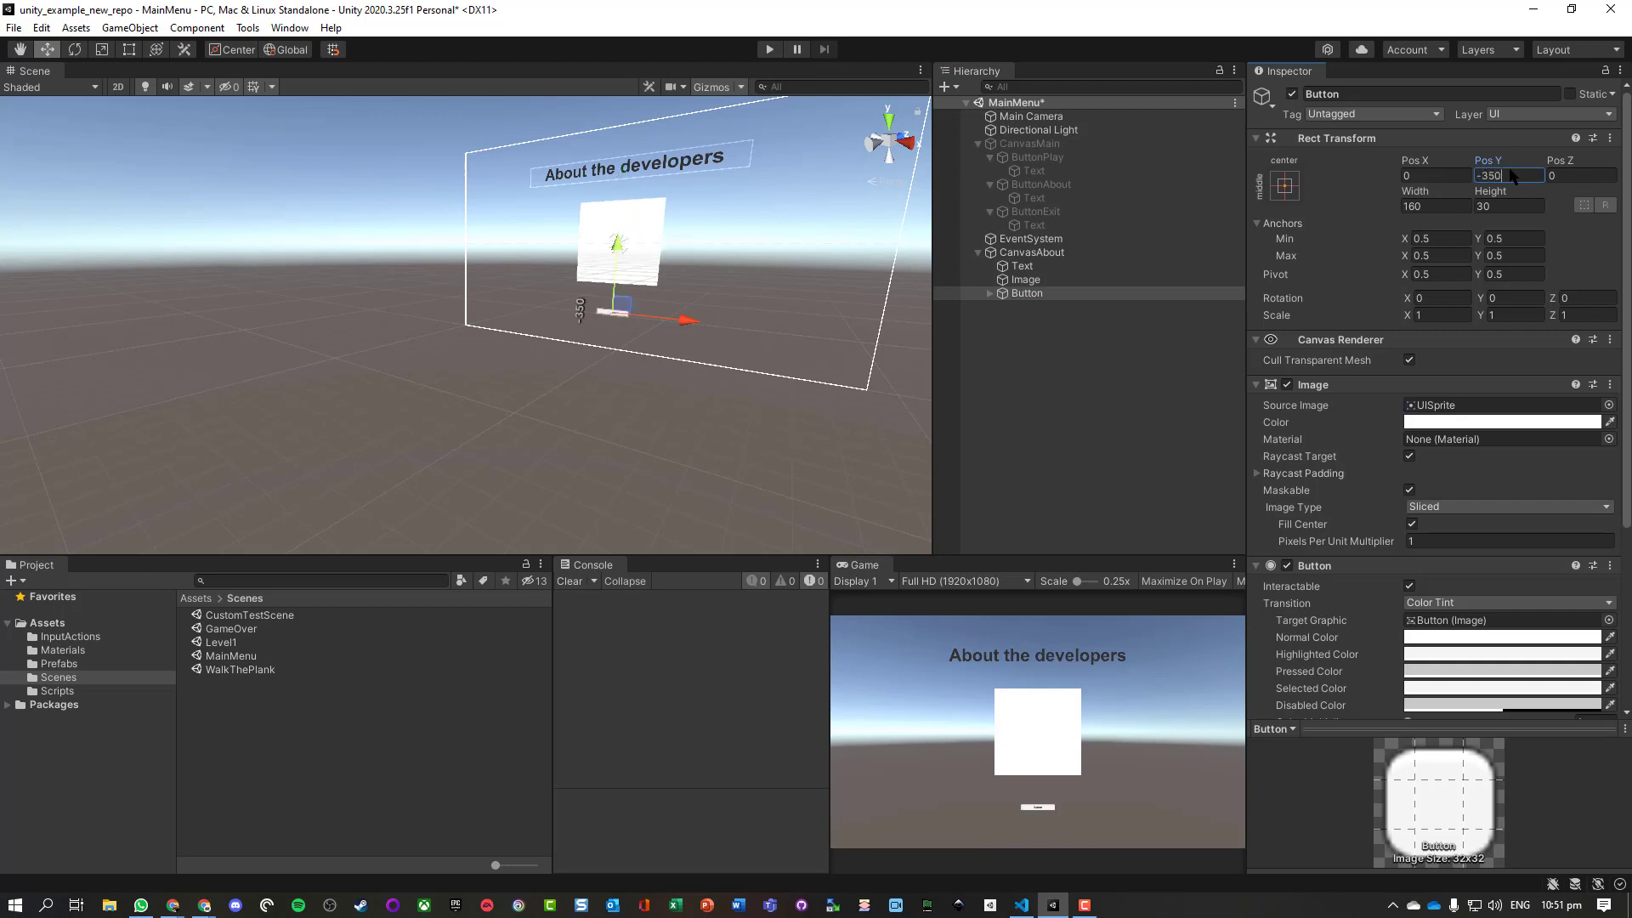
click(1506, 207)
text(100)
key(shift+Tab)
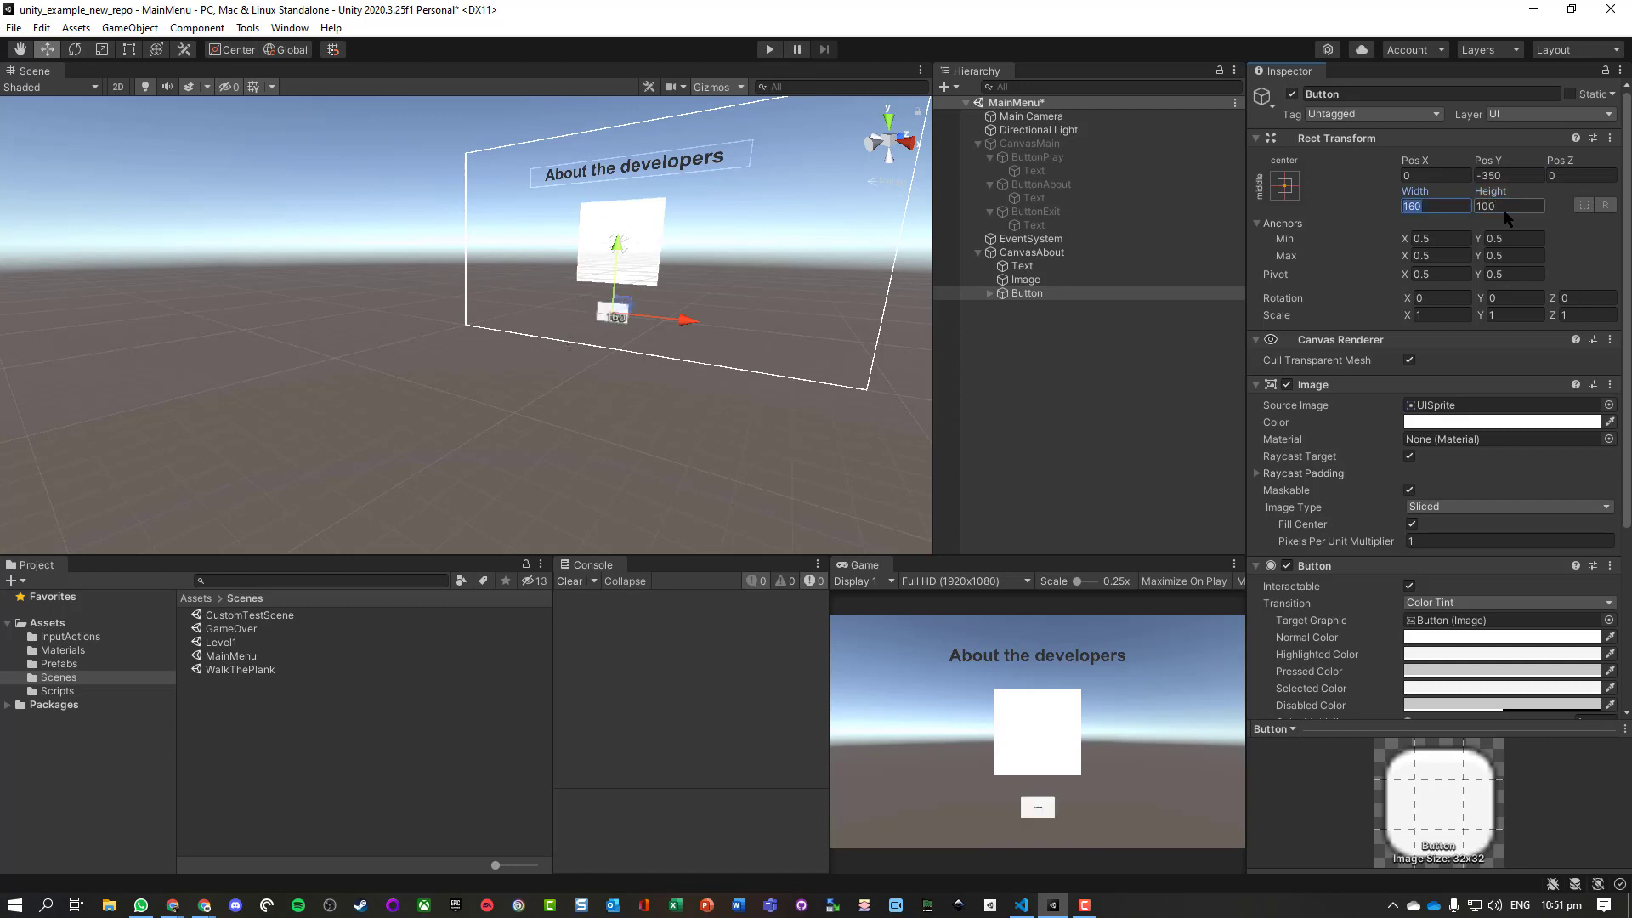
text(600)
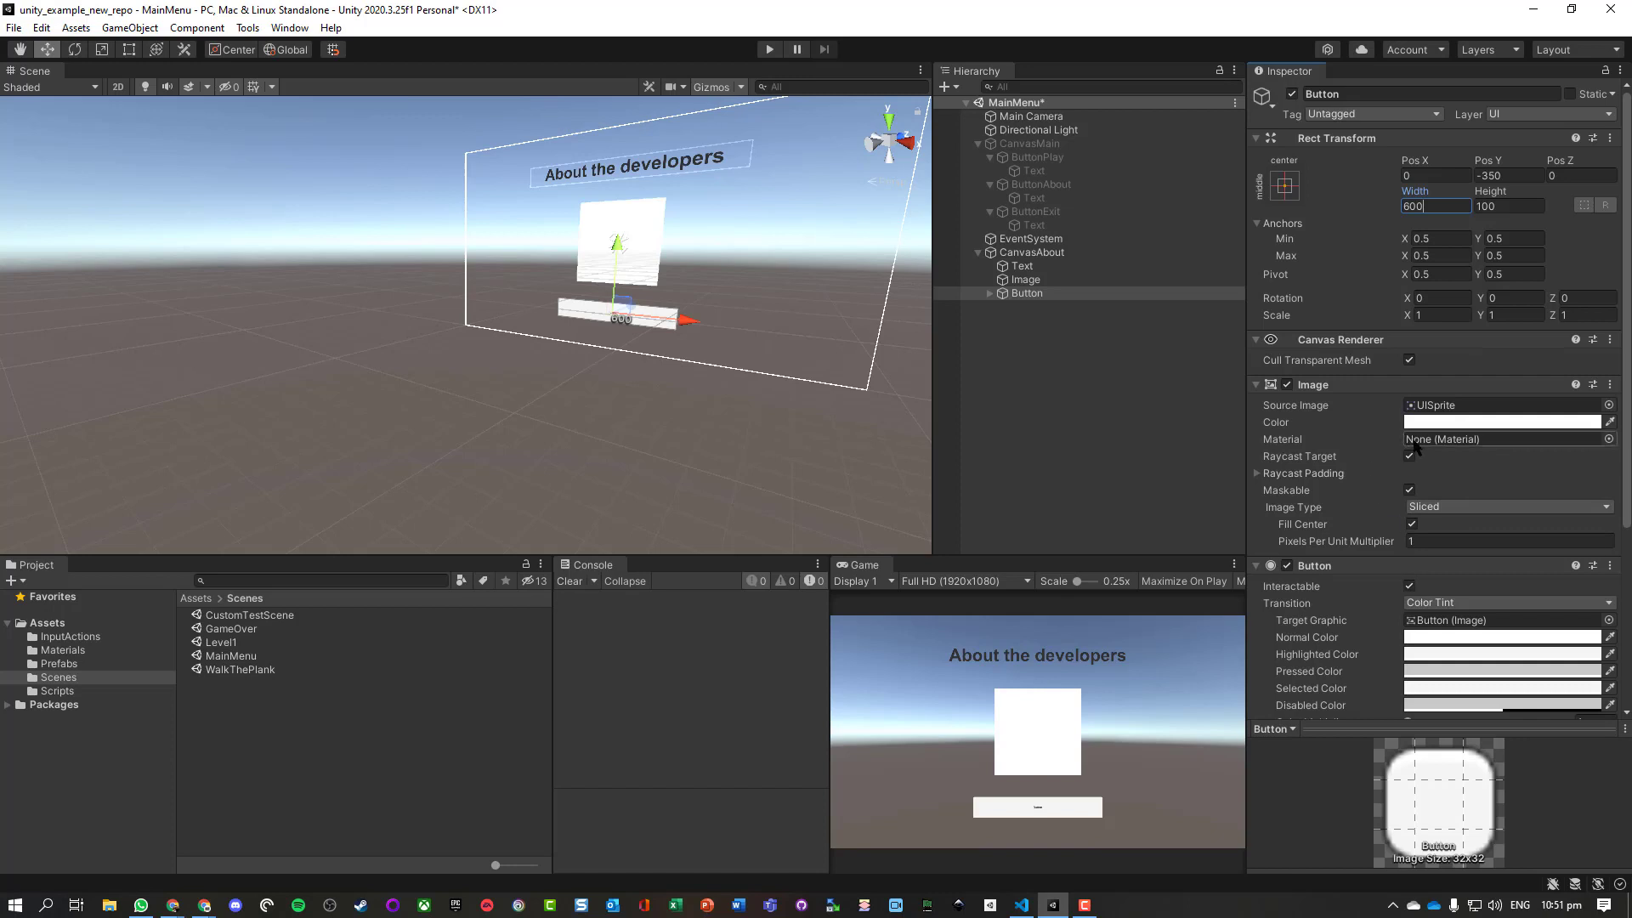
Step: Change the label of CanvasAbout's Button to "Back" with font size 75
click(989, 293)
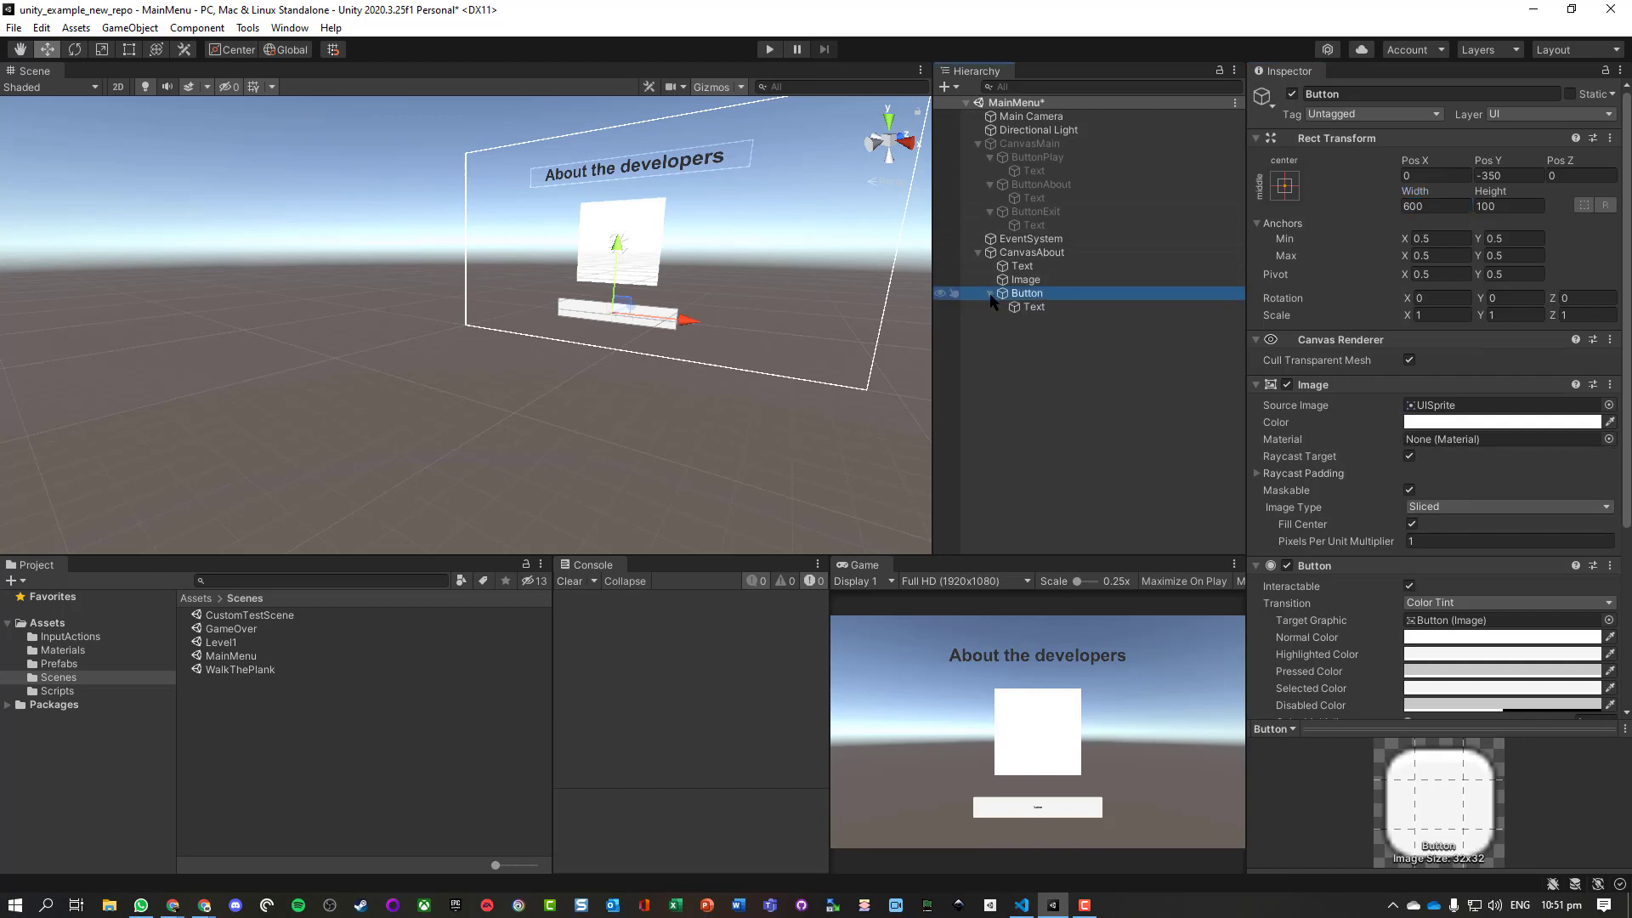
click(1034, 307)
click(1379, 444)
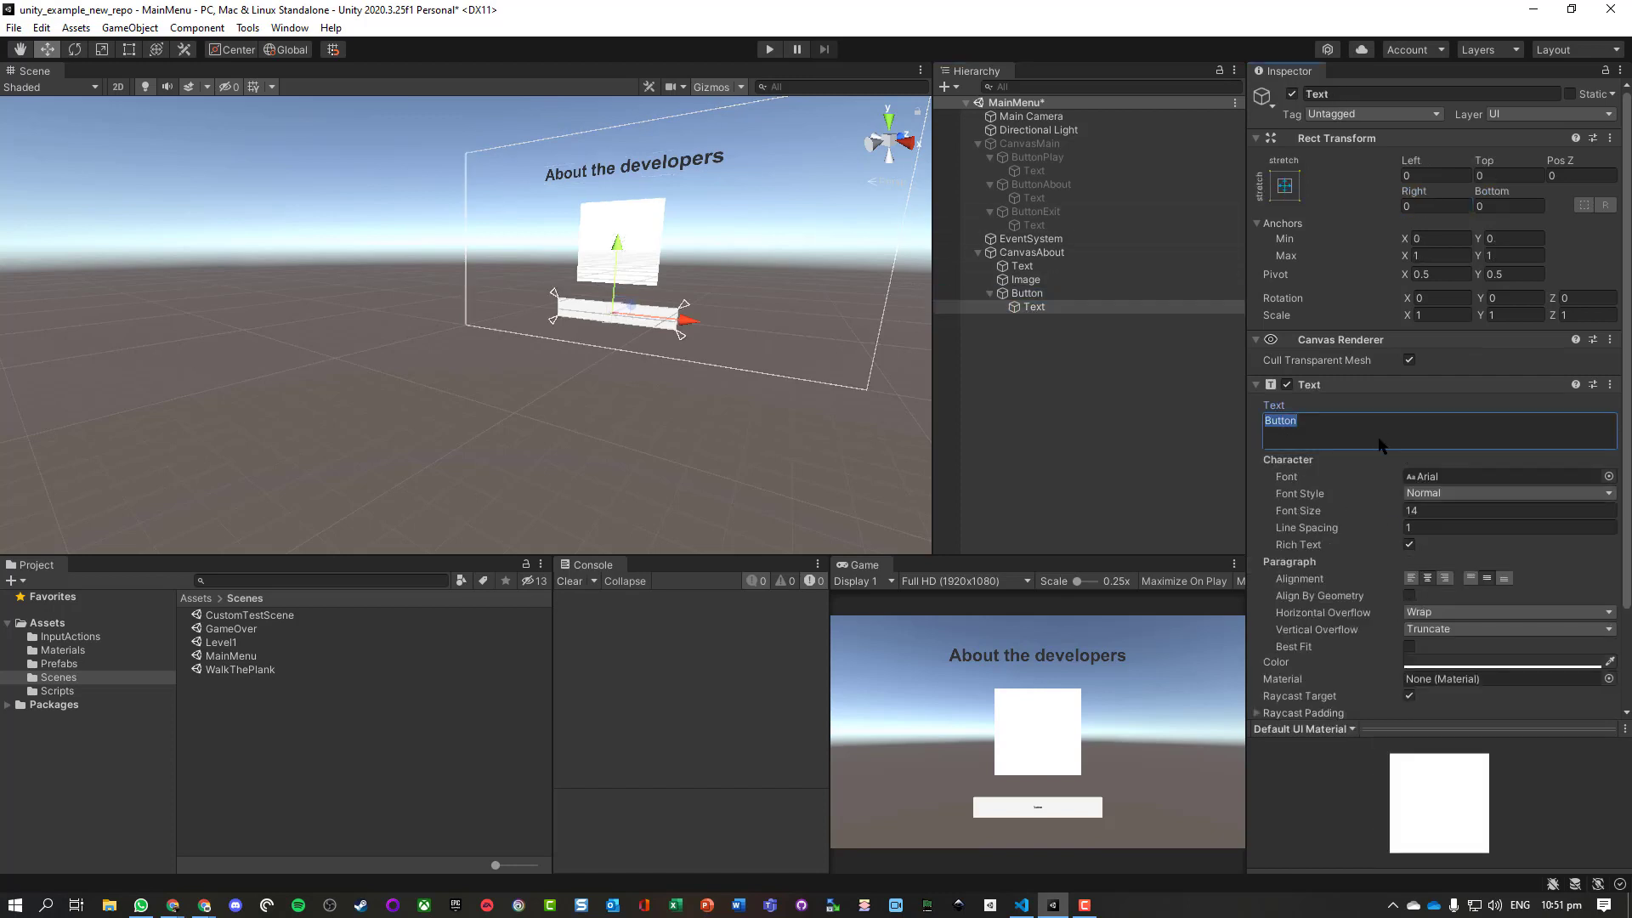
text(A)
click(1436, 511)
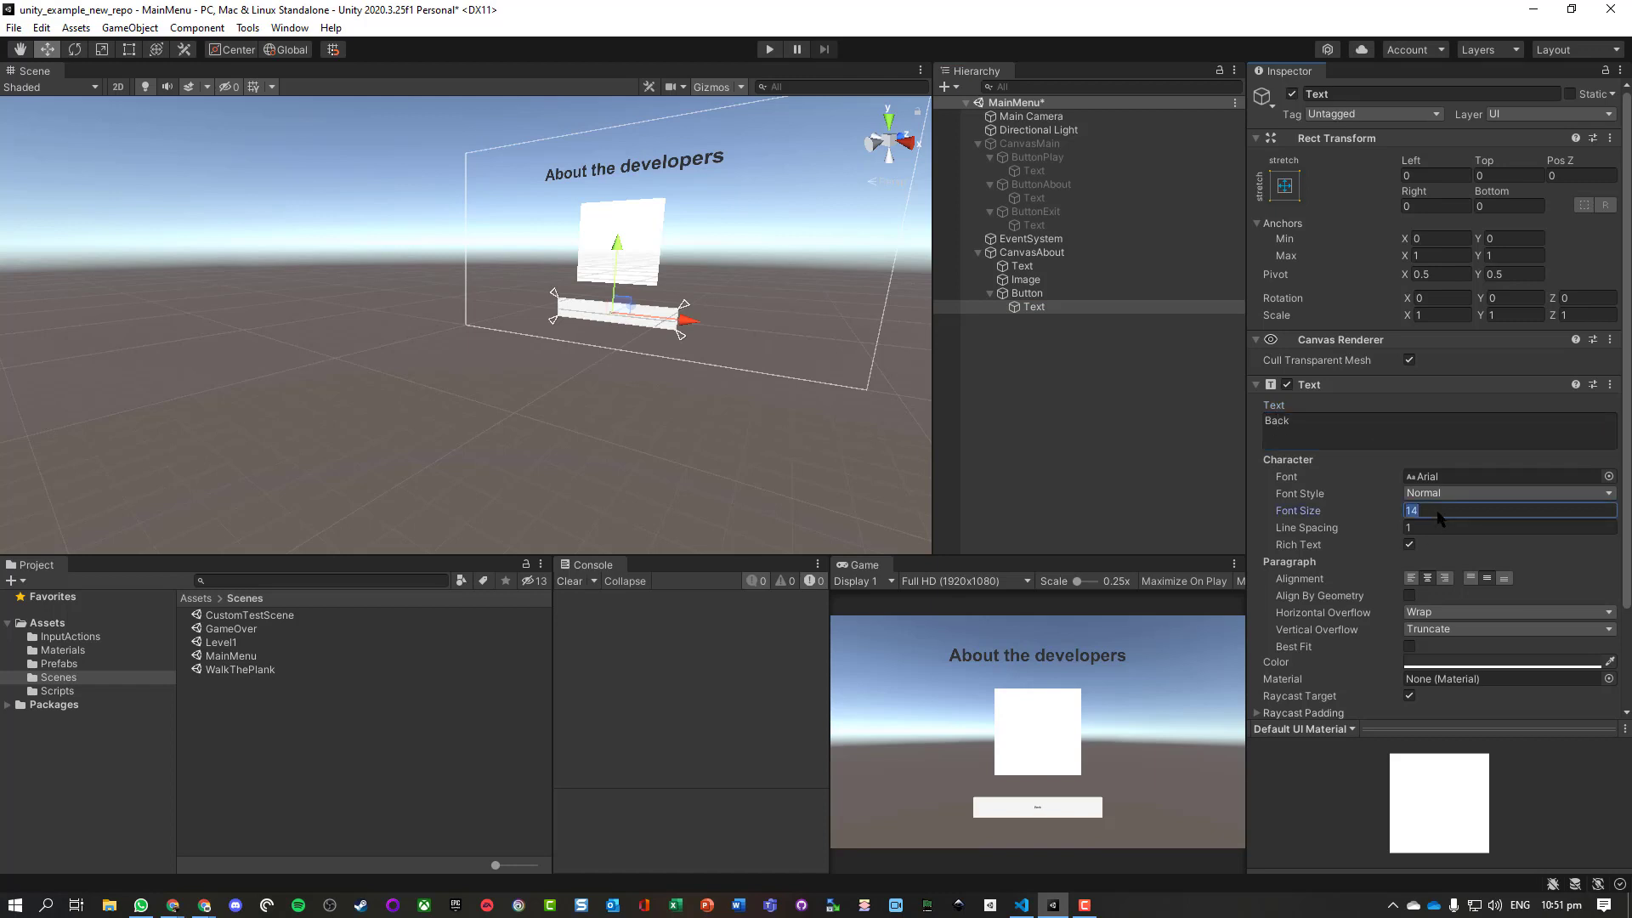
text(75)
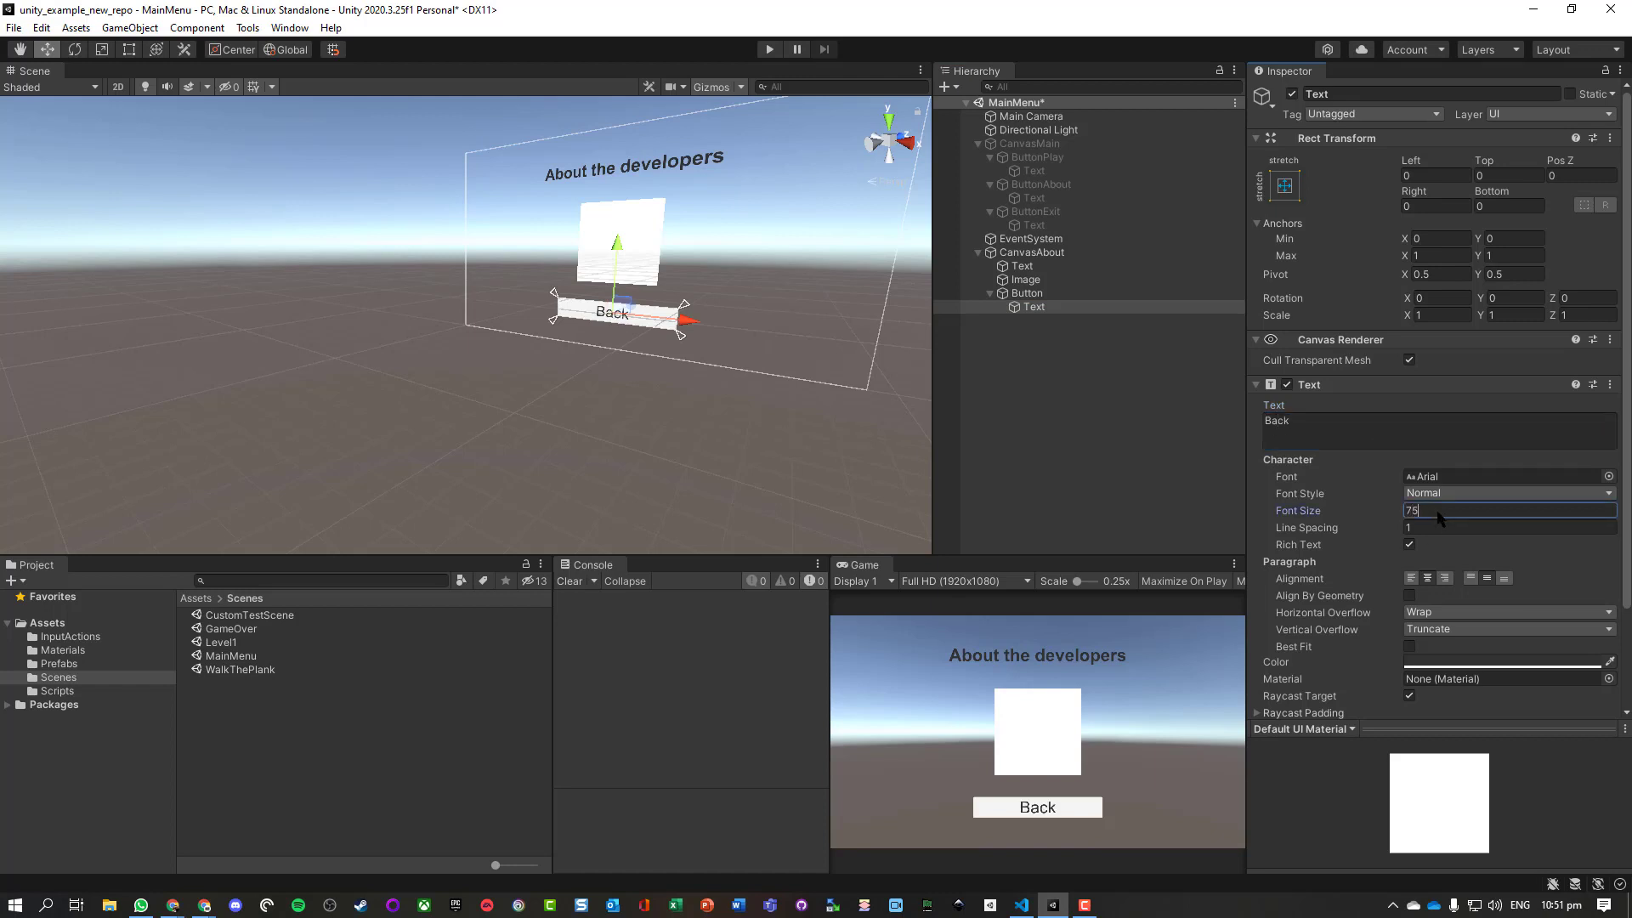
Step: Set the Back button's Highlighted Color to light blue, hex 62AFDE
click(1073, 292)
click(1412, 655)
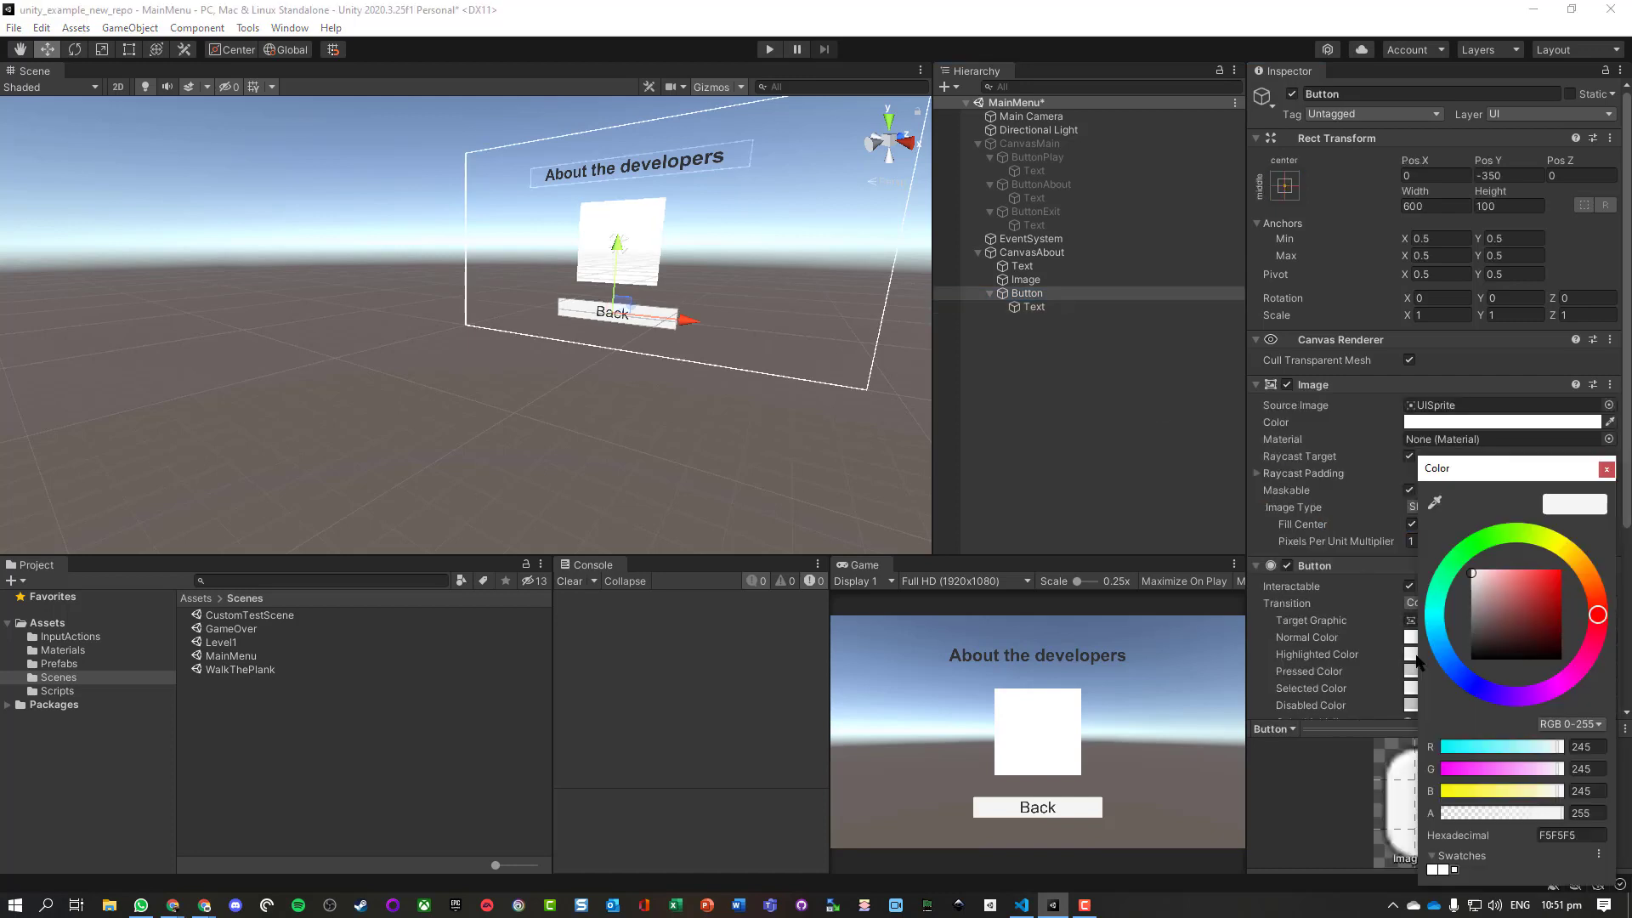
click(1441, 646)
click(1527, 583)
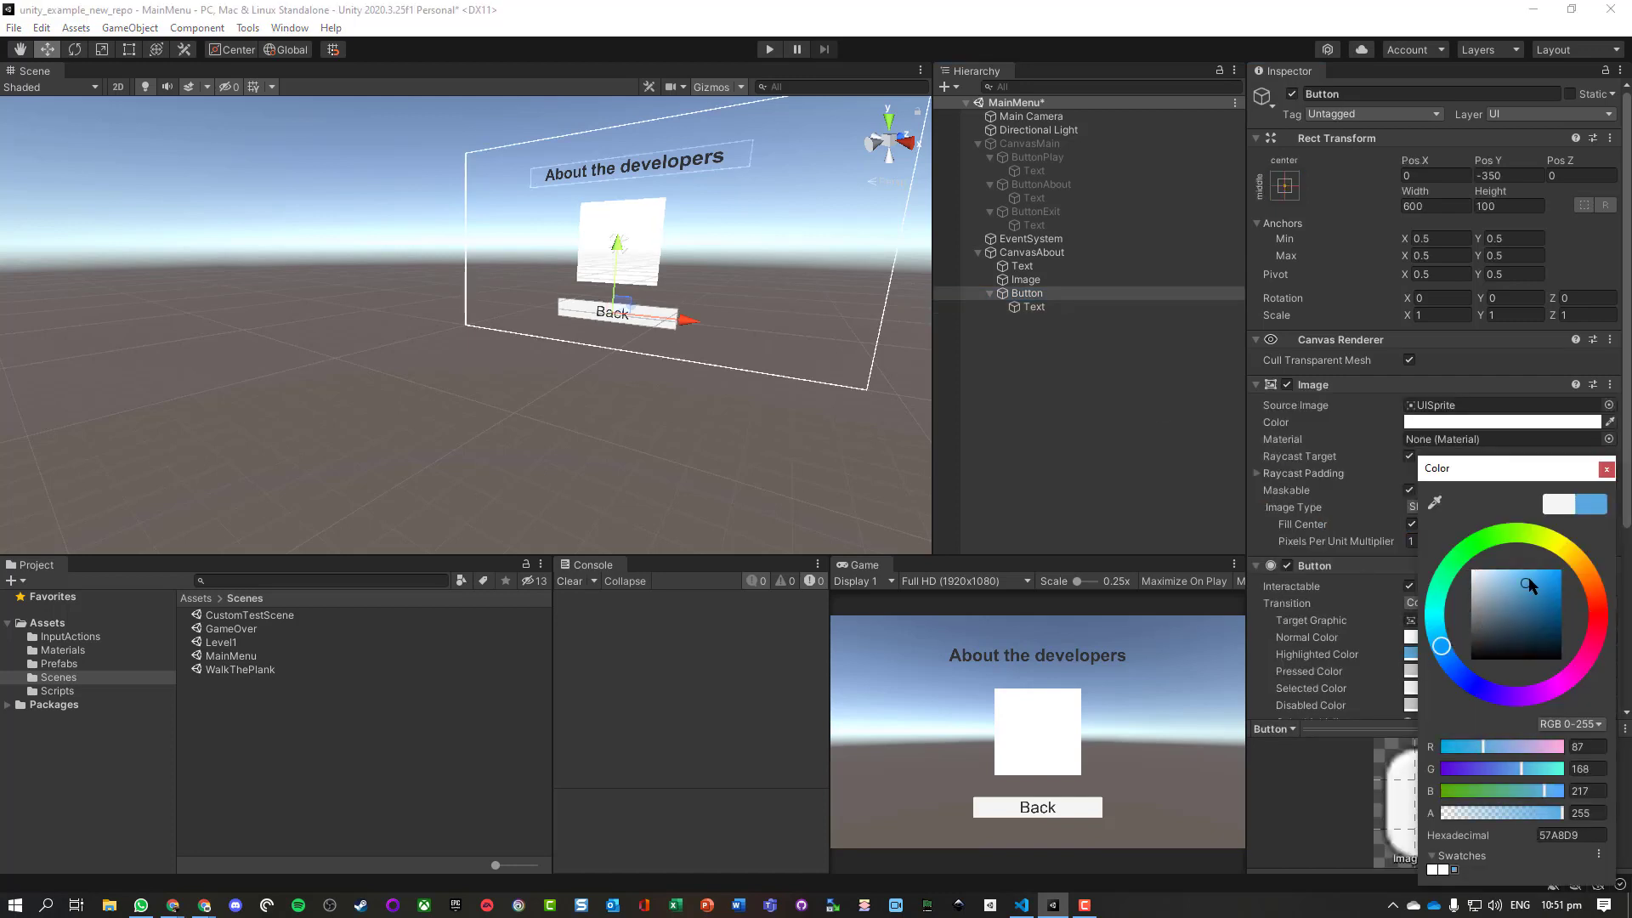
drag(1528, 578, 1548, 570)
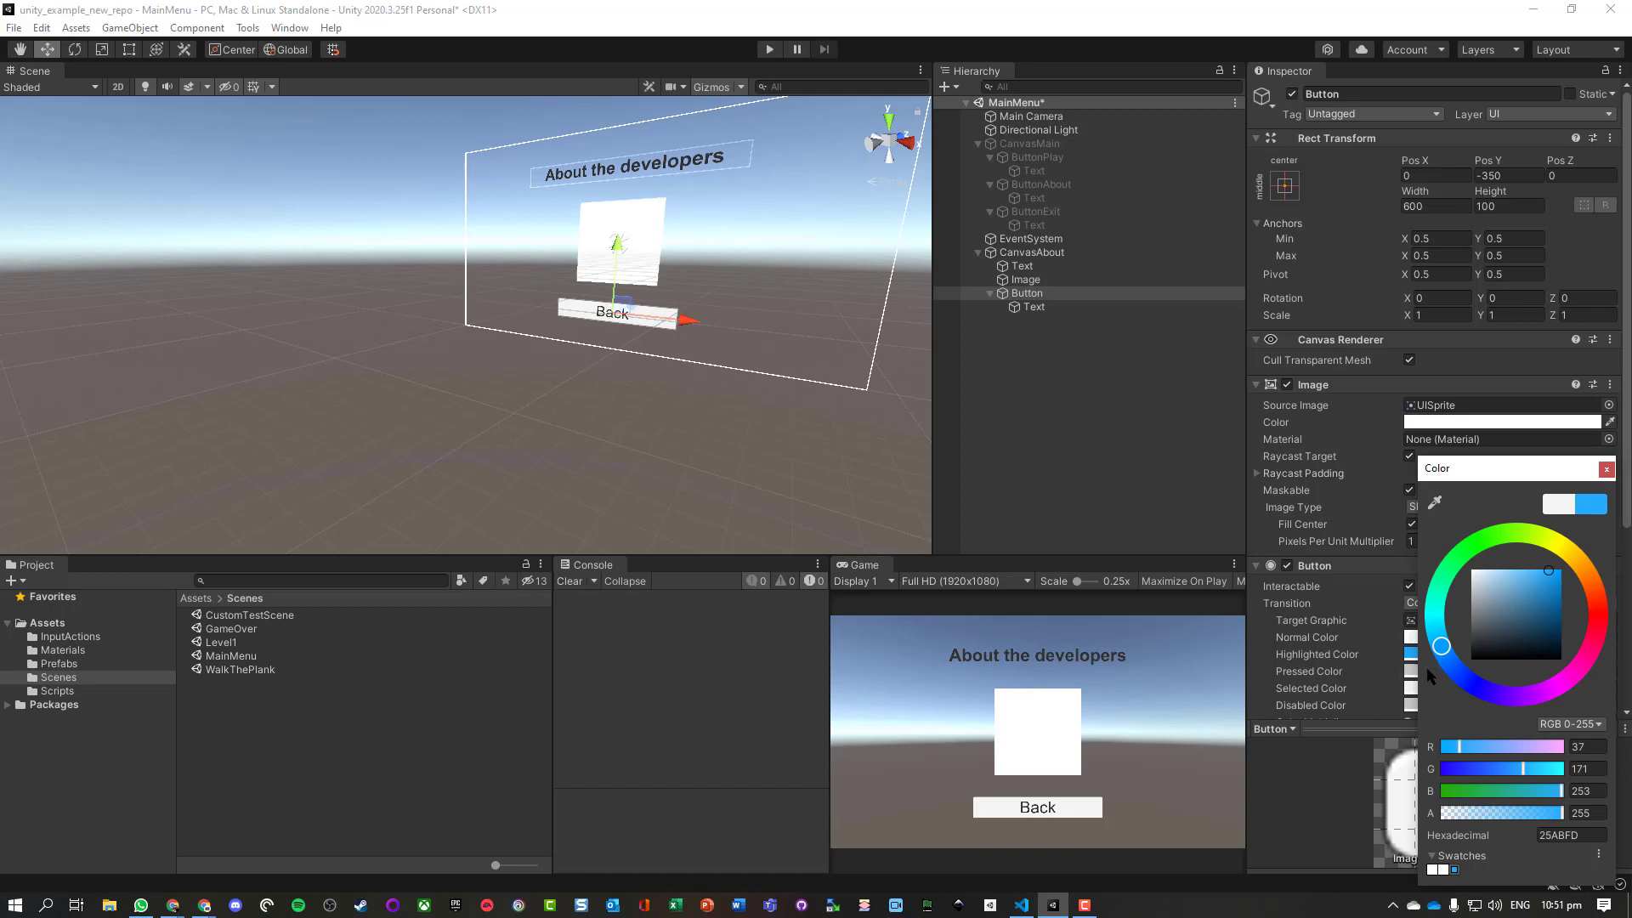
click(1558, 618)
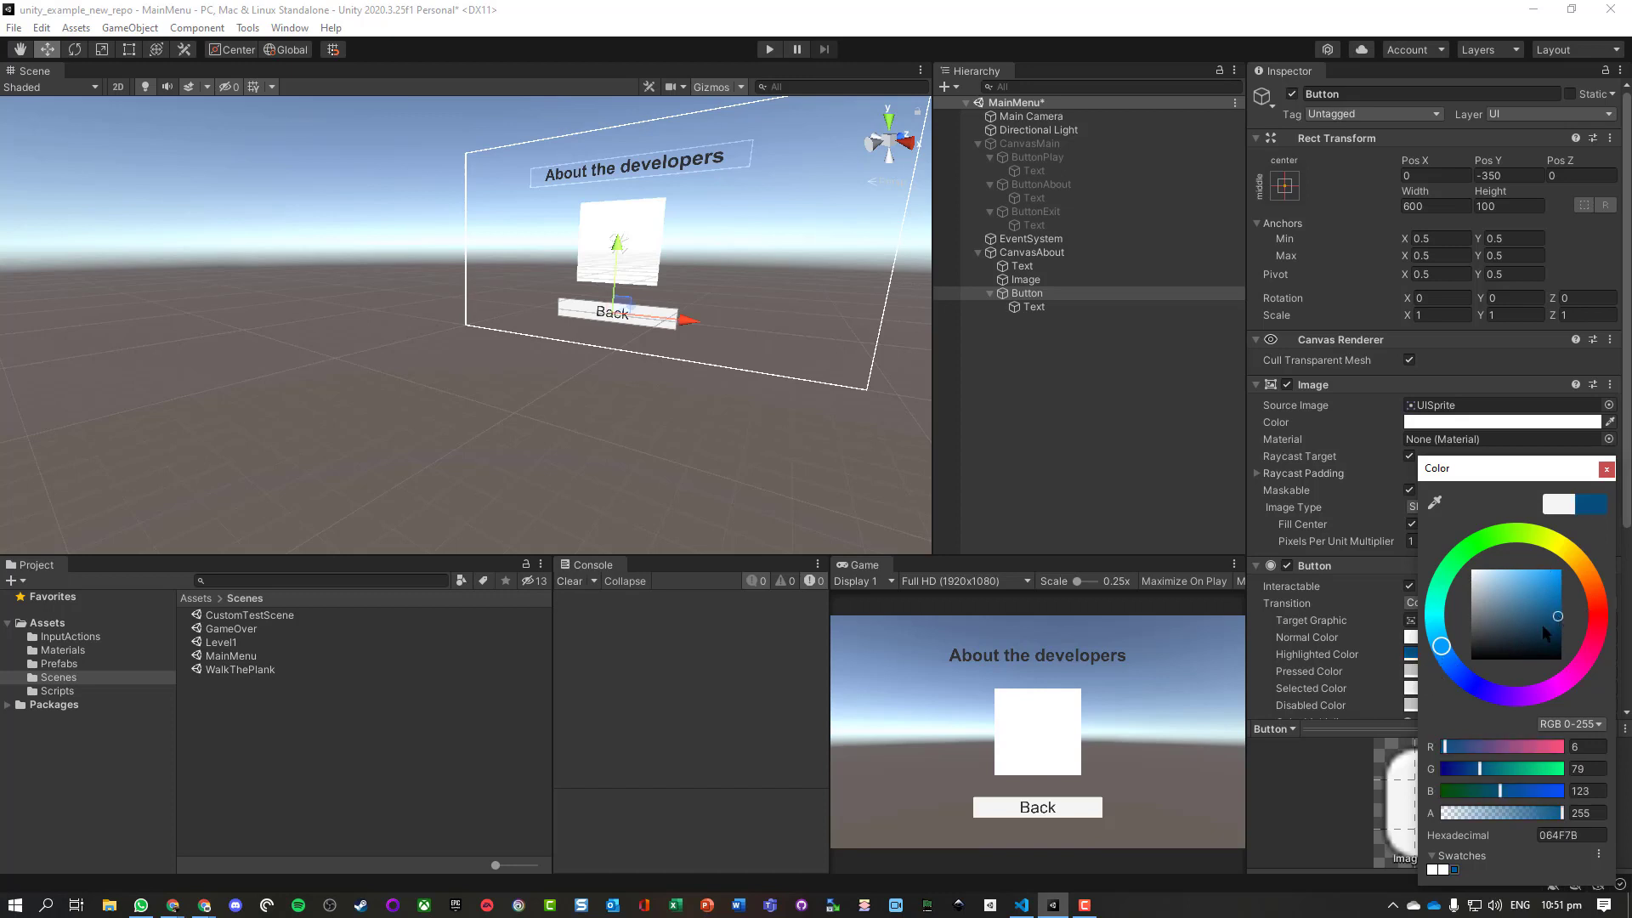
click(1527, 578)
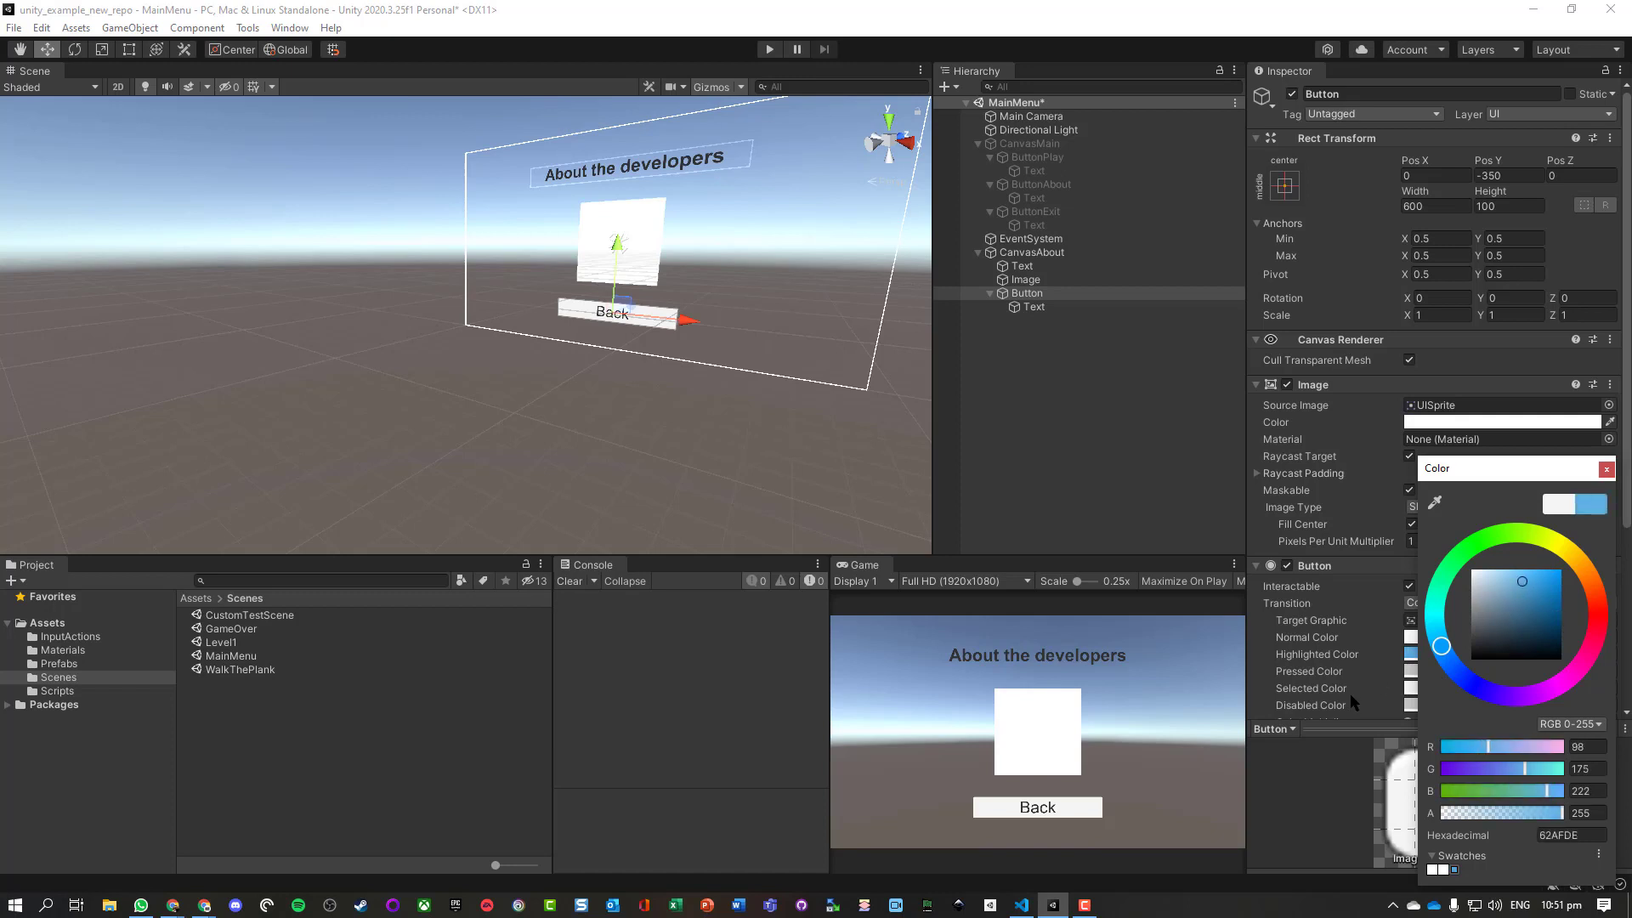
Step: Set the Back button's Pressed Color to magenta, hex F62BCD
click(1417, 671)
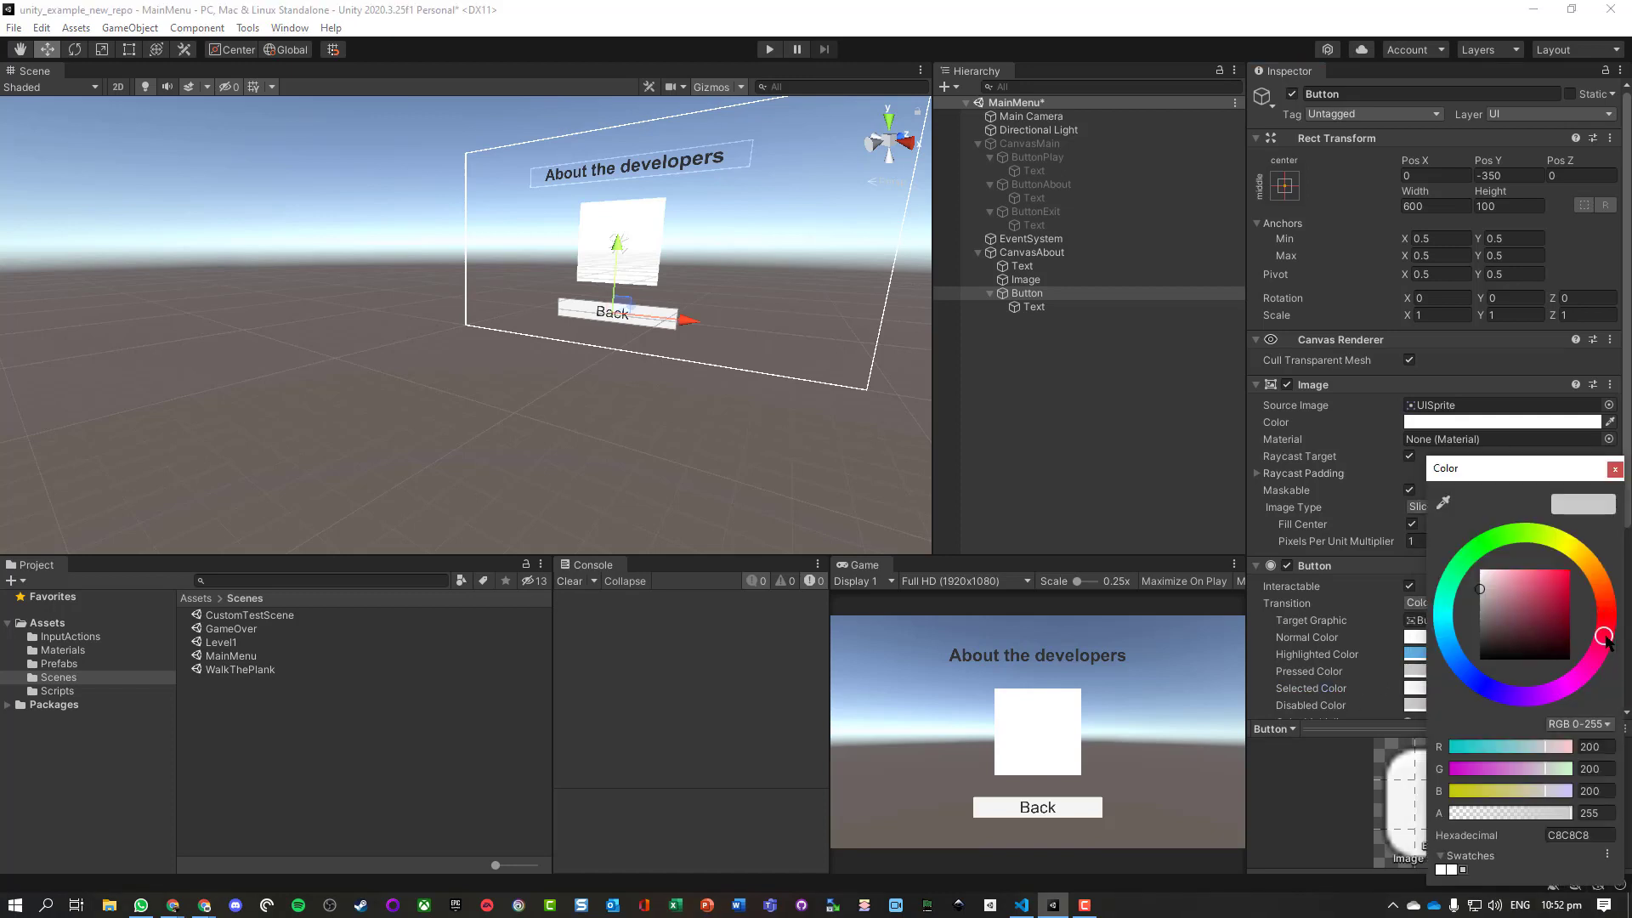
click(1580, 677)
drag(1543, 611, 1554, 573)
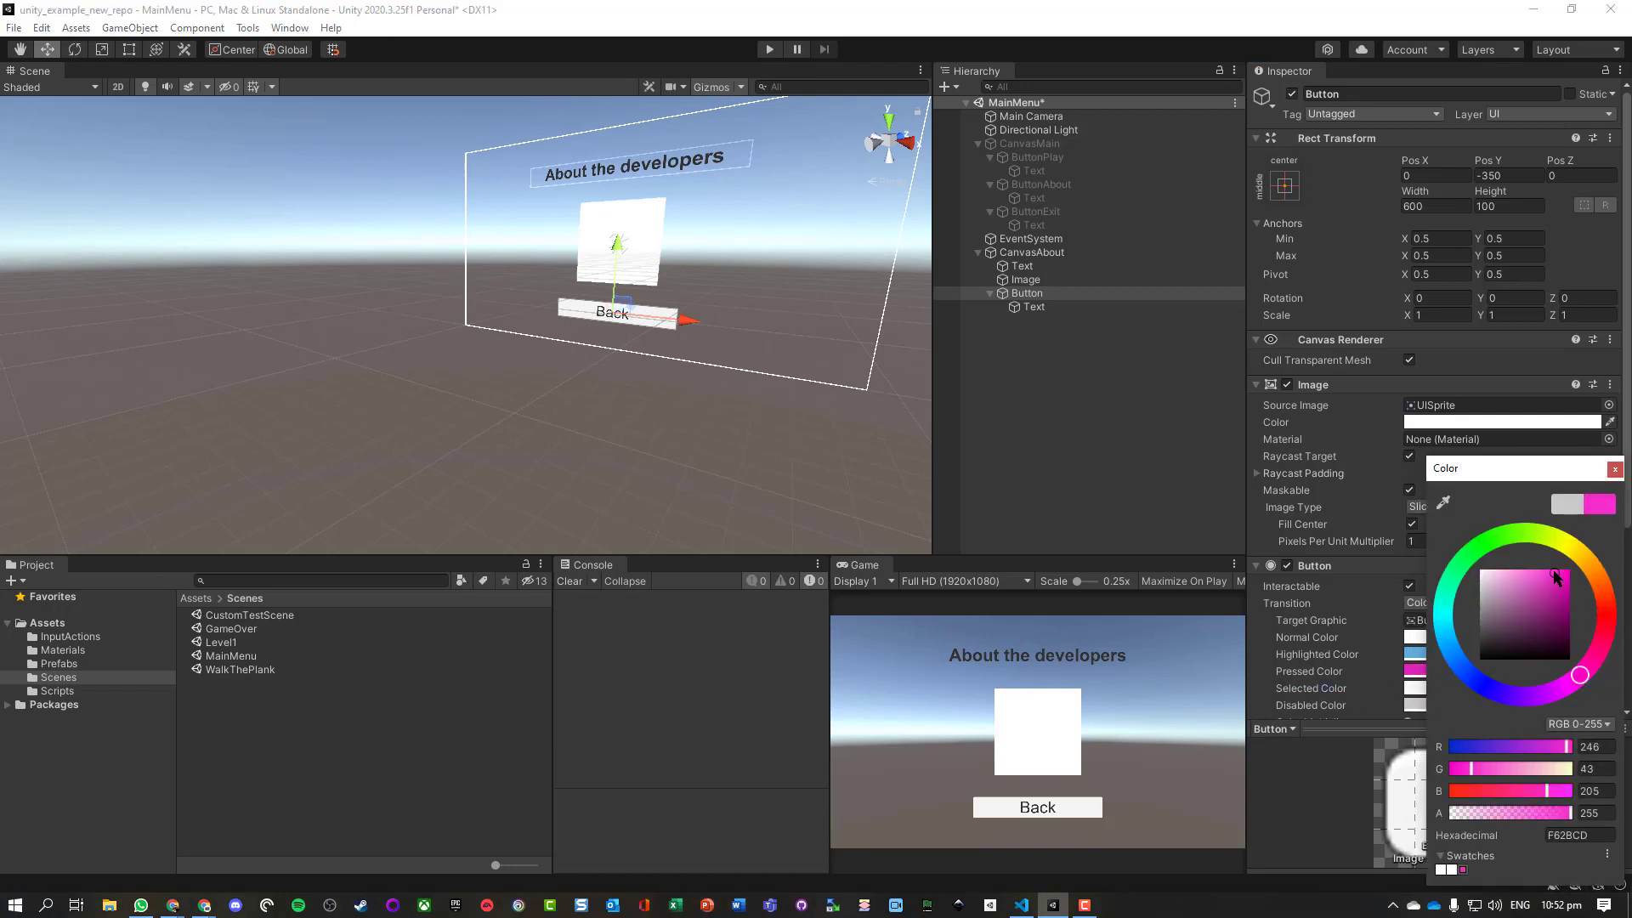
click(1169, 717)
Step: Set the Back button's Selected Color to a saturated orange
click(1430, 688)
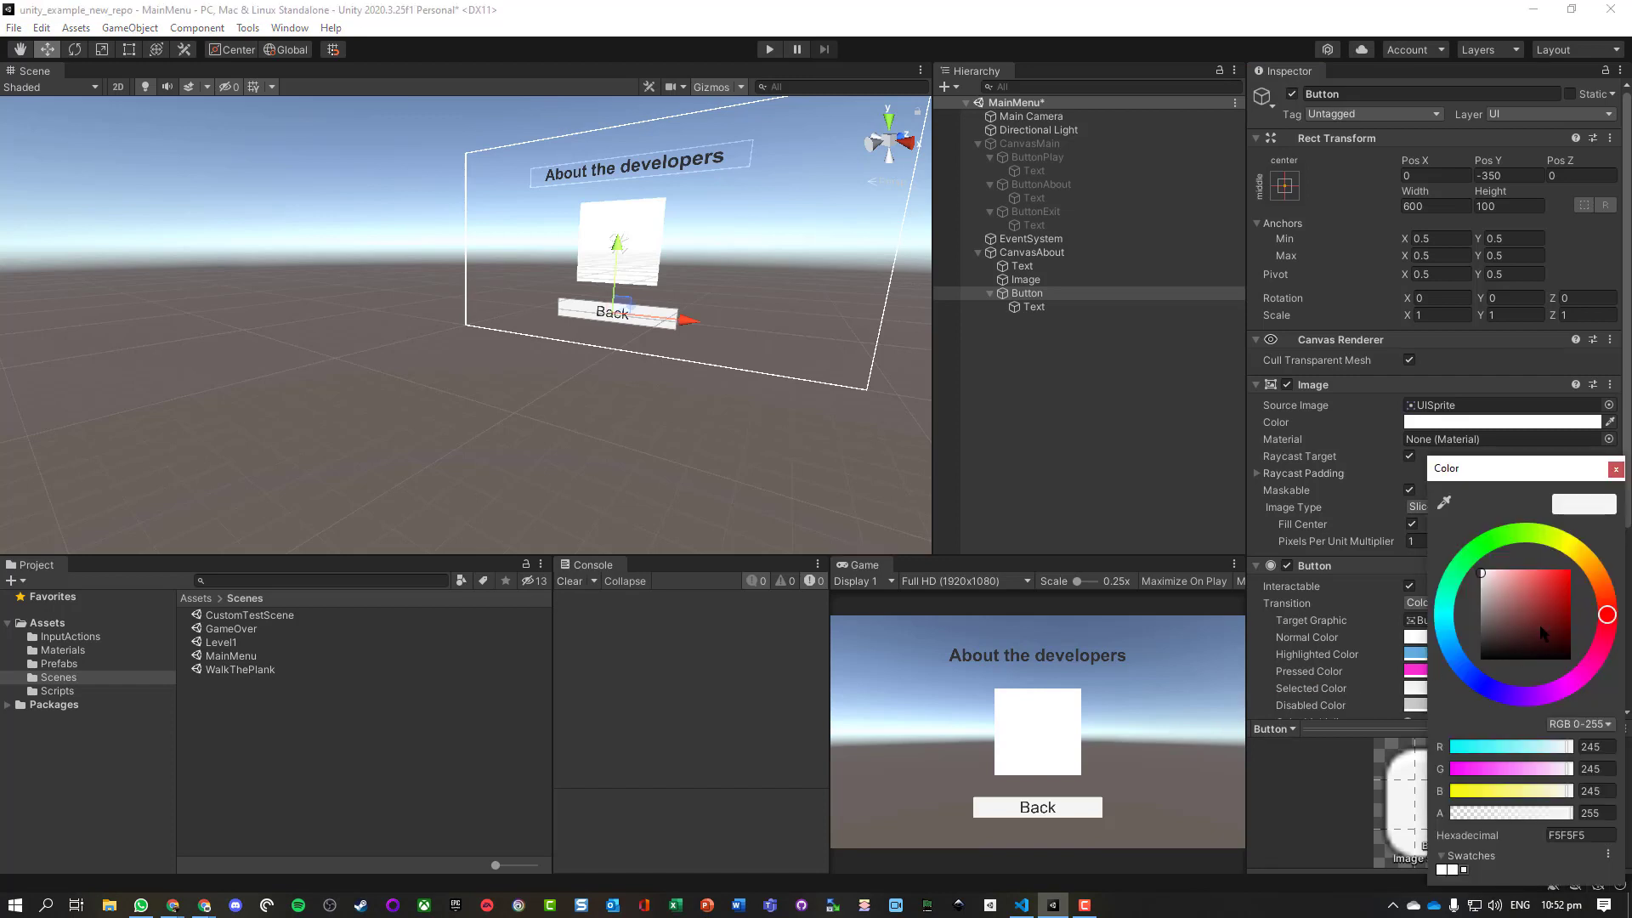
drag(1573, 542, 1593, 558)
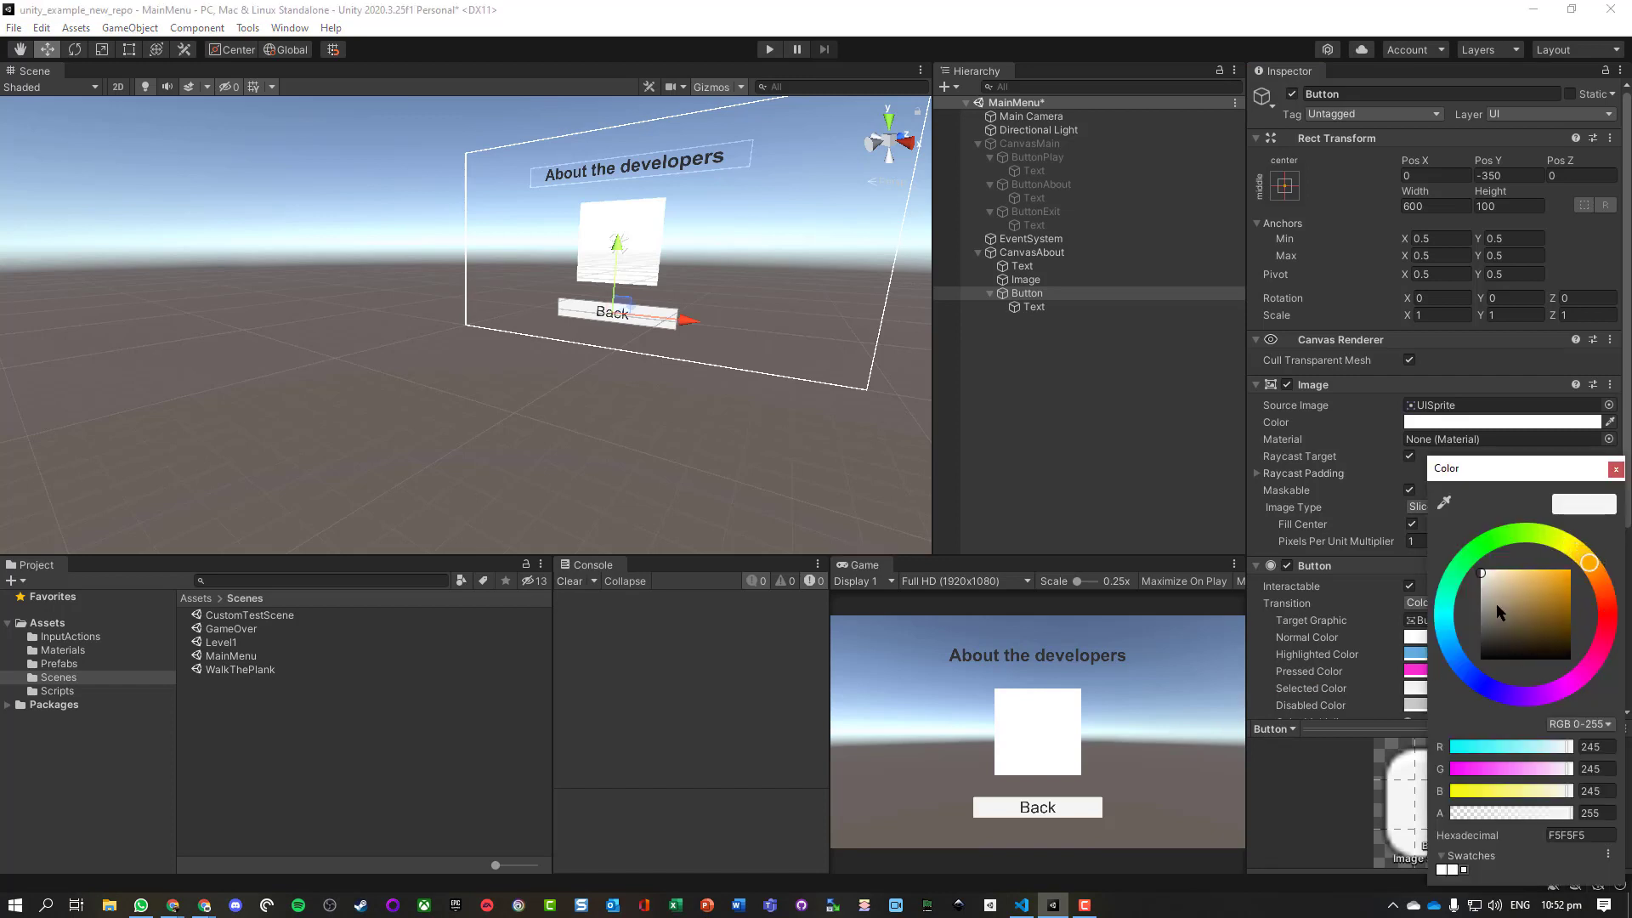
drag(1497, 604, 1607, 557)
click(1000, 752)
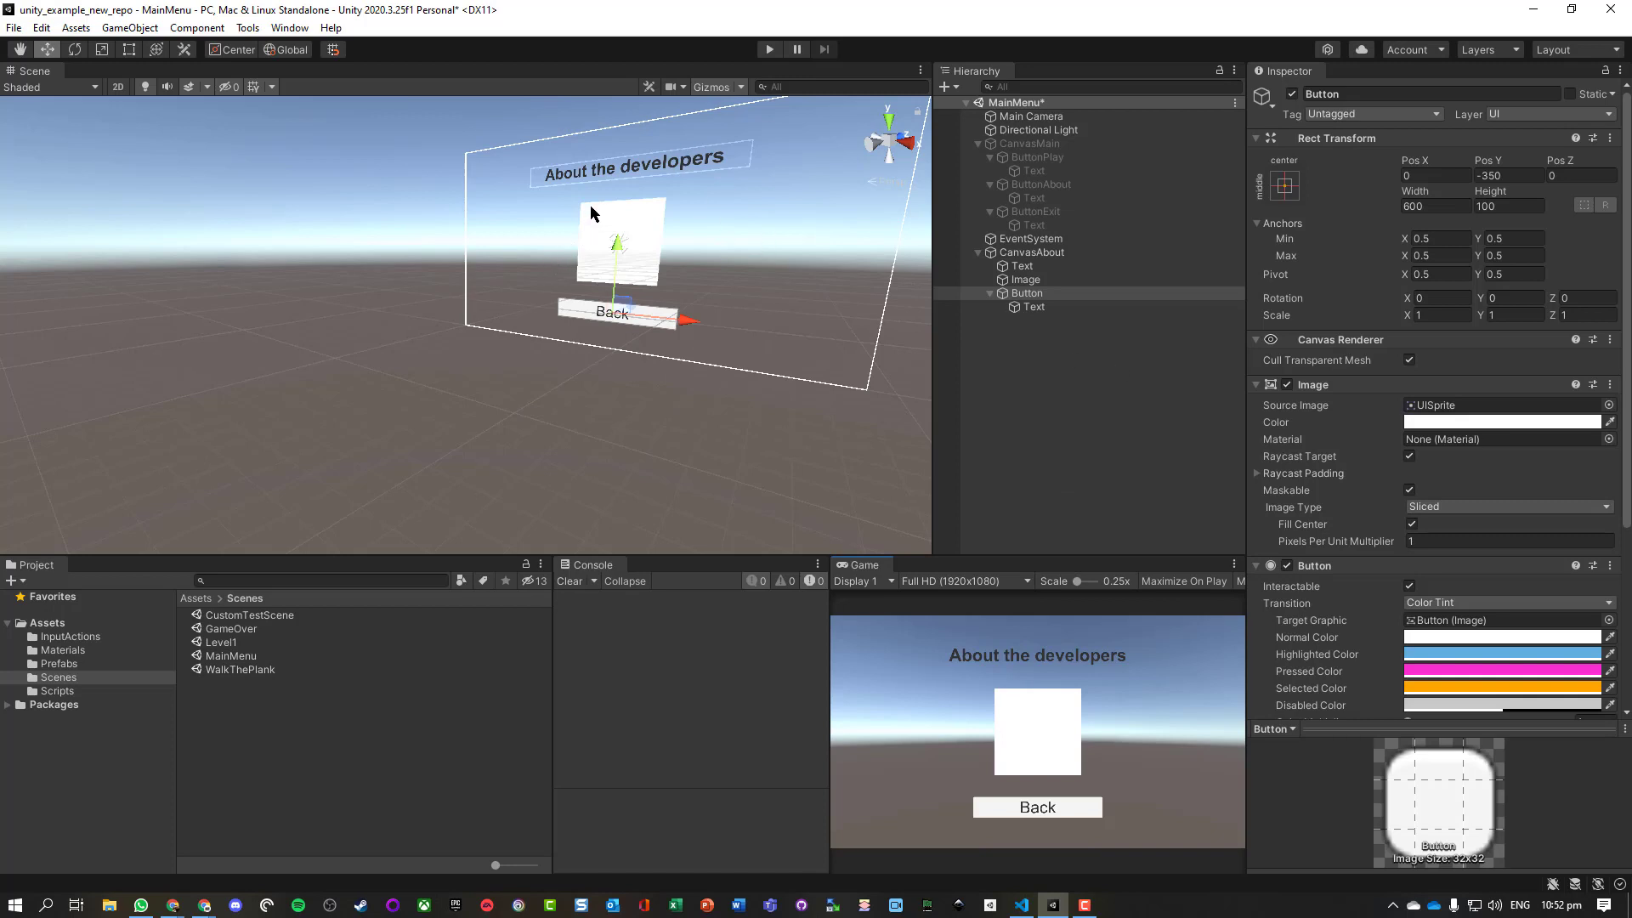
click(640, 211)
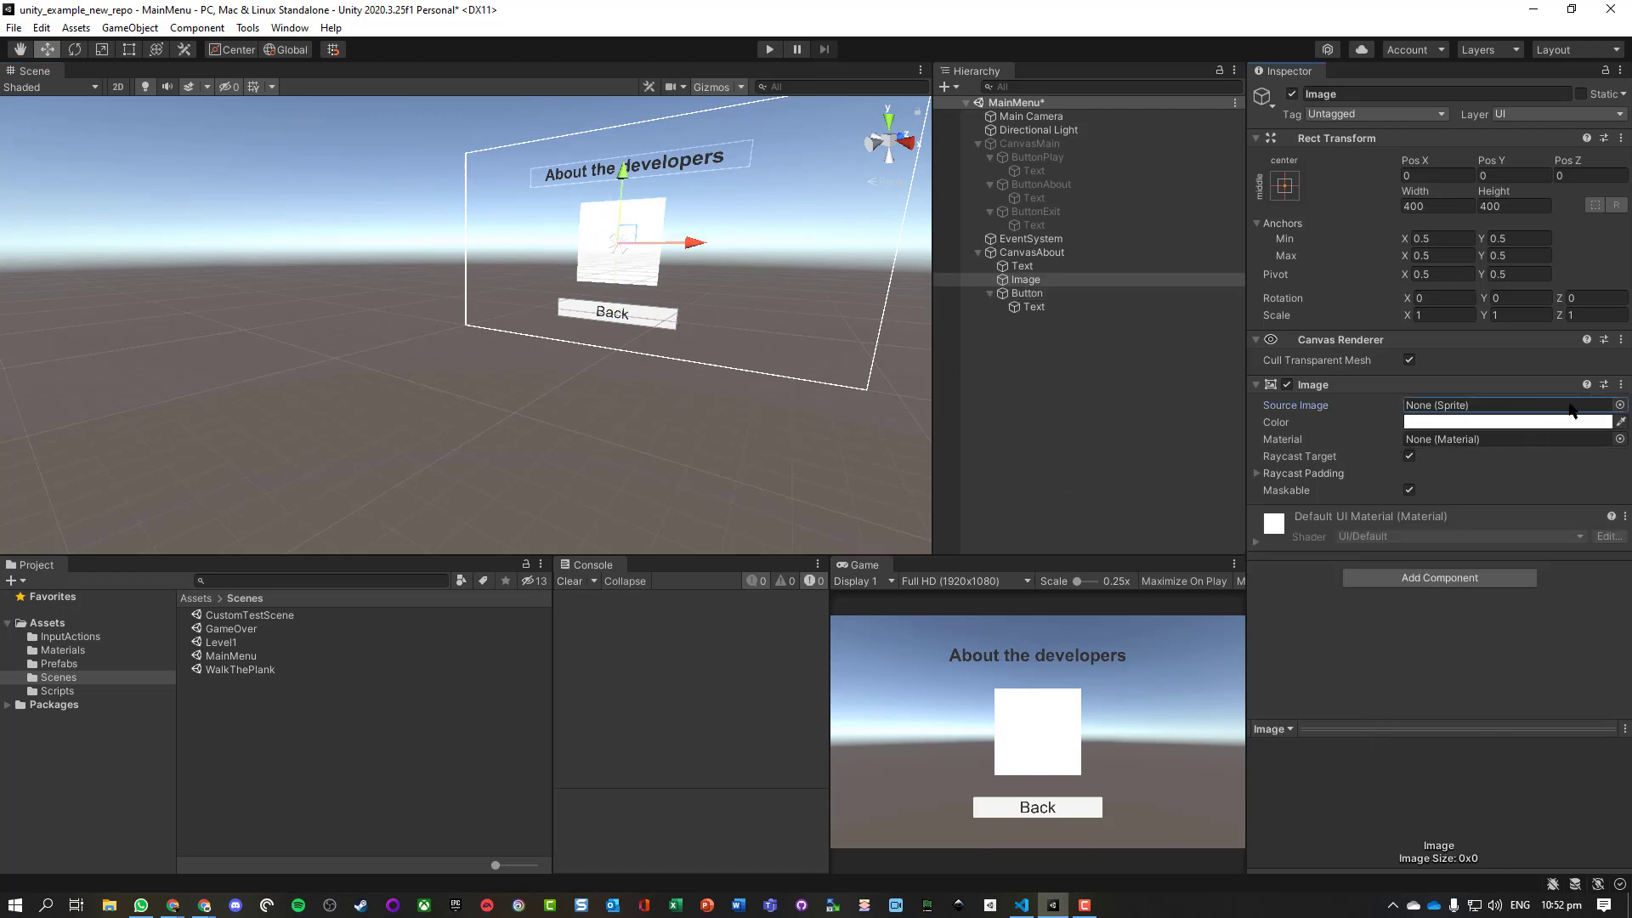
click(1619, 405)
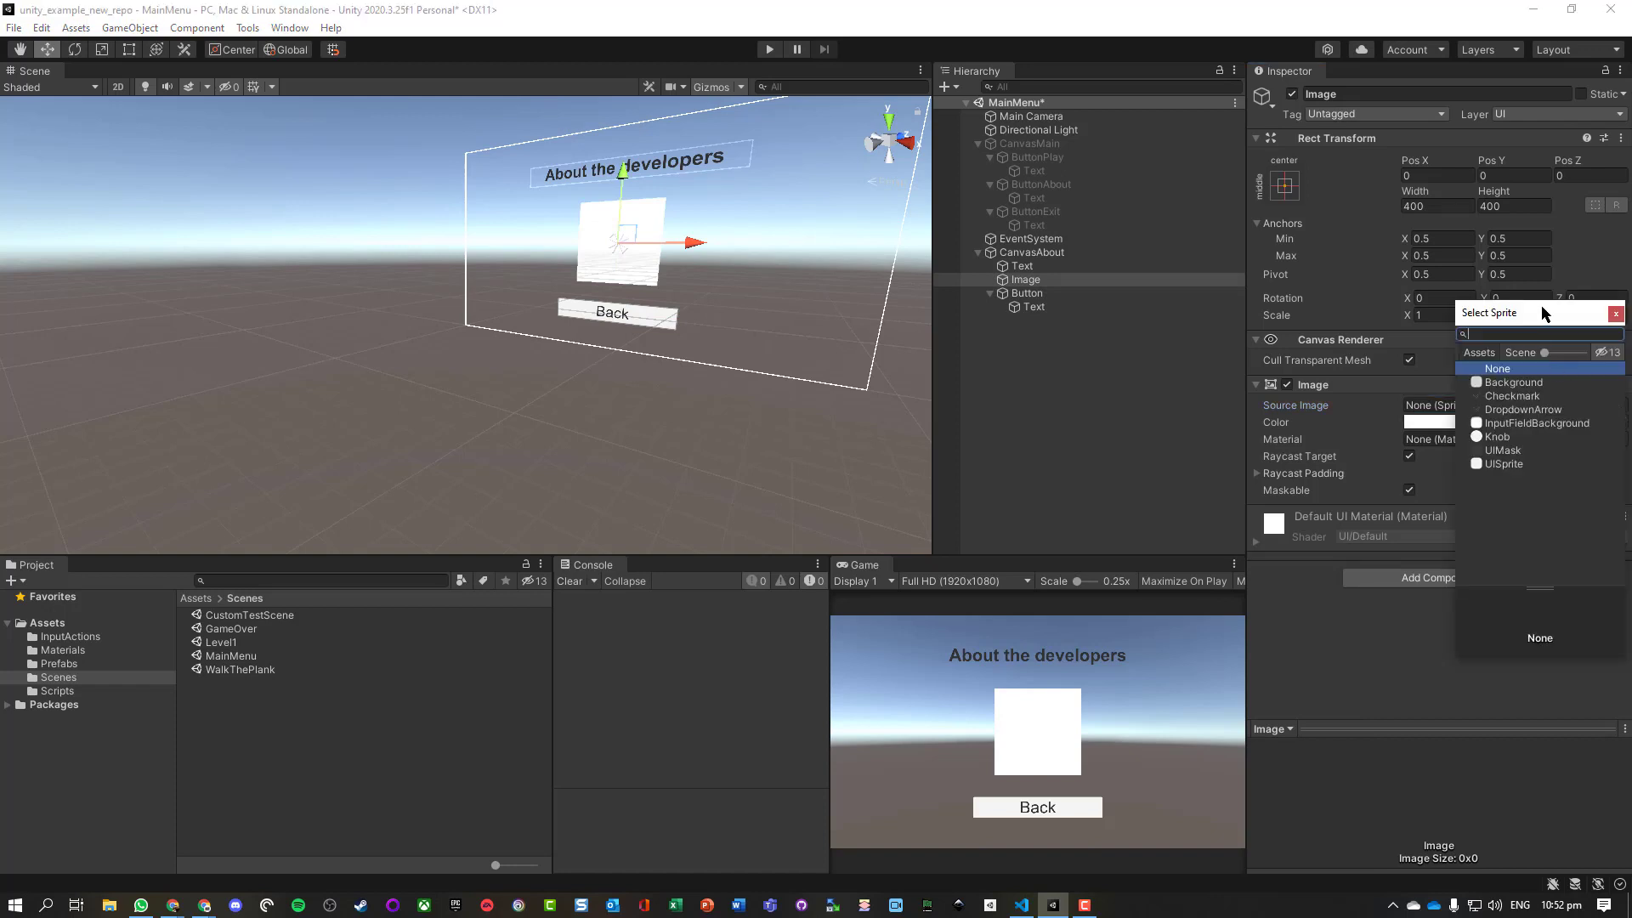
drag(1545, 315, 1268, 313)
click(1350, 314)
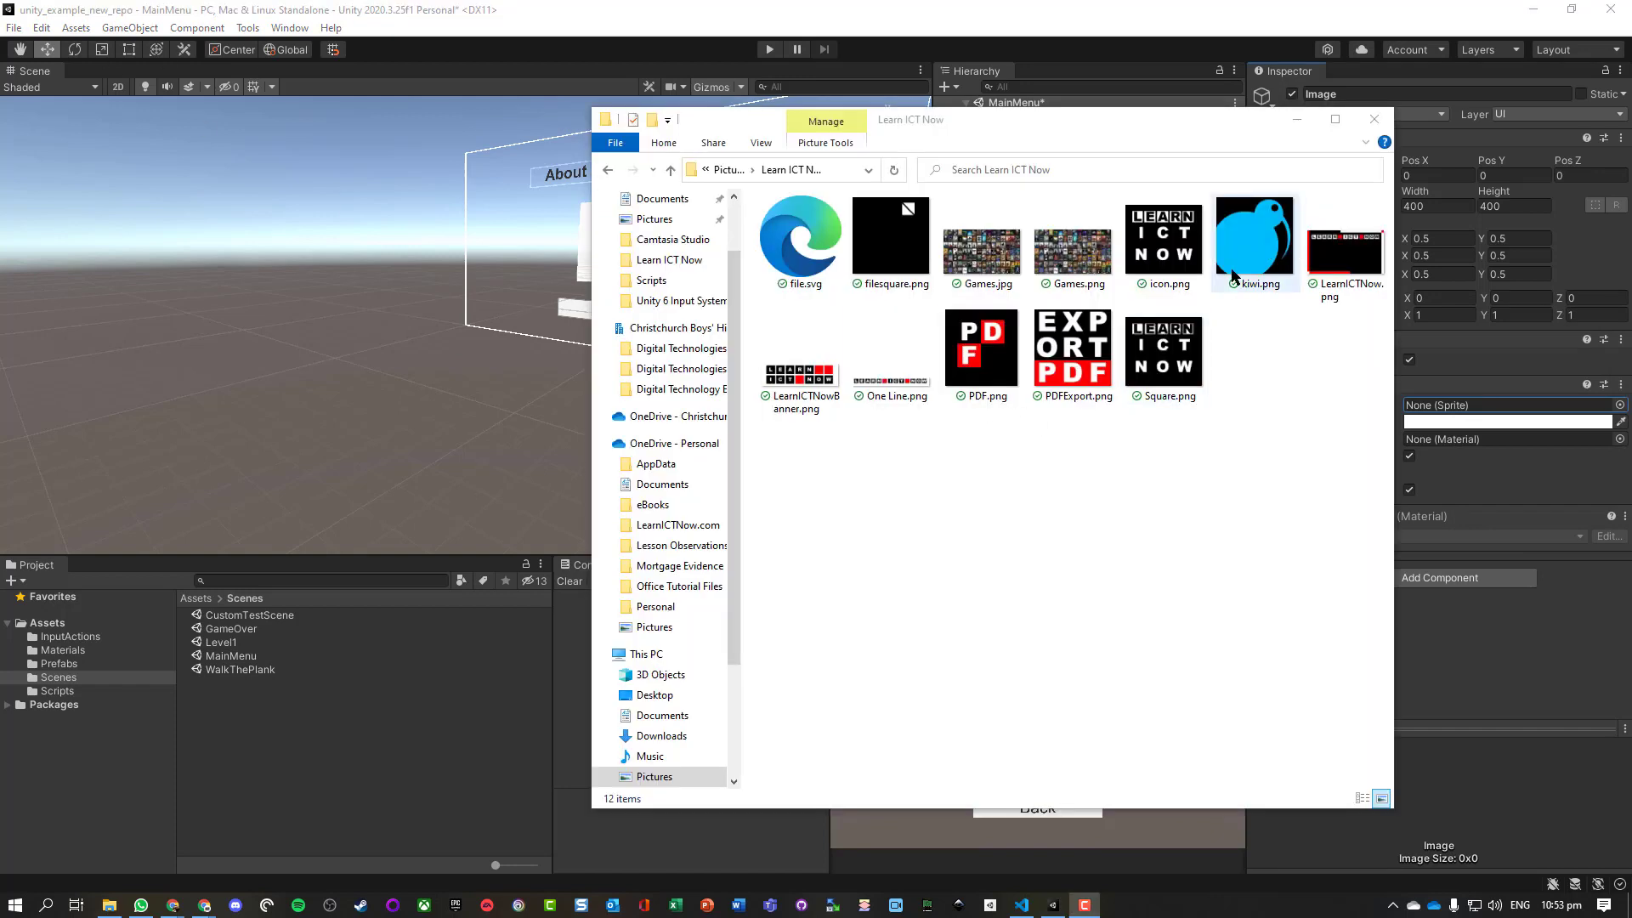
click(1248, 251)
click(506, 712)
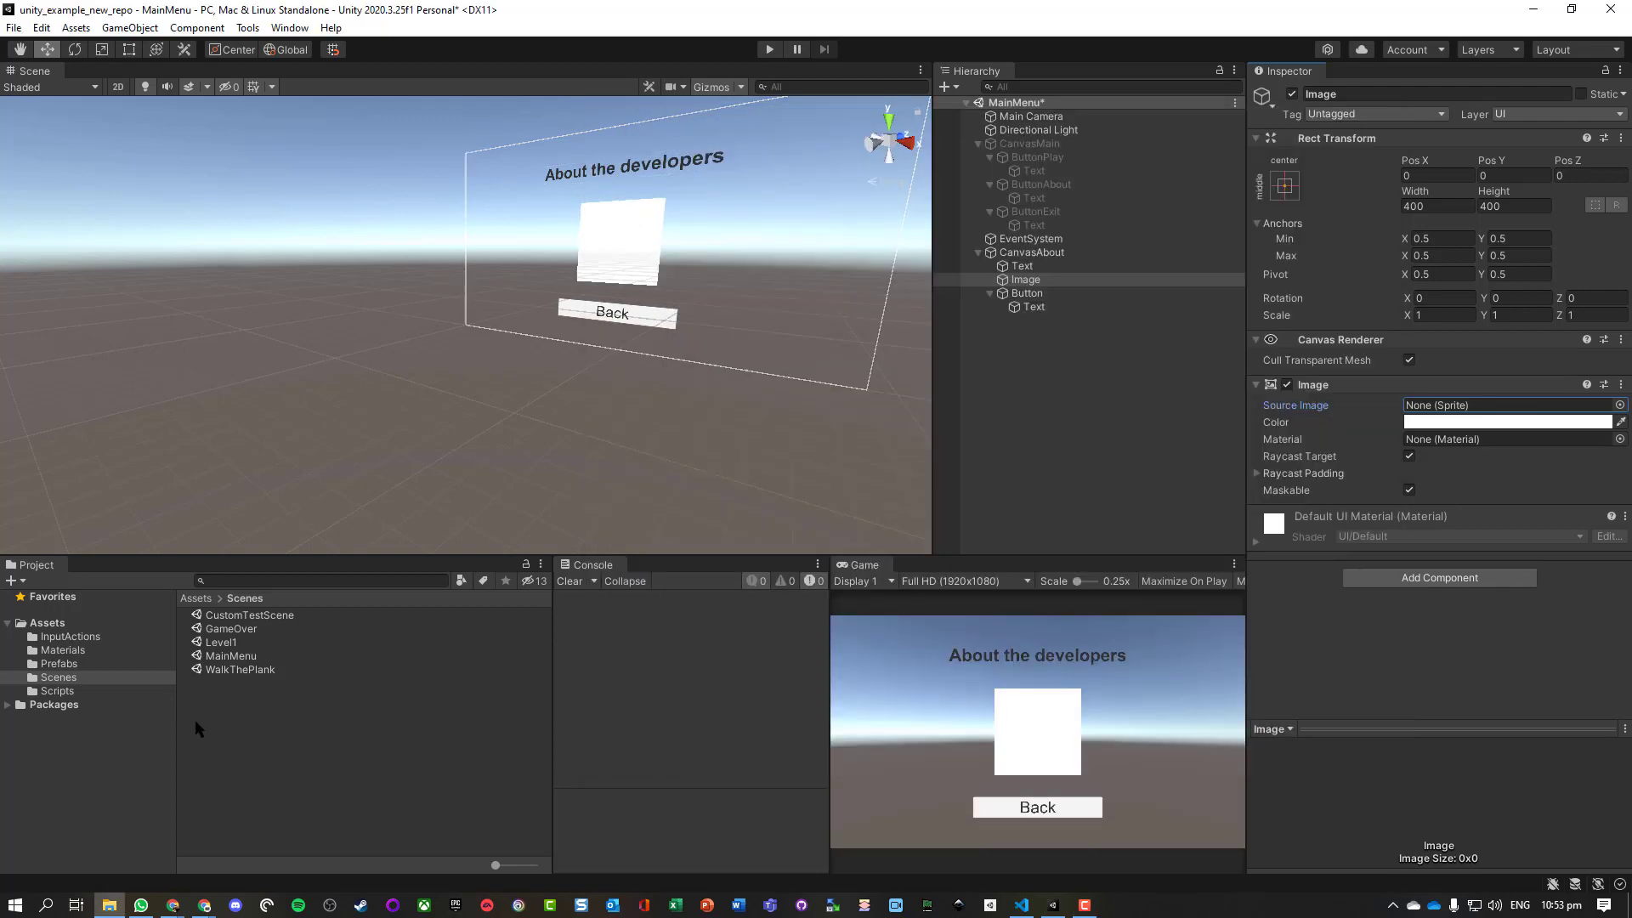
Step: Create a folder named Images inside the project's Assets folder
click(47, 622)
right_click(254, 725)
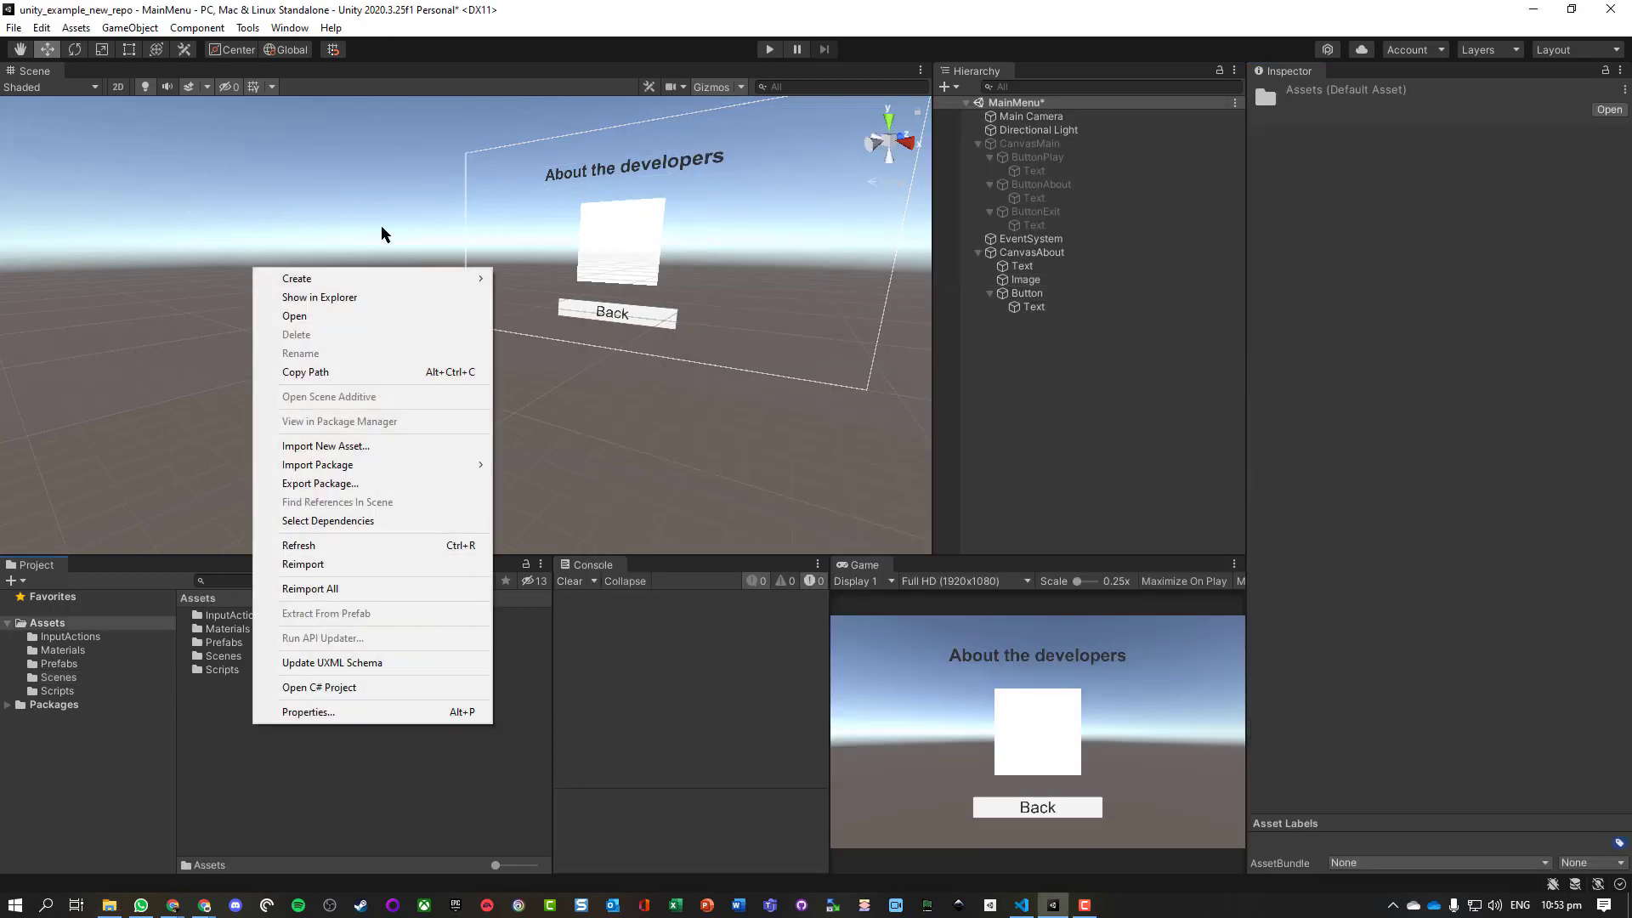
mouse_move(397, 278)
click(555, 212)
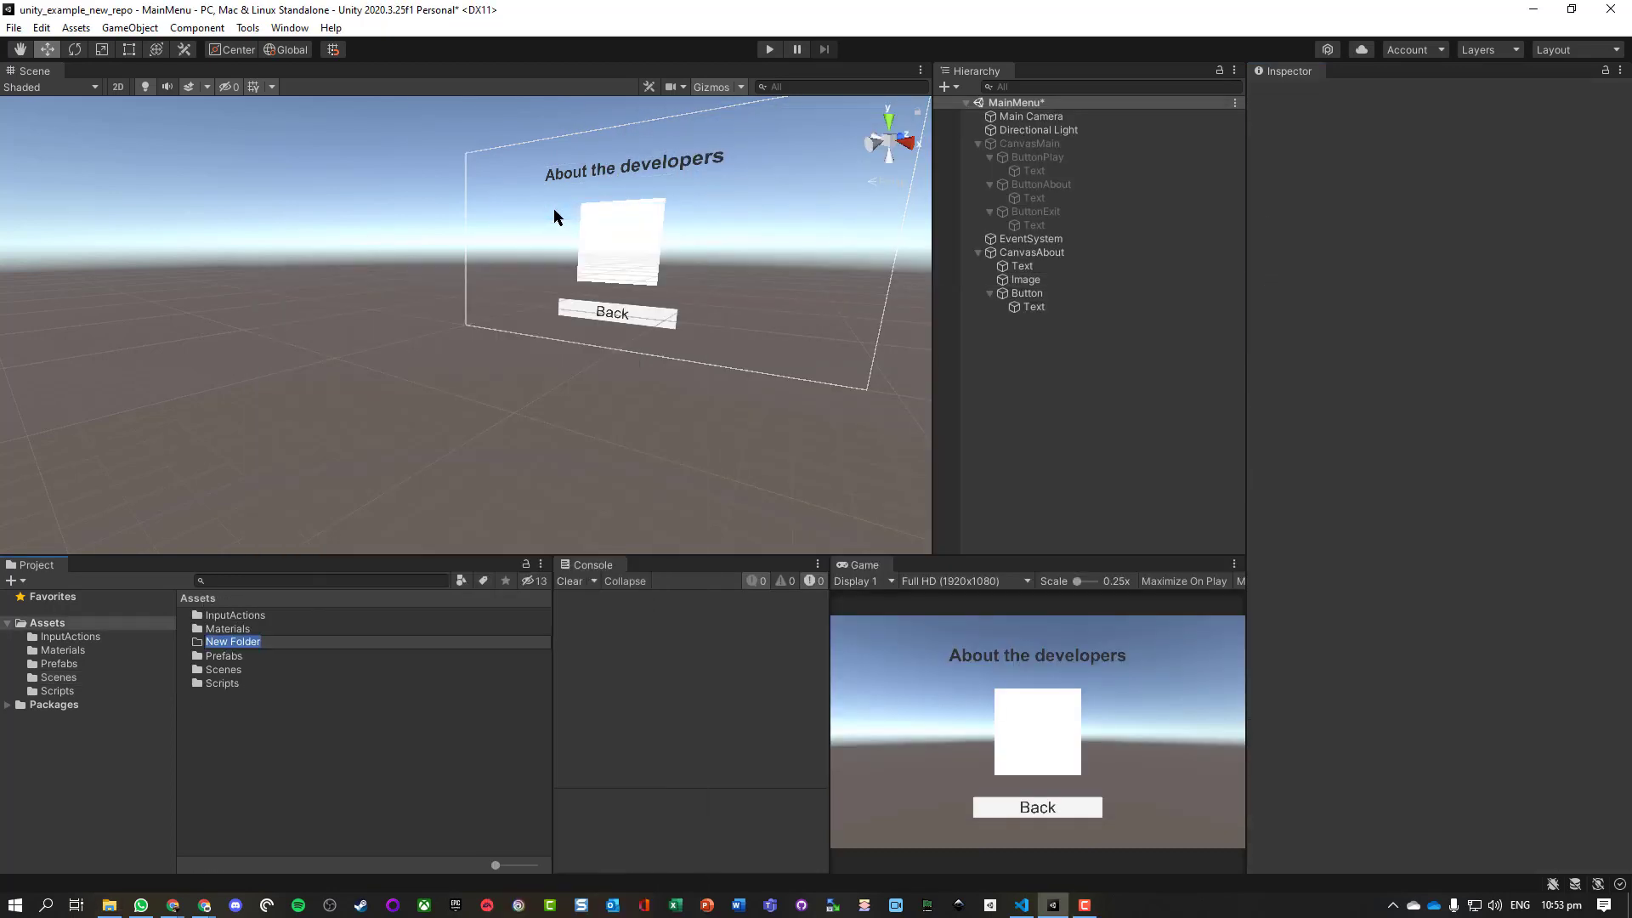
text(Images)
key(Return)
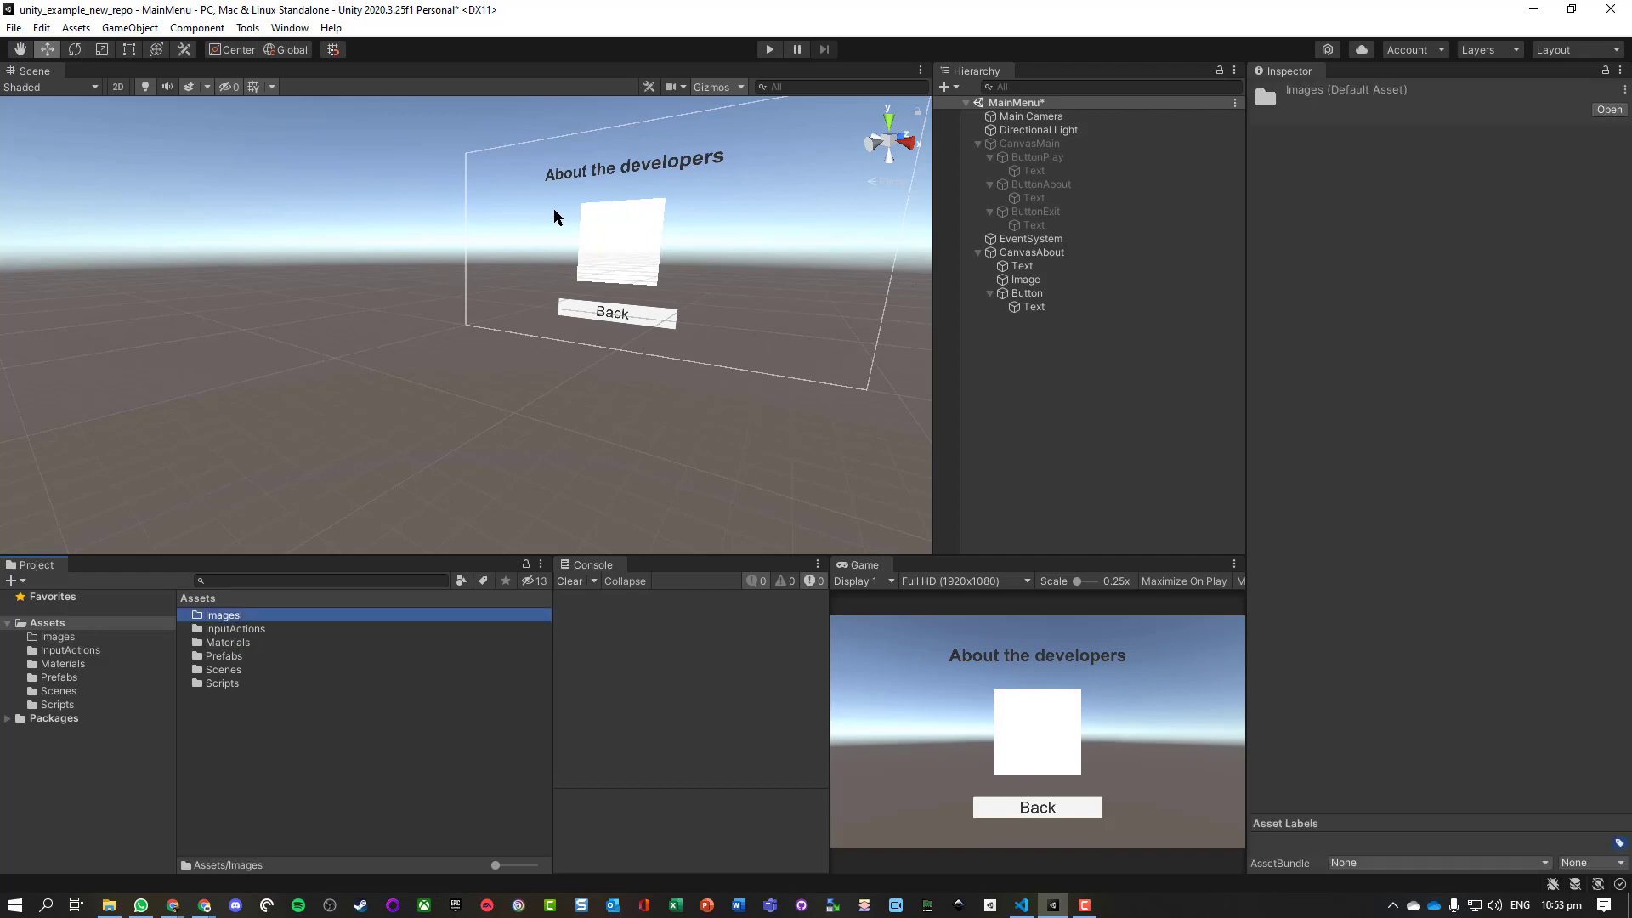
Step: Switch to File Explorer, import kiwi.png into the project's Images folder, and open that folder
key(alt+Tab)
drag(1248, 228, 227, 616)
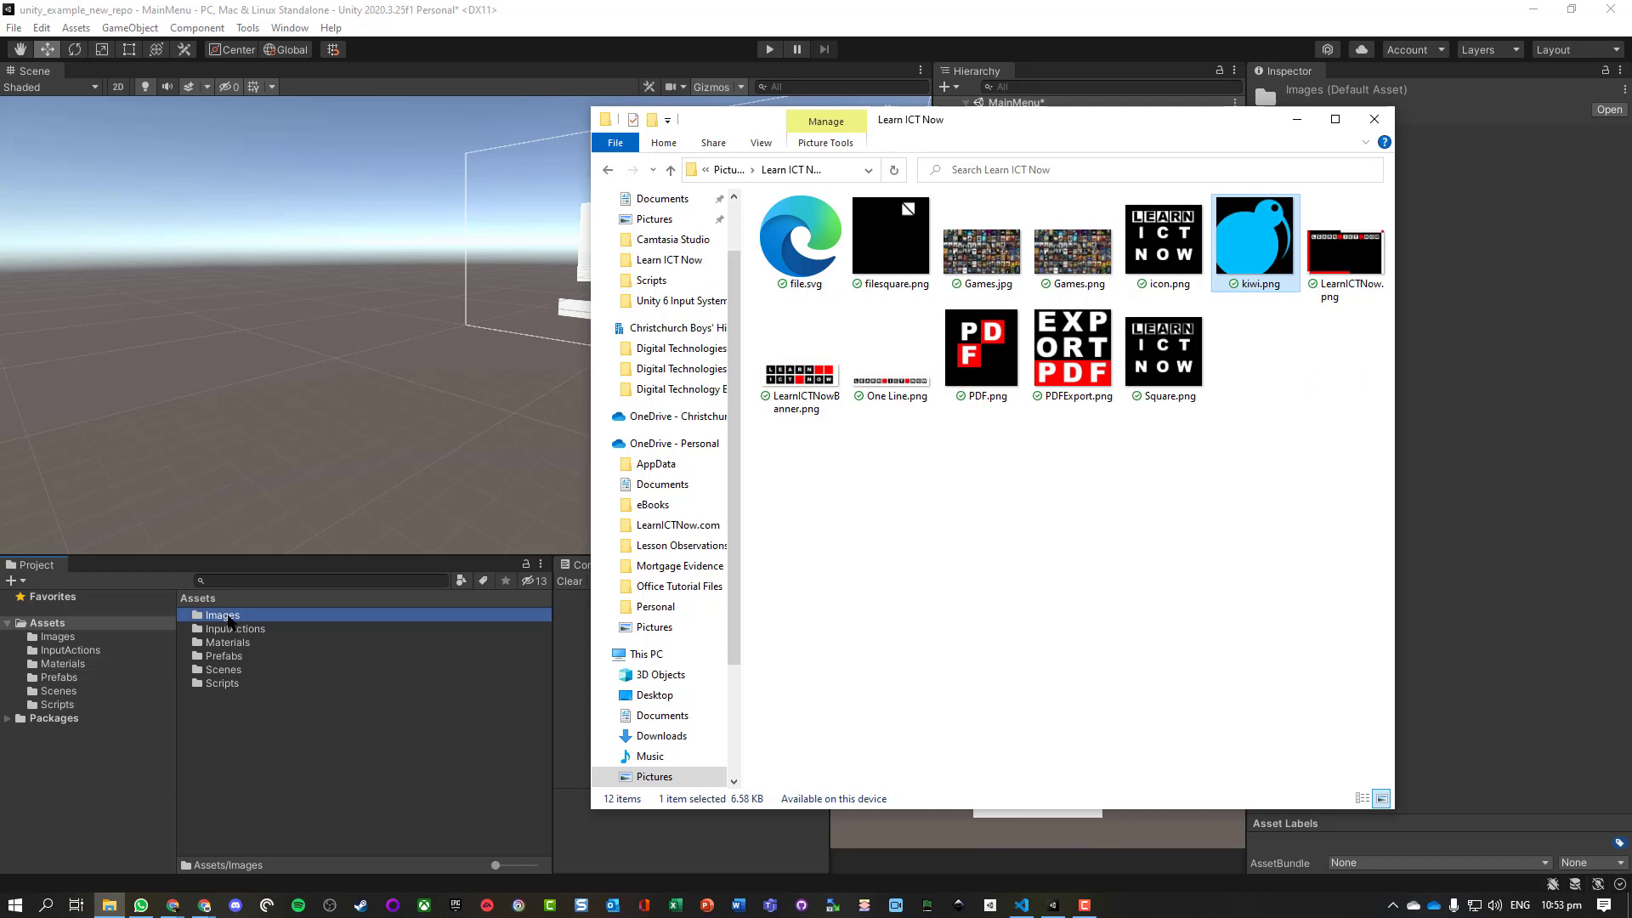
double_click(229, 615)
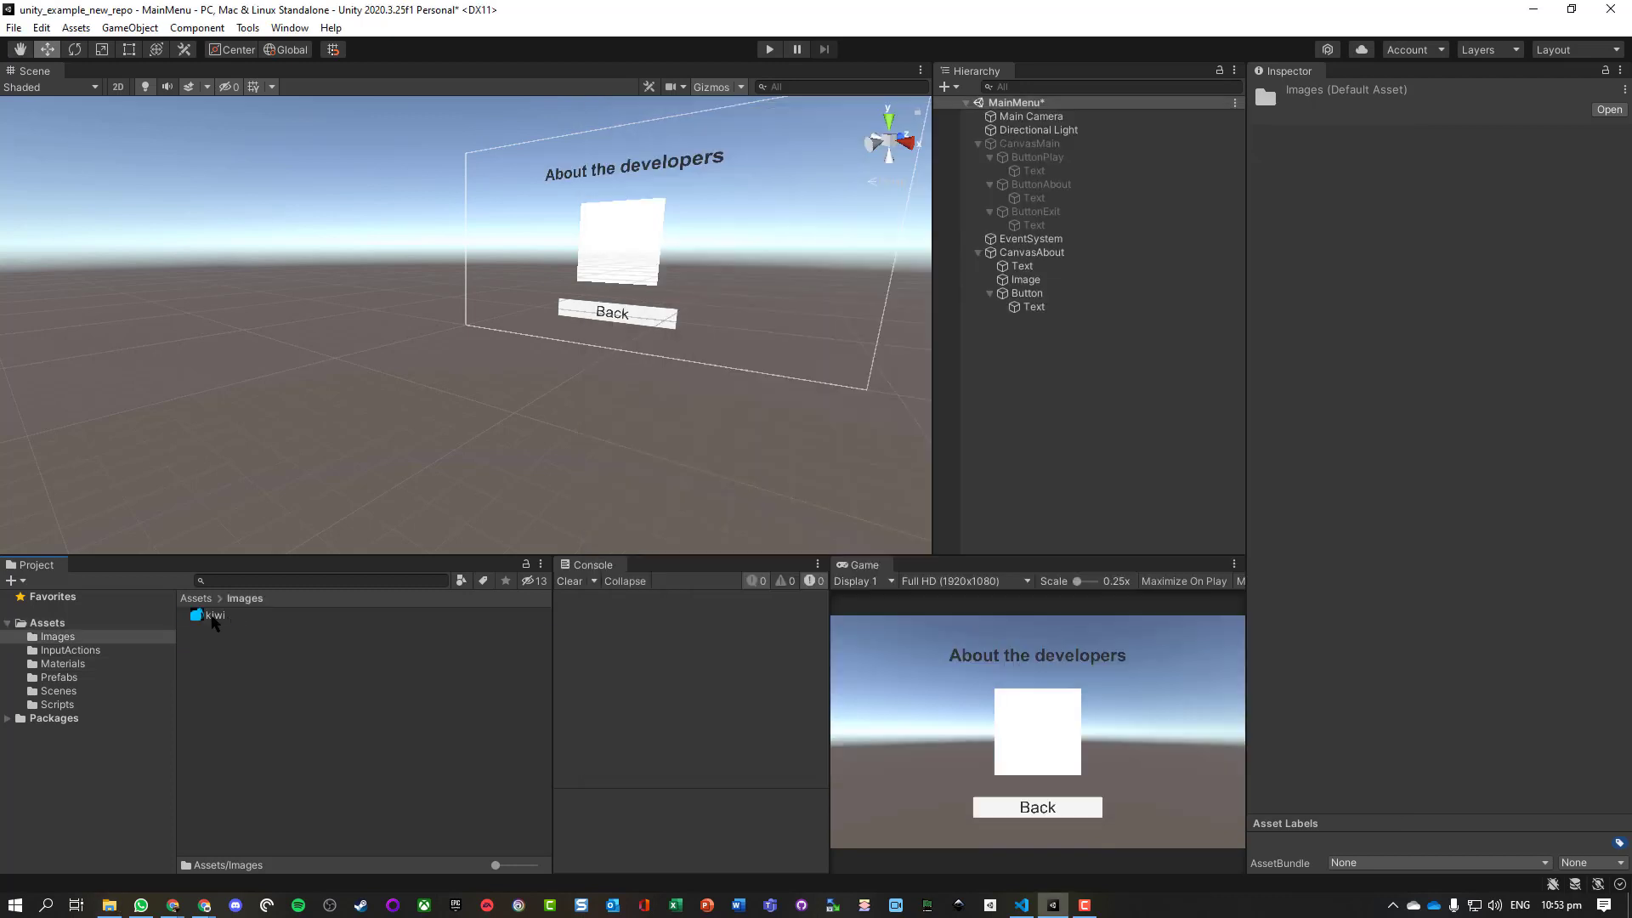
Step: Try to assign the imported kiwi texture as the Source Image of CanvasAbout's Image
click(212, 616)
click(1025, 279)
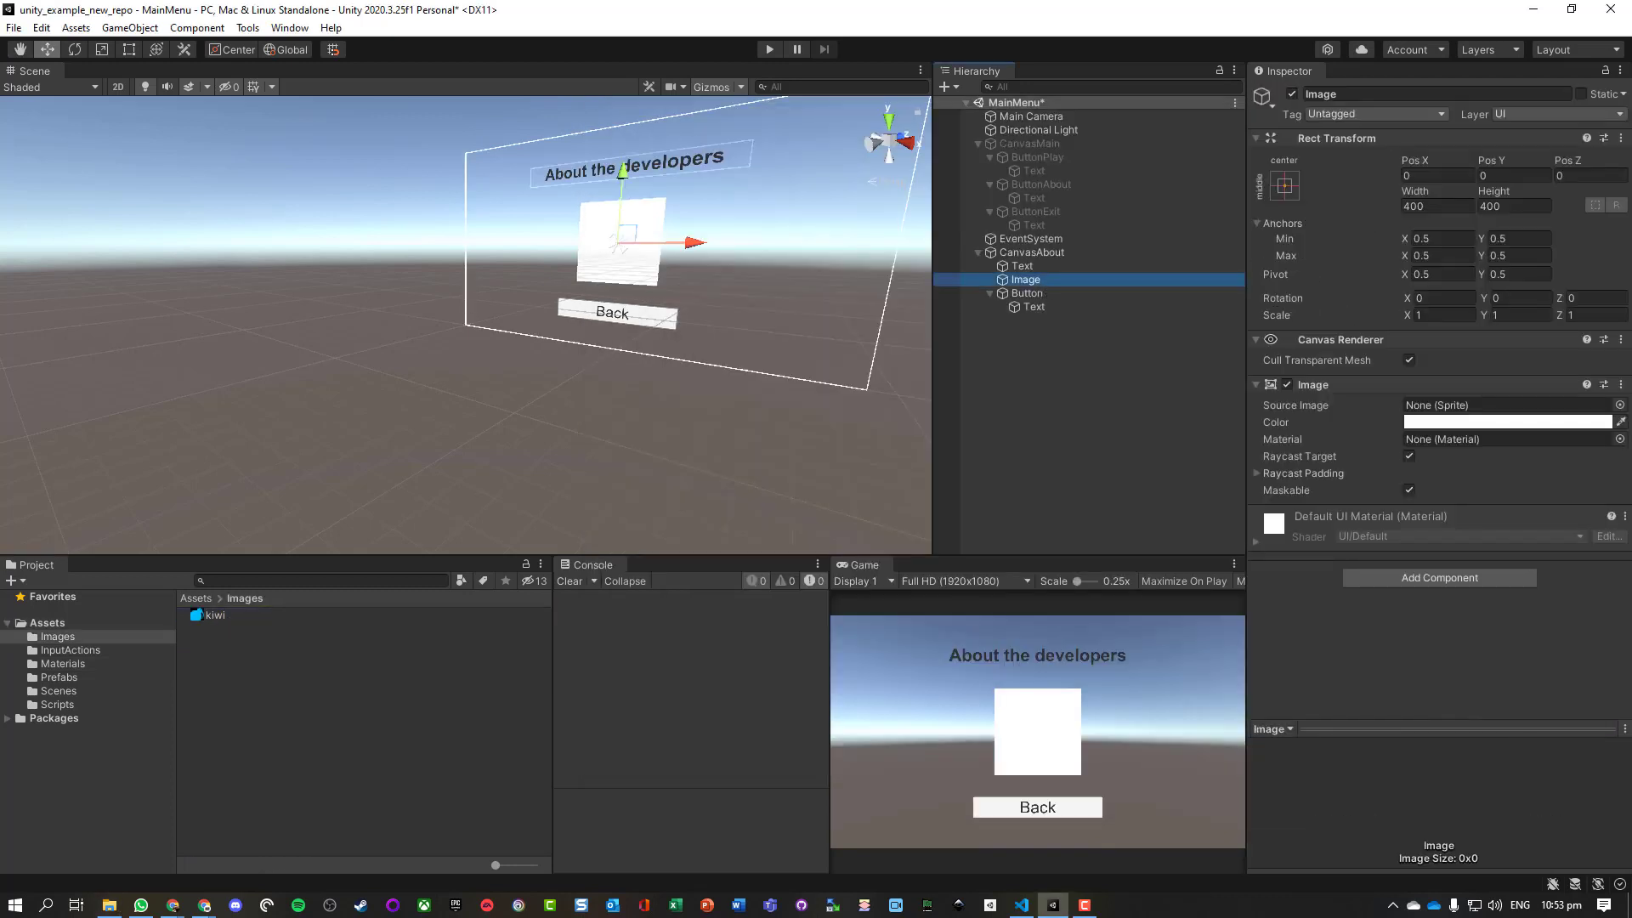
drag(213, 615, 1468, 405)
Step: Set the kiwi texture's Texture Type to Sprite (2D and UI) and apply the import settings
click(226, 617)
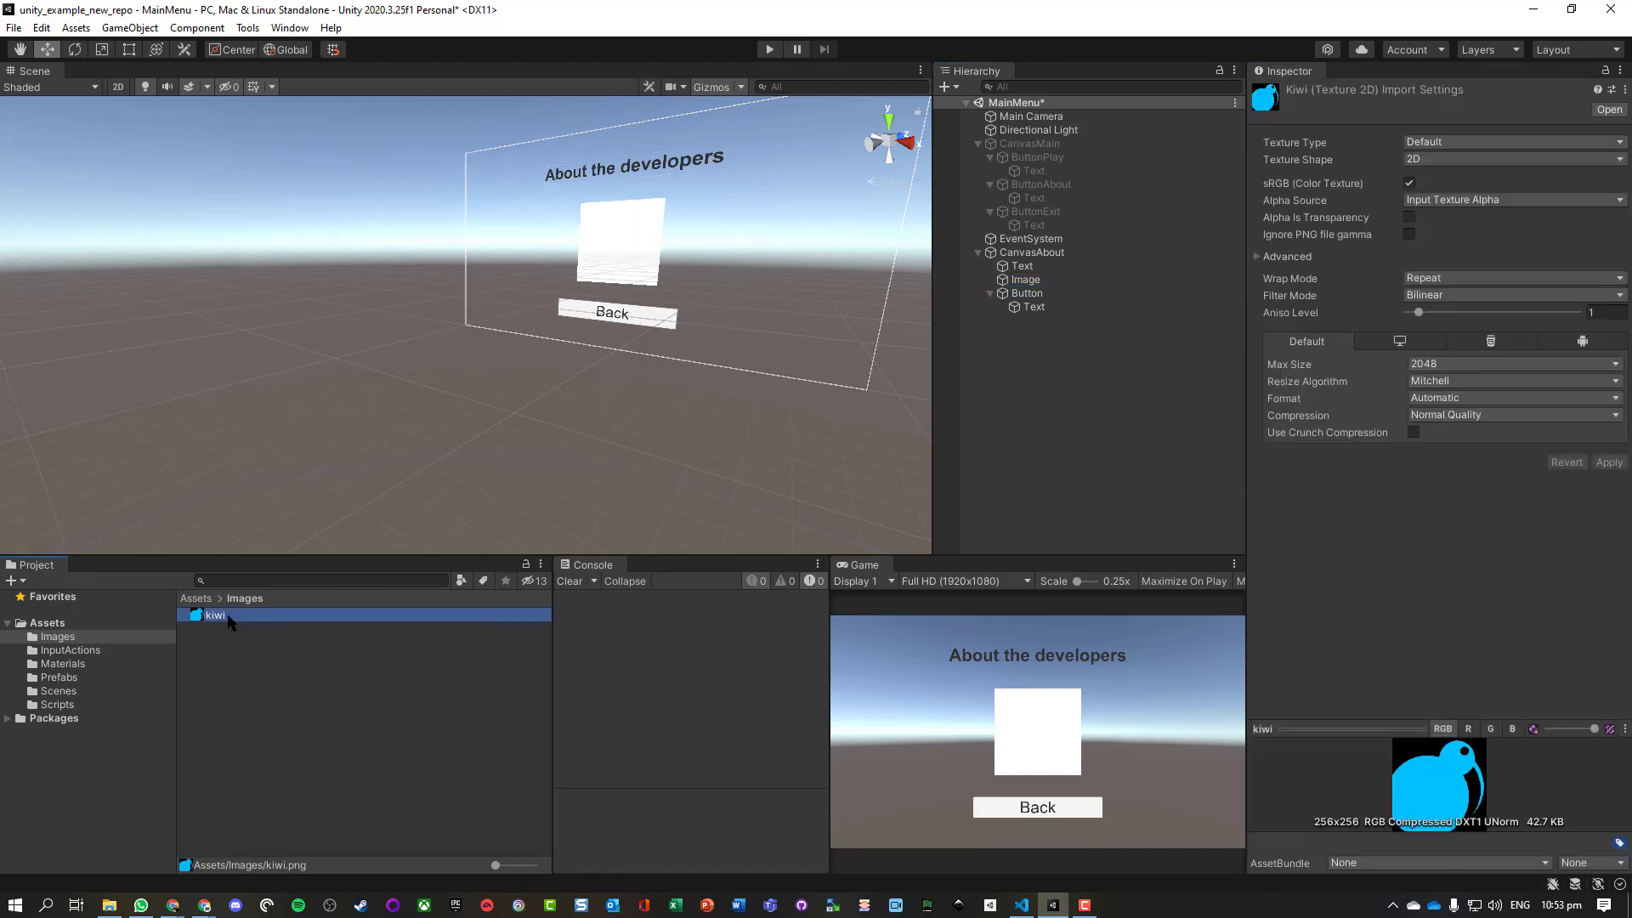
right_click(228, 618)
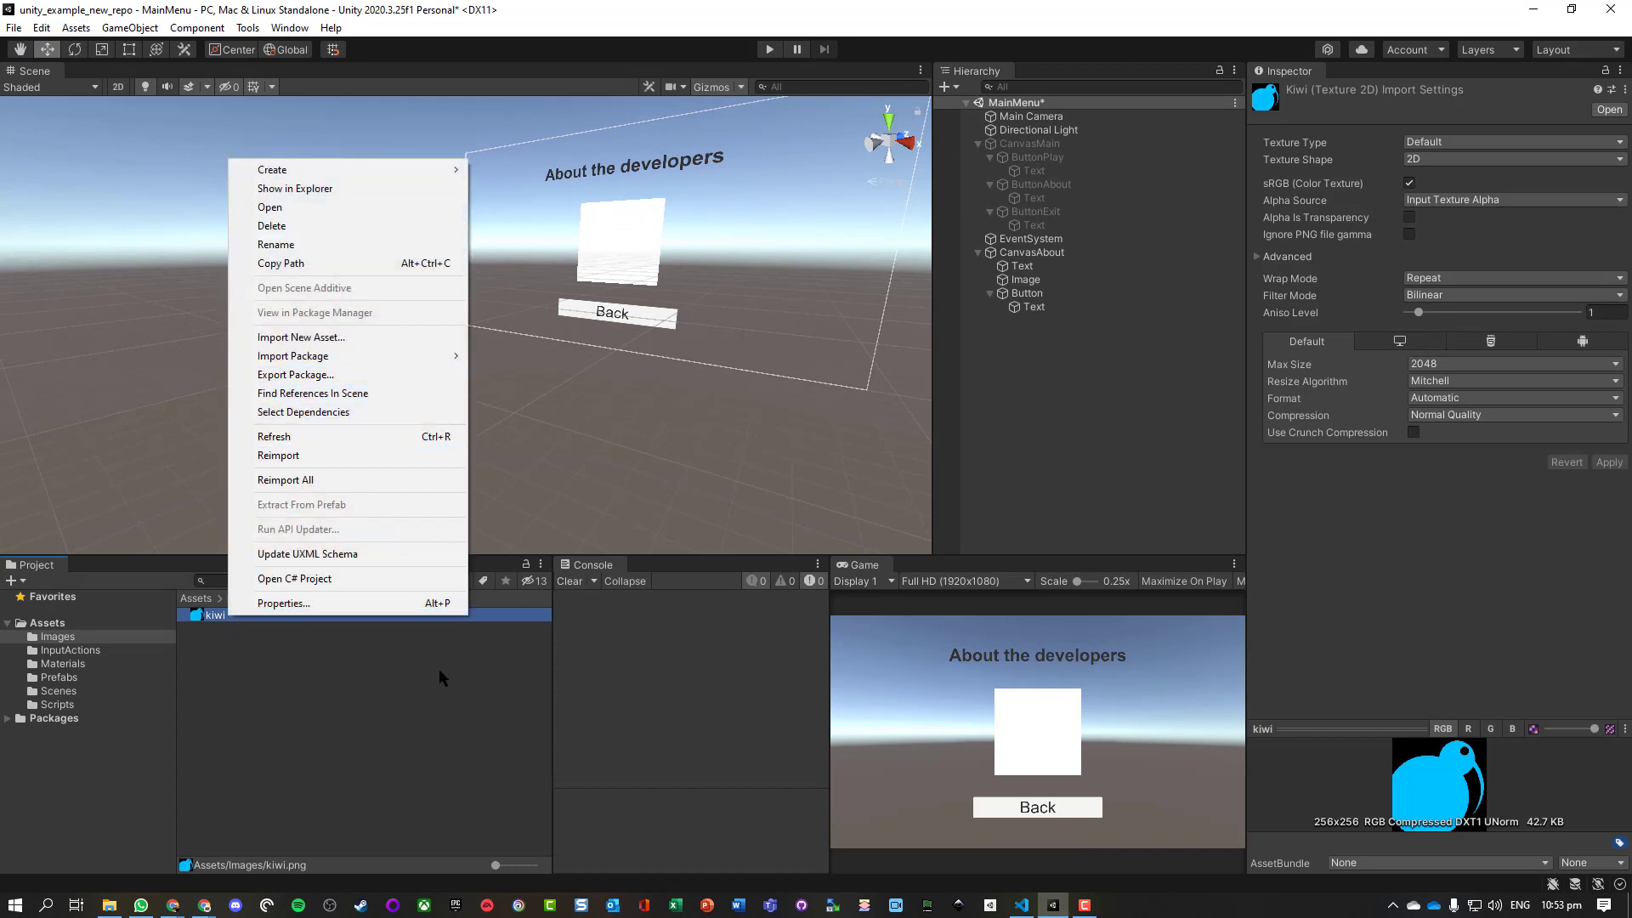
mouse_move(429, 170)
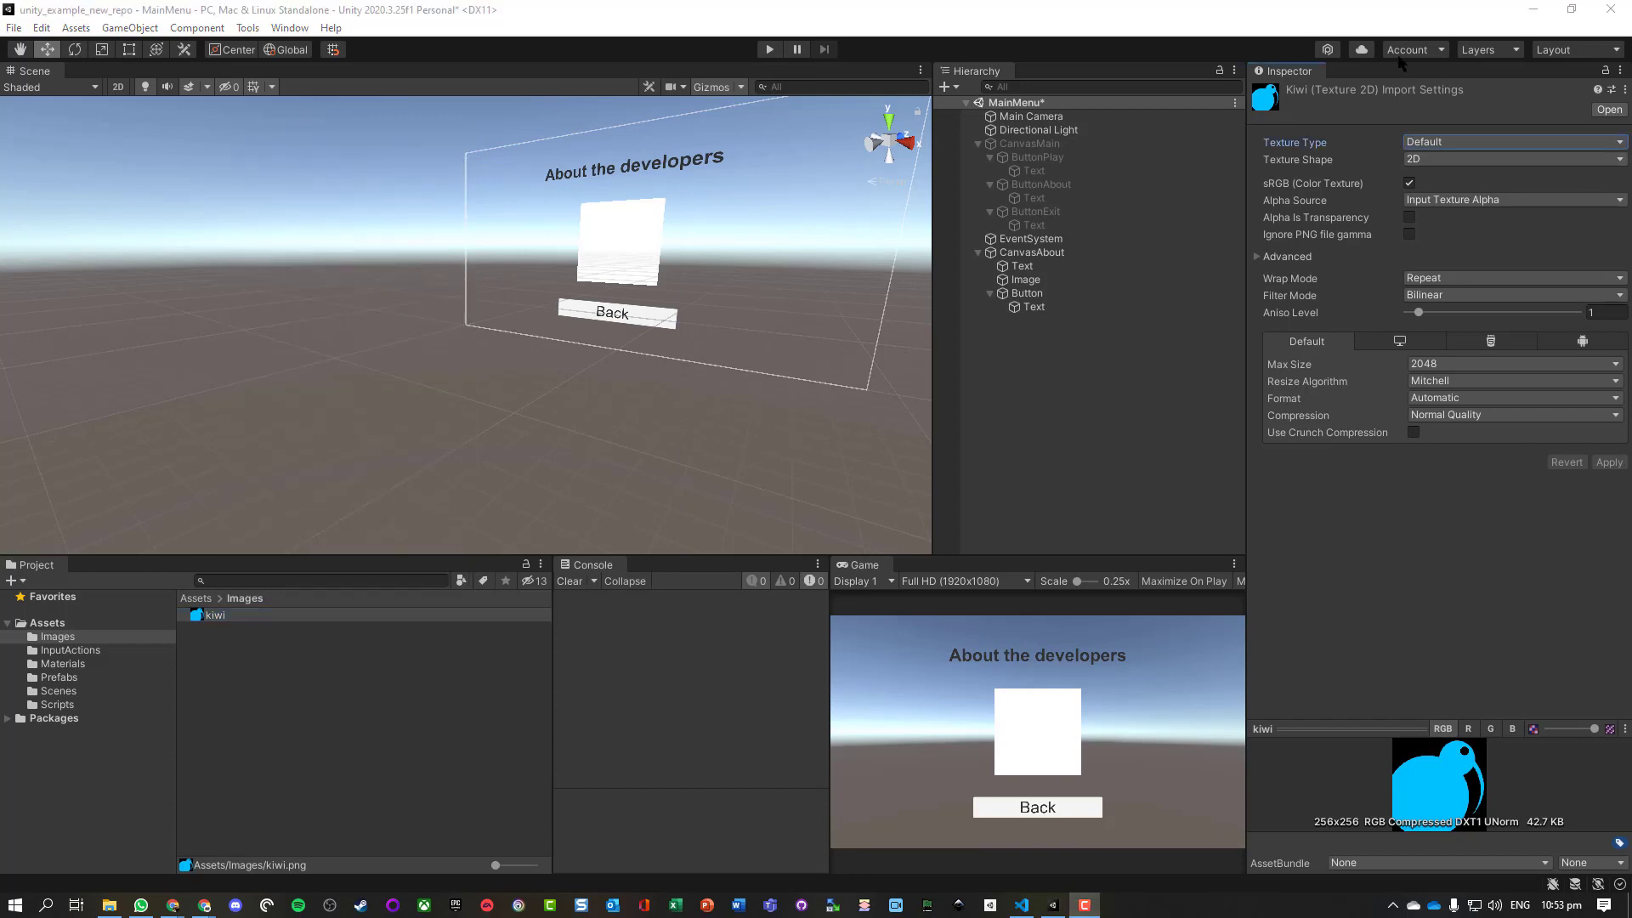
click(1443, 144)
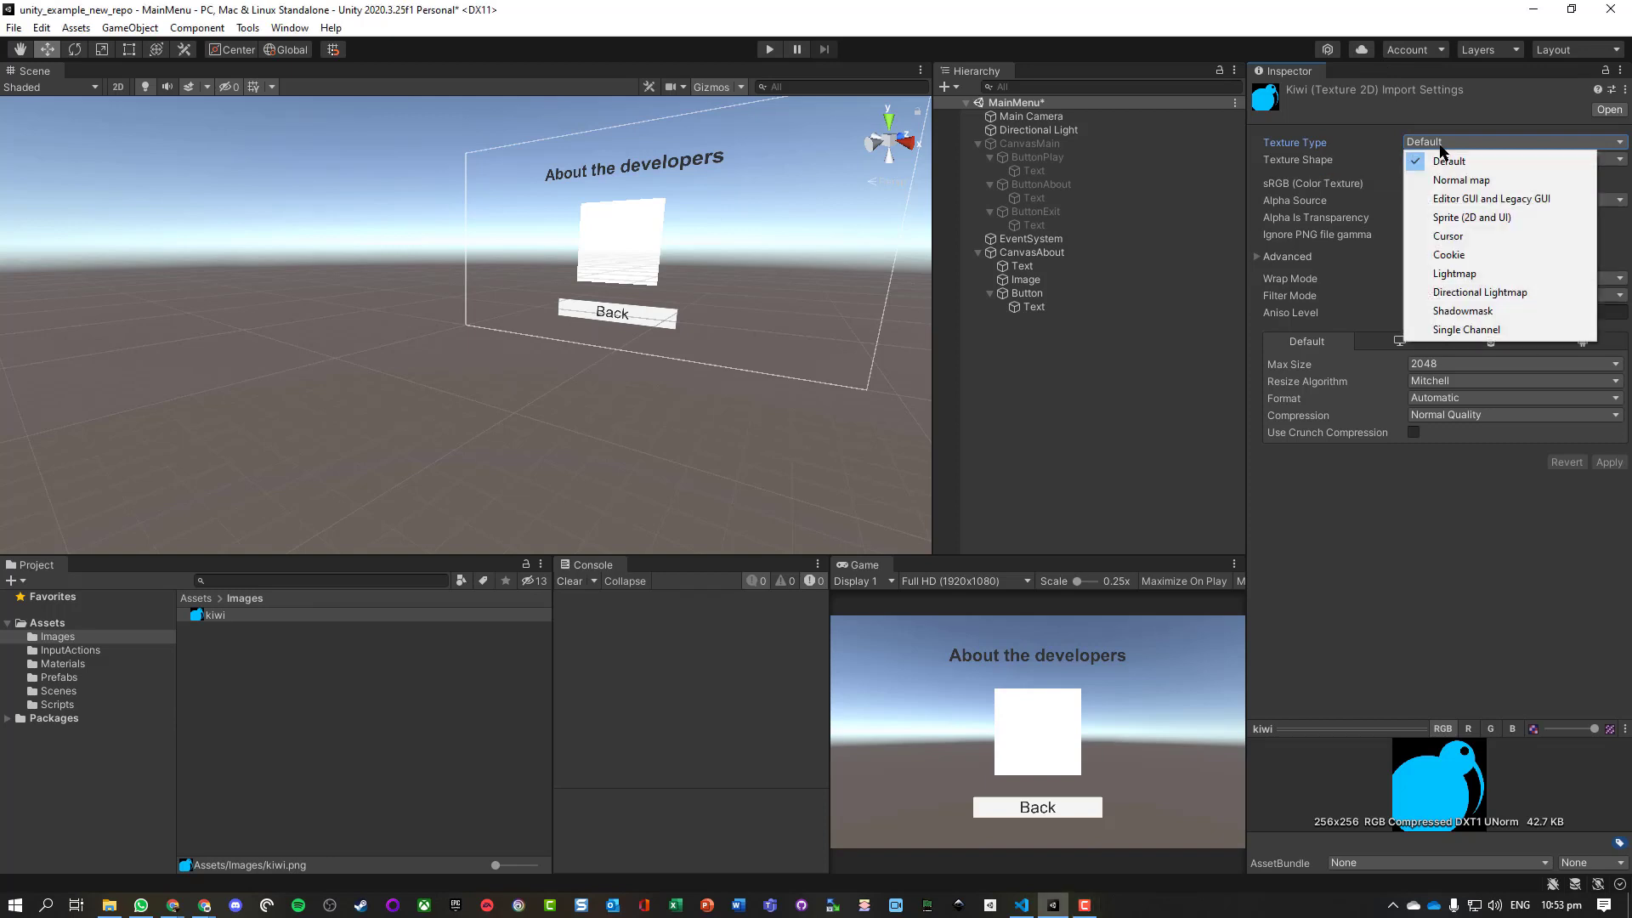
click(1462, 216)
click(1609, 524)
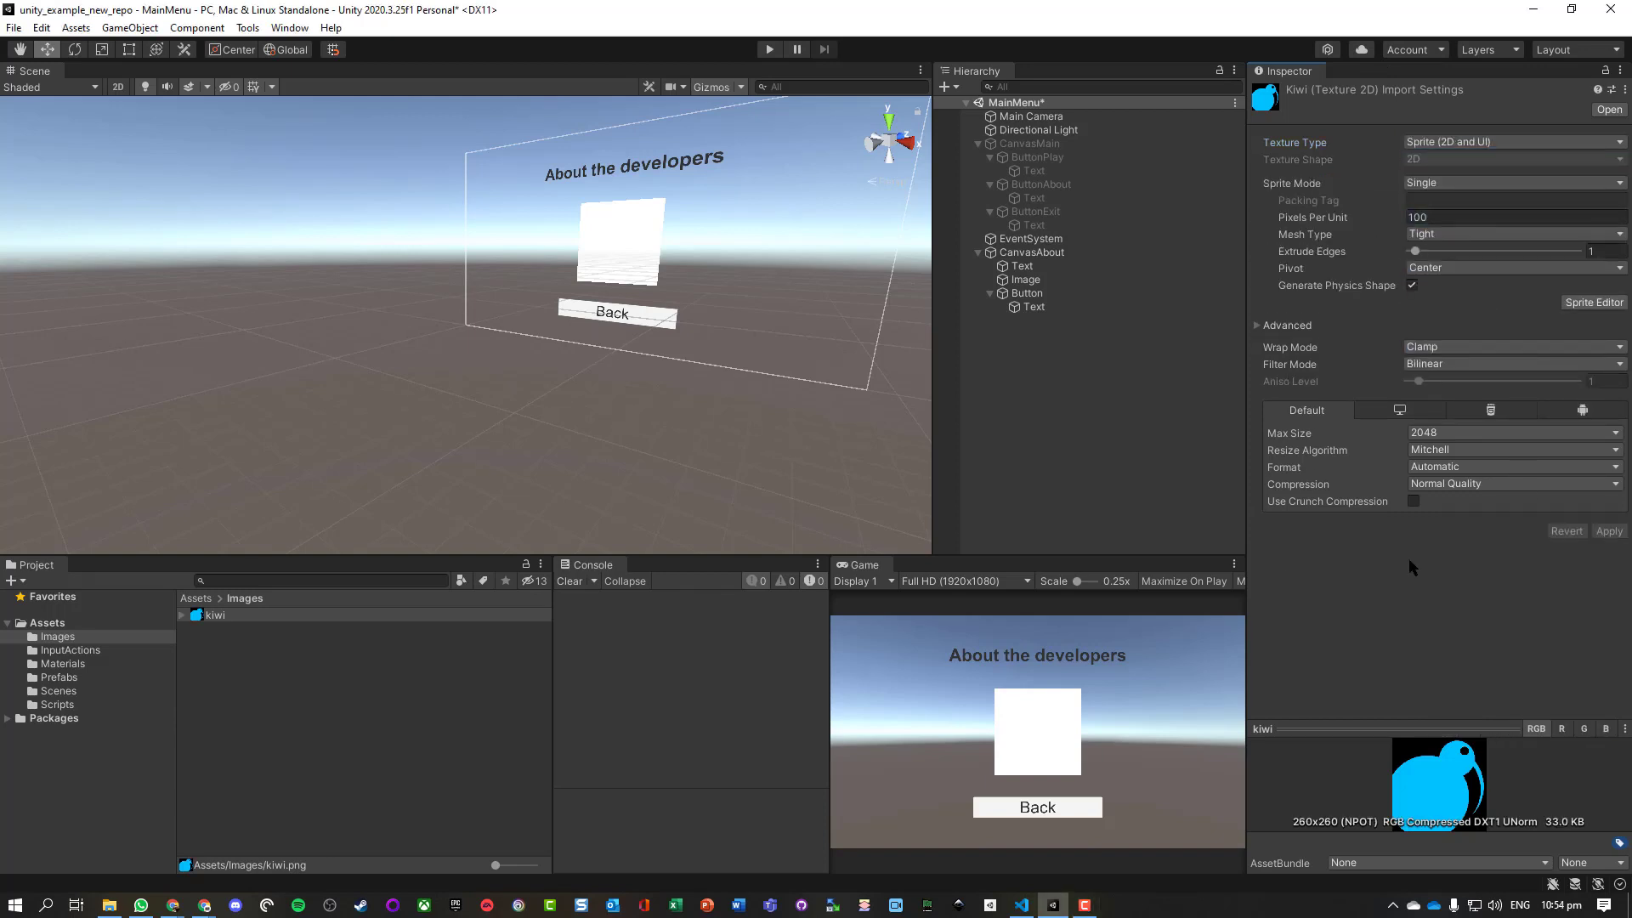
Step: Try placing the kiwi sprite onto CanvasAbout's Image object in the scene hierarchy
drag(217, 616, 1013, 279)
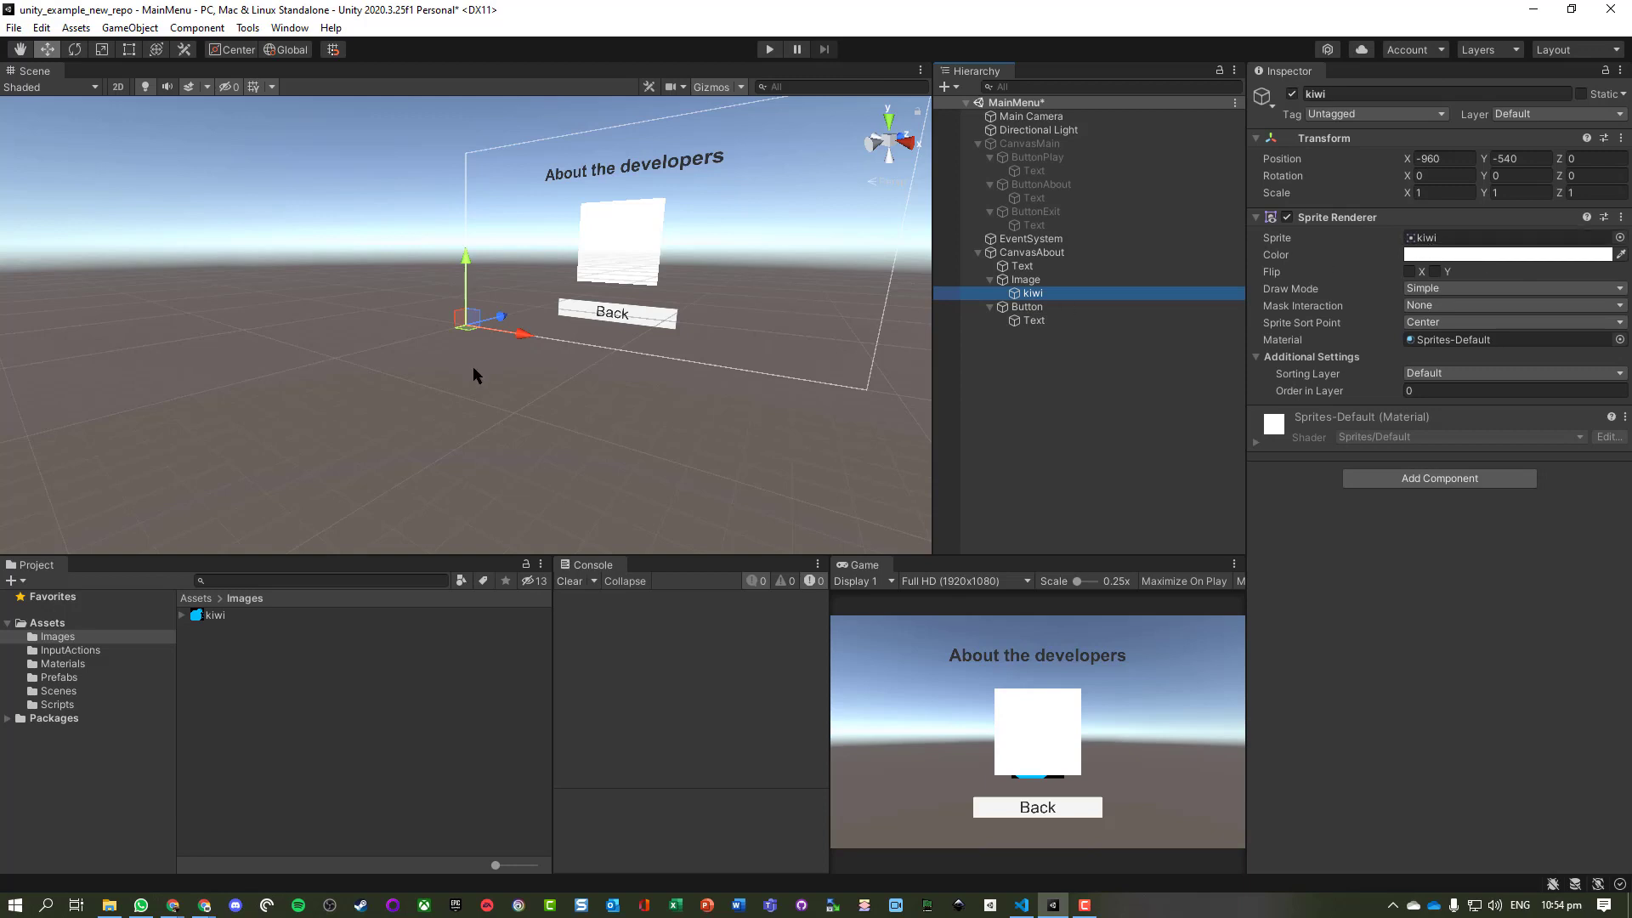
click(1025, 278)
click(1032, 292)
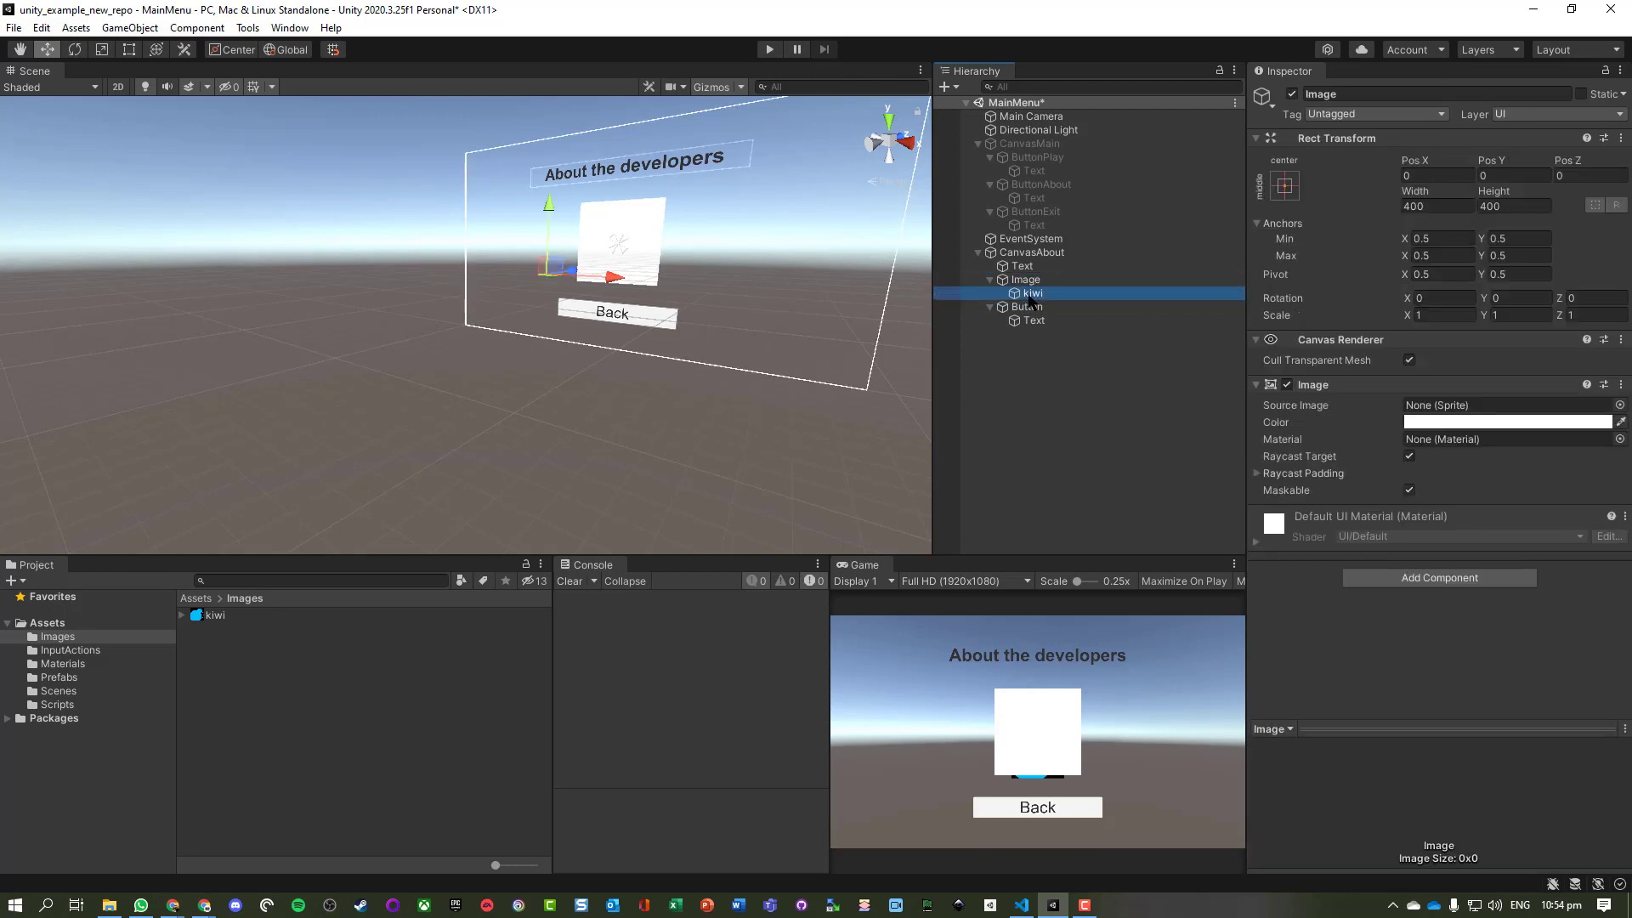
click(622, 248)
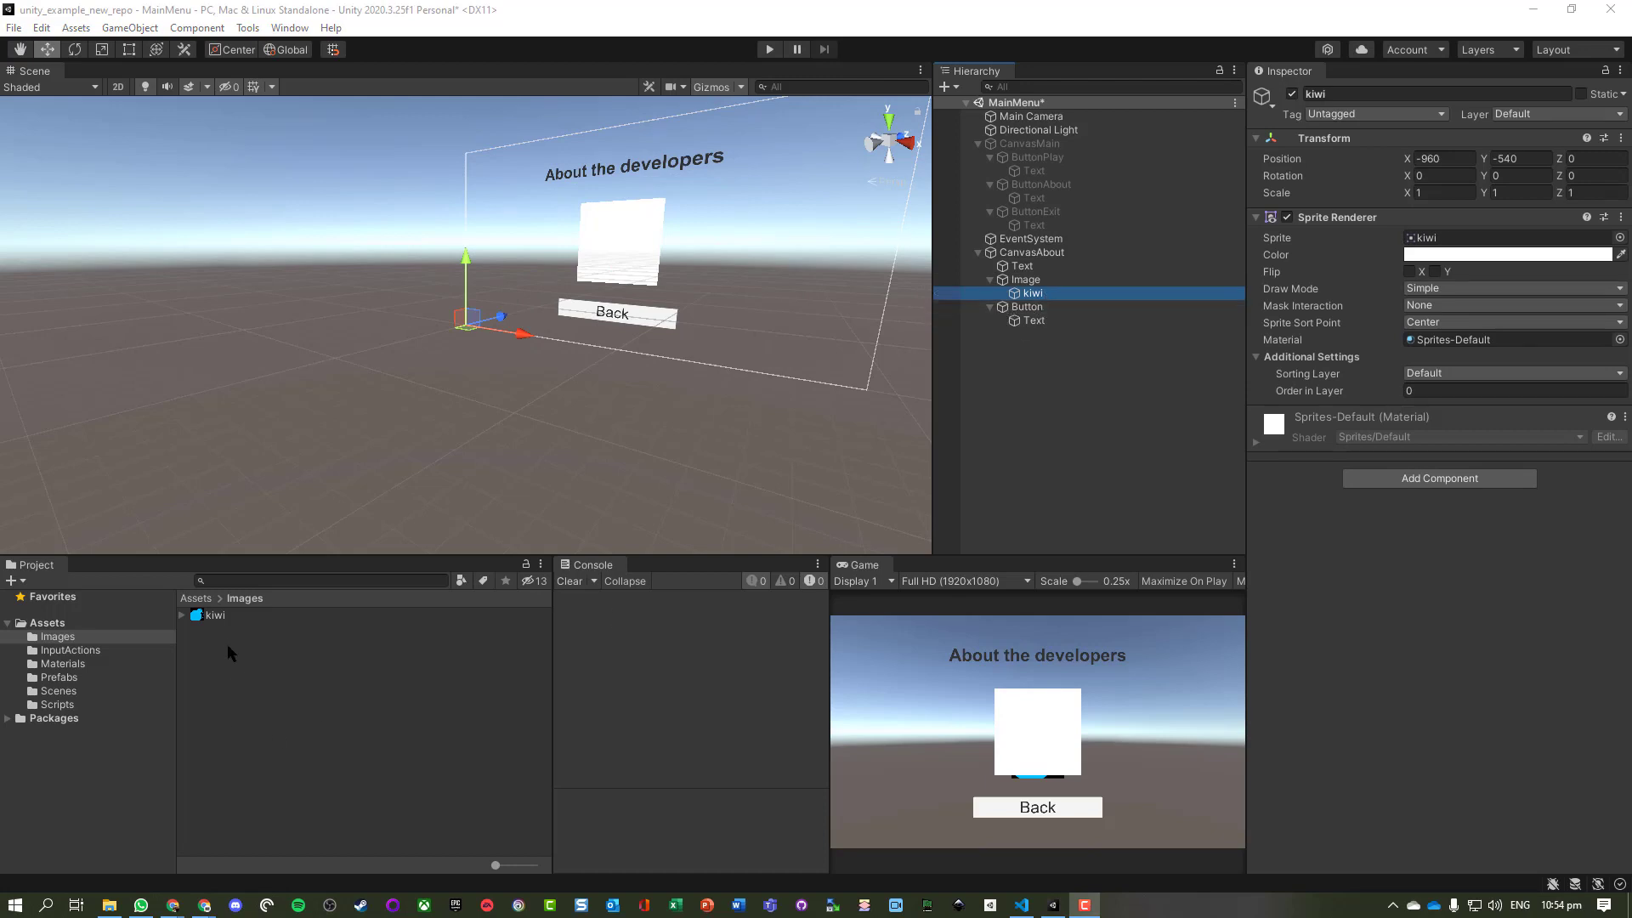
Step: Delete the kiwi child object from CanvasAbout's Image, keeping the kiwi asset in the project
click(214, 615)
key(Delete)
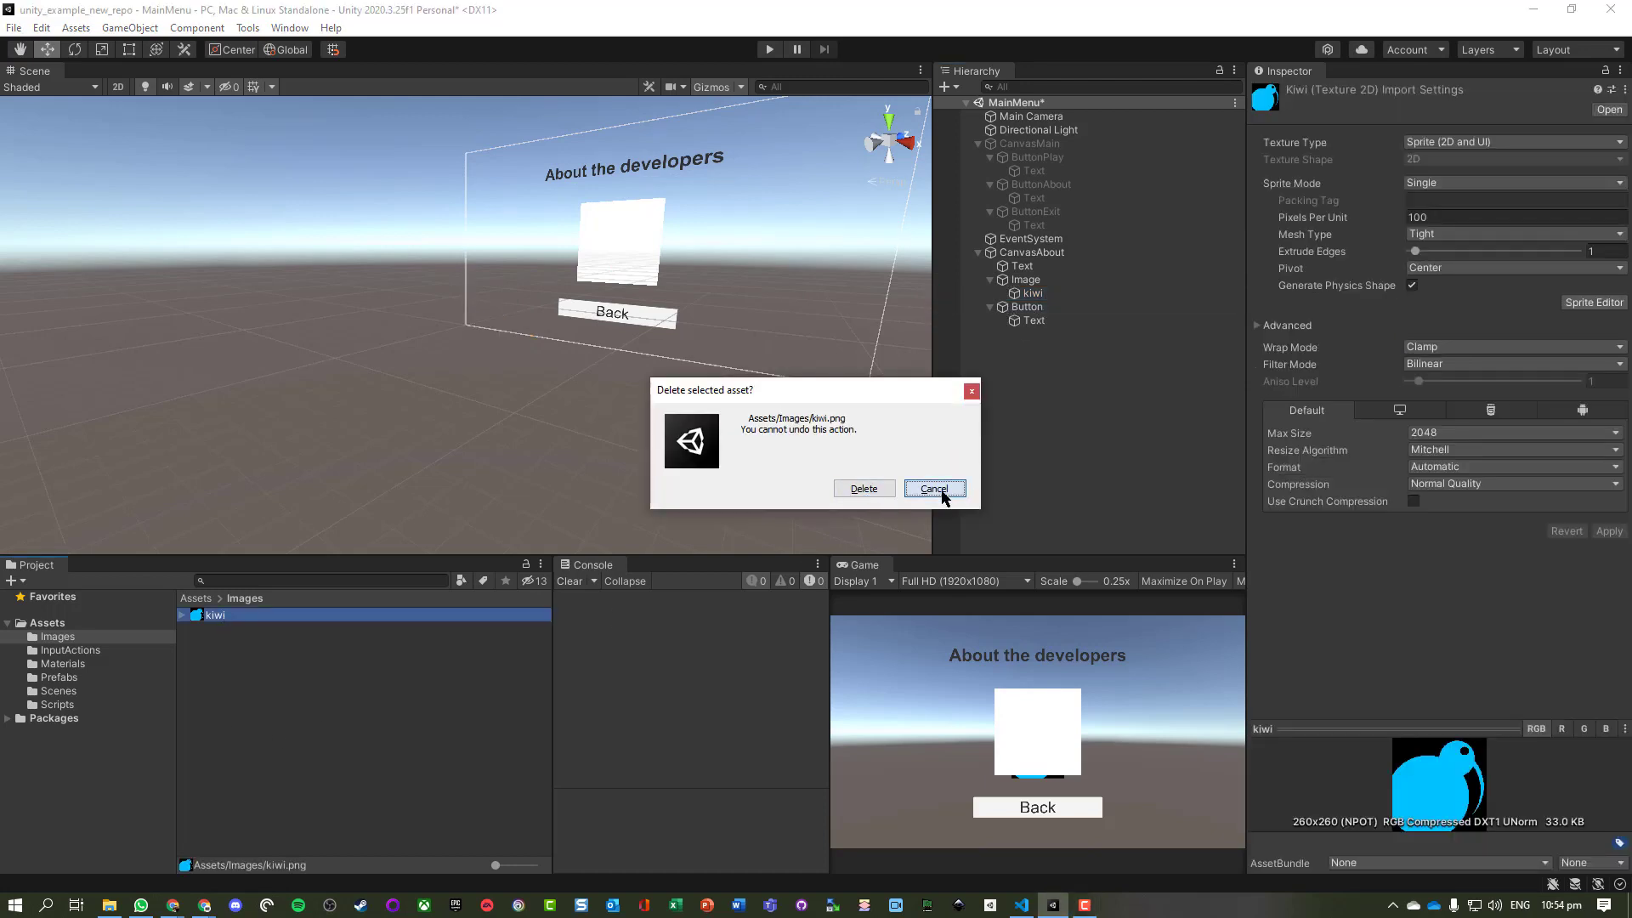
click(934, 489)
click(1032, 293)
right_click(1033, 293)
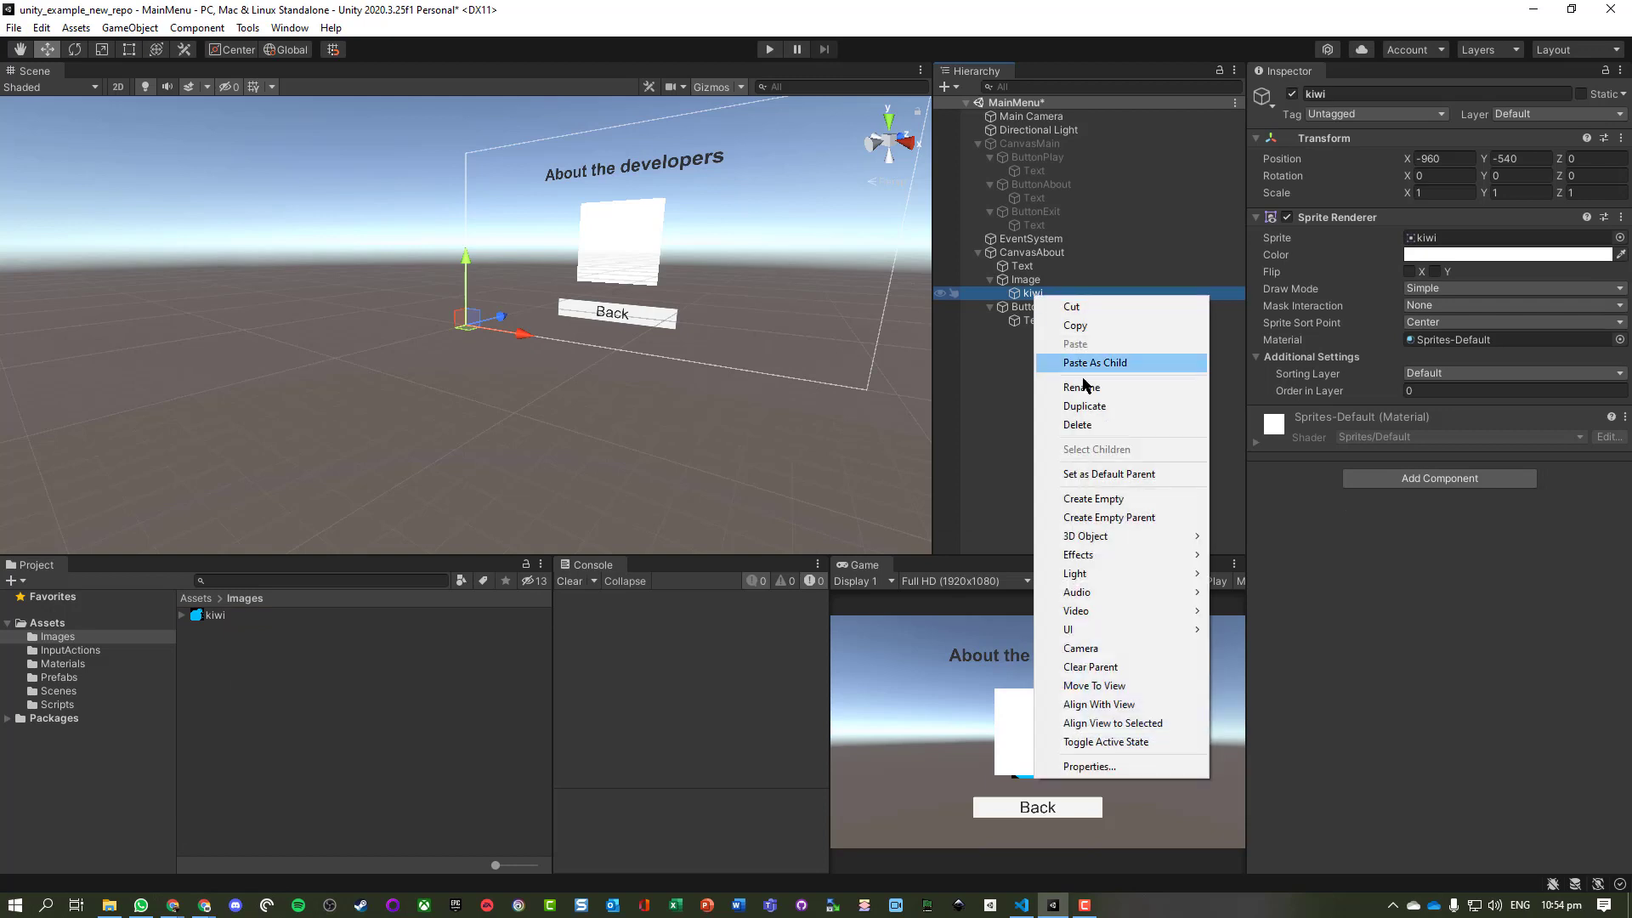
click(1078, 425)
Step: Assign the kiwi sprite as the Source Image of CanvasAbout's Image
click(1025, 279)
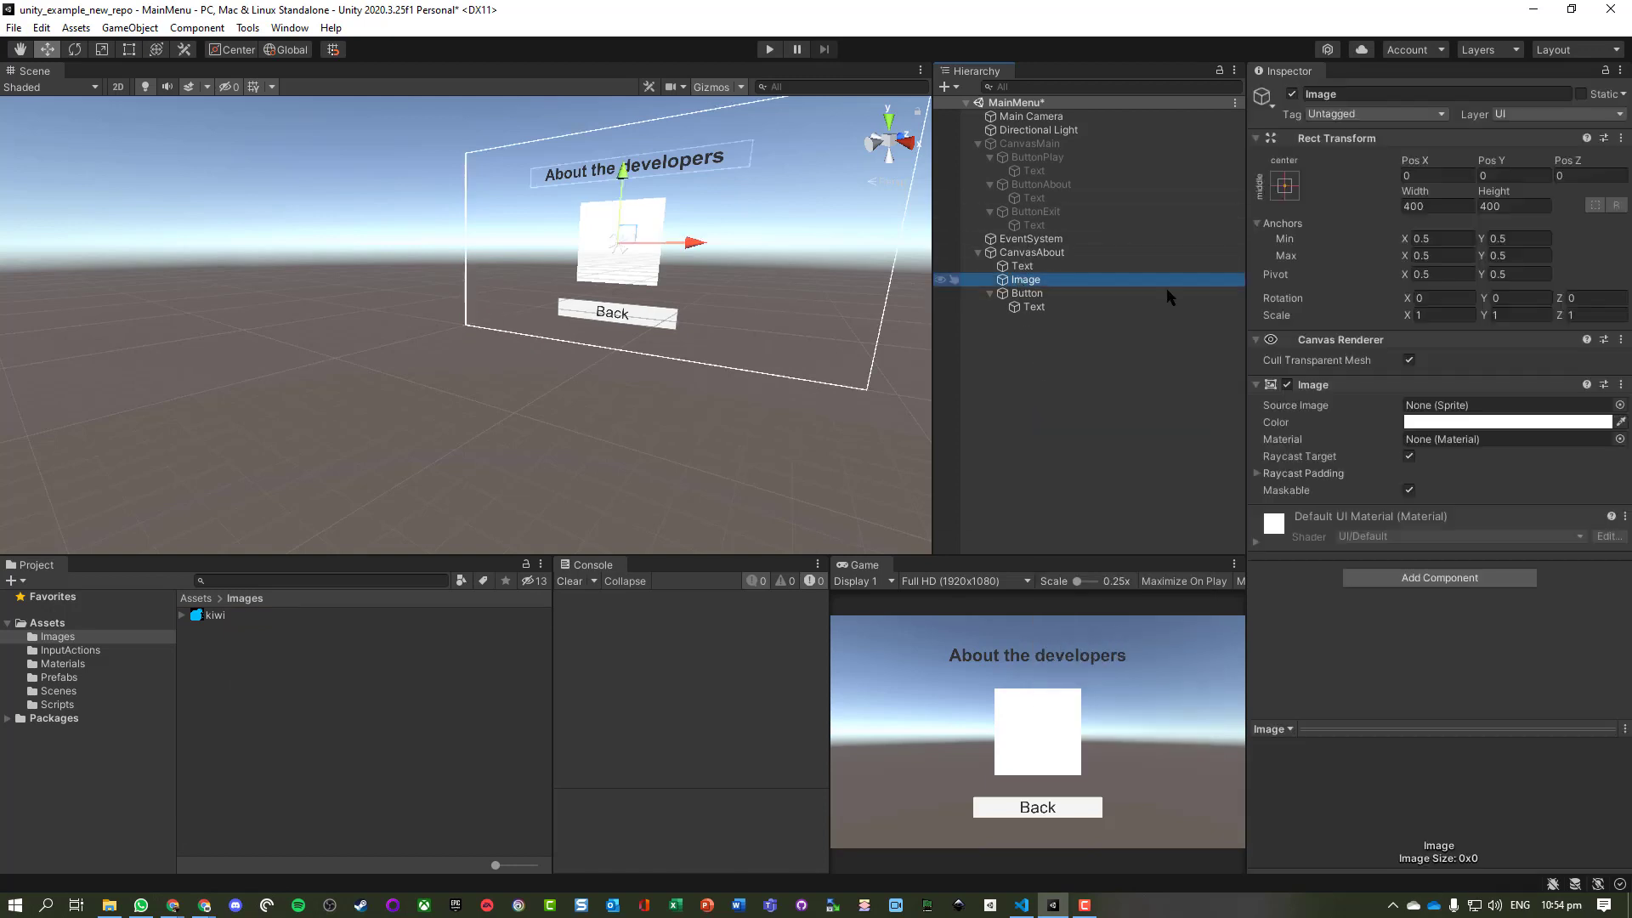
drag(231, 615, 1489, 407)
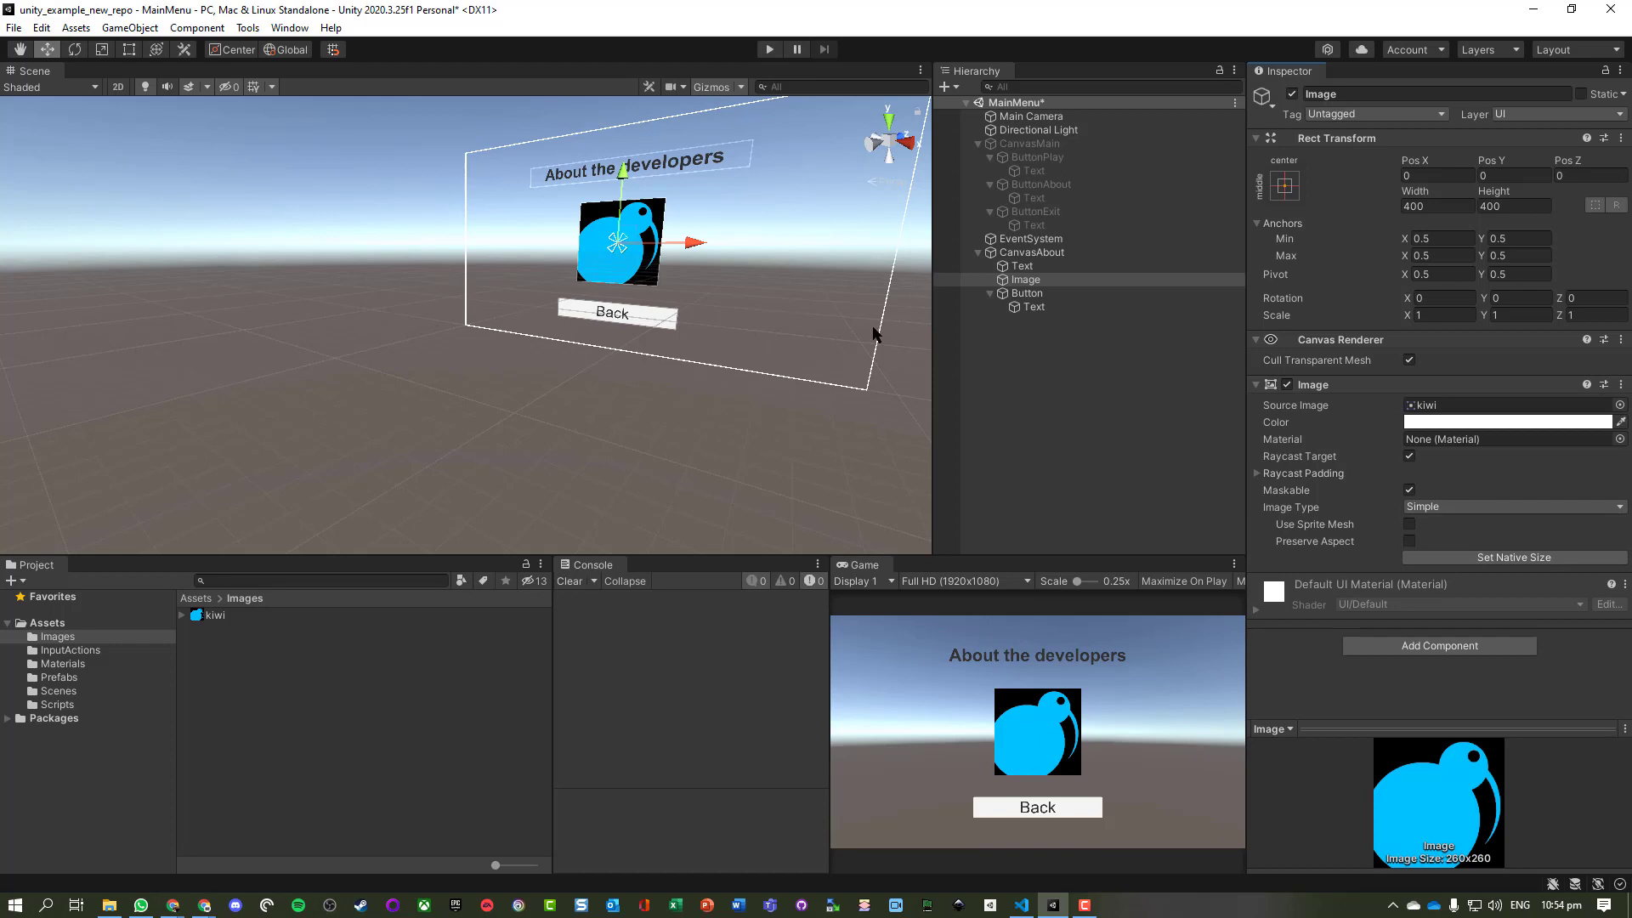
click(748, 411)
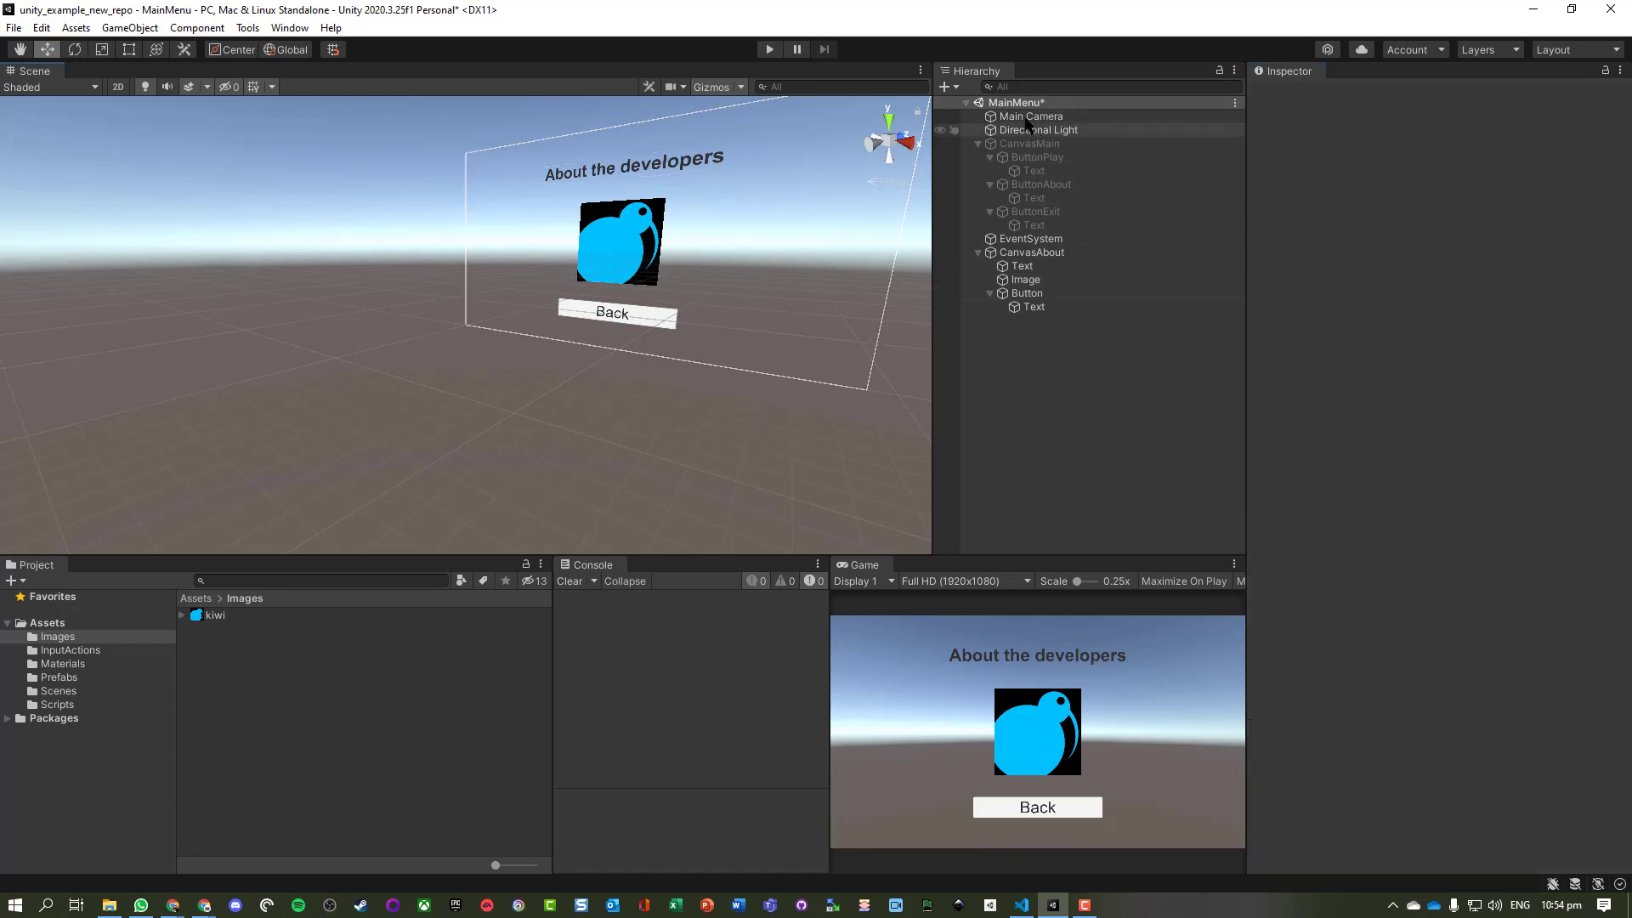
Step: Set the Main Camera's Clear Flags to Solid Color with a black background, hex 000000
click(1032, 117)
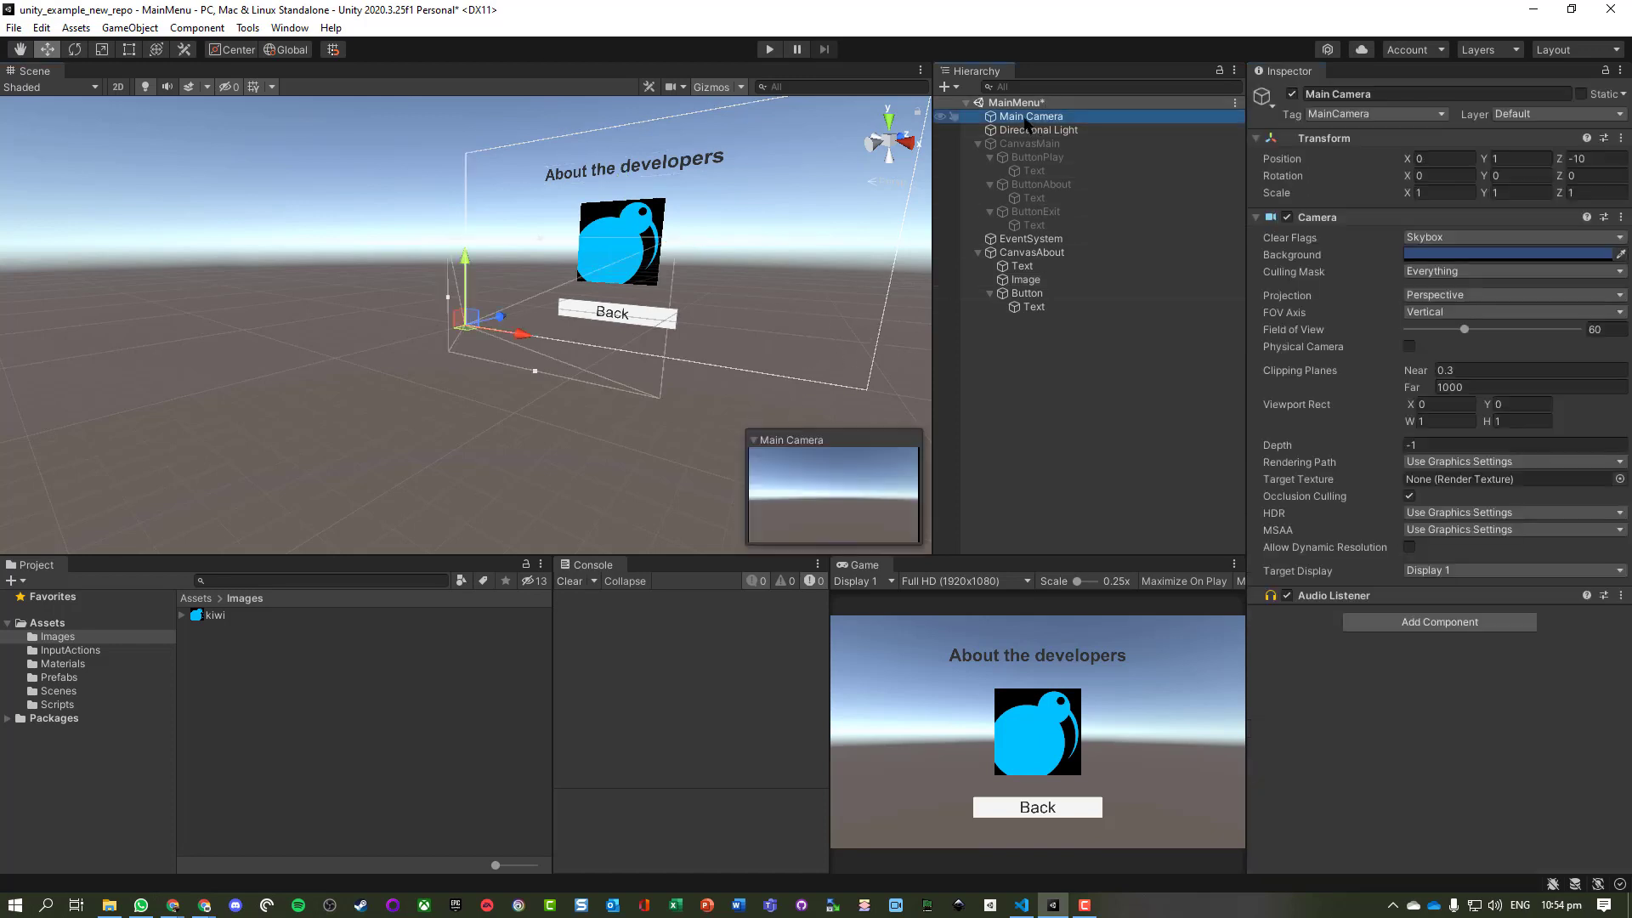
click(1445, 238)
click(1443, 274)
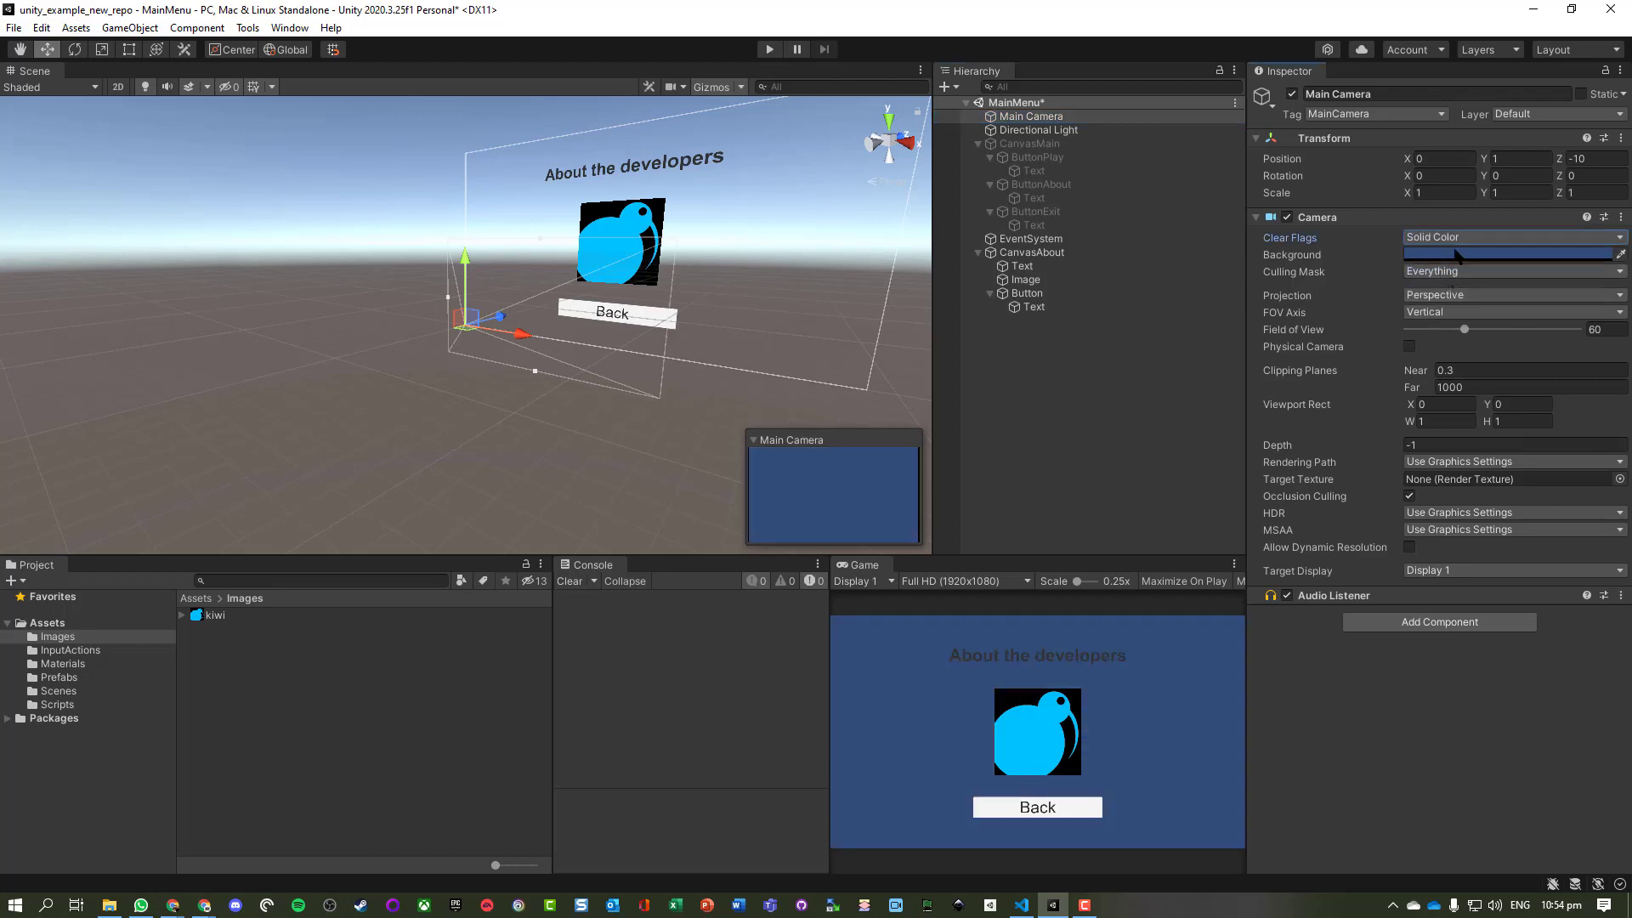
click(1457, 255)
mouse_move(1538, 398)
mouse_down()
mouse_move(1411, 482)
mouse_move(1321, 248)
mouse_up()
drag(1379, 334, 1362, 544)
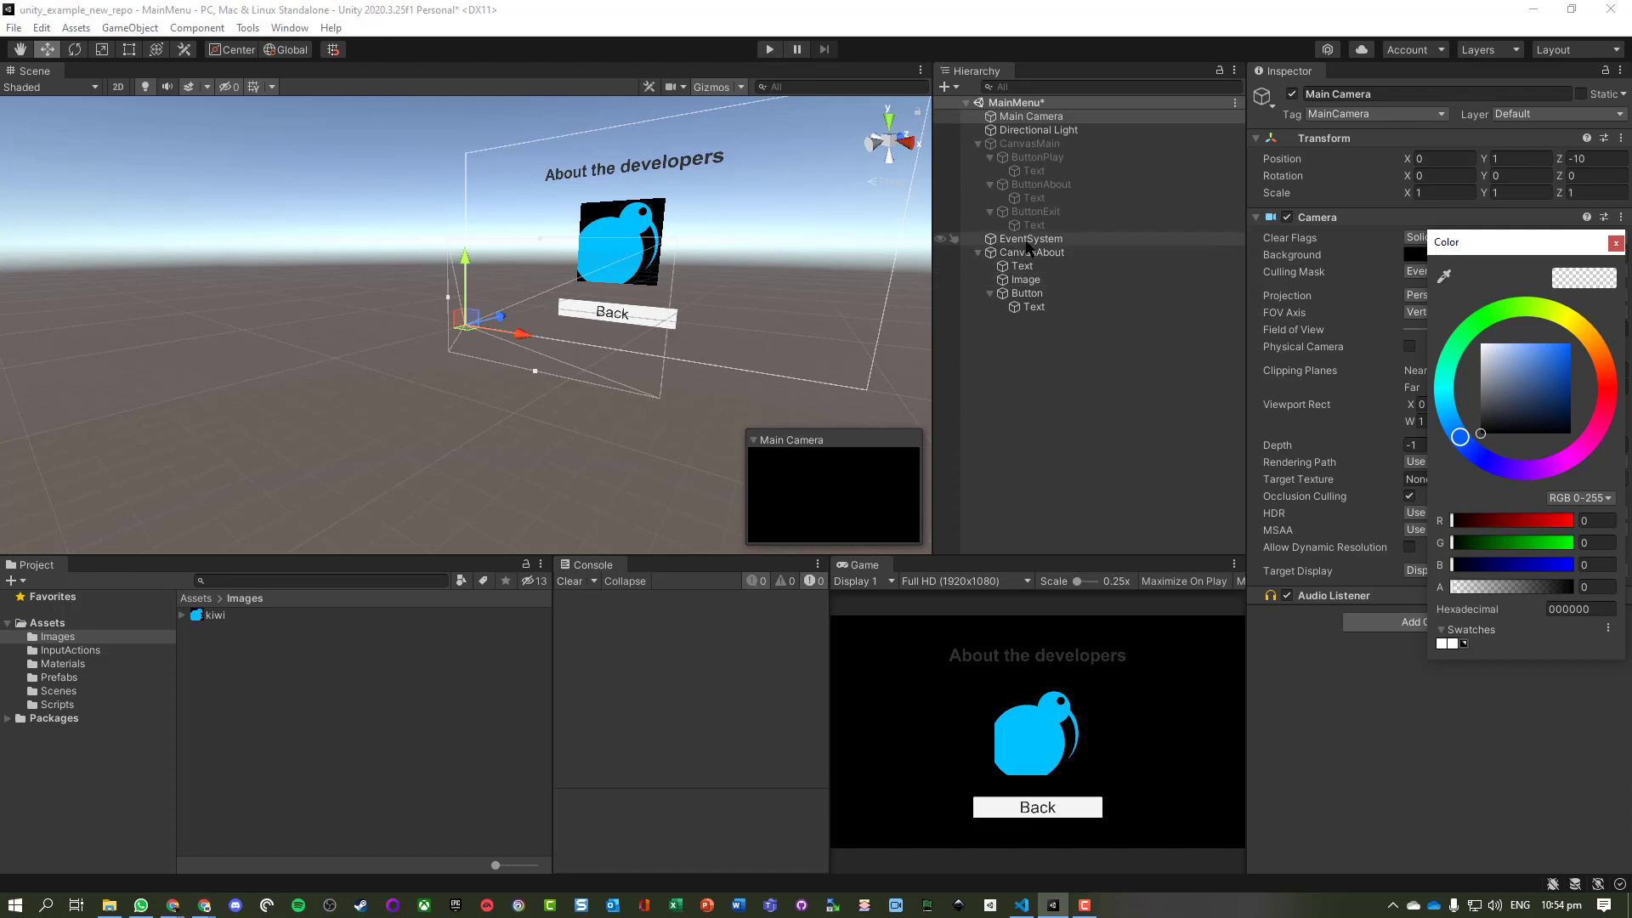
Step: Change the color of the "About the developers" title text to white, hex FFFFFF
click(1023, 269)
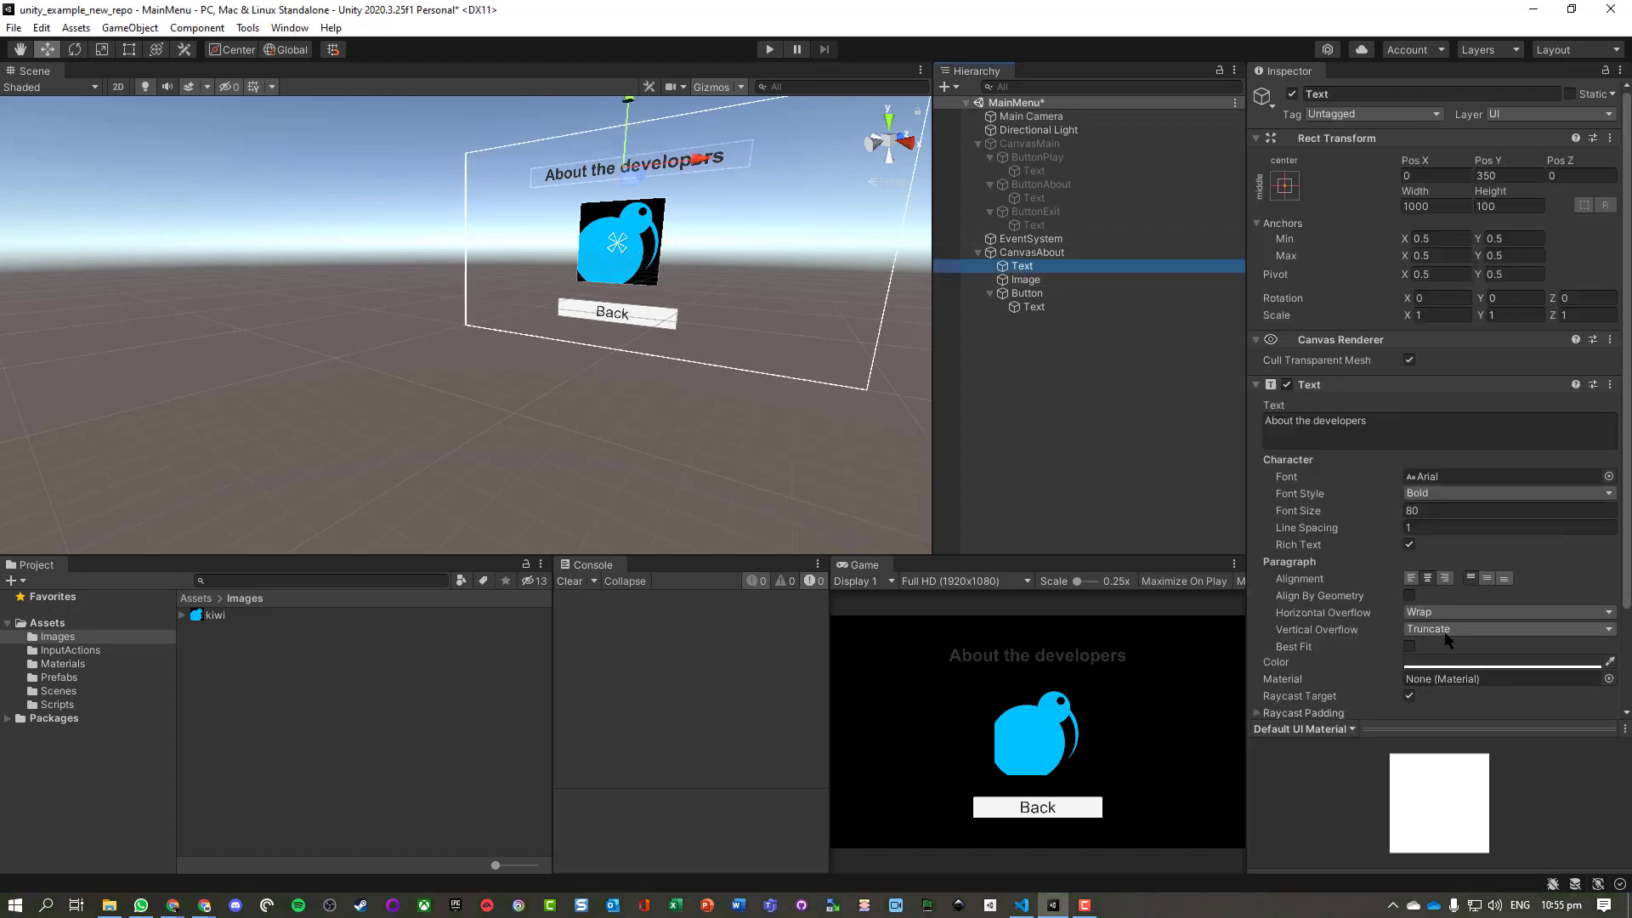
click(1455, 663)
drag(1518, 644, 1394, 482)
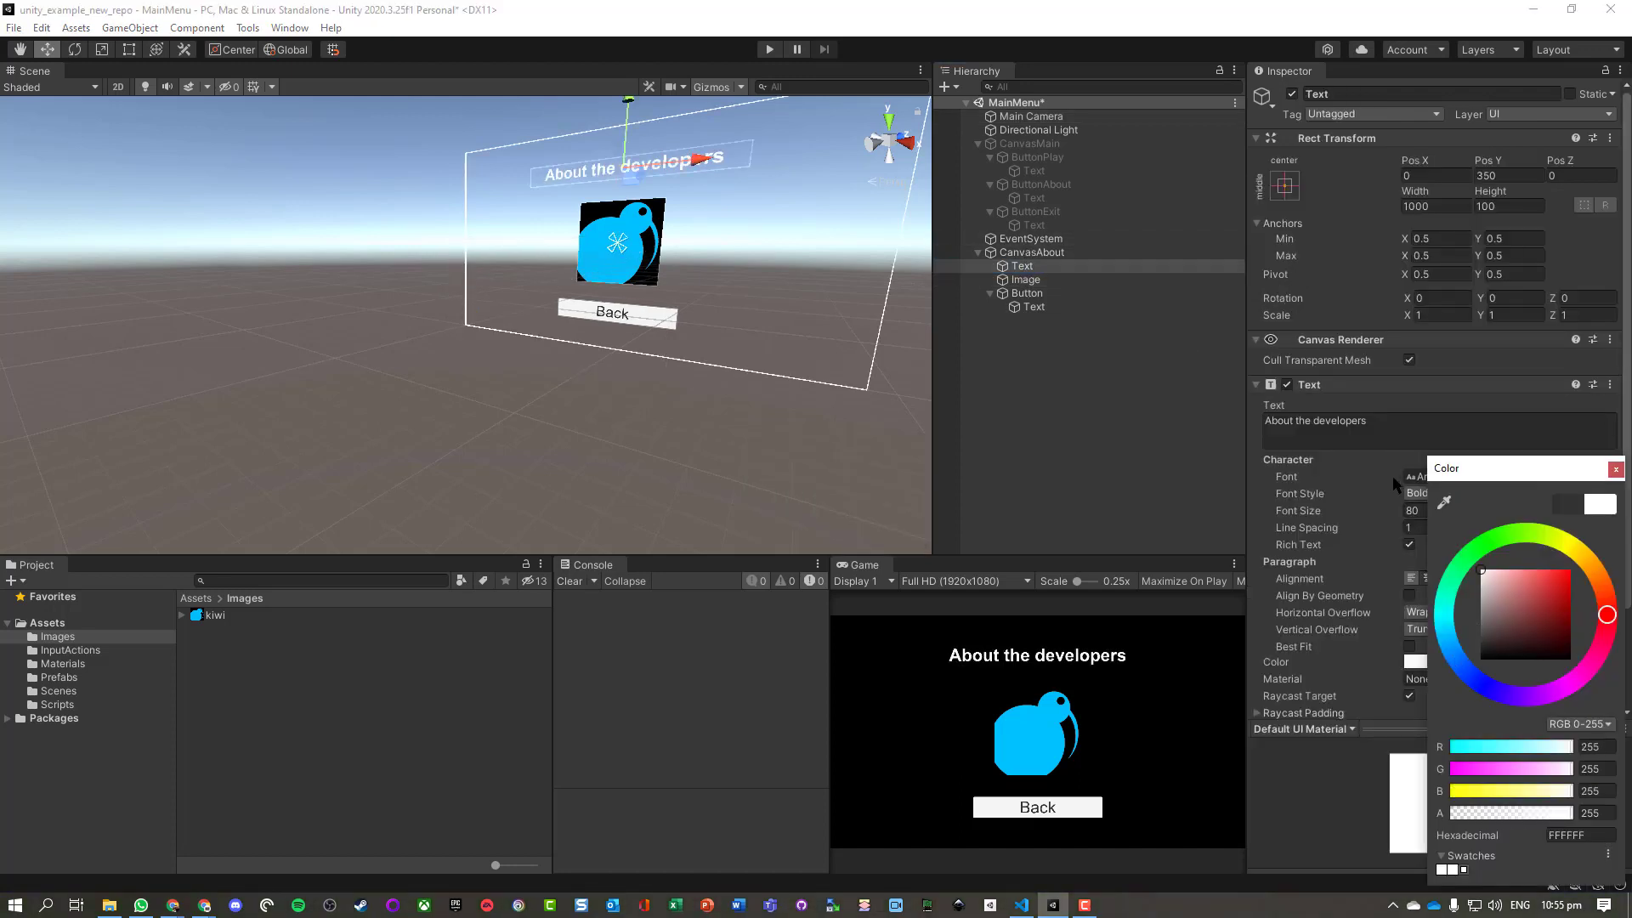
click(436, 716)
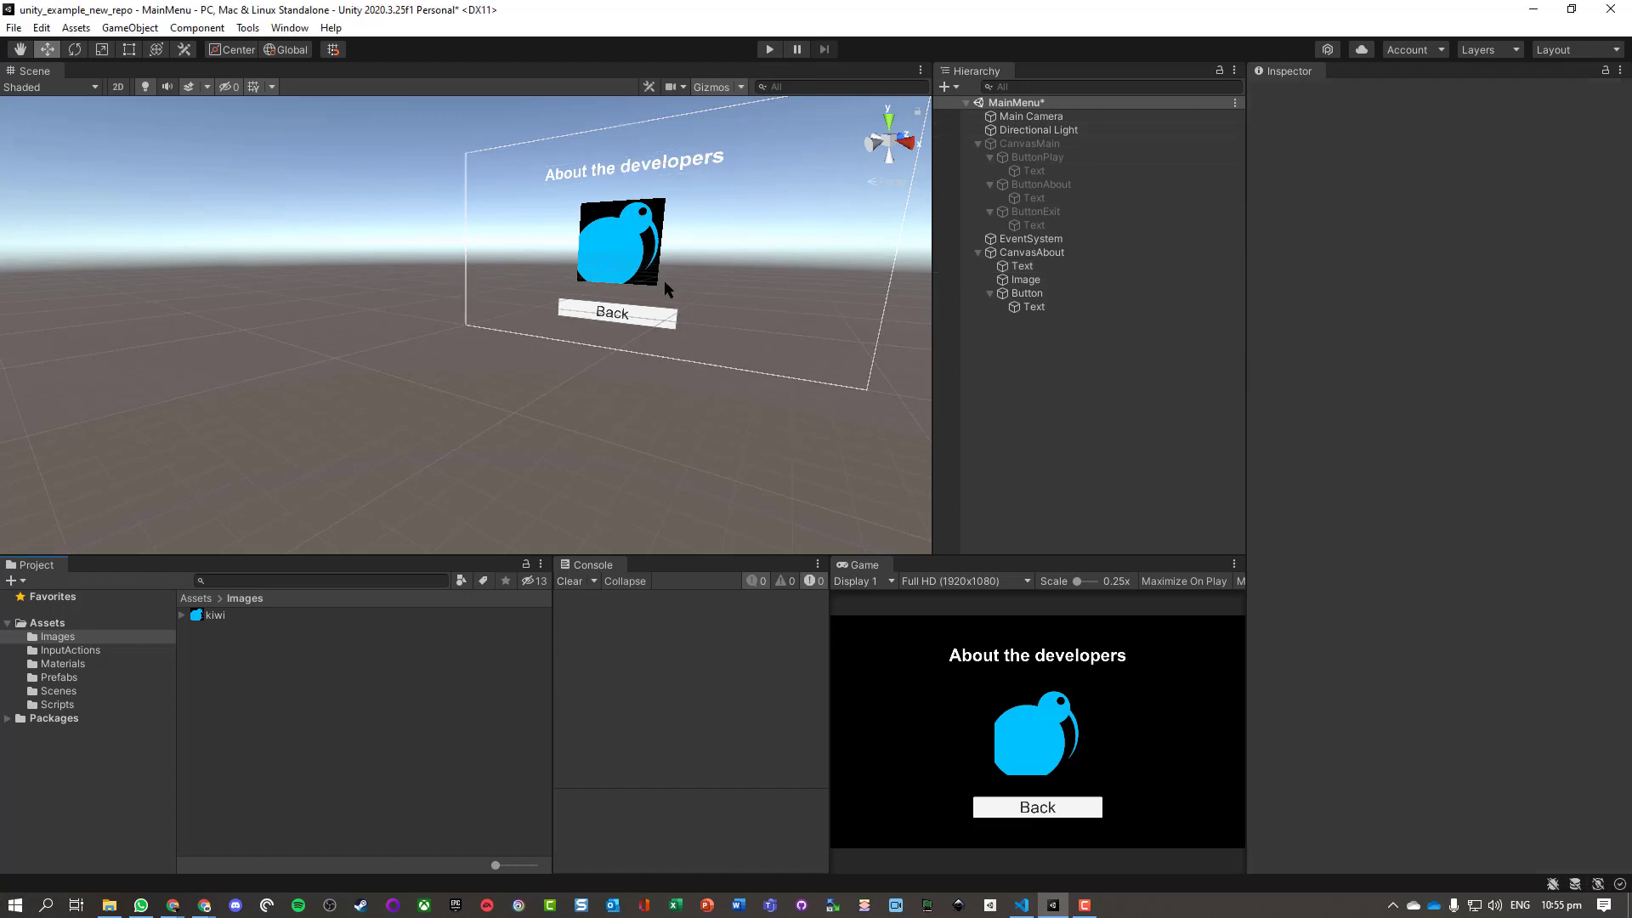
Step: Run the scene to test the Back button's color states, and stop play mode
click(770, 49)
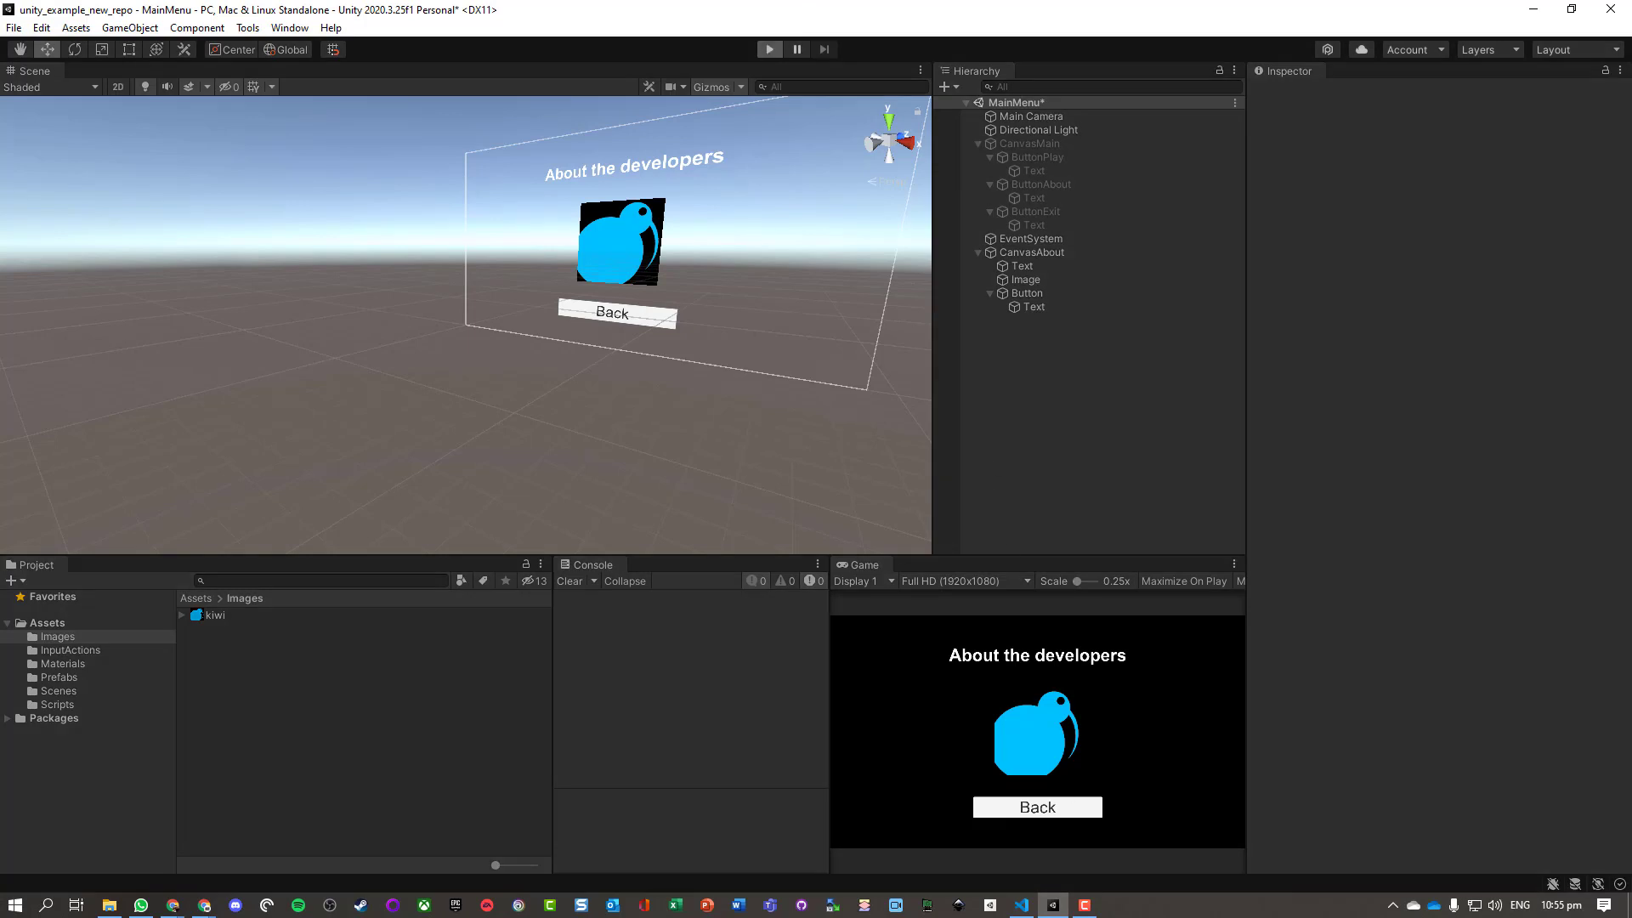
click(1035, 807)
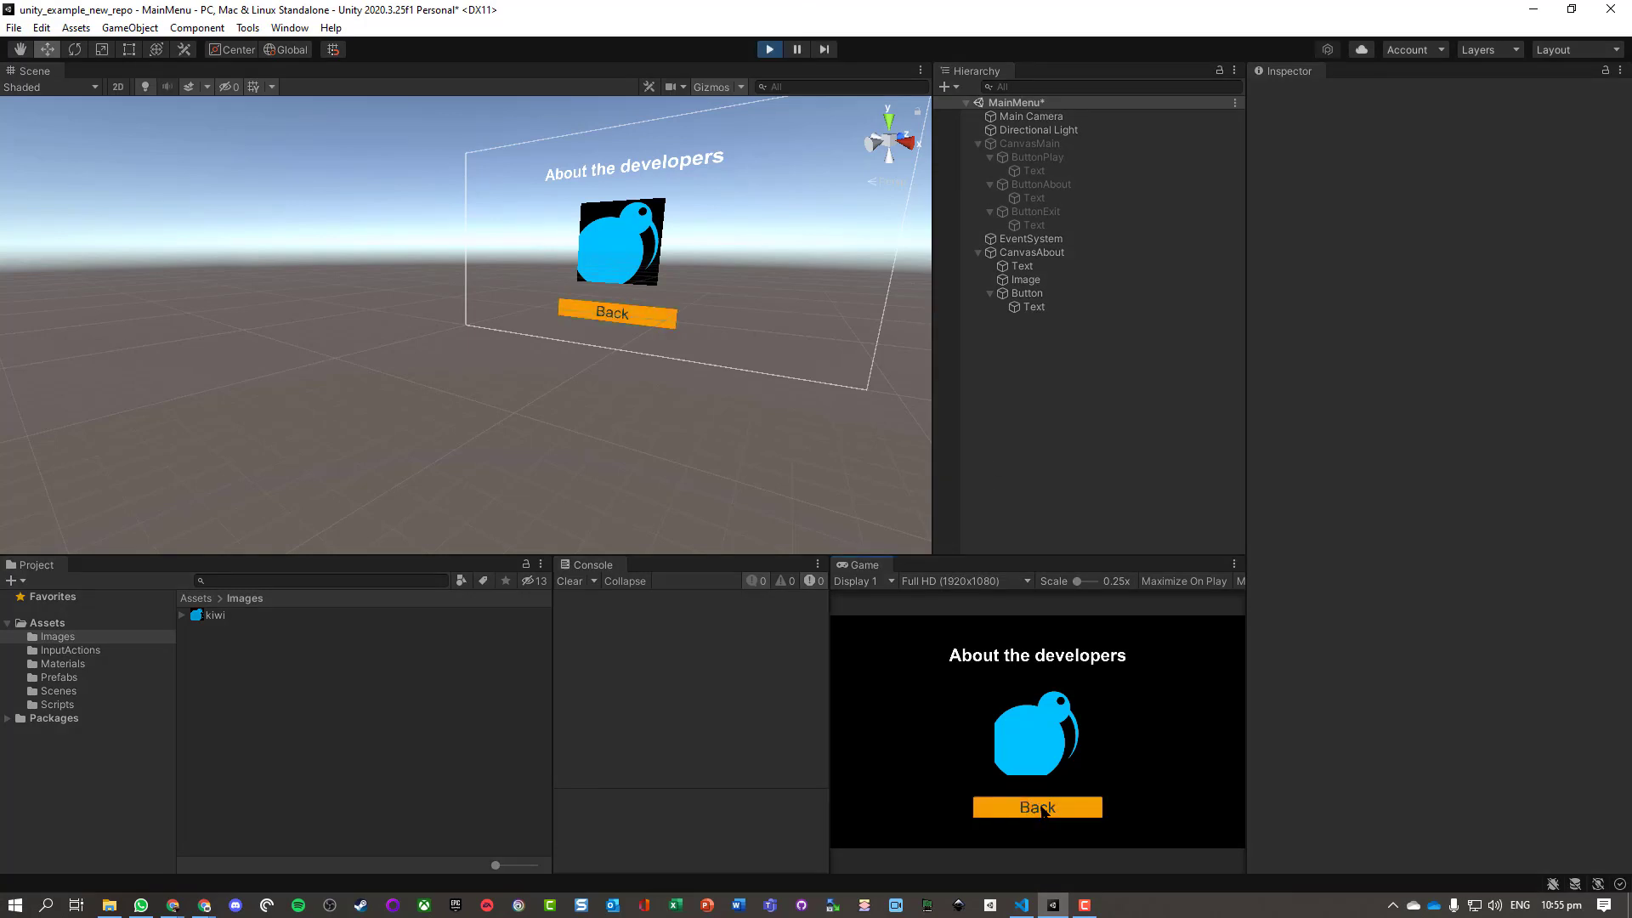
click(769, 49)
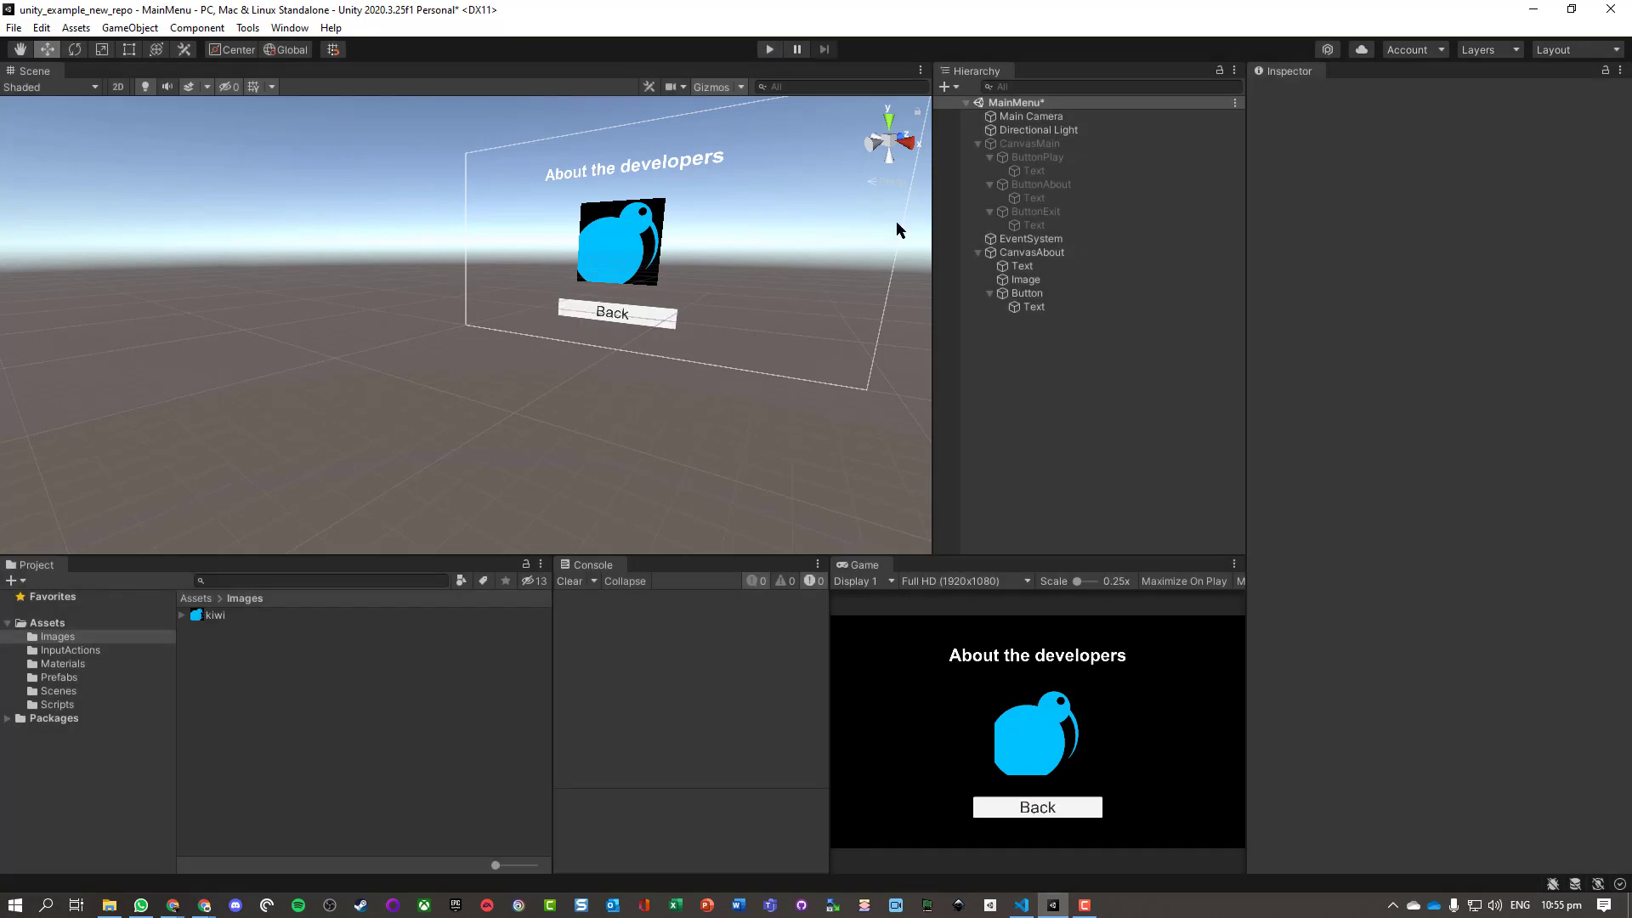
Step: Deactivate CanvasAbout and activate CanvasMain
click(1032, 252)
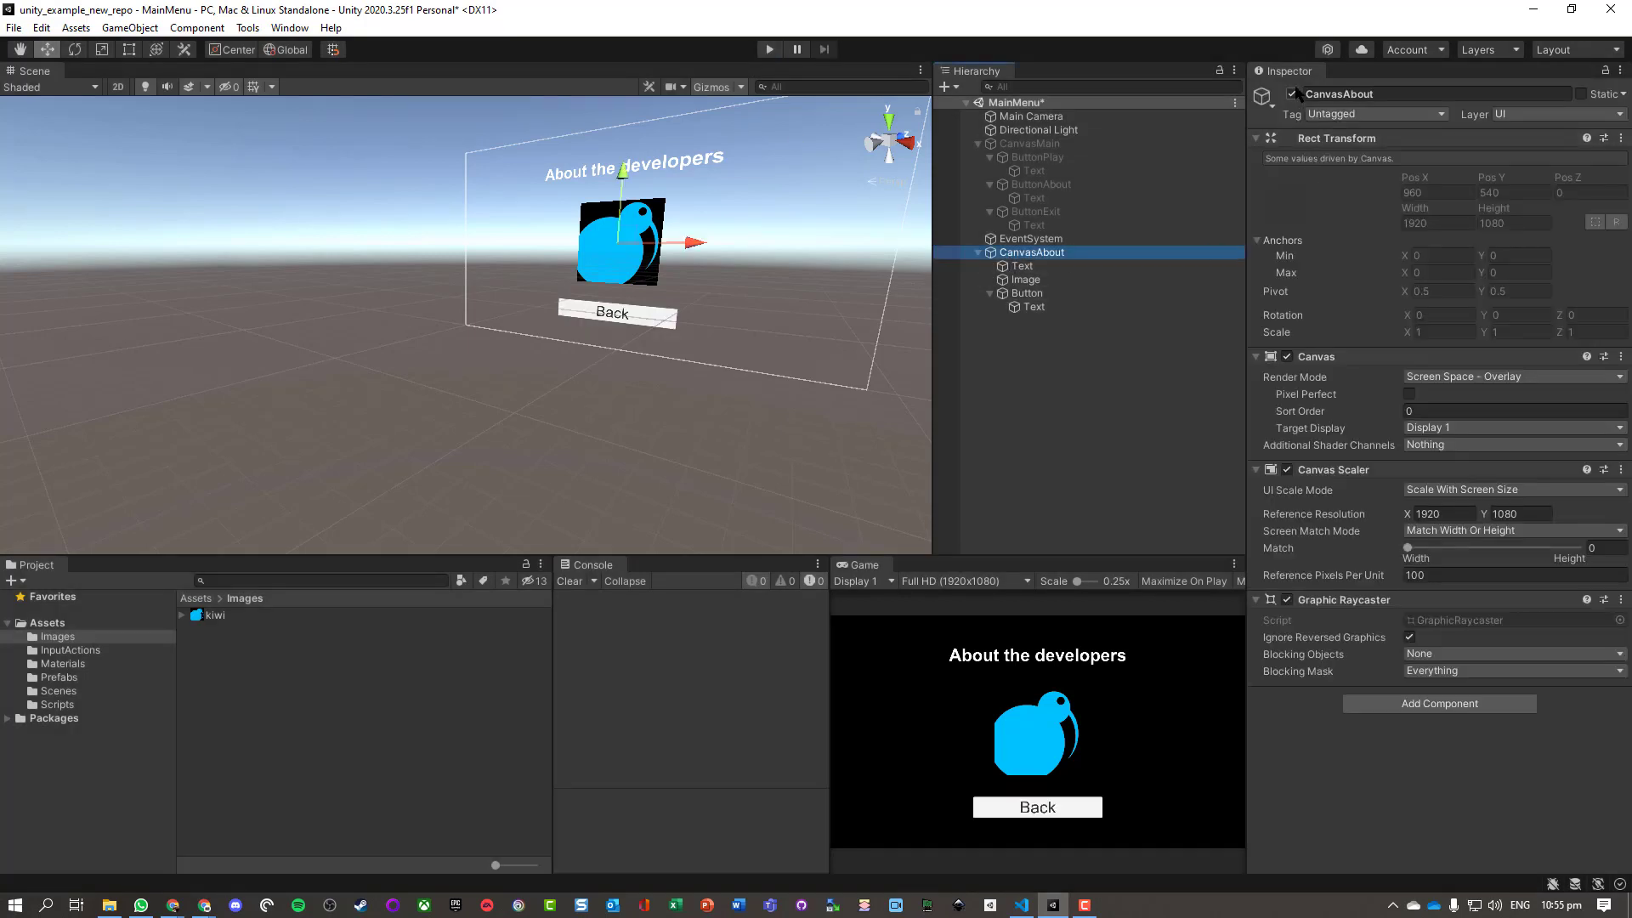
click(1292, 94)
click(1032, 145)
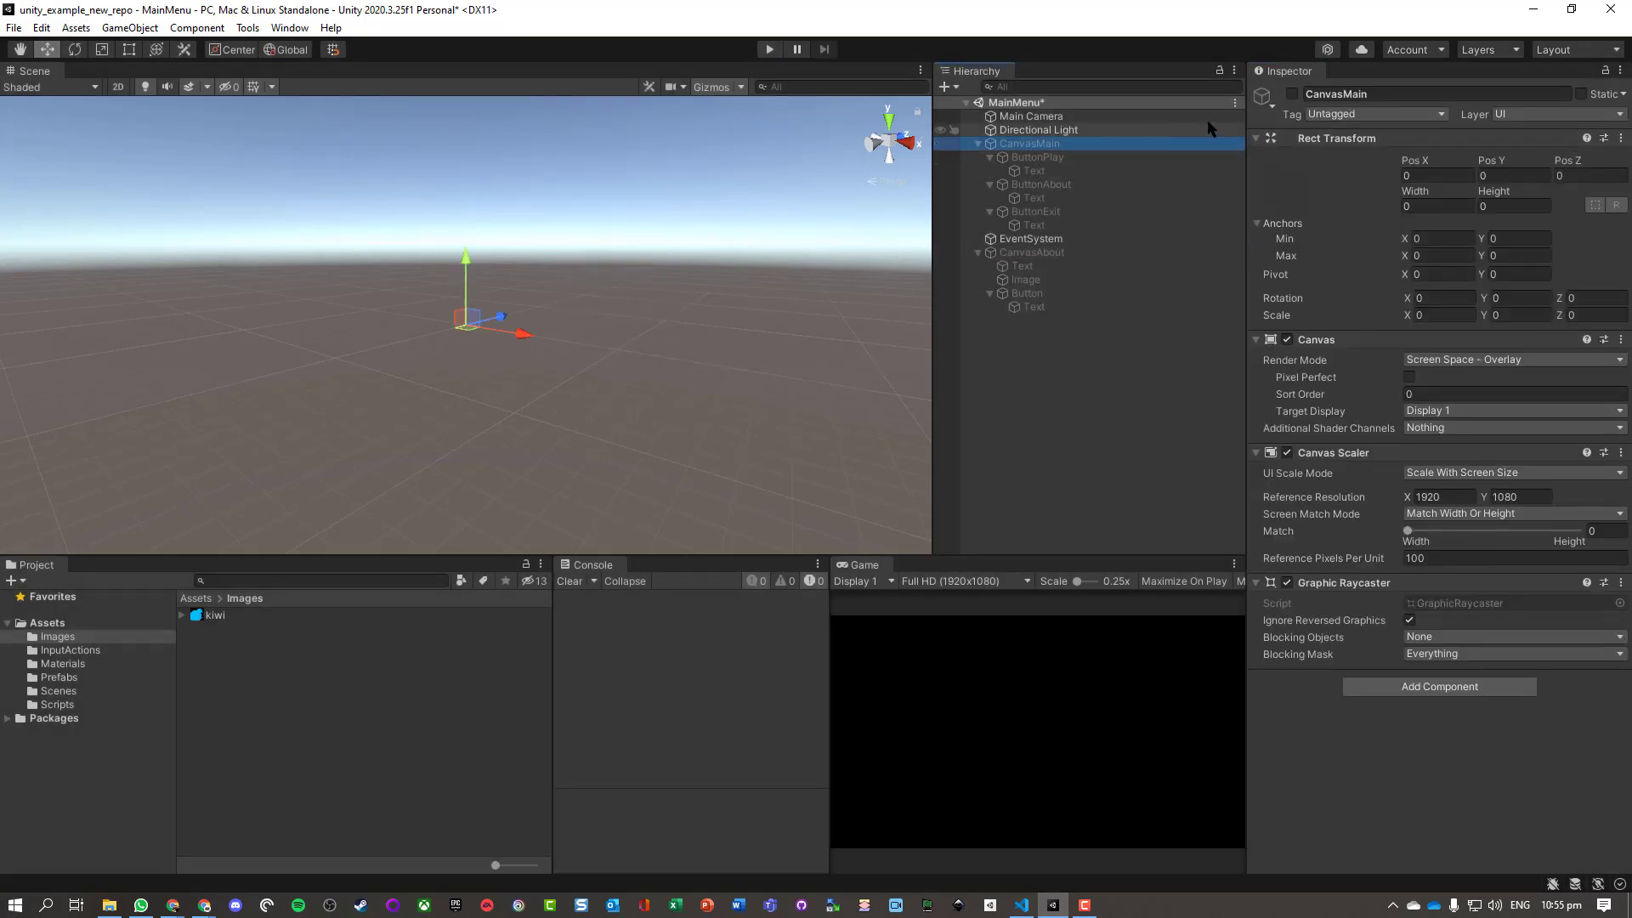
click(1292, 94)
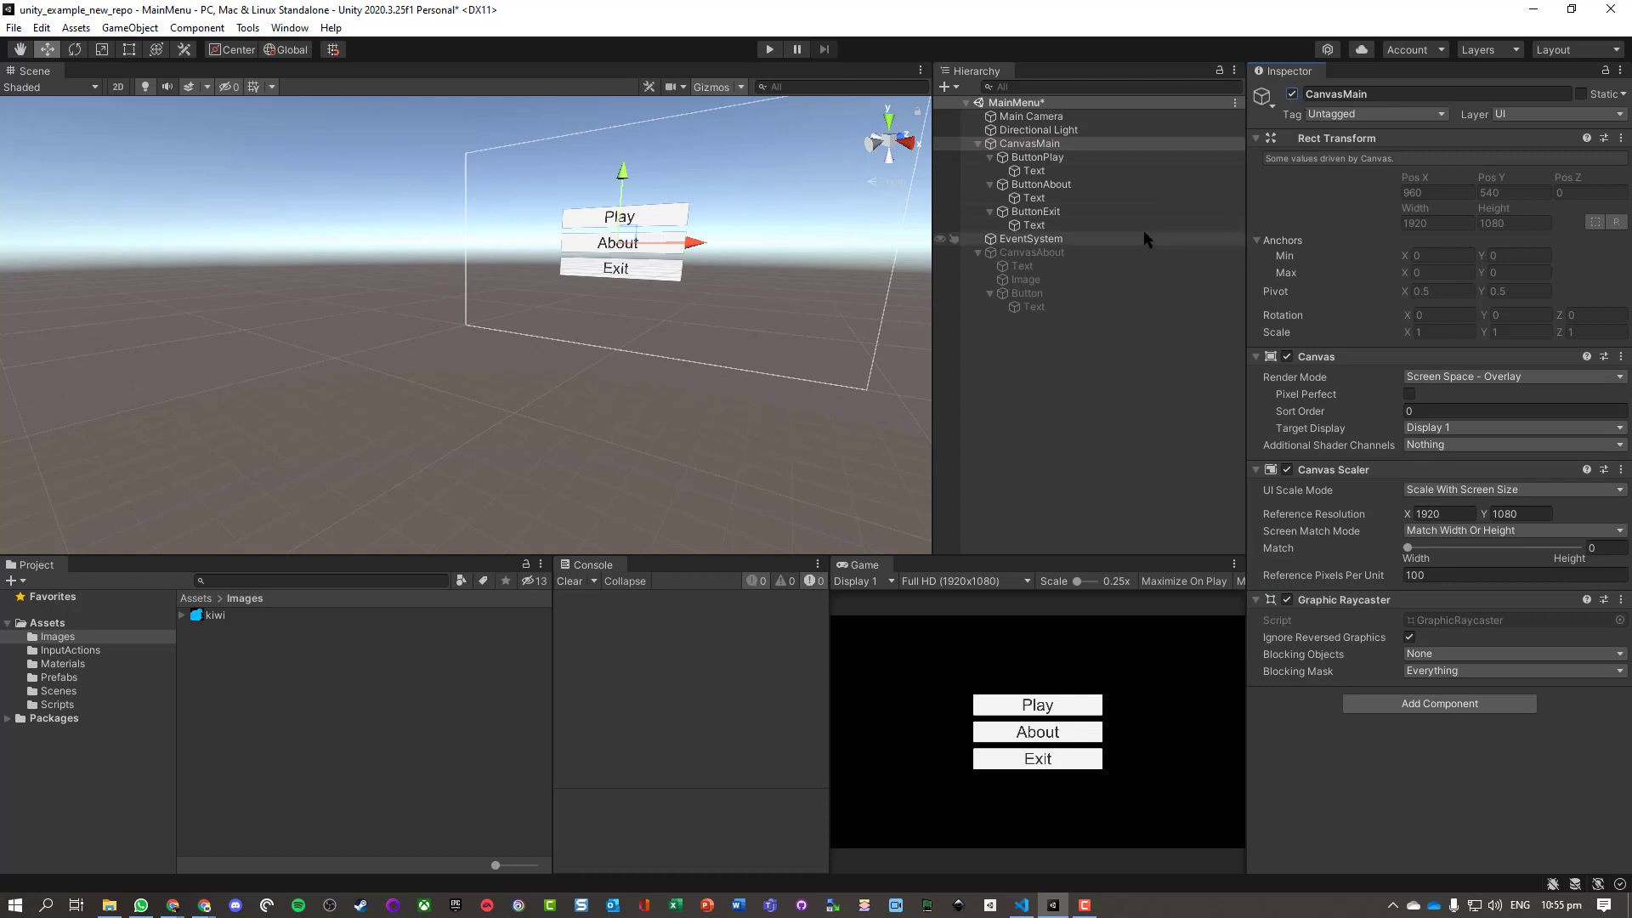